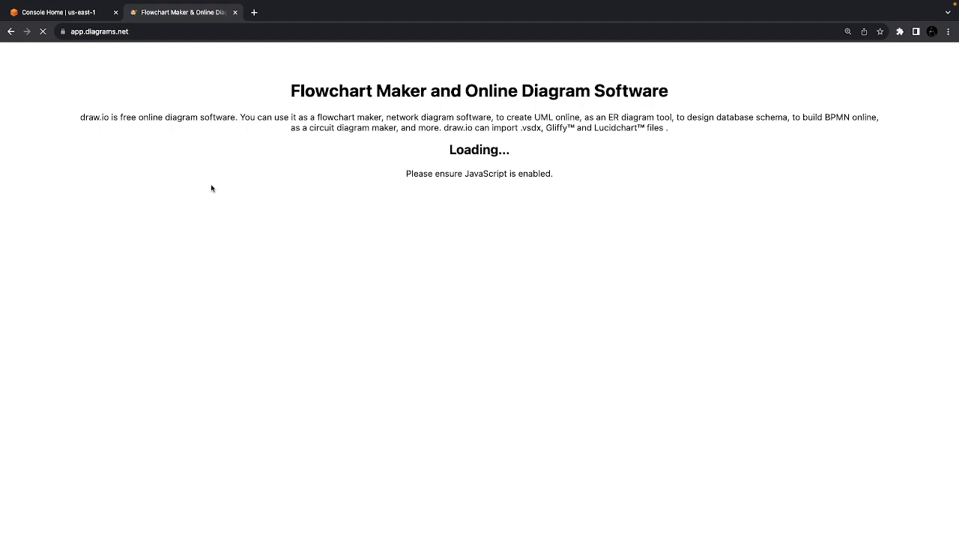
mouse_move(869, 3)
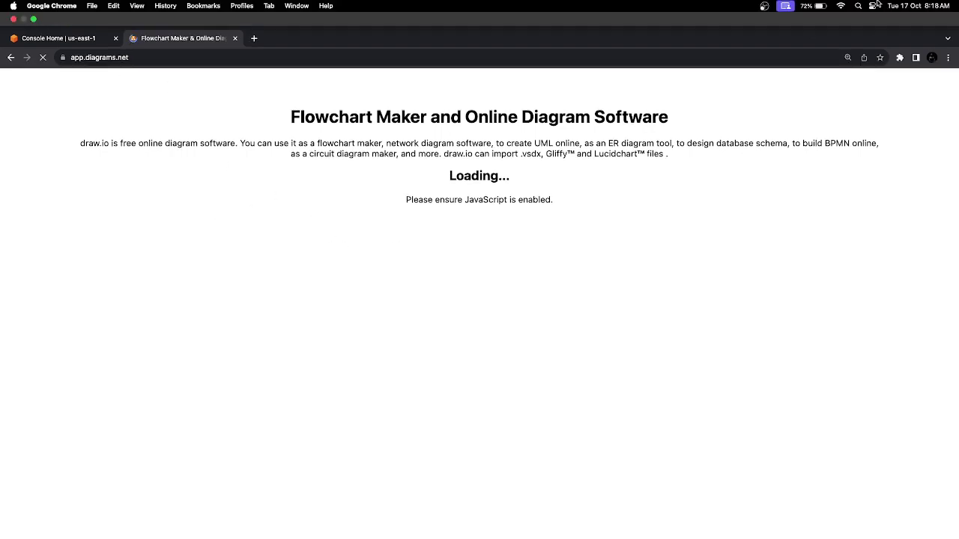
left_click(837, 5)
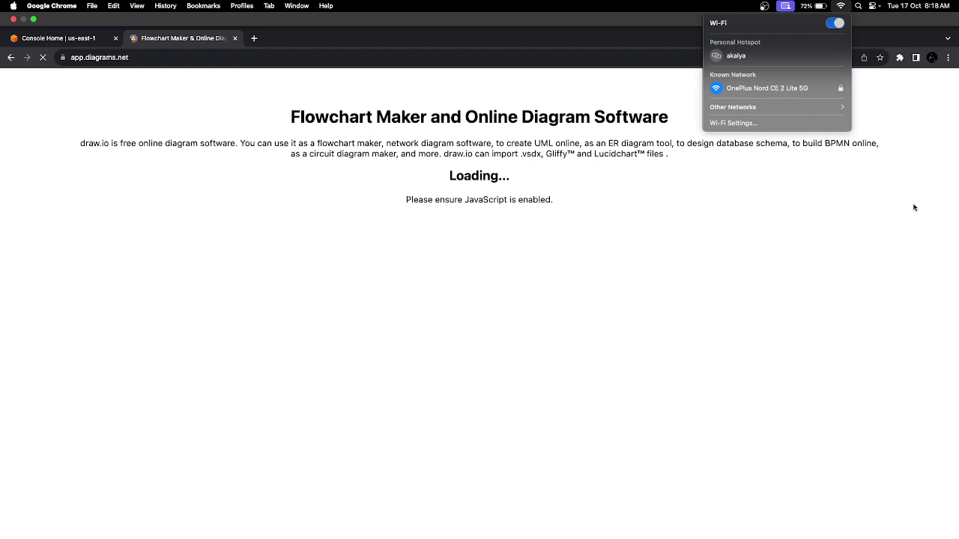
left_click(818, 325)
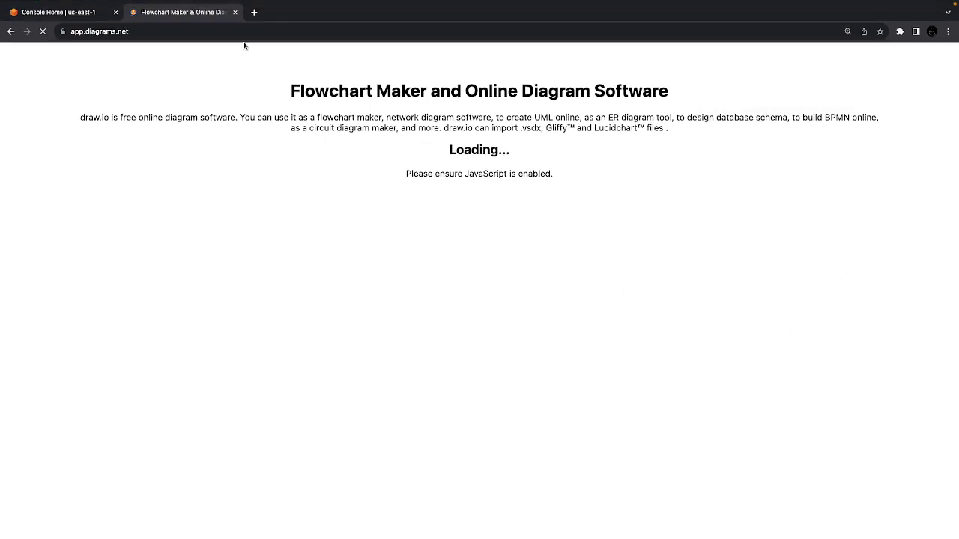
- Switch to the AWS console and open the VPC service from the recently visited services
left_click(51, 14)
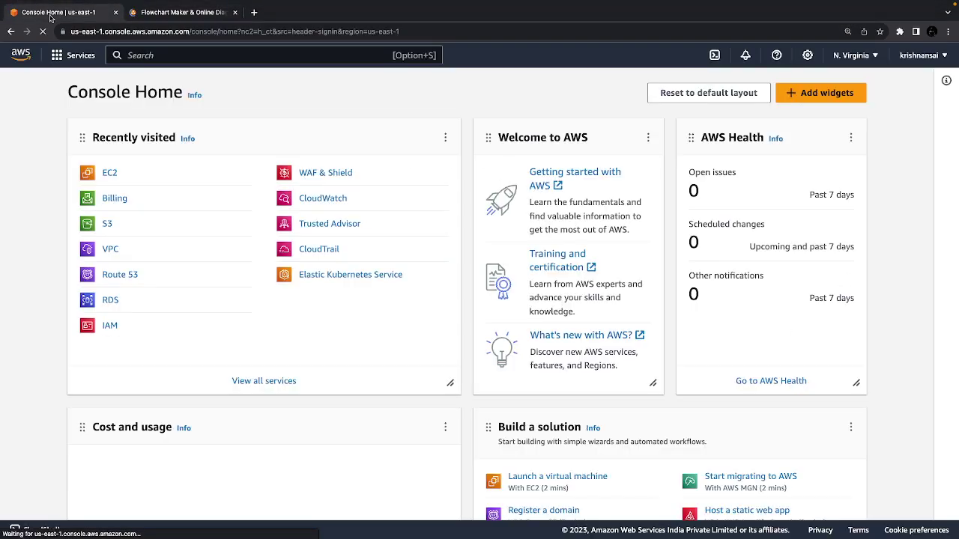
left_click(111, 249)
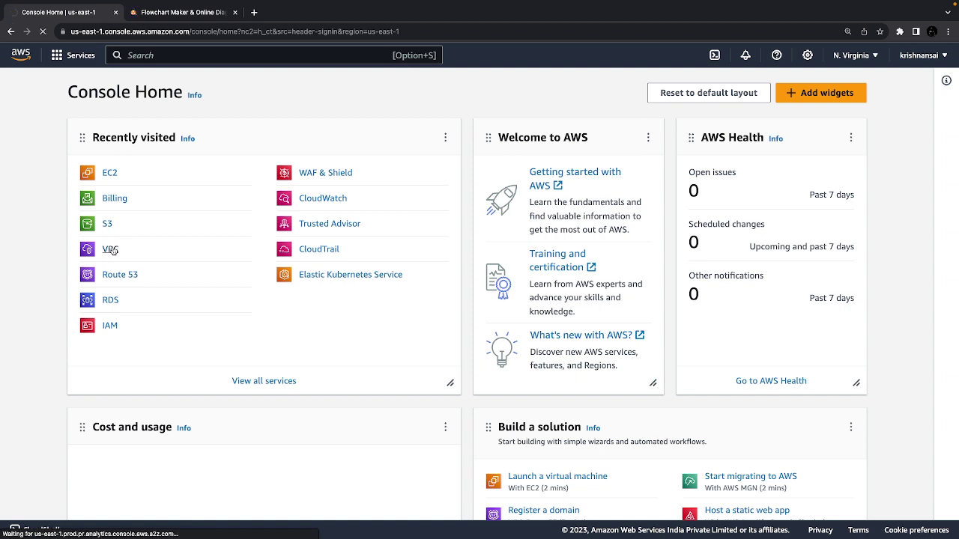
- Switch to draw.io and create a new blank diagram in the Google Drive root folder, keeping the name Untitled Diagram.drawio
left_click(149, 13)
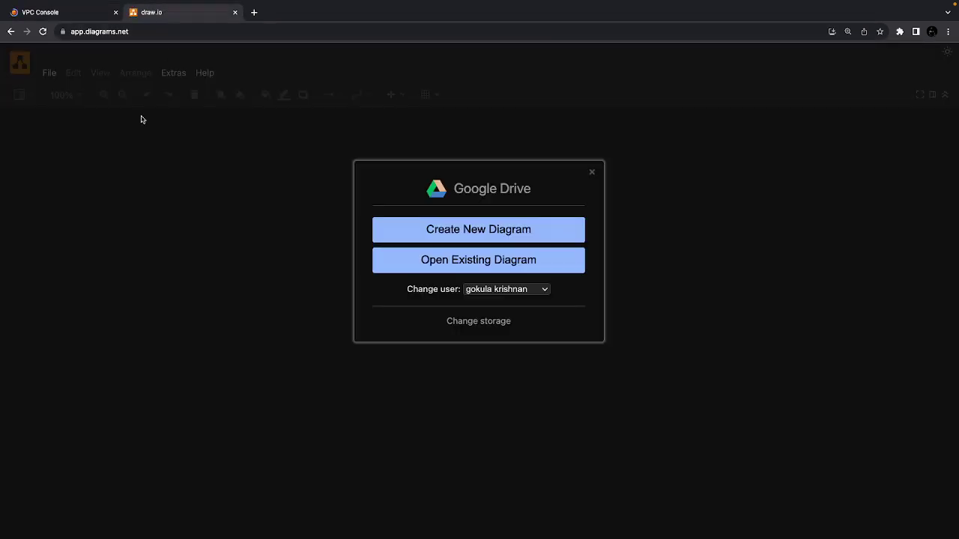
left_click(470, 234)
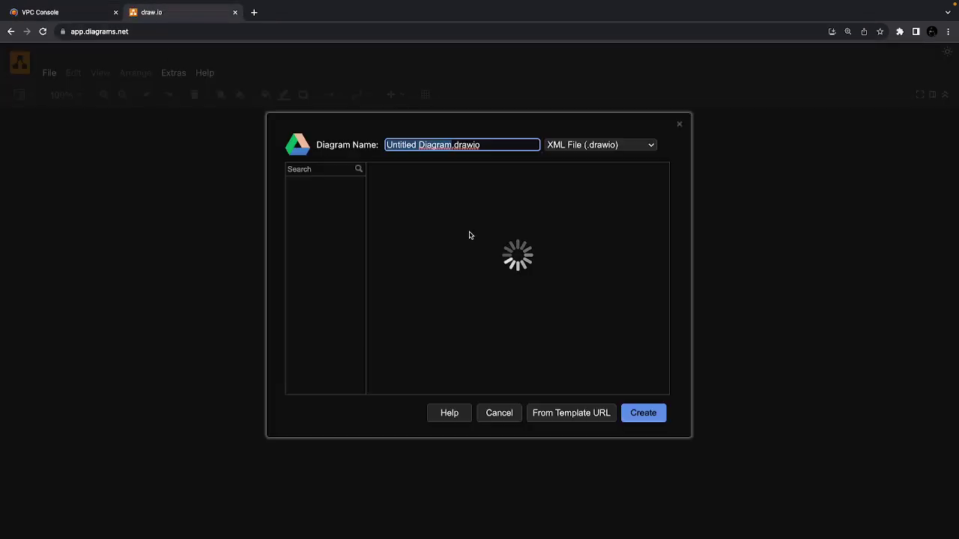
left_click(642, 415)
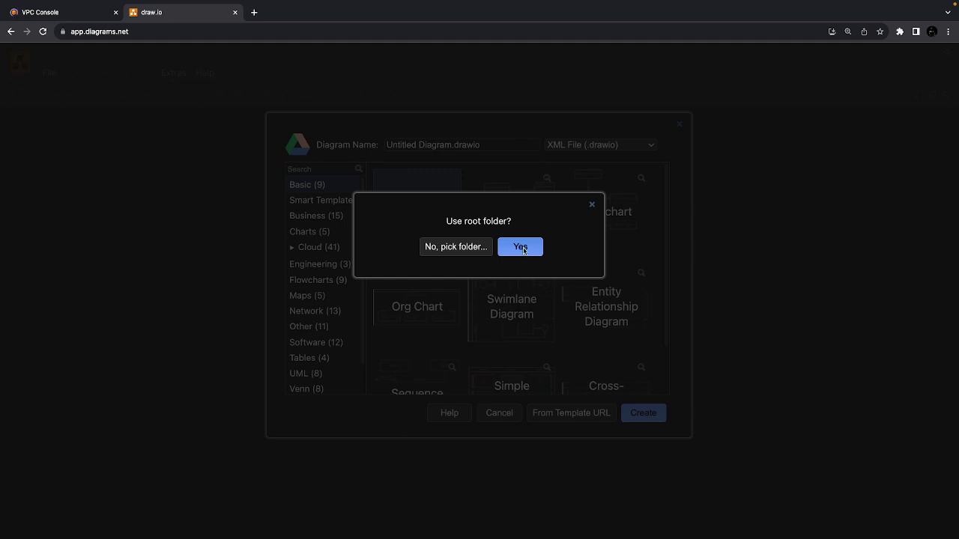
left_click(522, 250)
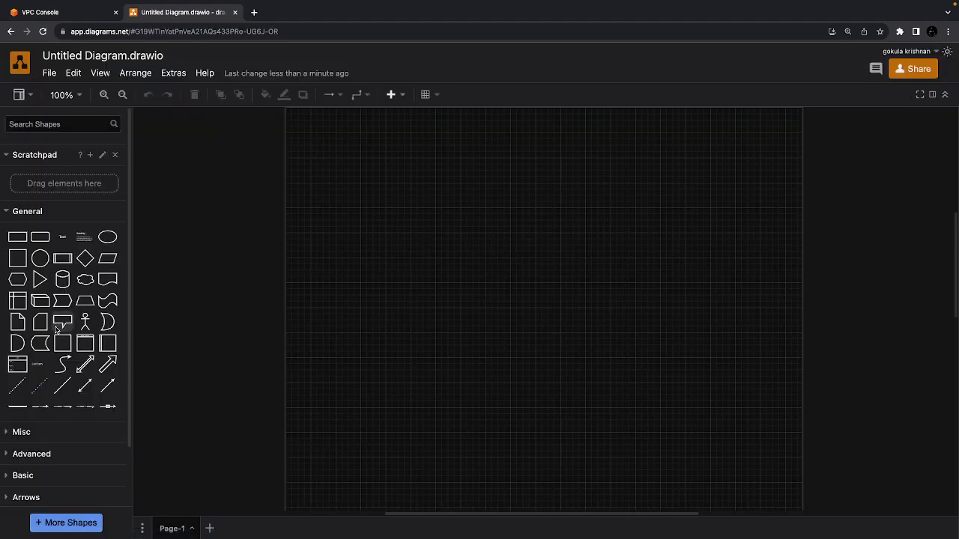
- Add a square to the canvas and enlarge it until it covers most of the page width
left_click(17, 258)
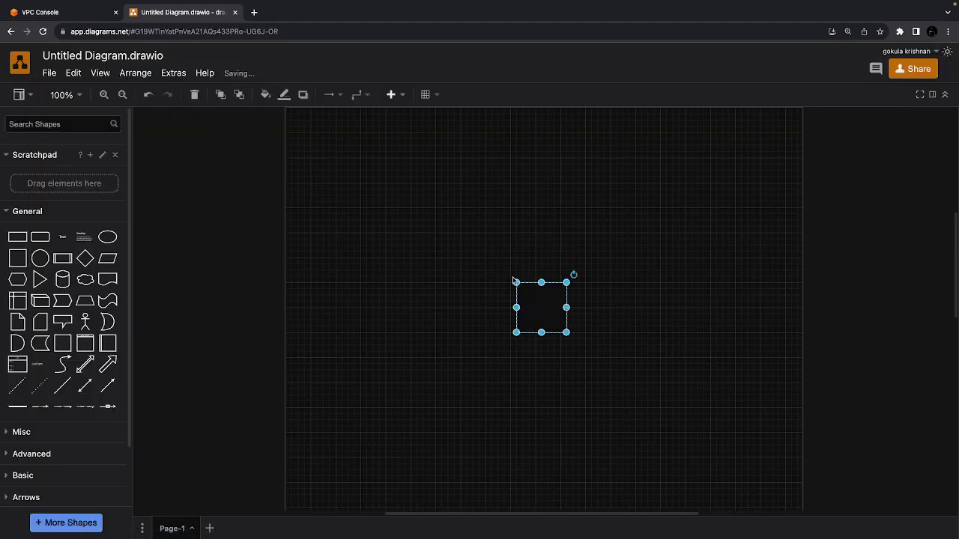
left_click_drag(514, 280, 368, 206)
left_click_drag(566, 332, 771, 507)
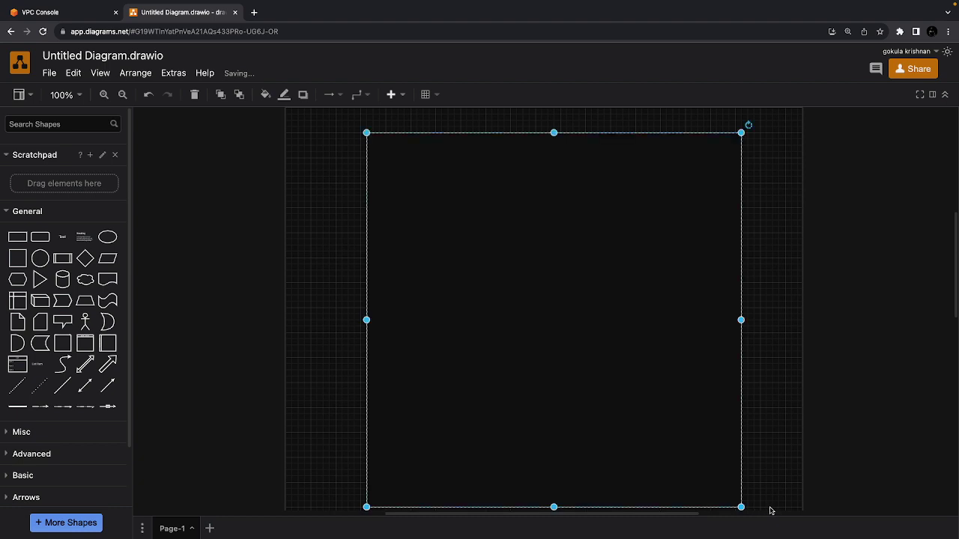
scroll(612, 381, "up", 2)
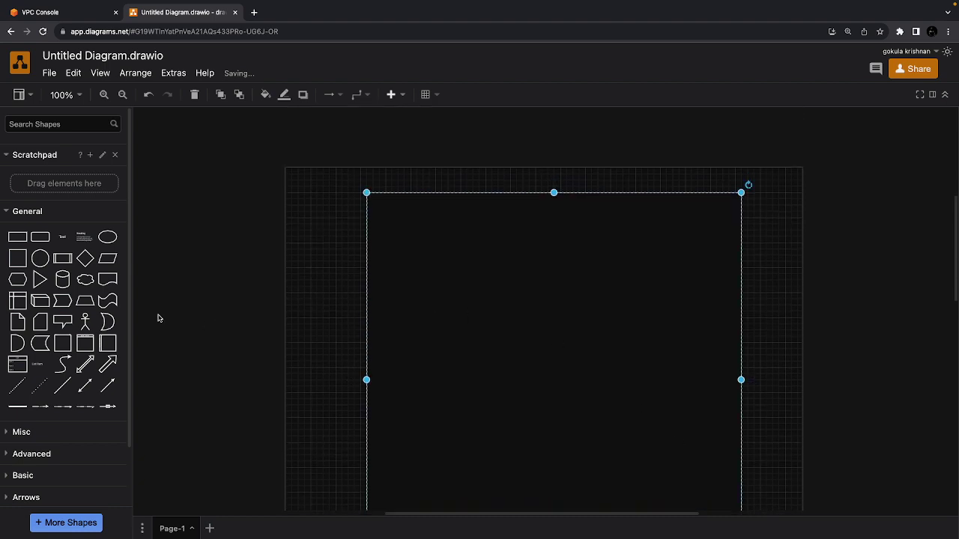
- Add a text label reading "vpc" just above the upper edge of the large square
left_click(71, 247)
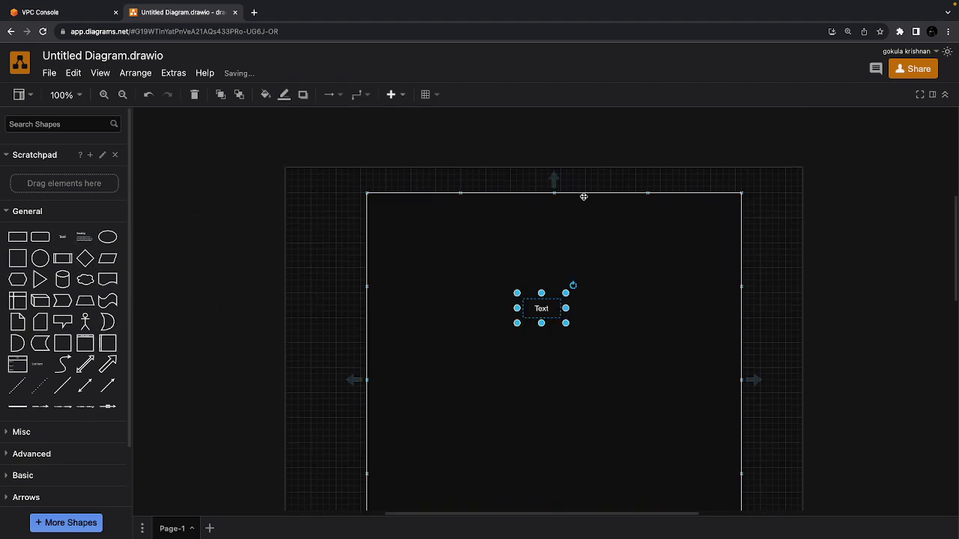
left_click_drag(544, 302, 585, 182)
double_click(587, 182)
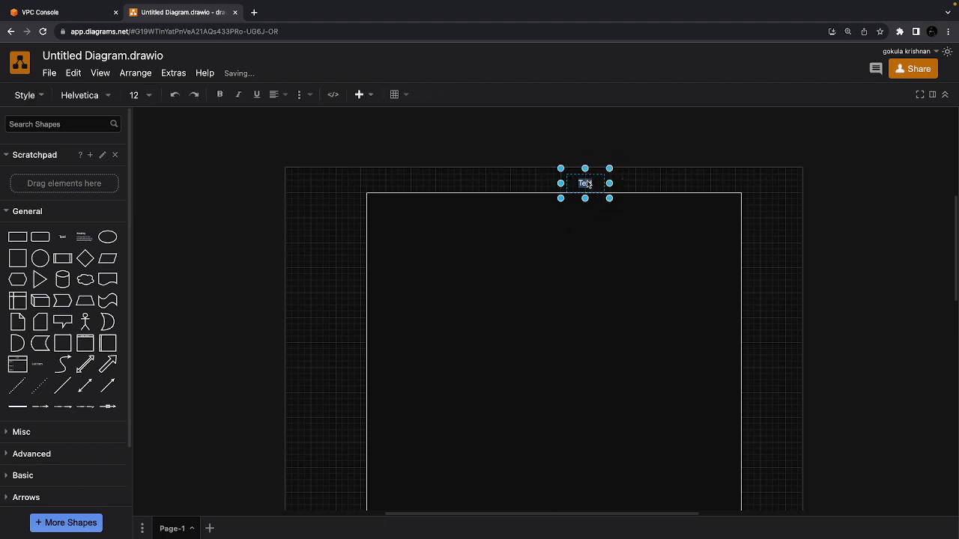
type("vpc")
left_click(646, 194)
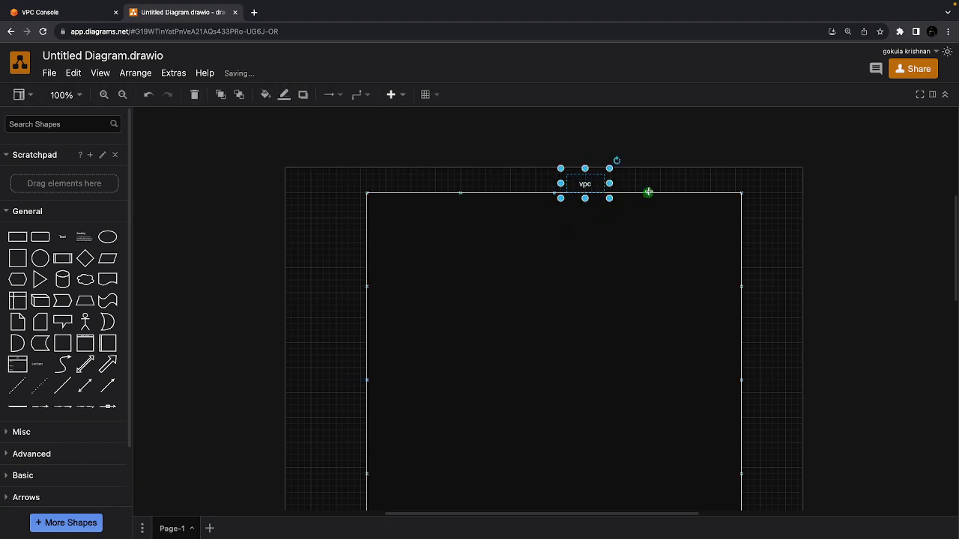
left_click(648, 193)
left_click(619, 174)
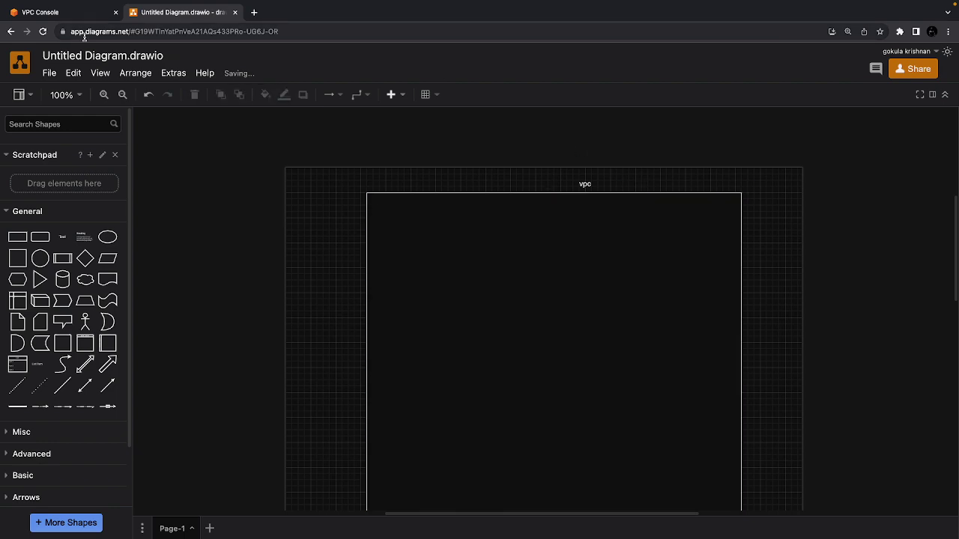
- In the AWS console, start creating a VPC from the list of VPCs and set its name tag to my-vpc
left_click(77, 14)
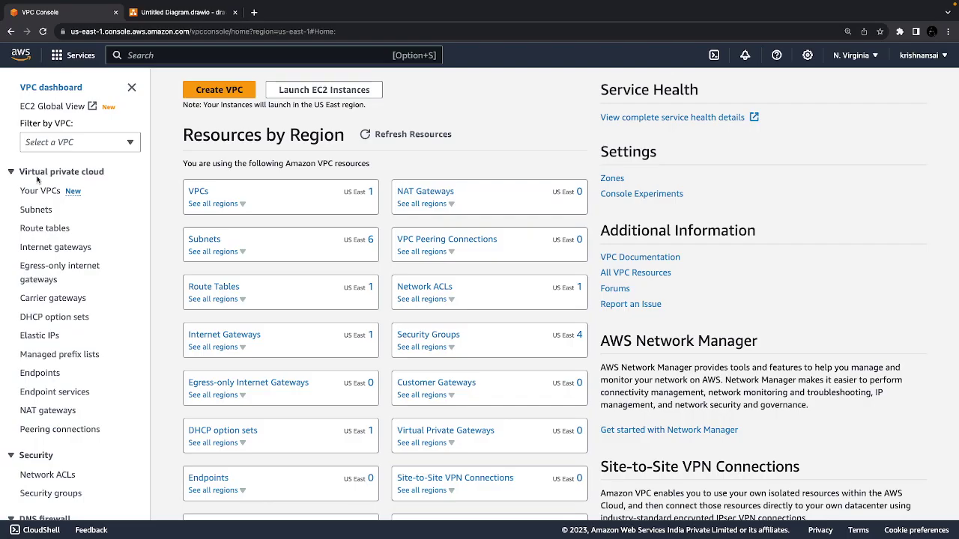
left_click(198, 192)
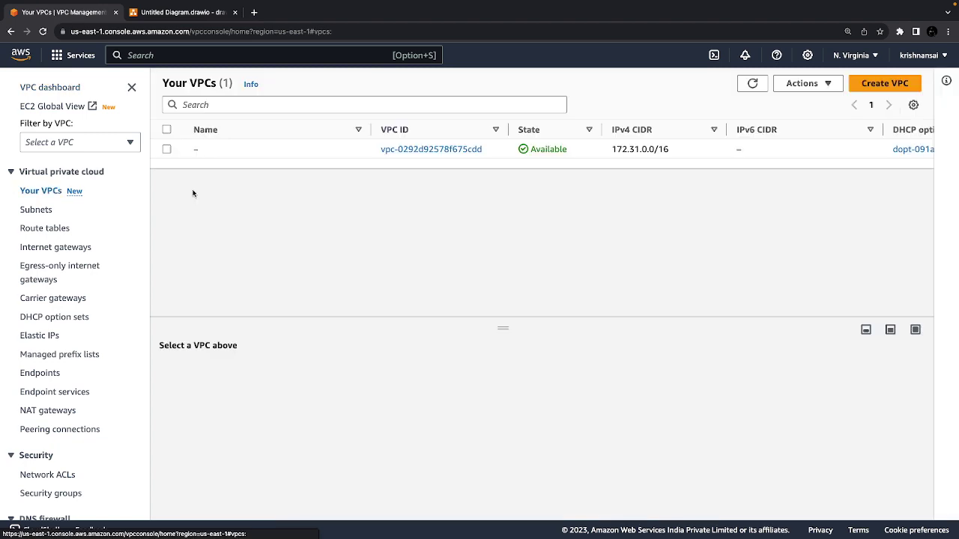
left_click(884, 84)
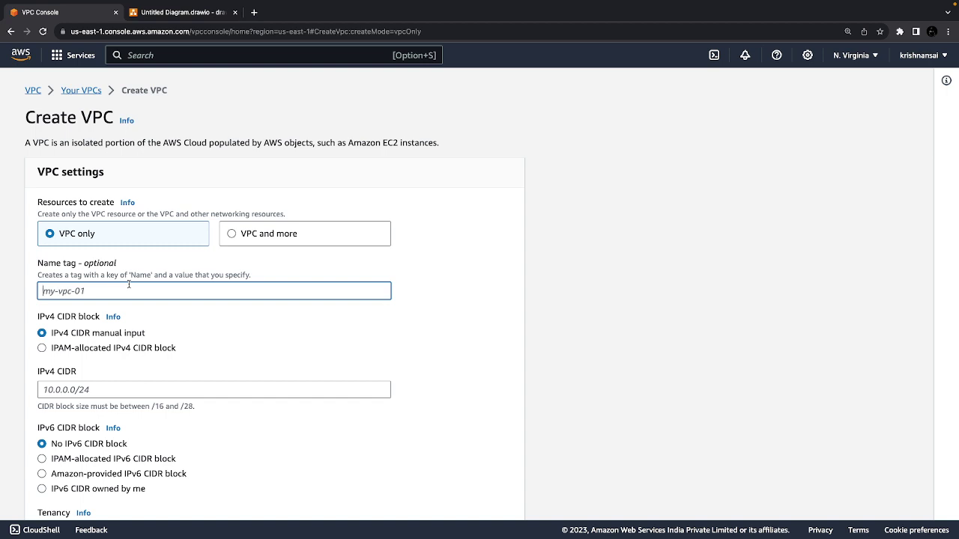
type("my-vpc")
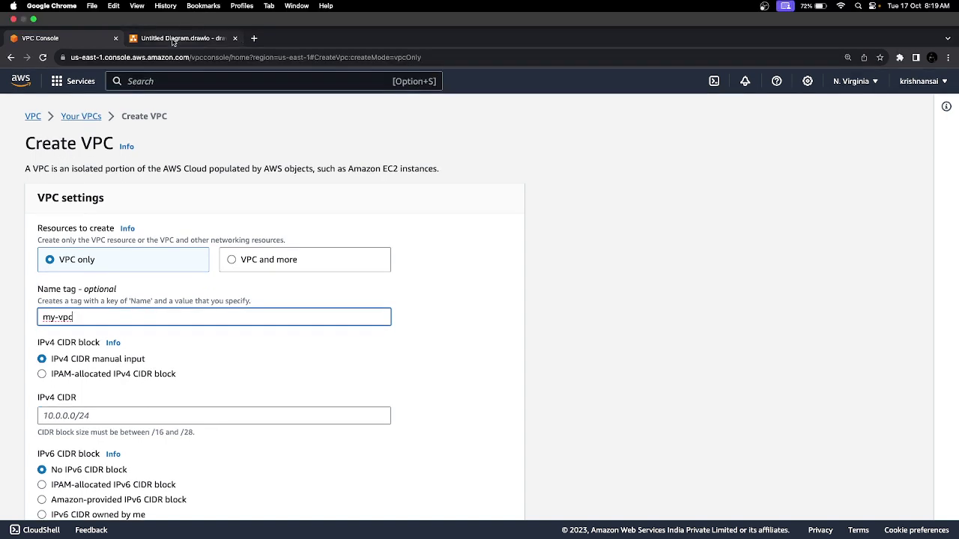
- Switch to the draw.io diagram and change the label above the square to "my-vpc"
left_click(180, 12)
left_click(624, 169)
left_click(585, 184)
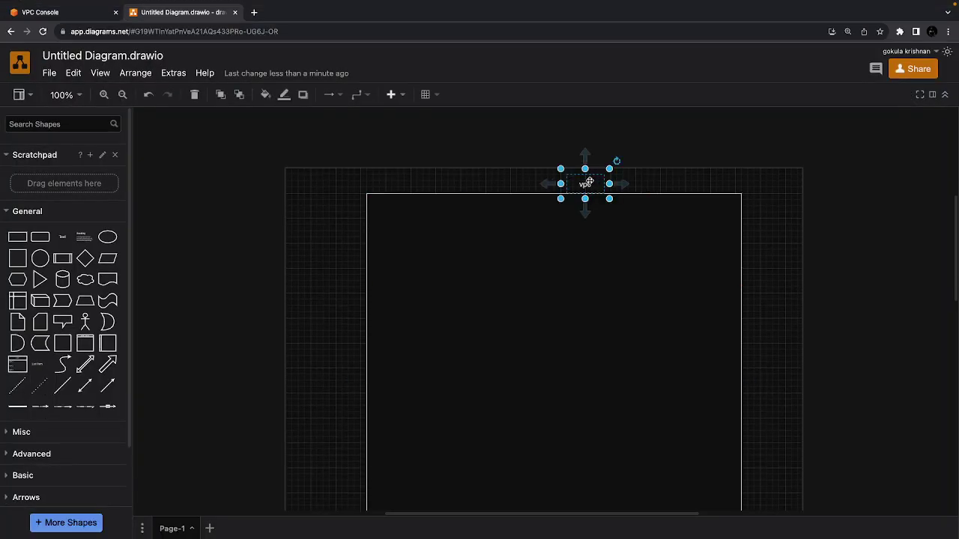
double_click(572, 185)
key("Left")
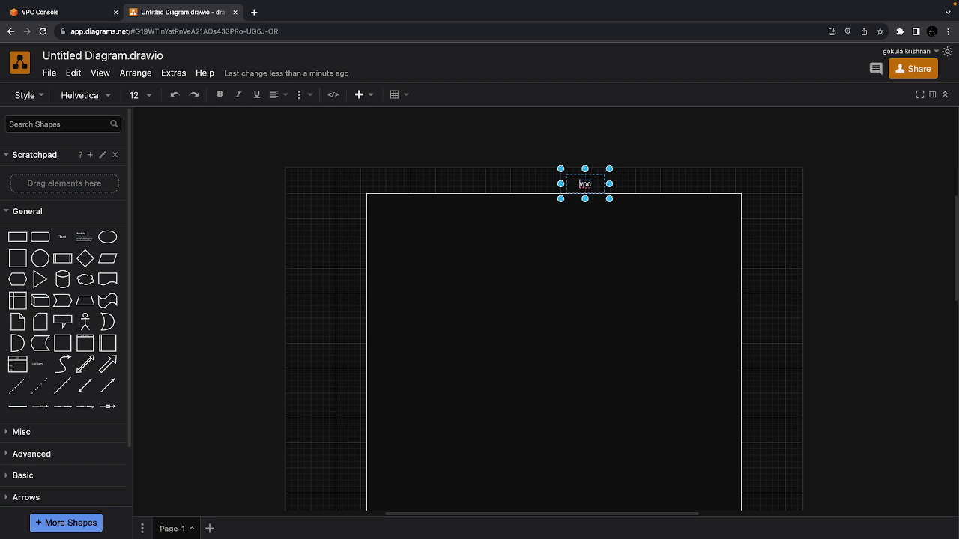
type("my-")
key("Escape")
left_click(645, 182)
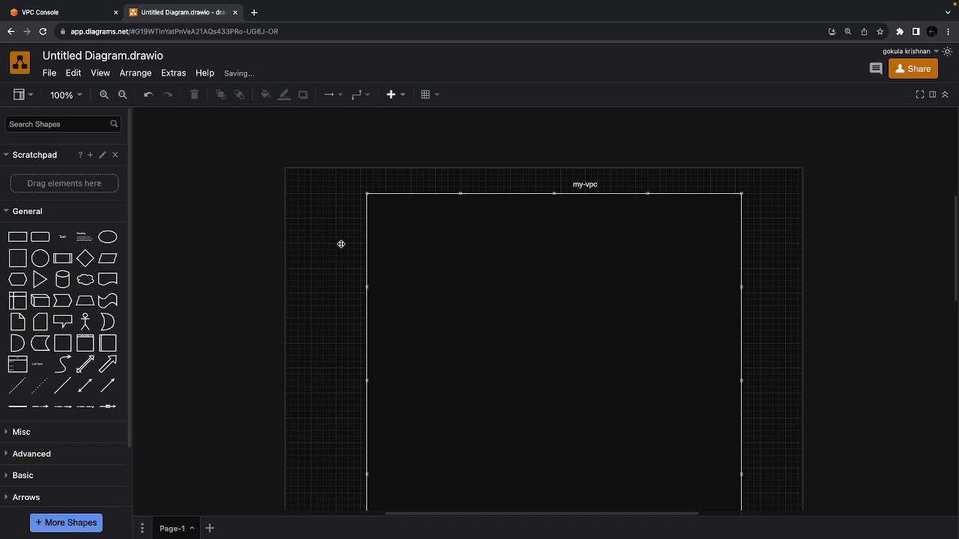
- Add a second text element above the square, beside the my-vpc label
left_click(62, 237)
left_click_drag(540, 309, 660, 183)
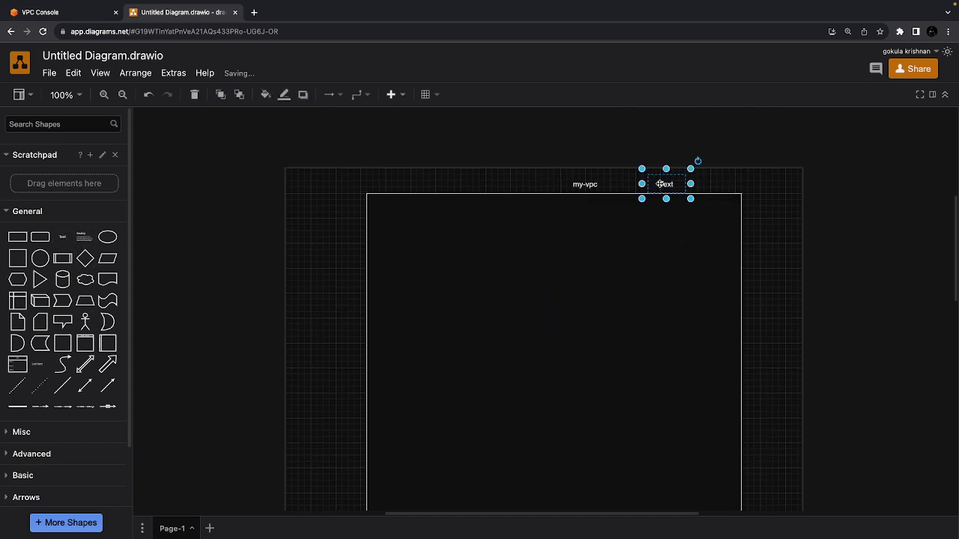
- Switch to the AWS Create VPC form and set the IPv4 CIDR to 11.0.0.0/16
left_click(41, 12)
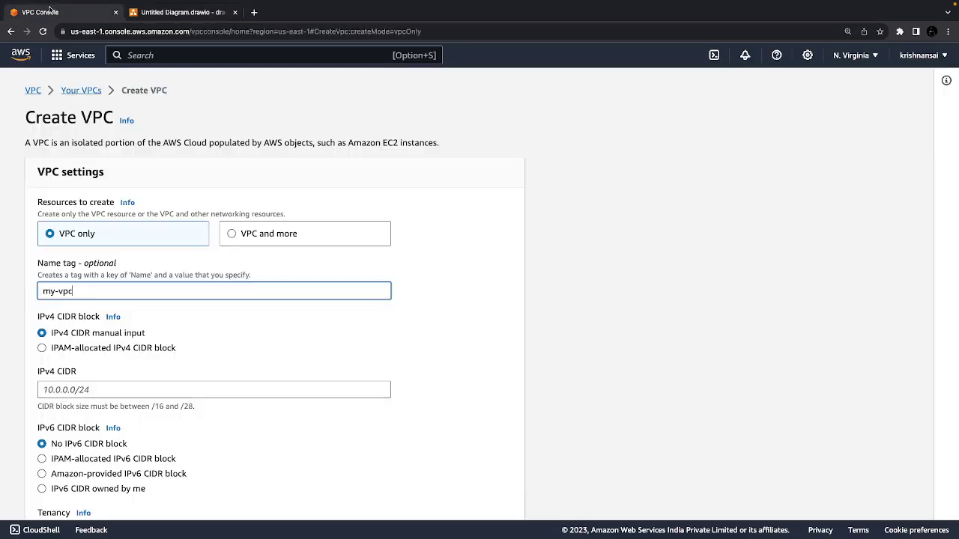
scroll(222, 343, "down", 1)
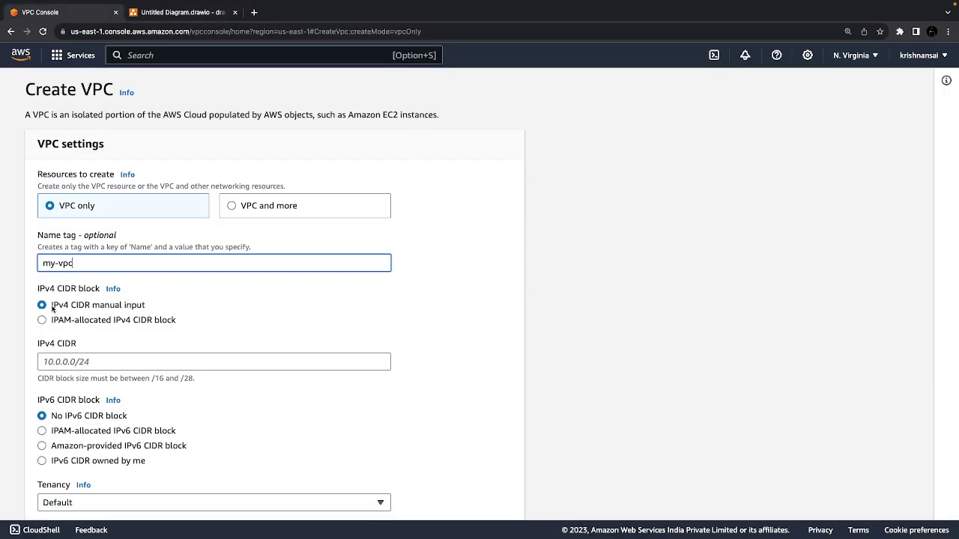
left_click(69, 358)
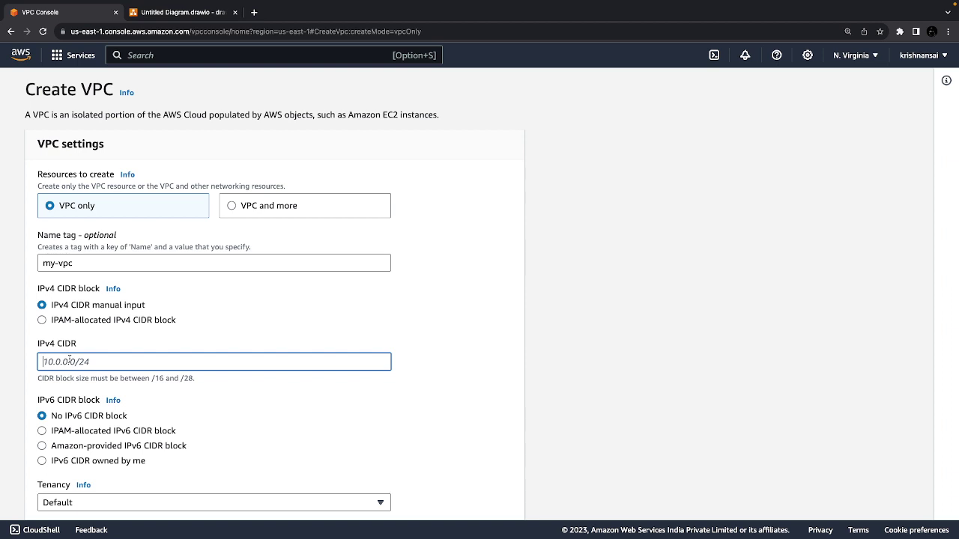
type("11.0.0.0/16")
- In the draw.io diagram, fill the text beside my-vpc with "11.0.0.0/16" and a second line "-- 65,638"
left_click(183, 38)
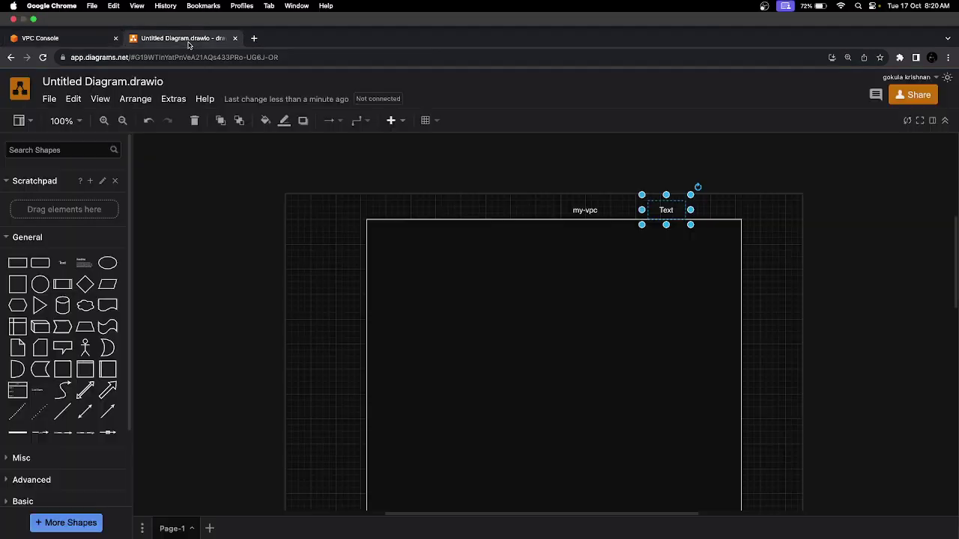
double_click(665, 190)
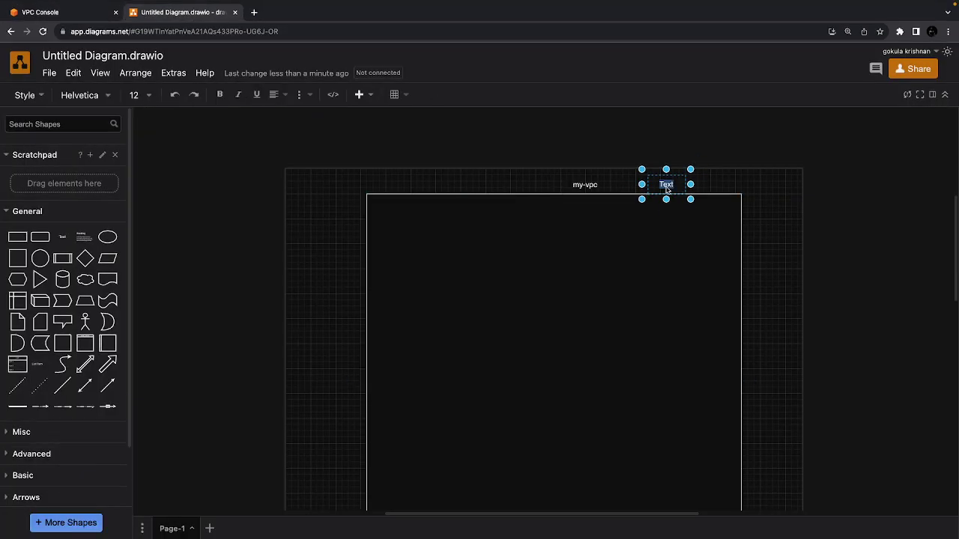
type("11.0.0.0/")
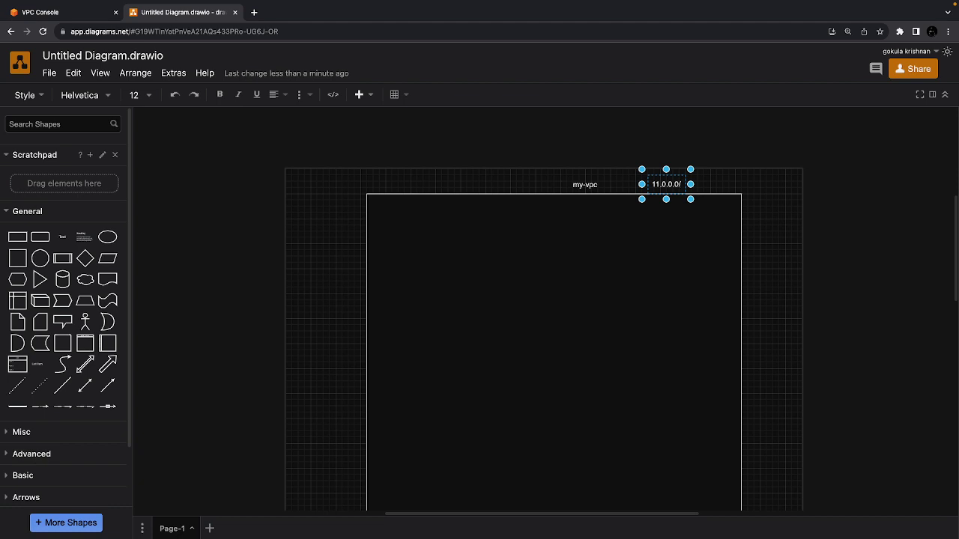
type("16")
key("Return")
type("-- 65,638")
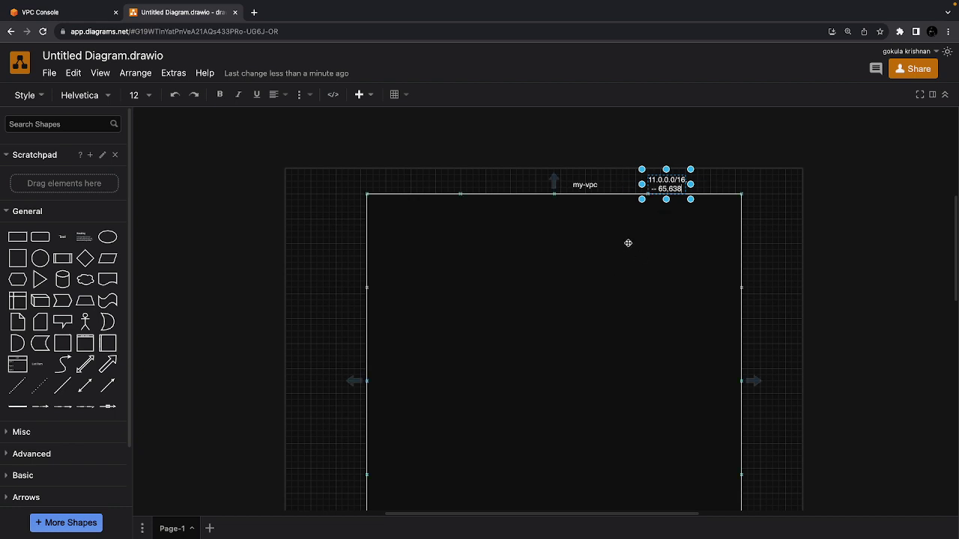
left_click(535, 283)
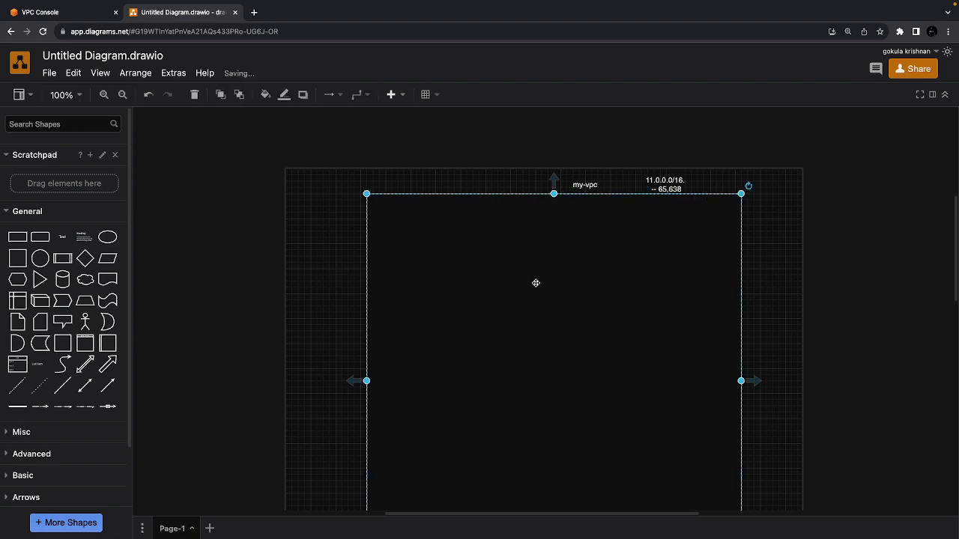
- Switch to the AWS form and create the VPC, keeping No IPv6 CIDR block, Default tenancy and the Name tag my-vpc
left_click(40, 13)
scroll(243, 259, "down", 3)
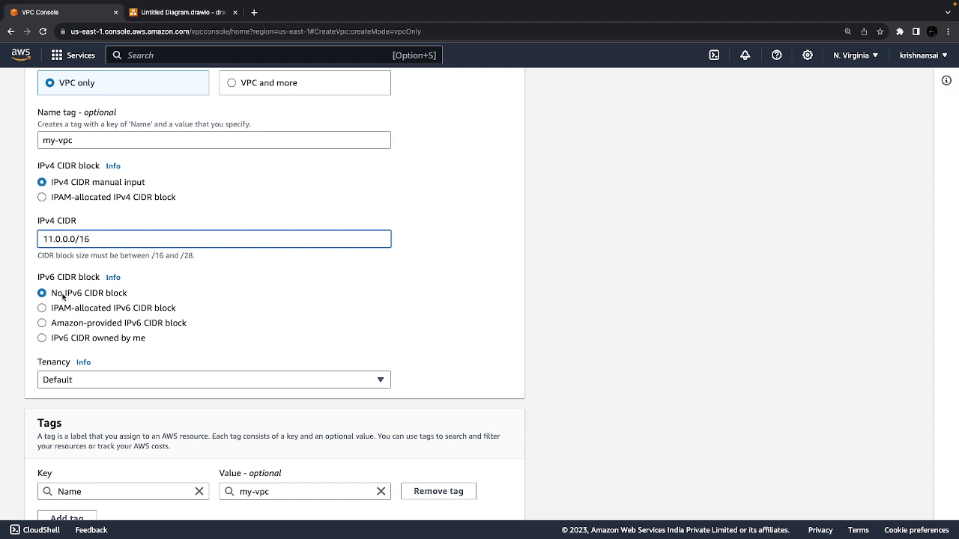
scroll(66, 298, "down", 1)
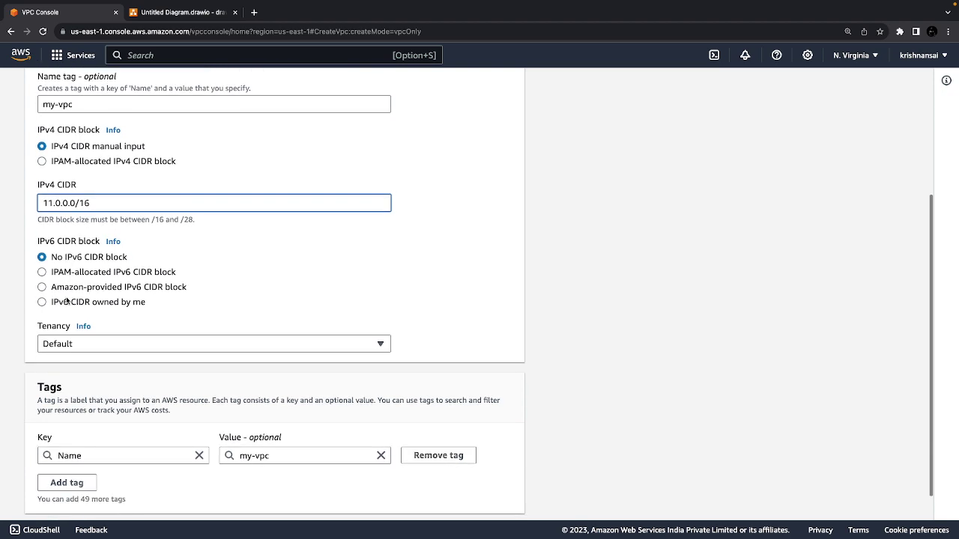
scroll(78, 347, "down", 1)
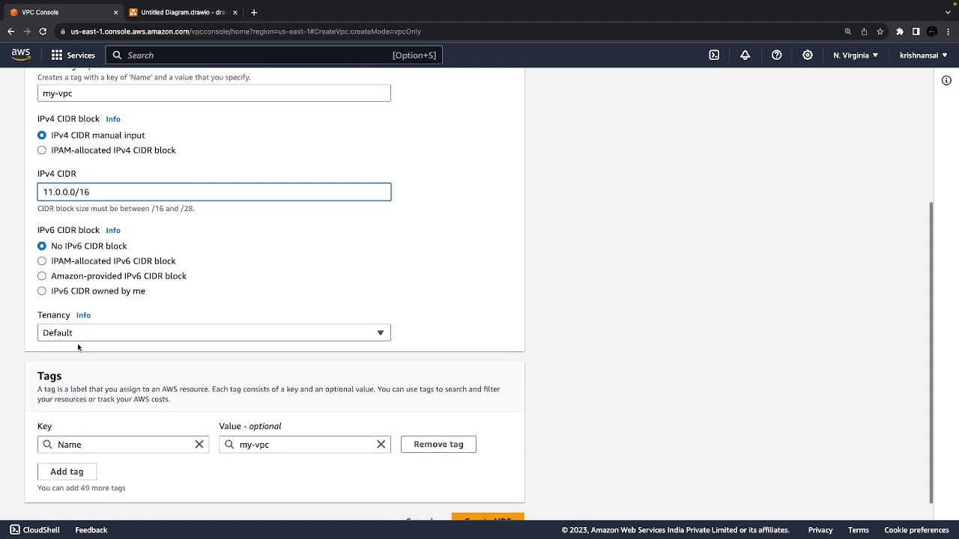
left_click(107, 332)
left_click(106, 332)
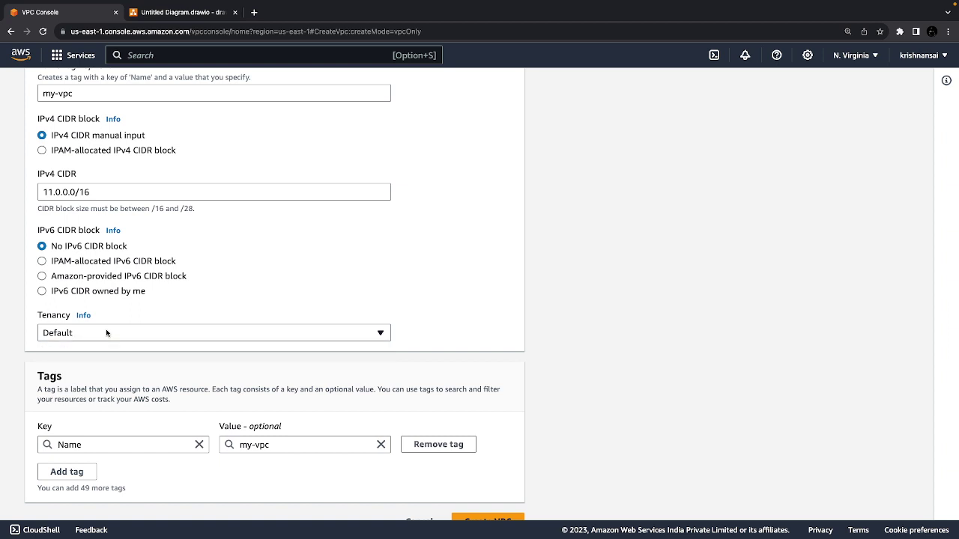
scroll(107, 333, "down", 1)
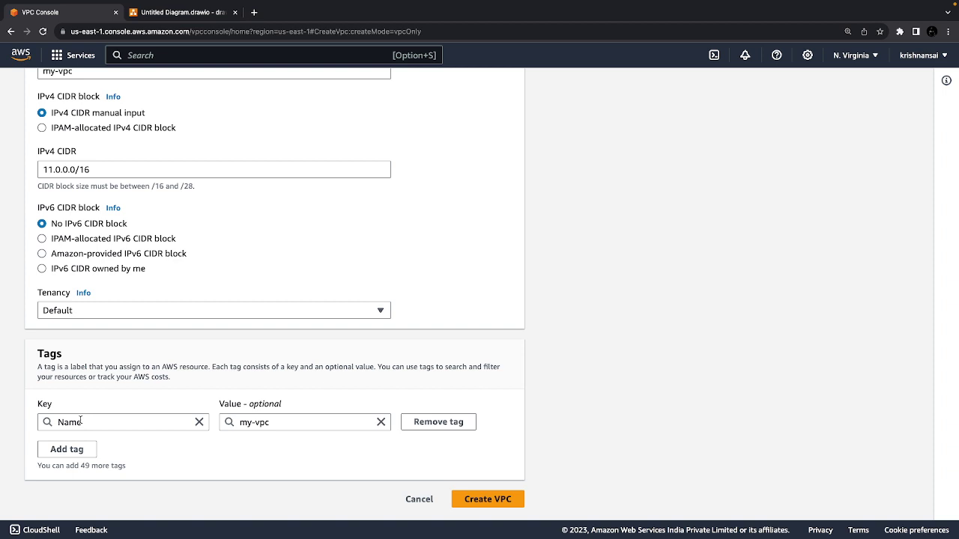
left_click(491, 500)
left_click(179, 12)
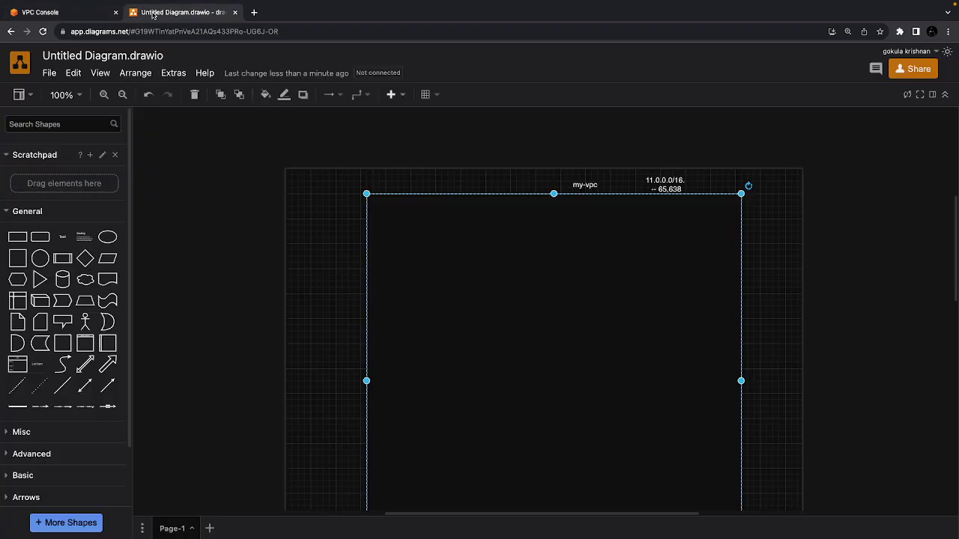
scroll(607, 283, "down", 2)
scroll(607, 282, "up", 5)
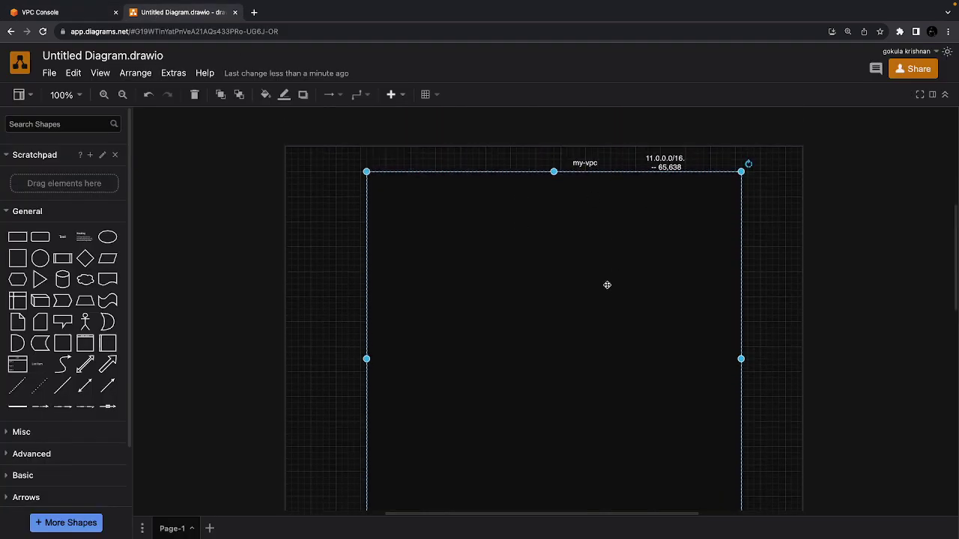
left_click(67, 14)
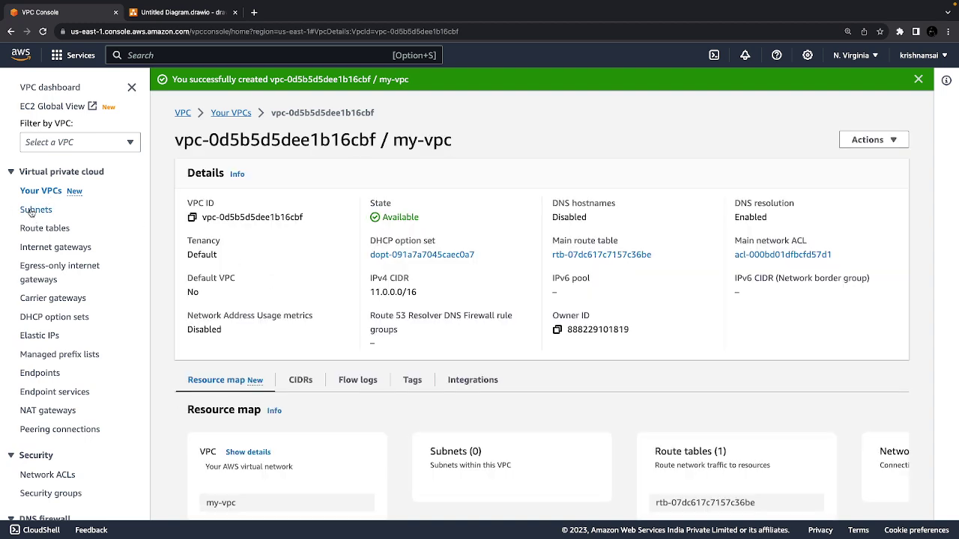
- Start creating a subnet and choose my-vpc (11.0.0.0/16) as its VPC
left_click(30, 213)
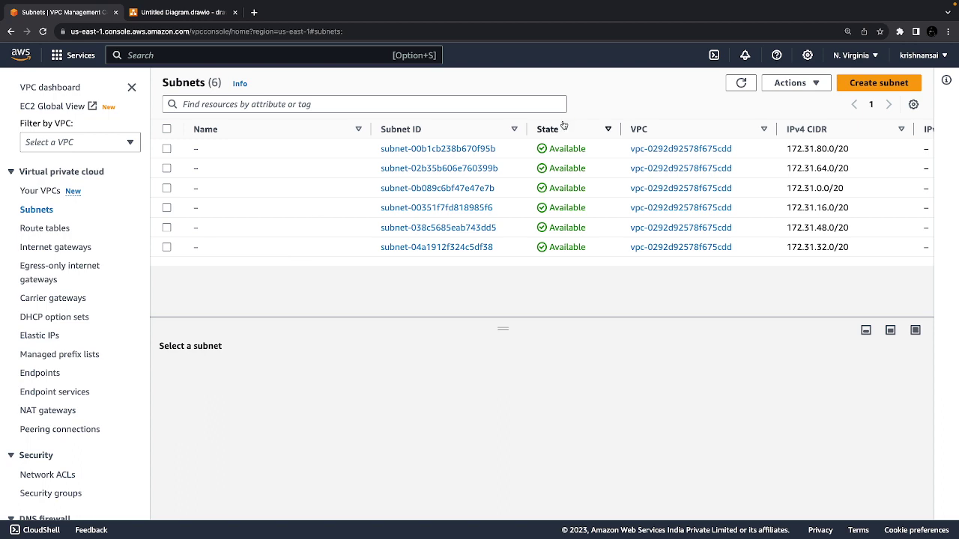
left_click(869, 86)
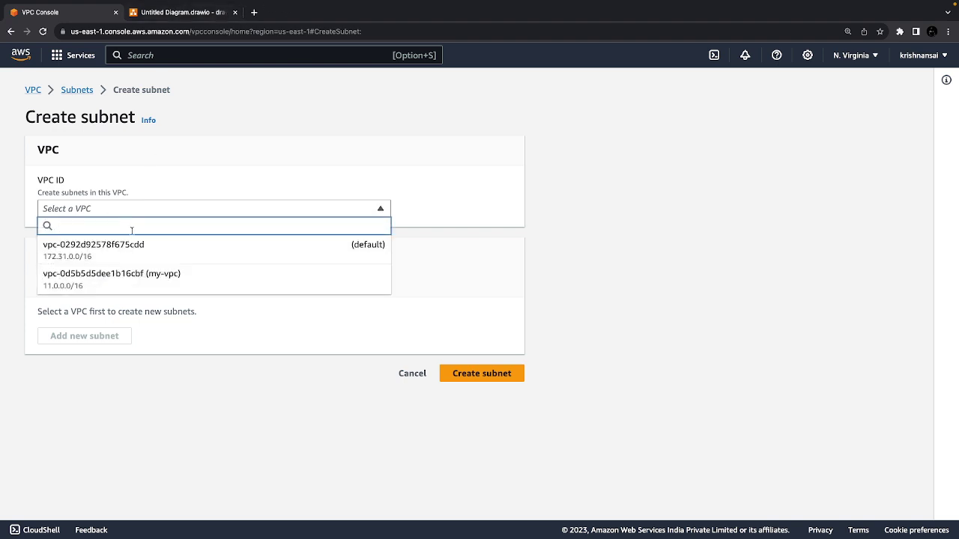
left_click(158, 288)
- Name the subnet sub-pub and keep its Availability Zone at No preference
scroll(157, 285, "down", 3)
scroll(156, 285, "down", 1)
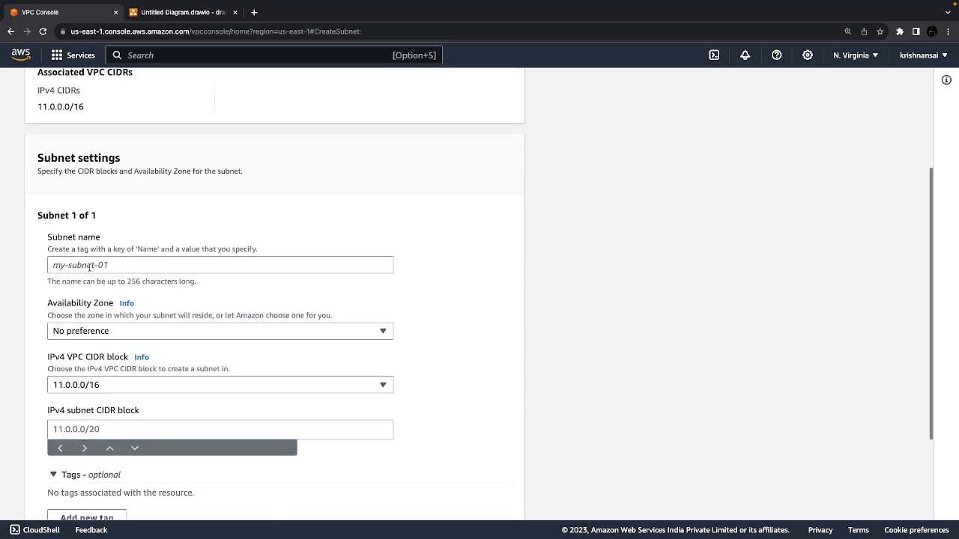
left_click(88, 266)
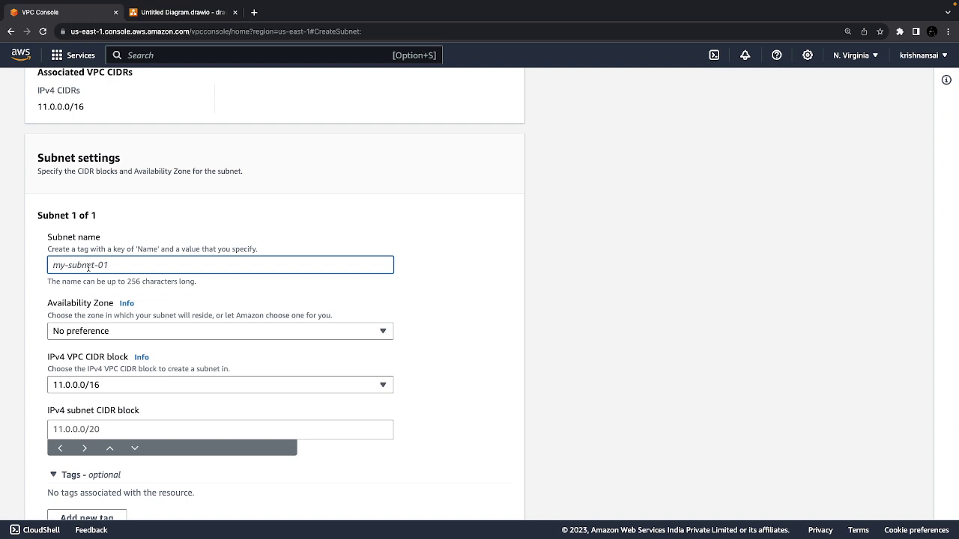
type("11")
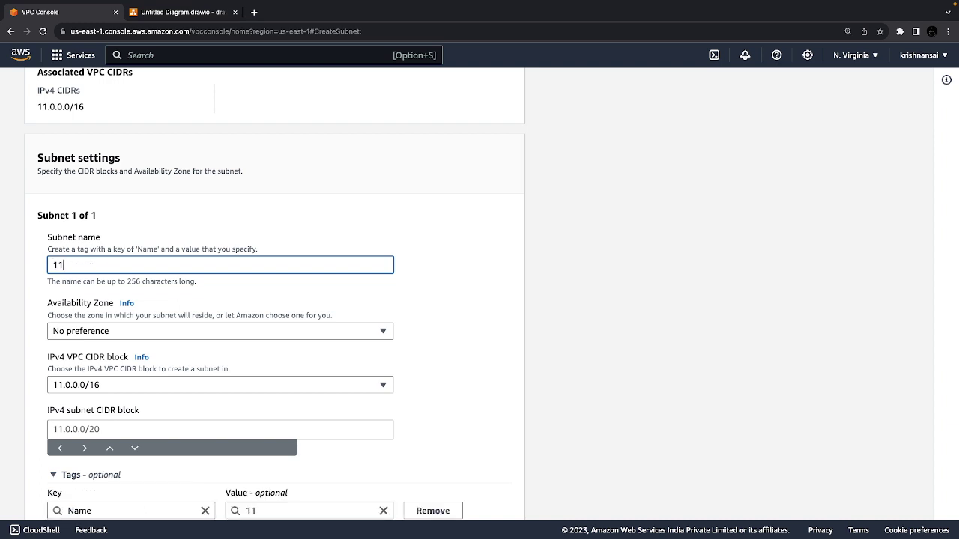
key("BackSpace")
key("BackSpace")
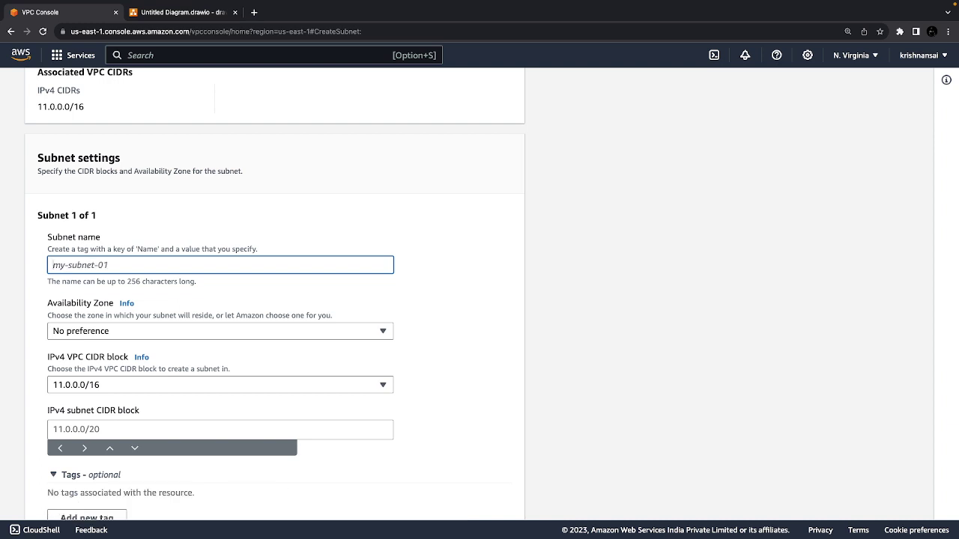
type("sub-")
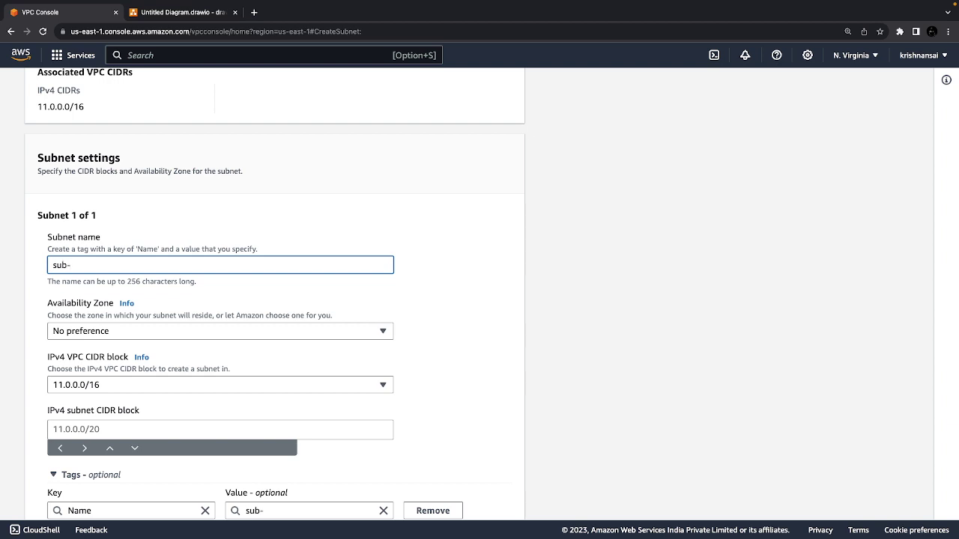
type("pub")
scroll(480, 292, "down", 1)
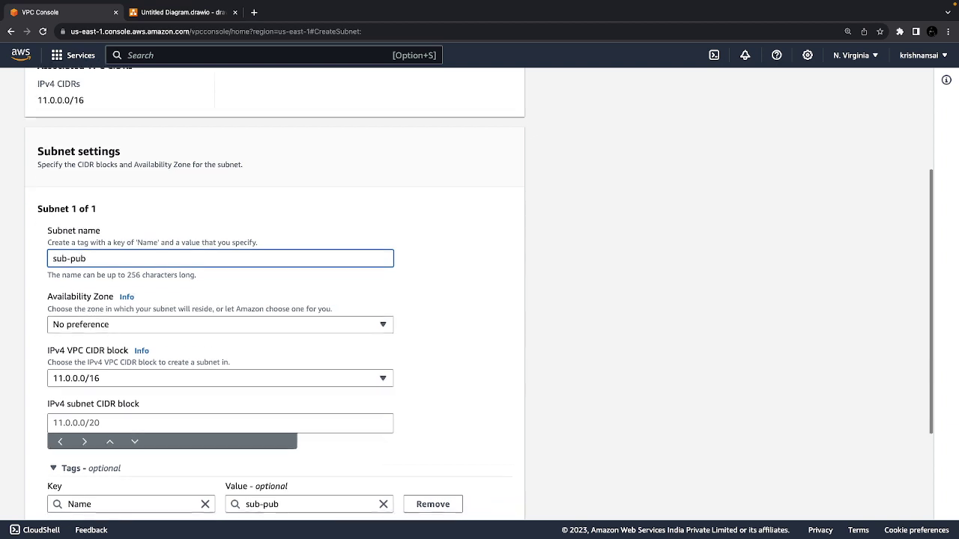
scroll(11, 379, "down", 1)
left_click(115, 296)
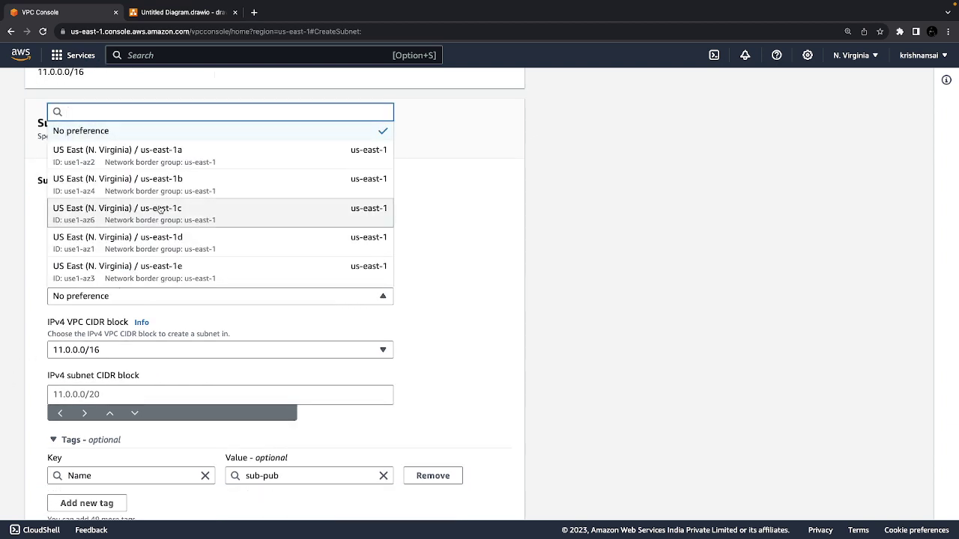
left_click(186, 134)
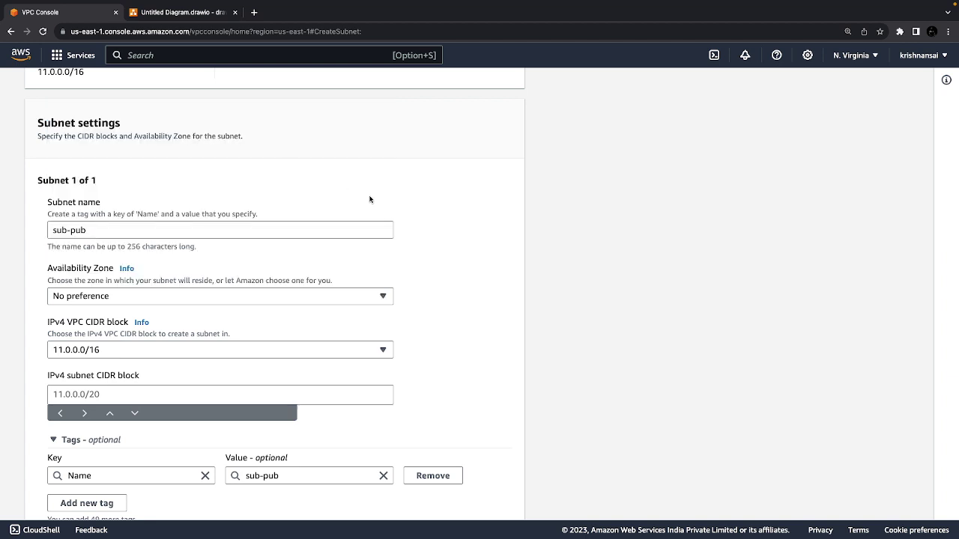
- Set the IPv4 subnet CIDR block to 11.0.1.0/24 and create the sub-pub subnet
scroll(369, 199, "down", 1)
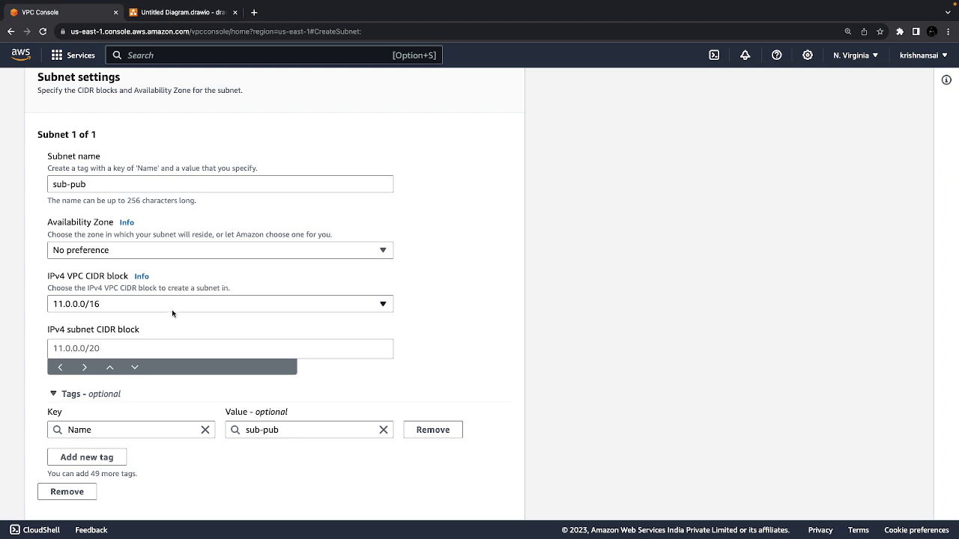
left_click(100, 346)
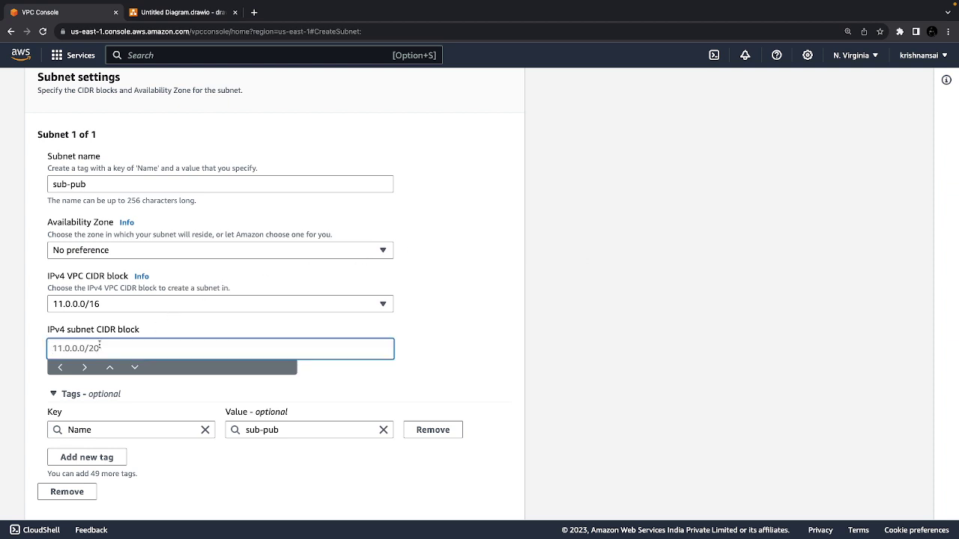
type("11.0.1.")
type("0/24")
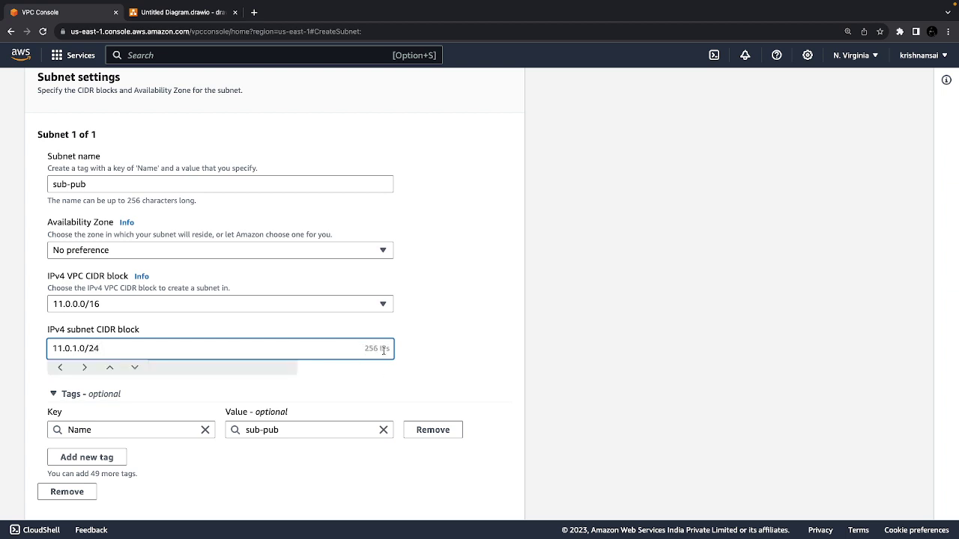
scroll(372, 348, "down", 1)
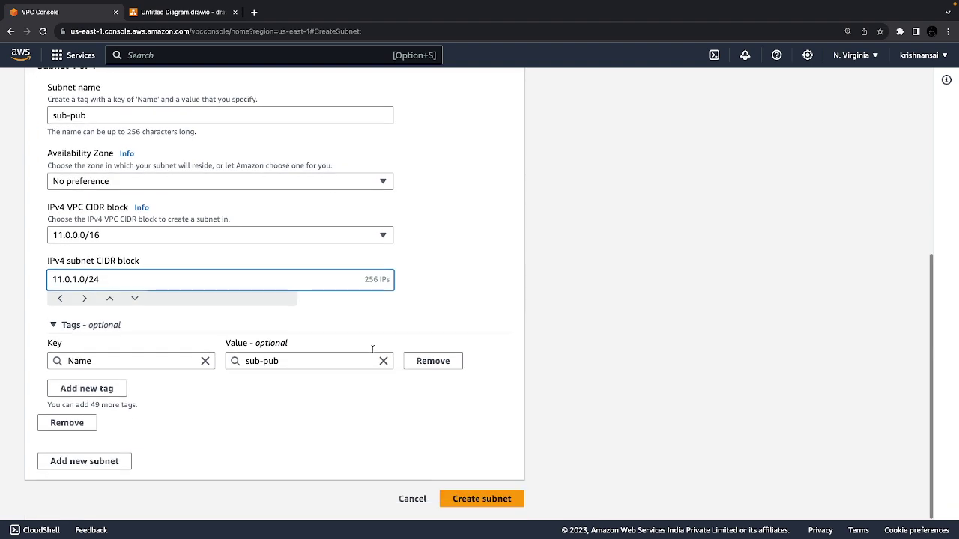
scroll(287, 353, "up", 1)
scroll(287, 356, "down", 1)
left_click(478, 498)
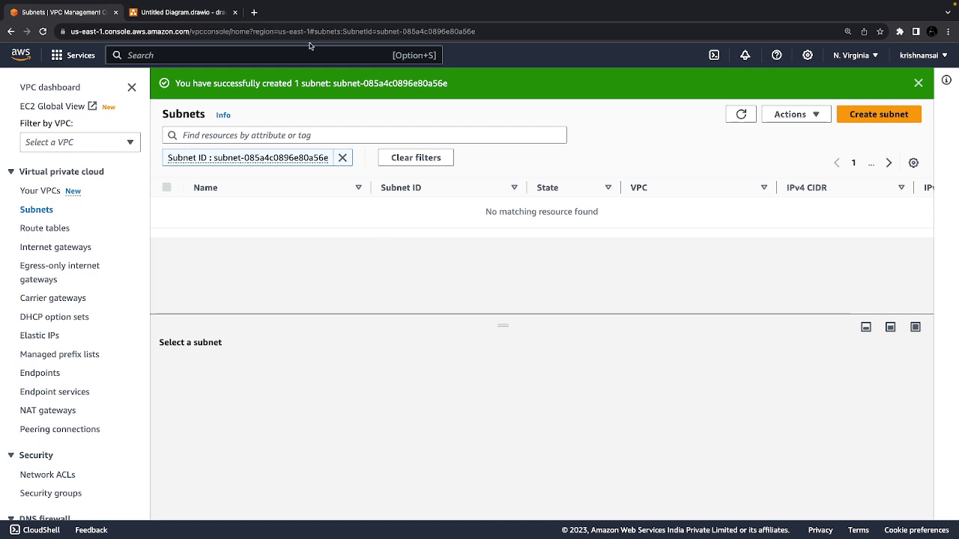
- Switch to the draw.io diagram, add a small square inside the left part of the my-vpc square and enlarge it
left_click(183, 12)
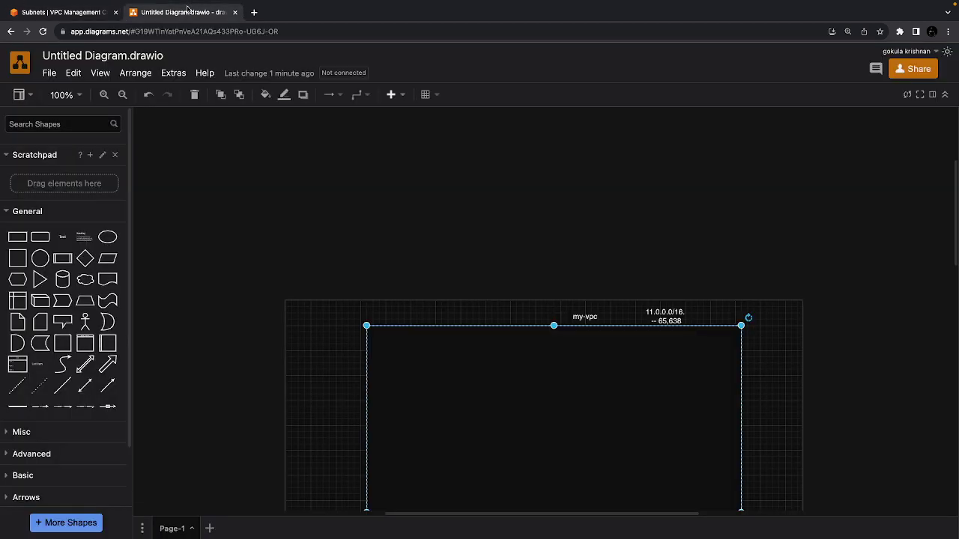
left_click(18, 258)
scroll(497, 319, "down", 3)
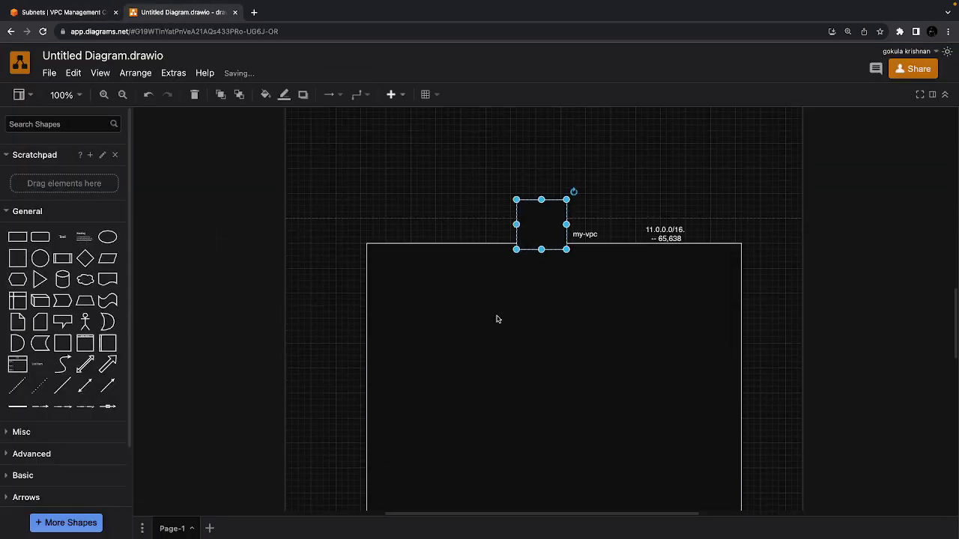
scroll(509, 242, "down", 4)
scroll(514, 241, "up", 1)
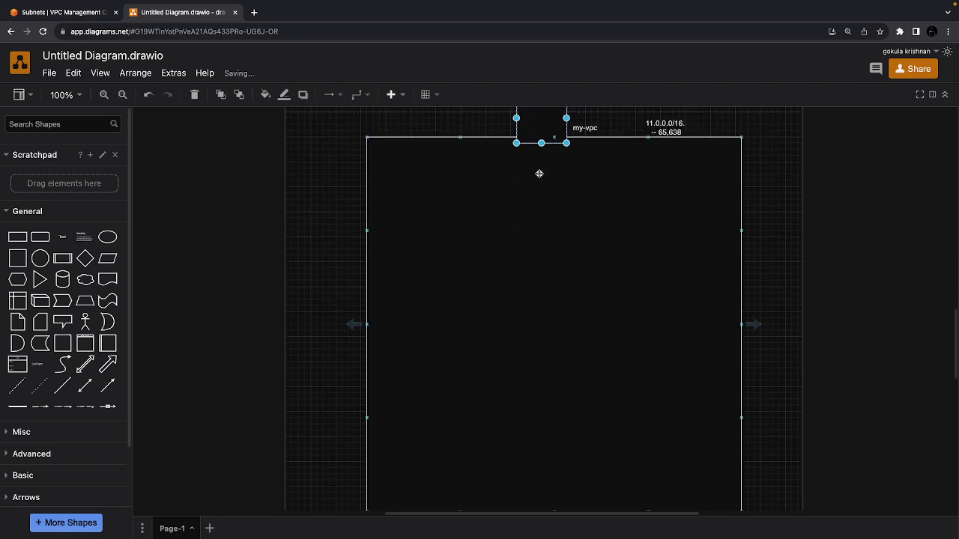
left_click_drag(537, 118, 441, 323)
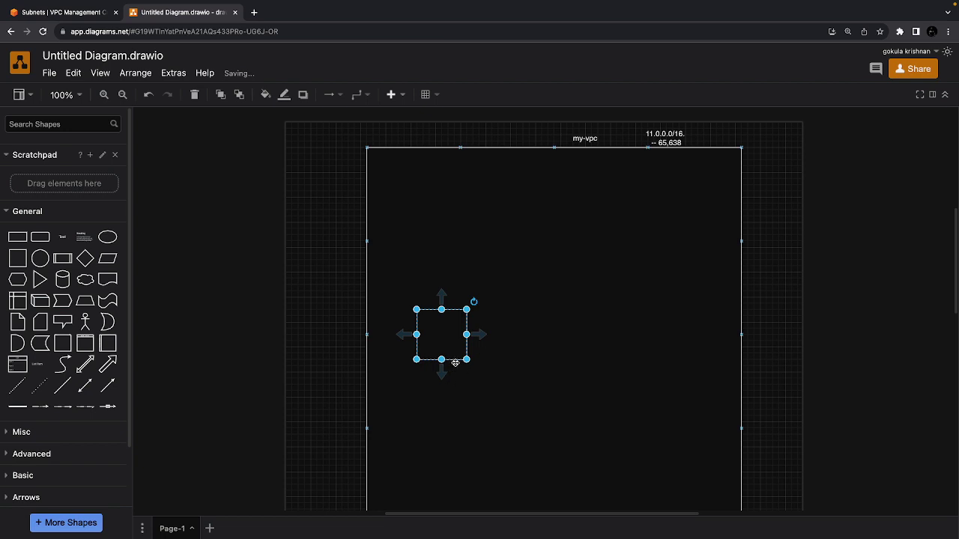
left_click_drag(466, 360, 498, 390)
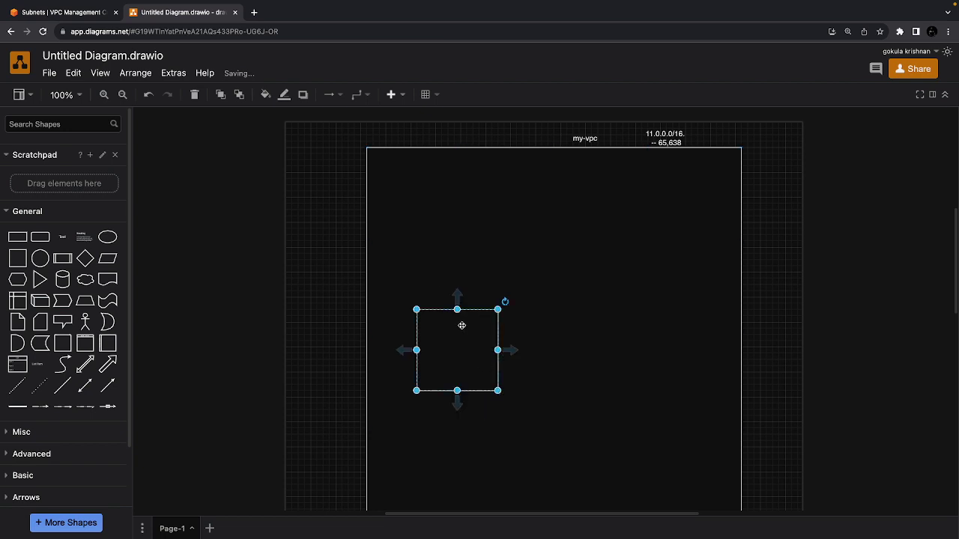
- Add a text label reading "pub-sub" directly above the small inner square
left_click(62, 237)
left_click_drag(546, 308, 453, 296)
double_click(451, 296)
type("p")
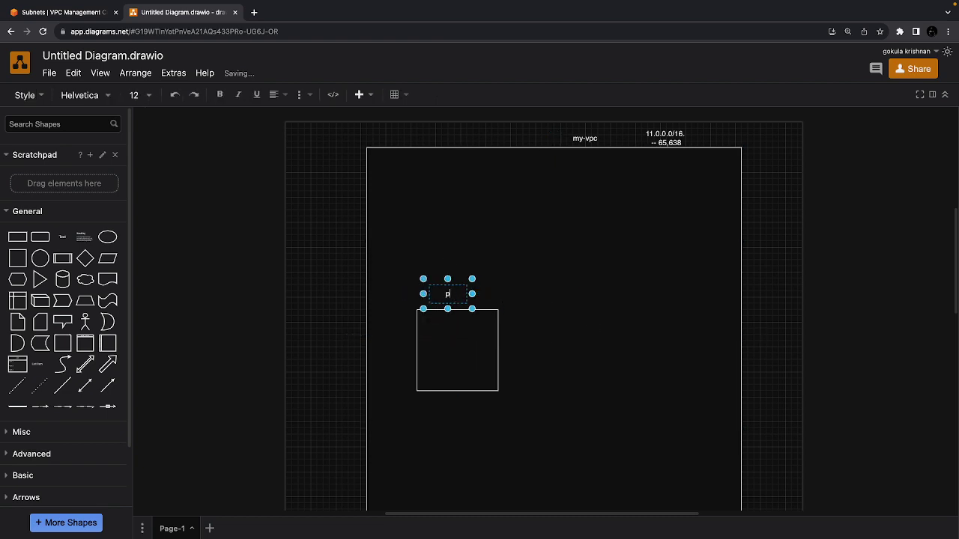
type("ub-sub")
left_click(496, 359)
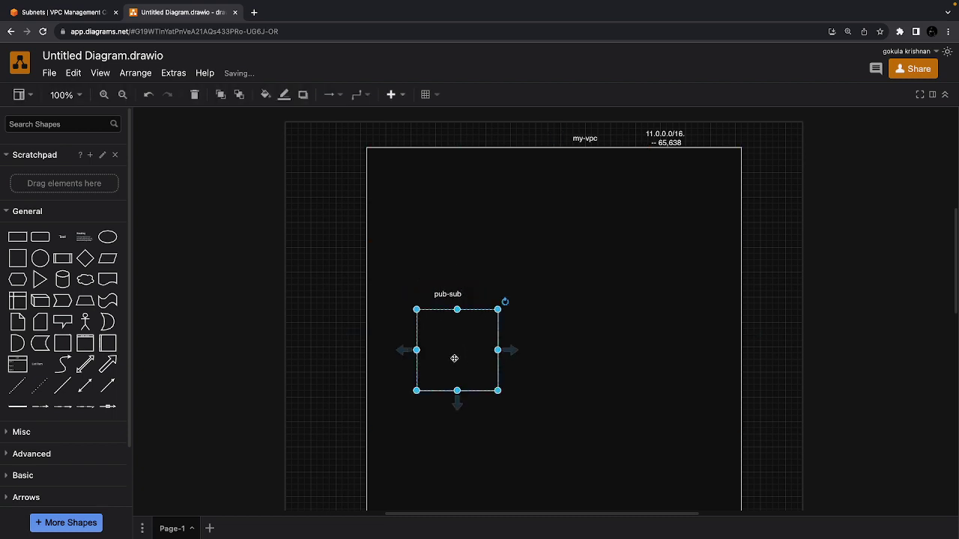
left_click(466, 294)
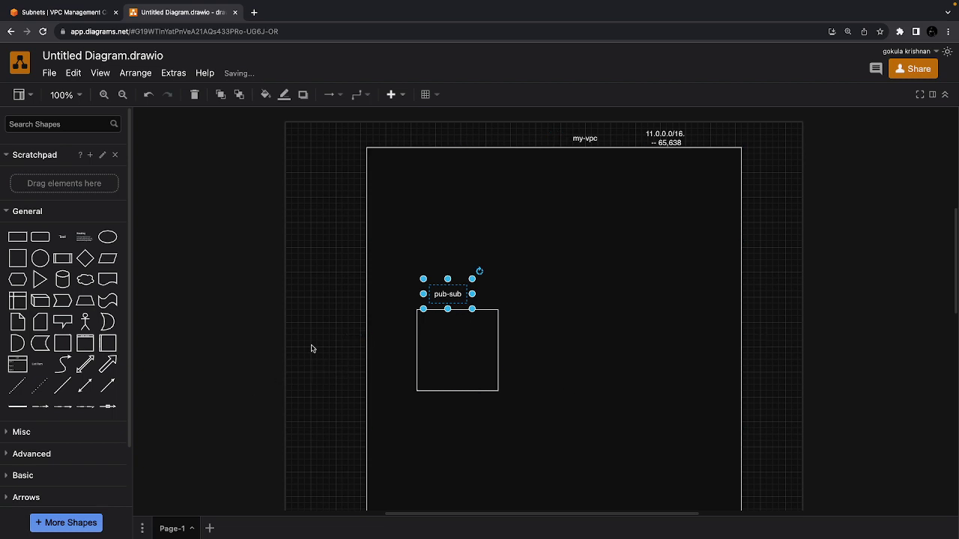
left_click(334, 334)
- Switch to the AWS subnet list, remove the subnet ID filter and start another subnet in the my-vpc VPC
left_click(64, 12)
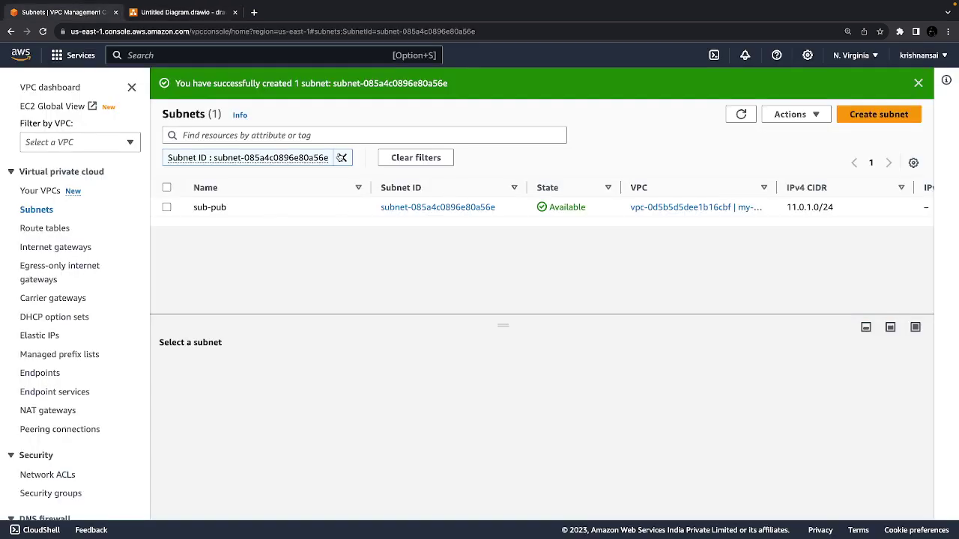
left_click(342, 158)
left_click(845, 121)
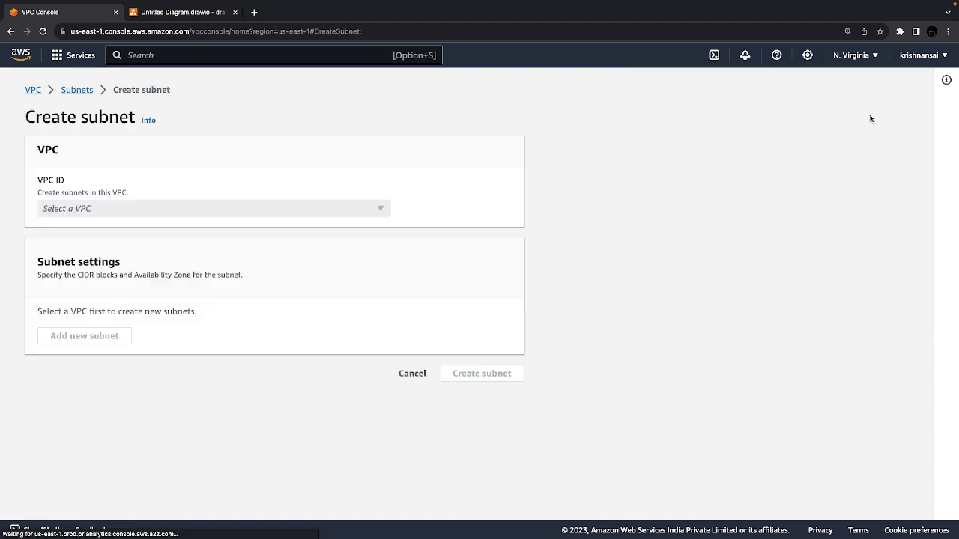
left_click(351, 213)
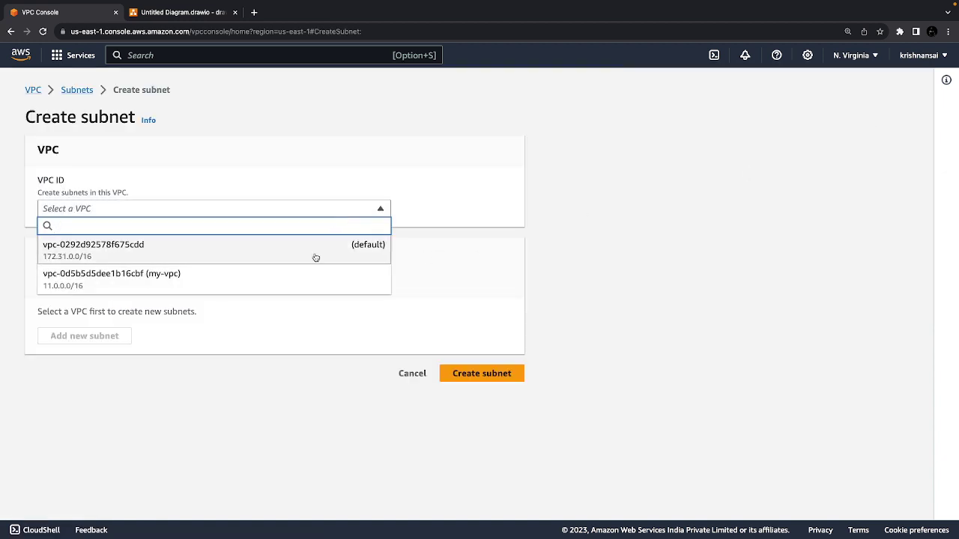
left_click(277, 273)
scroll(277, 270, "down", 1)
scroll(277, 274, "down", 1)
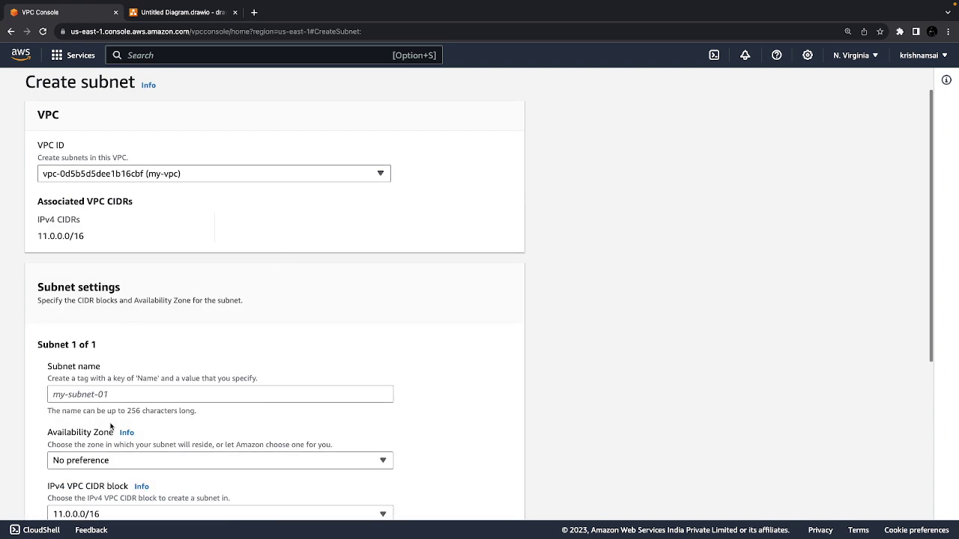
- Create the subnet sub-pri with the IPv4 subnet CIDR block 11.0.2.0/24
left_click(99, 395)
type("s")
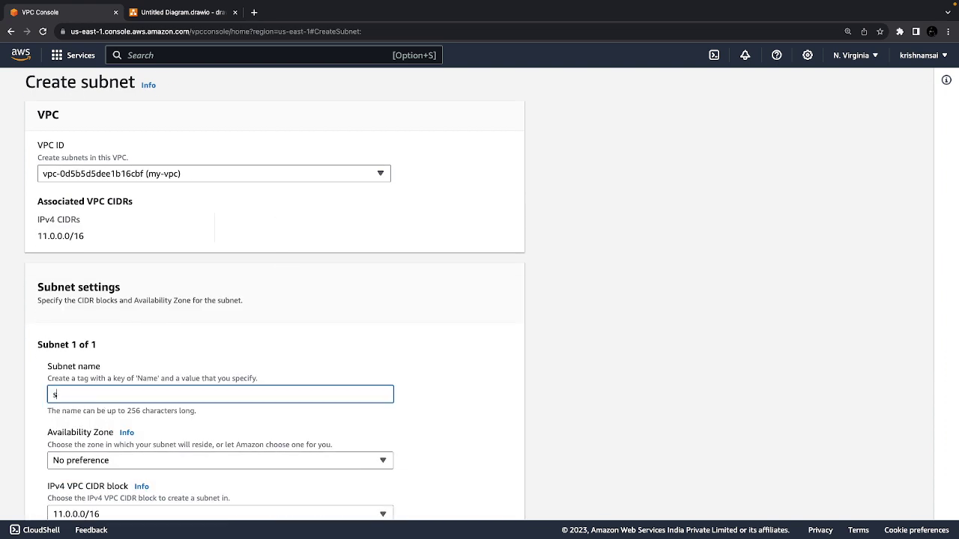
type("ub-pri")
scroll(85, 184, "down", 4)
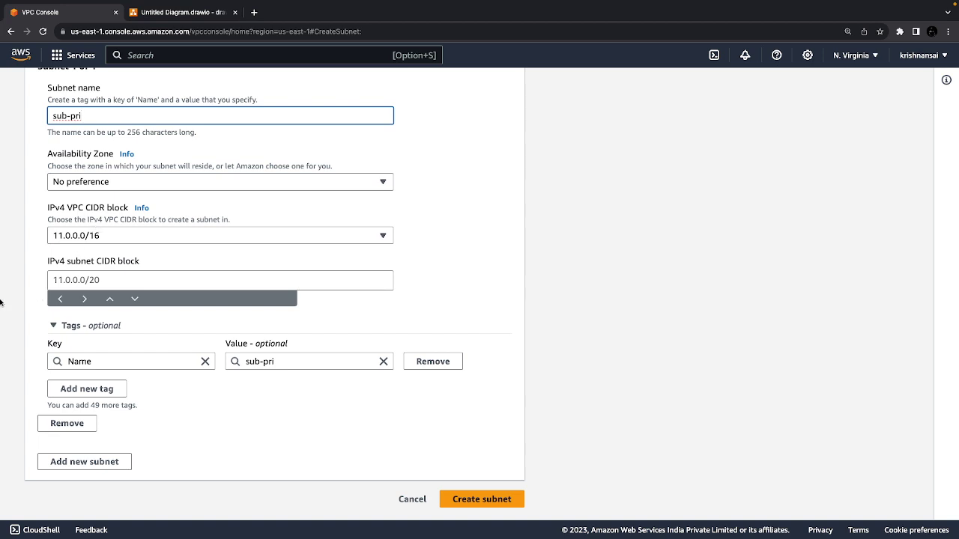
left_click(83, 275)
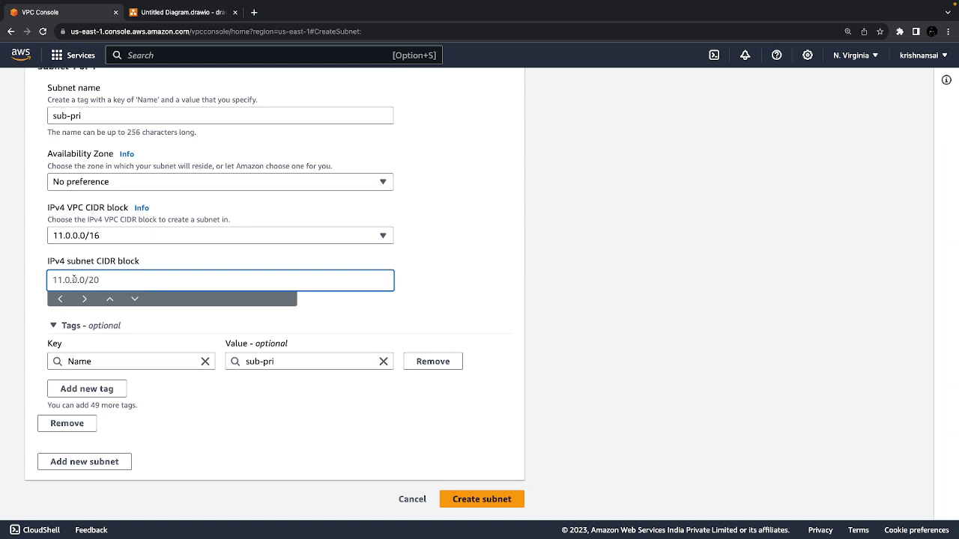
type("11.0.2.0/24")
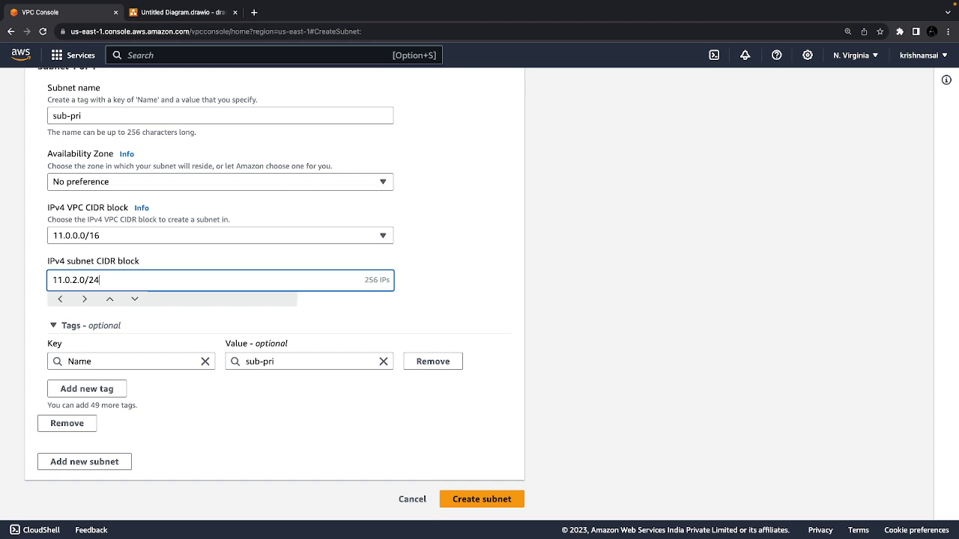
scroll(242, 357, "up", 4)
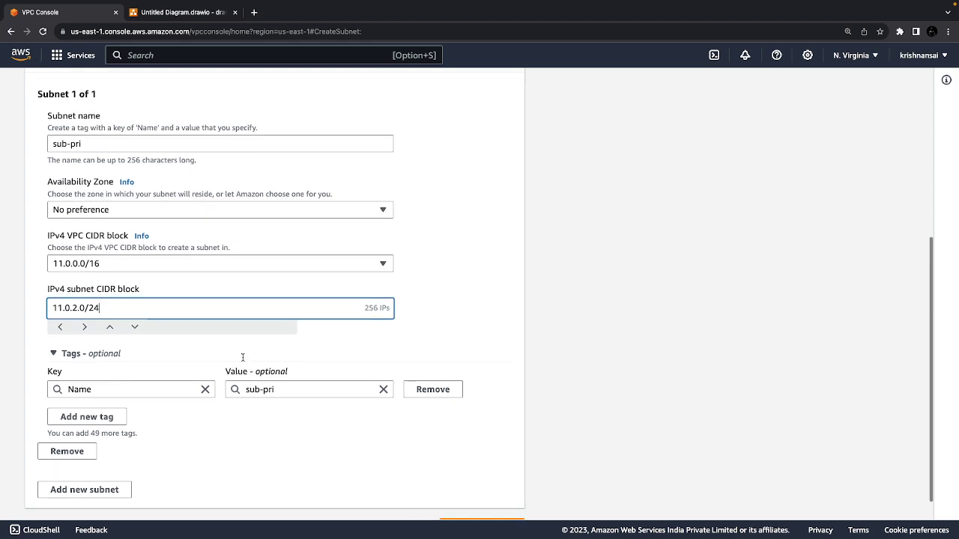
scroll(465, 442, "down", 4)
left_click(472, 498)
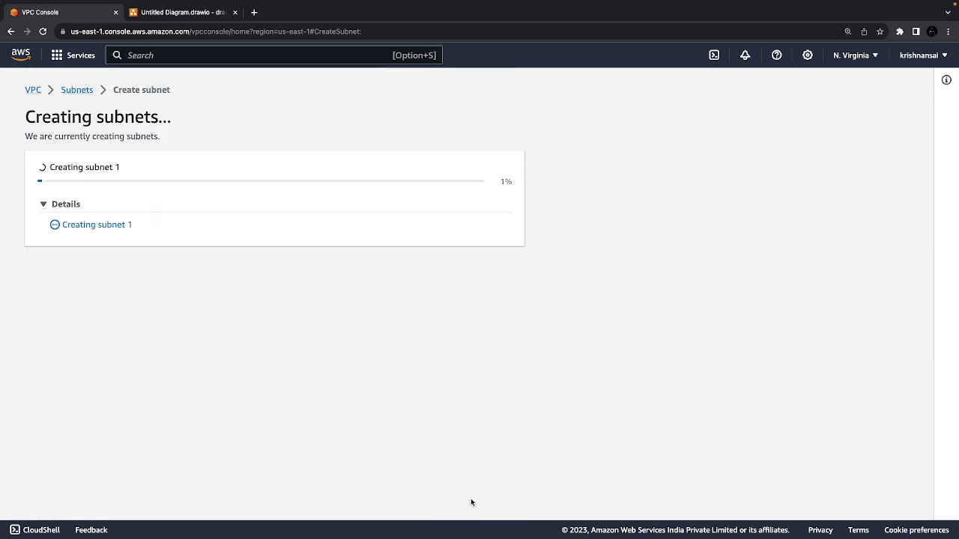
- Switch to the draw.io diagram and add an enlarged square inside the right part of the my-vpc square, opposite the pub-sub square
left_click(141, 8)
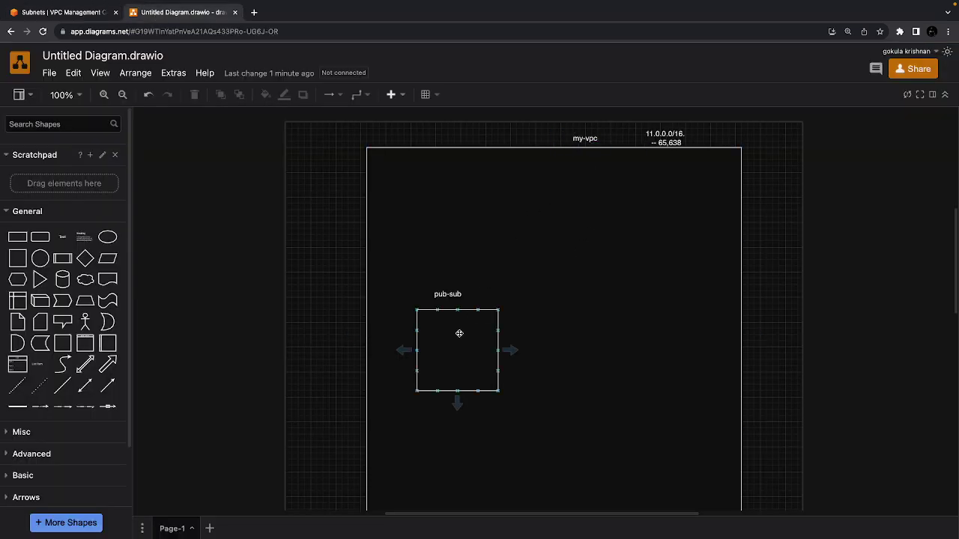
left_click(647, 352)
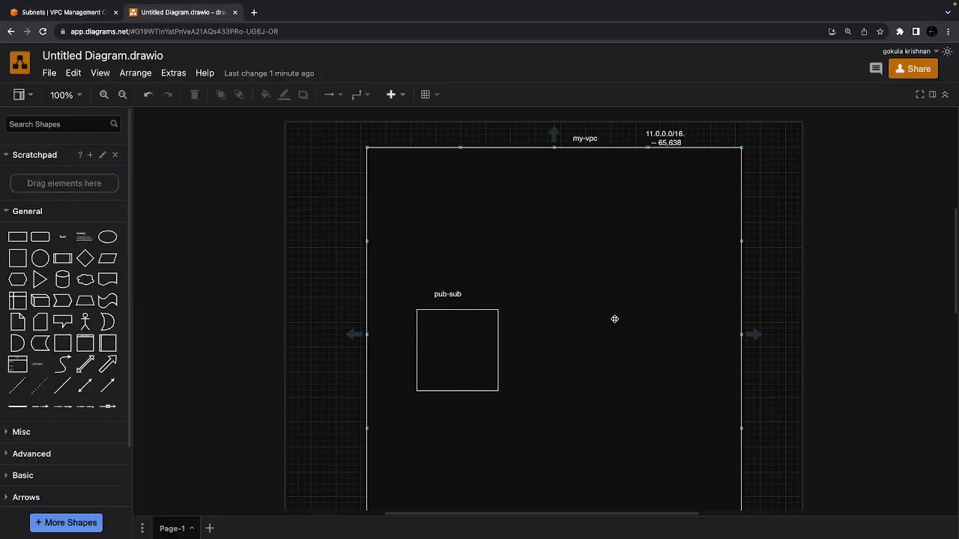
left_click(17, 258)
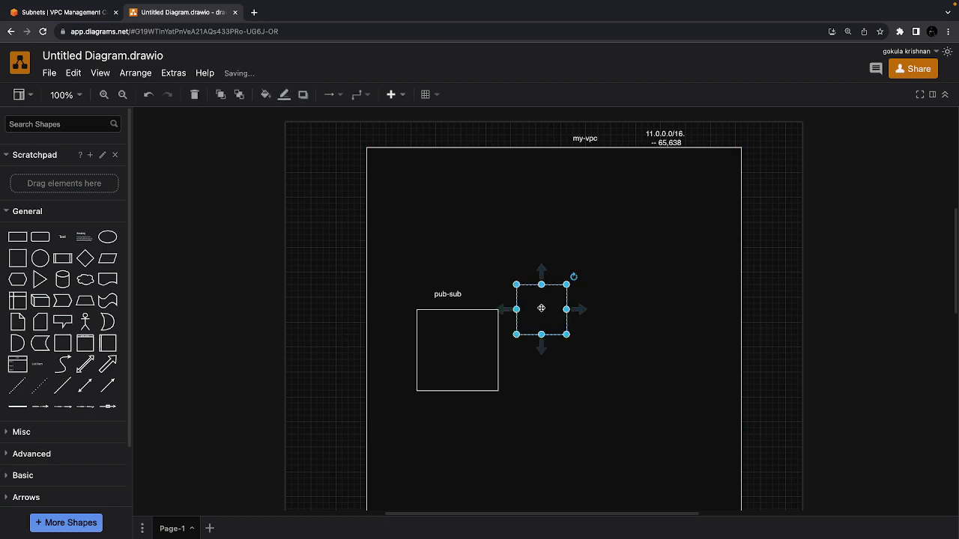
left_click_drag(542, 307, 697, 397)
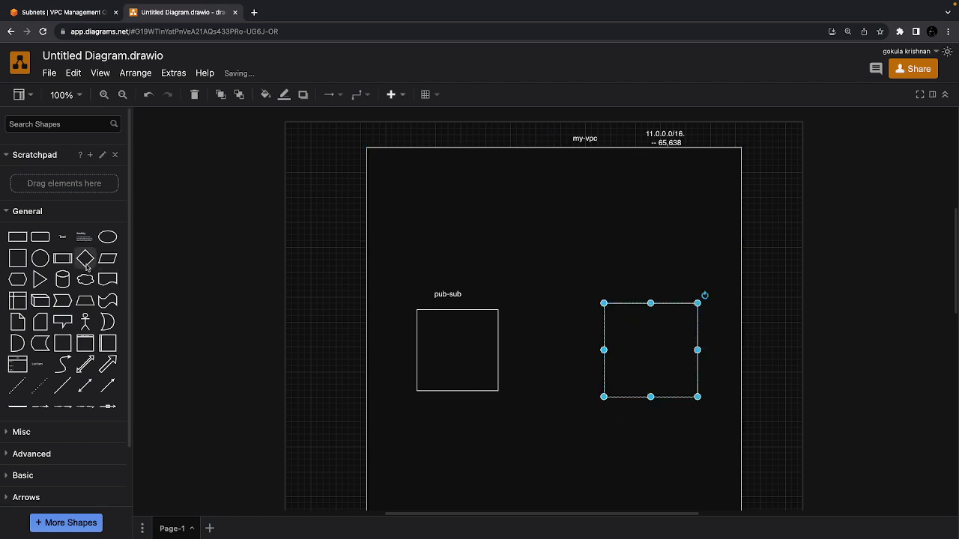
- Add a text label reading "pri-sub" directly above the new inner square
left_click(63, 238)
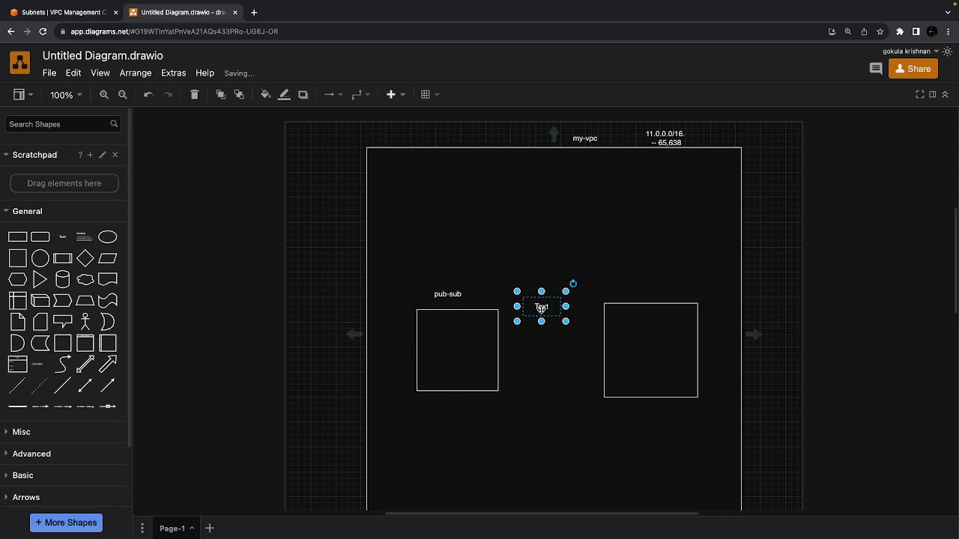
left_click_drag(541, 308, 649, 288)
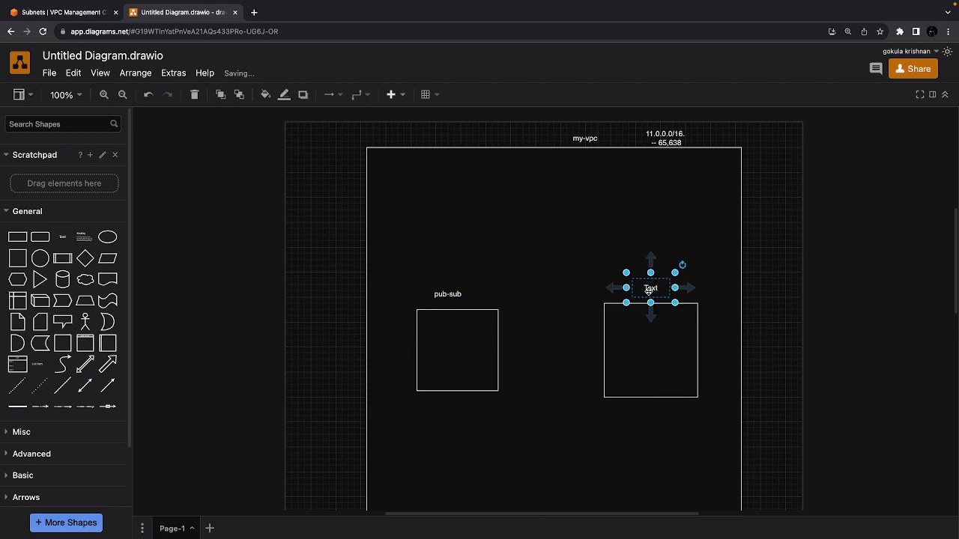
double_click(650, 289)
type("p")
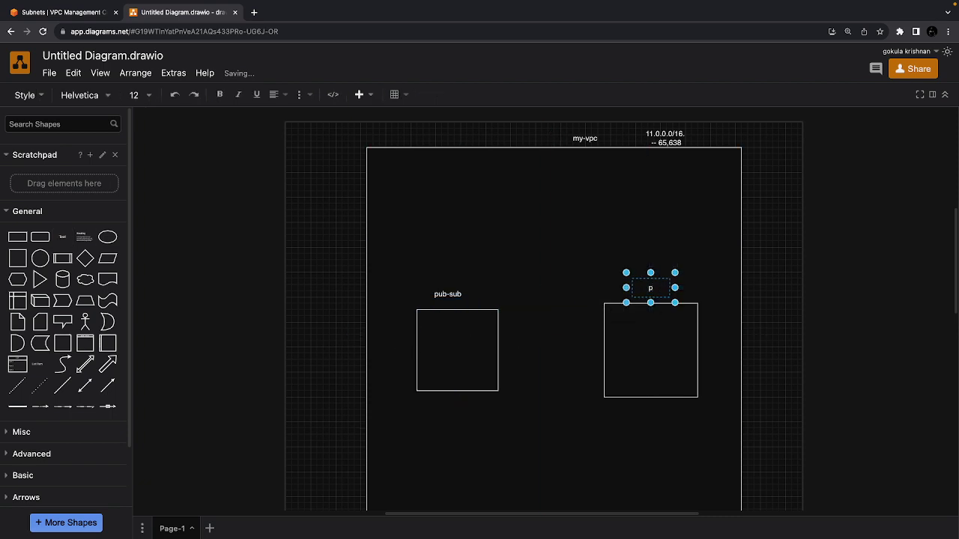
type("ri-sub")
left_click(581, 280)
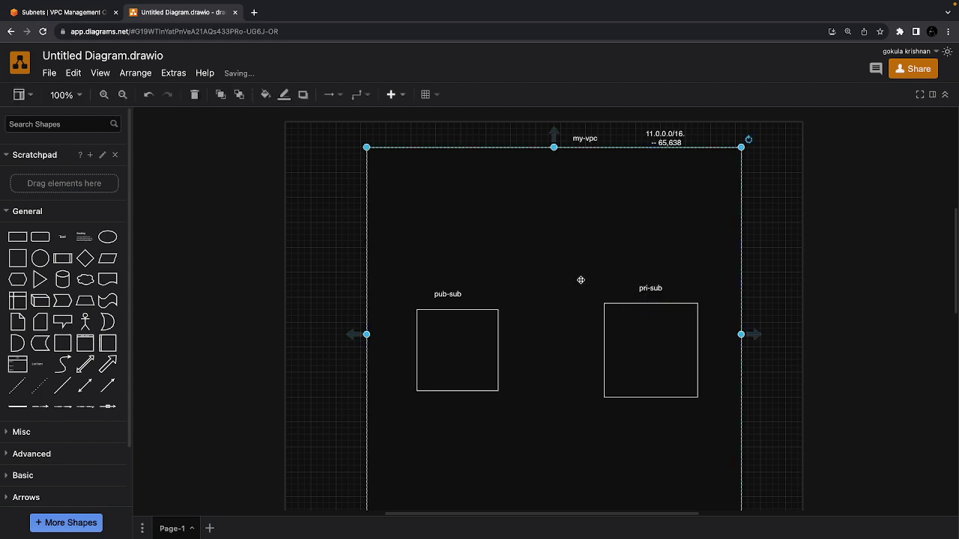
- Switch to the AWS subnet list, remove the subnet ID filter and refresh the list to check the sub-pub and sub-pri entries
left_click(60, 12)
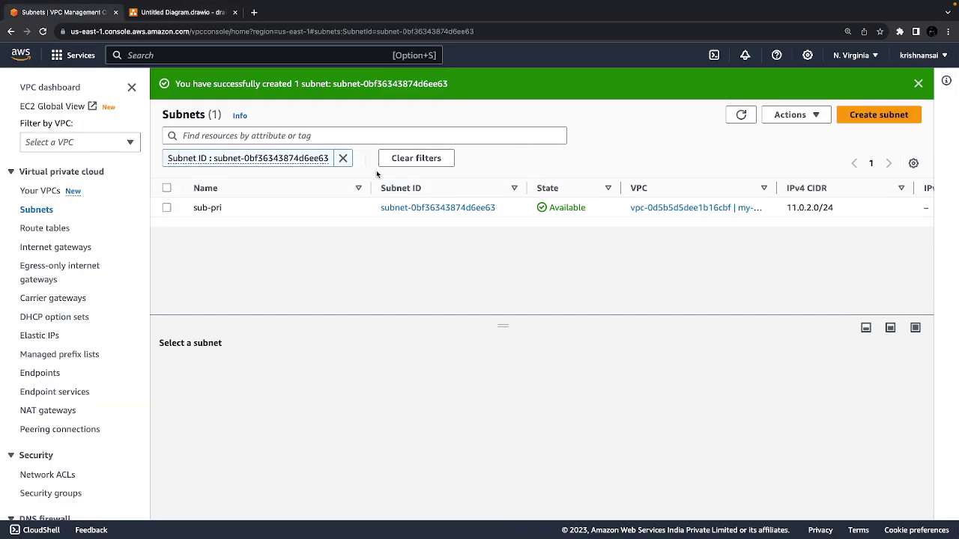
left_click(343, 158)
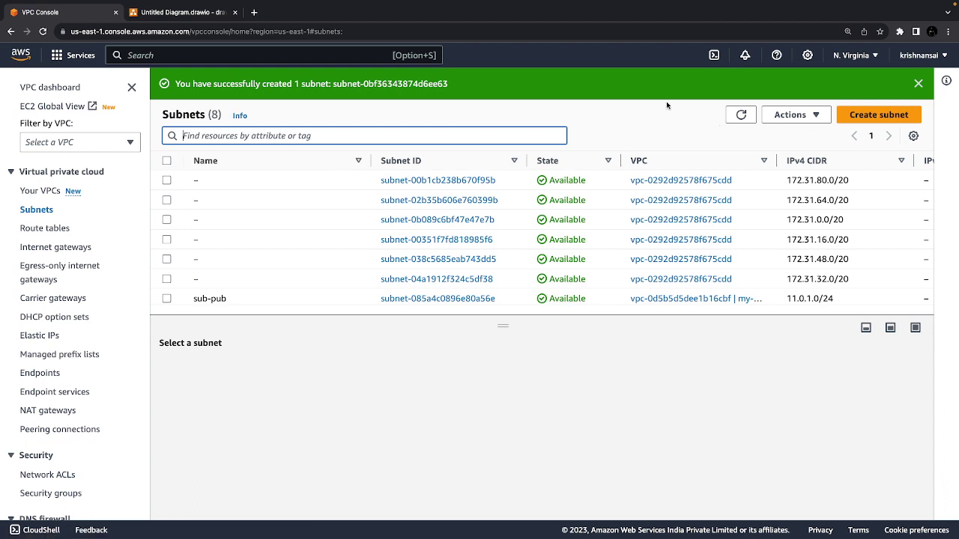
left_click(740, 114)
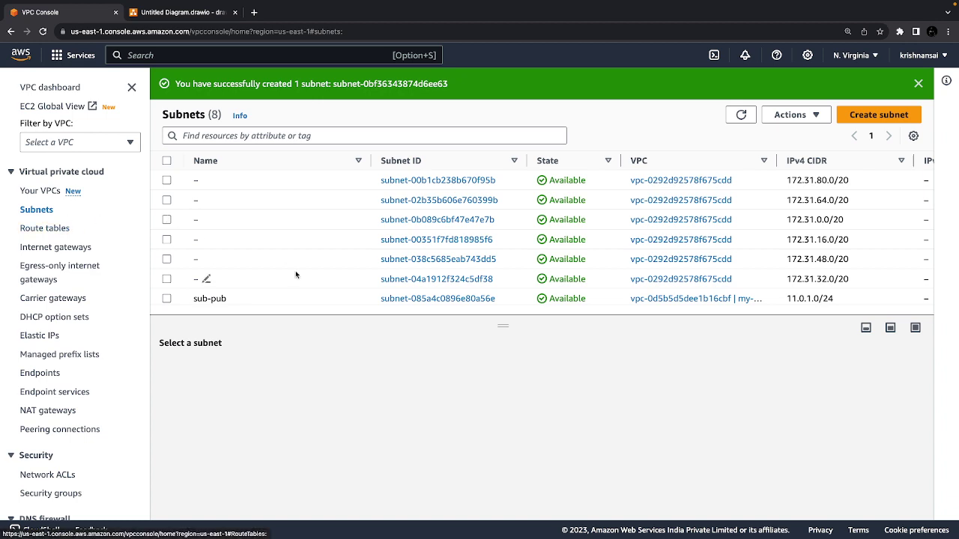
scroll(296, 275, "down", 1)
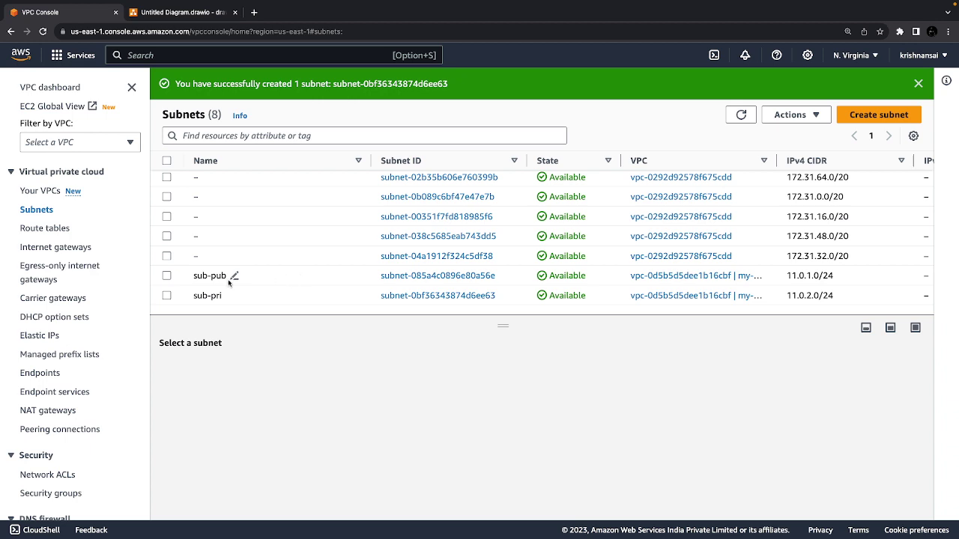
- Create a route table named route-pub in the my-vpc VPC
left_click(39, 230)
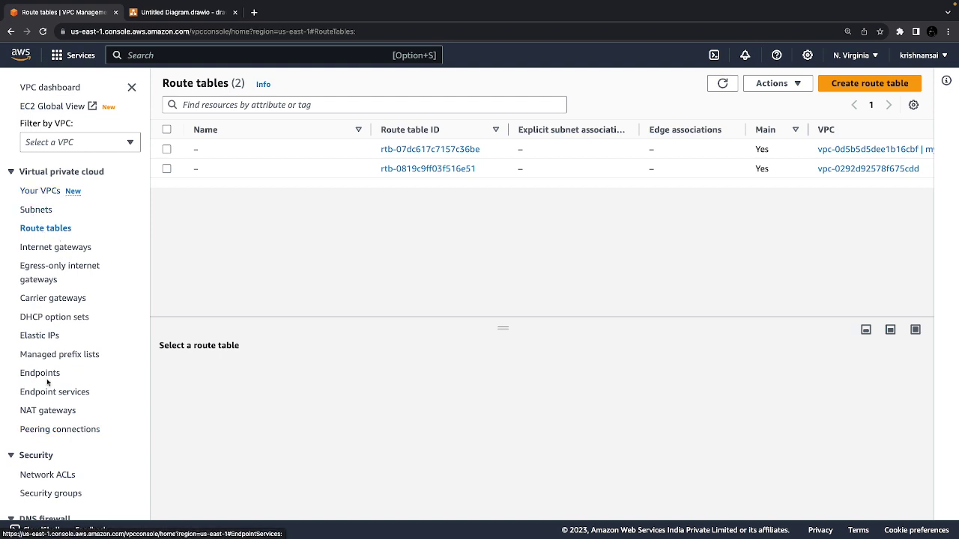
left_click(870, 87)
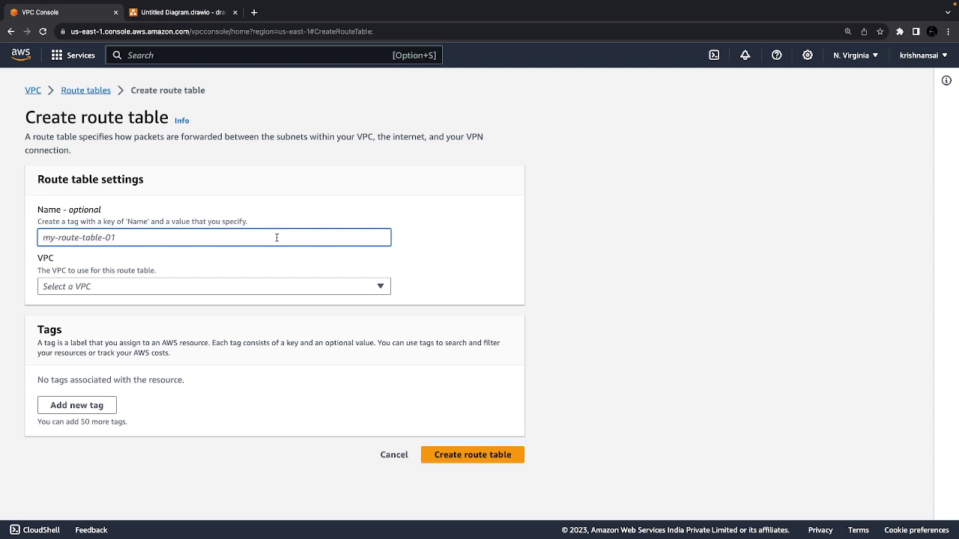
type("rou")
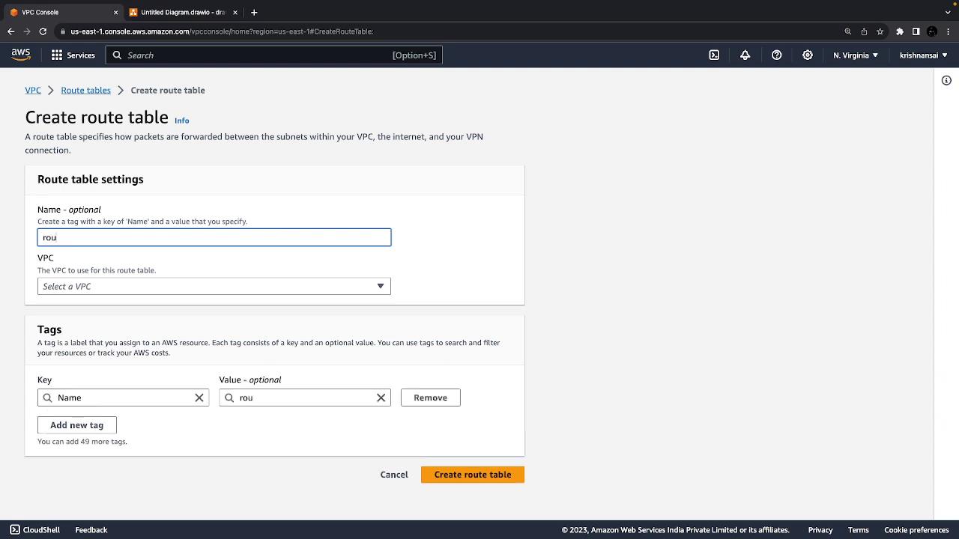
type("te-pub")
left_click(290, 284)
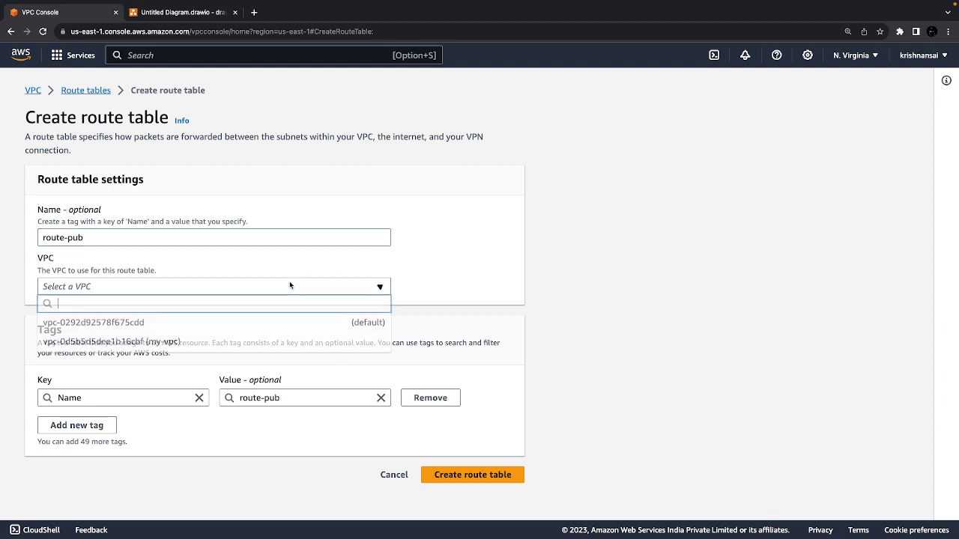
left_click(231, 338)
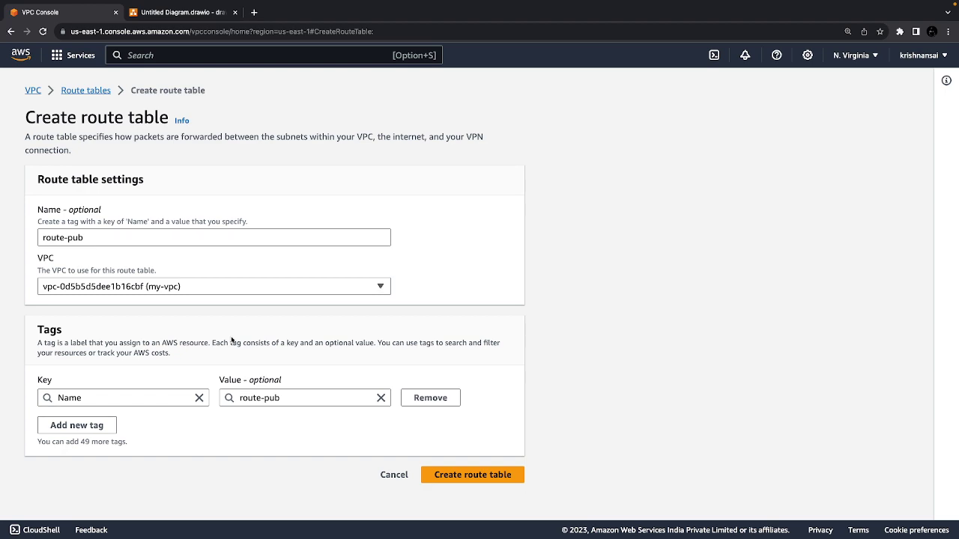
left_click(459, 475)
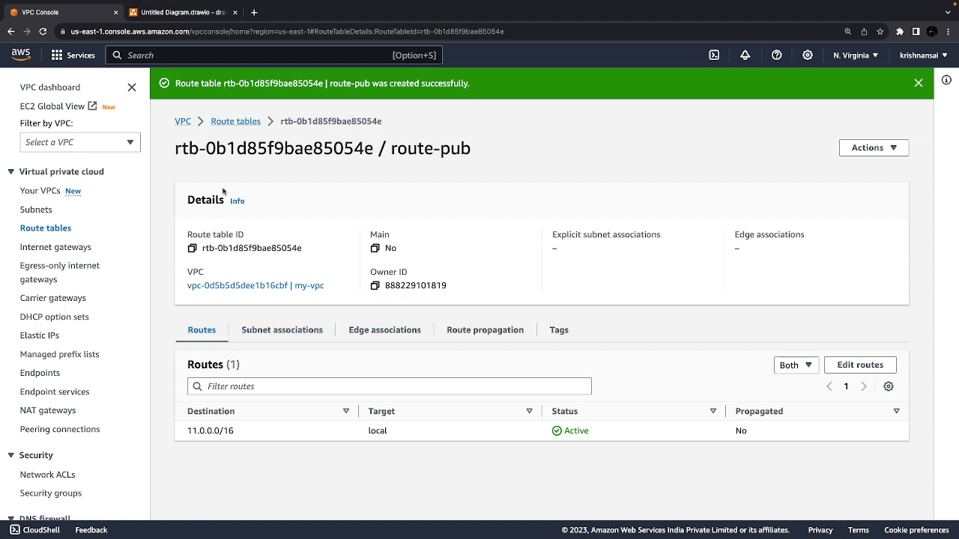
- Return to the route table list and create a second route table named route-pri in the my-vpc VPC
left_click(224, 122)
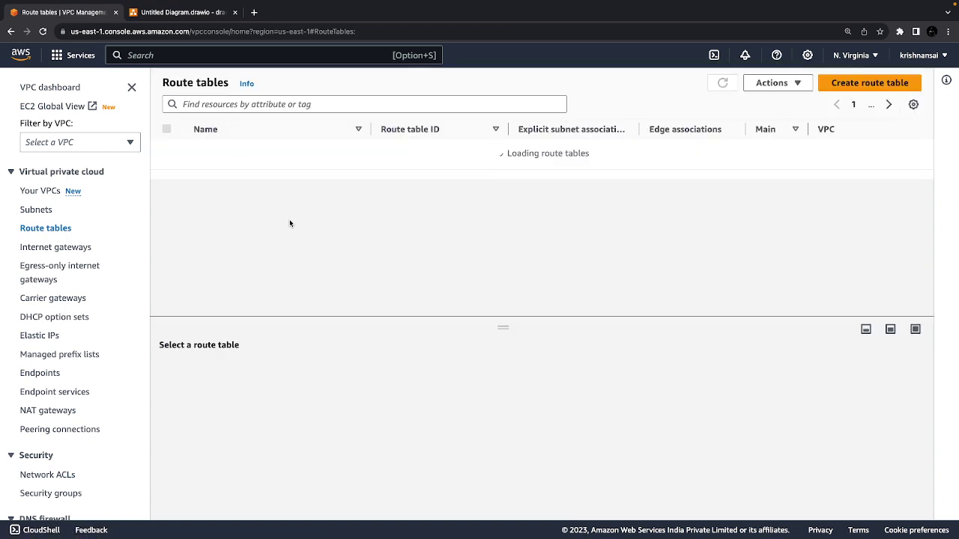
left_click(842, 86)
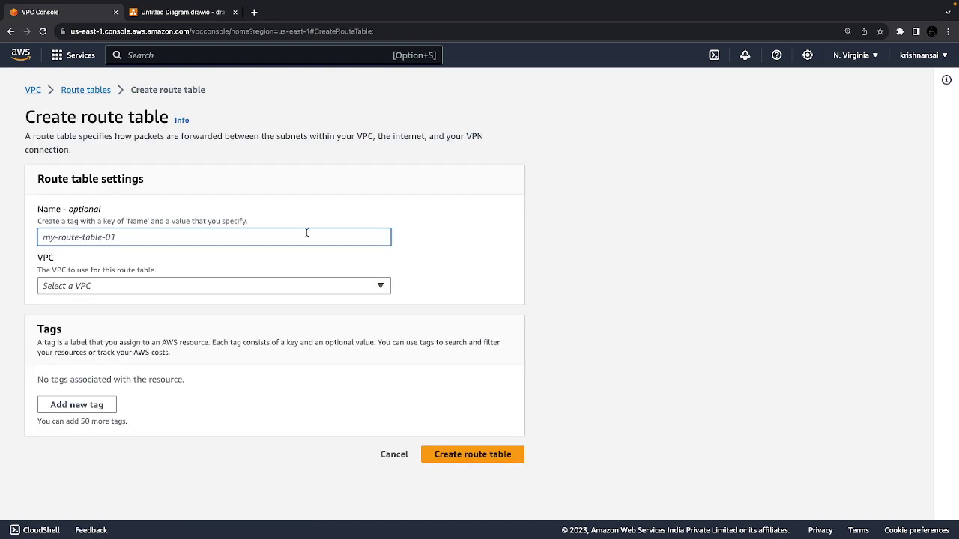
type("route-")
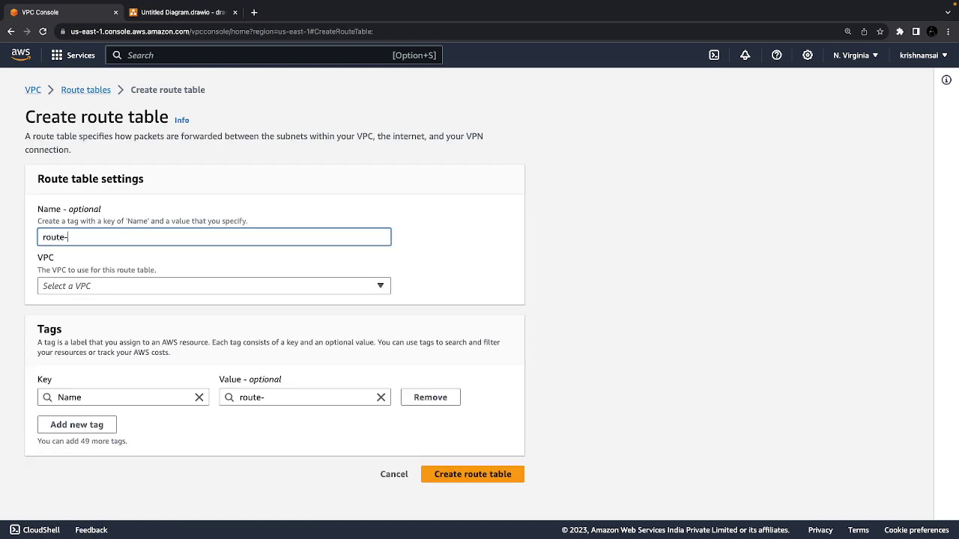
type("pri")
left_click(197, 290)
left_click(147, 340)
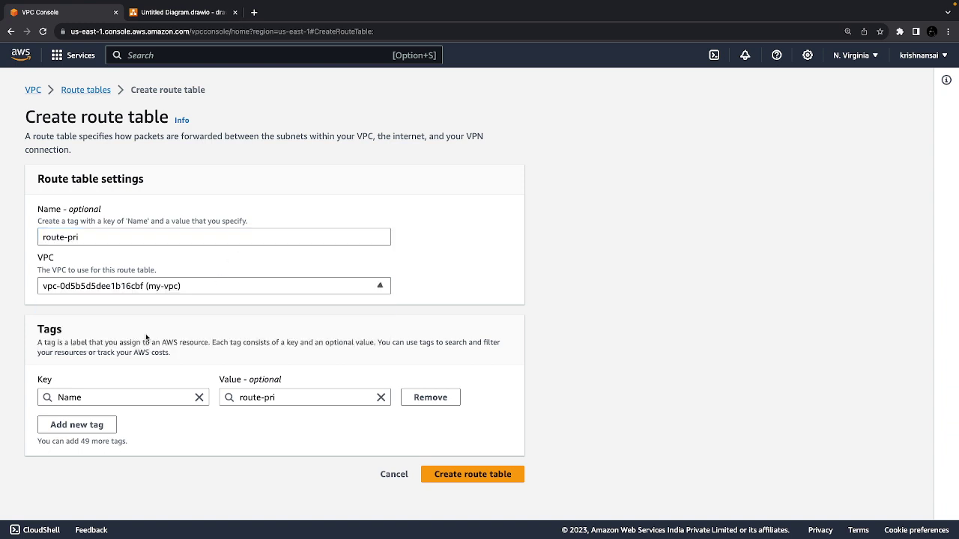
left_click(479, 475)
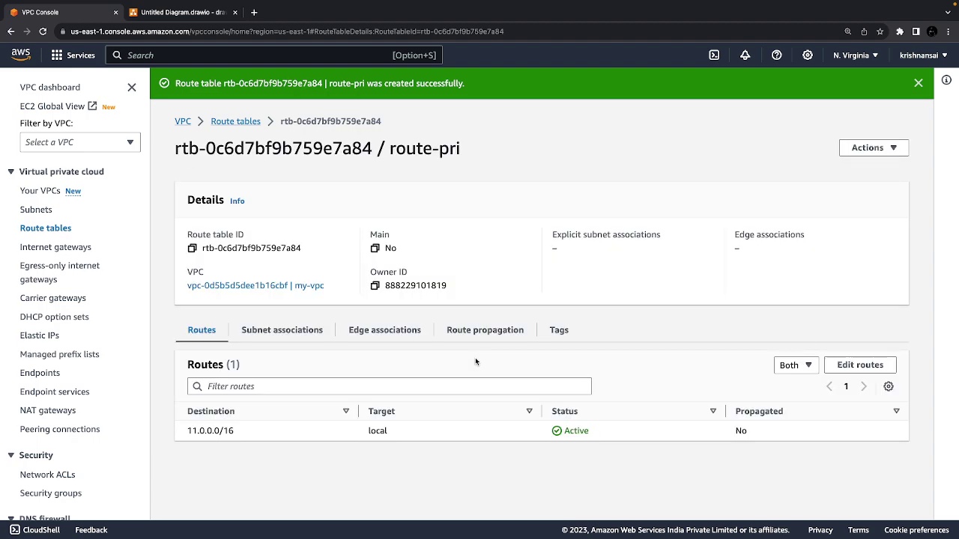
- Switch to the draw.io diagram, add a circle above the pub-sub label and shrink it
left_click(194, 12)
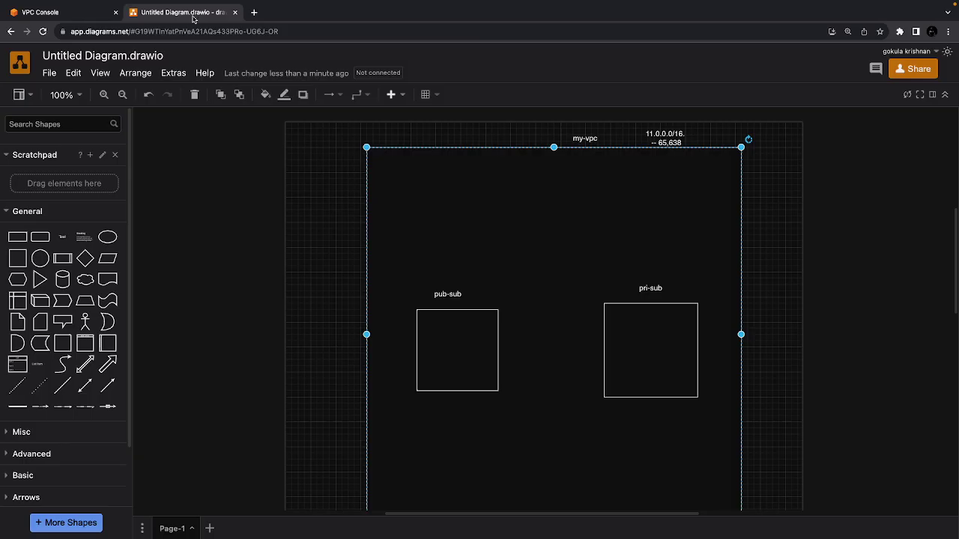
left_click(42, 259)
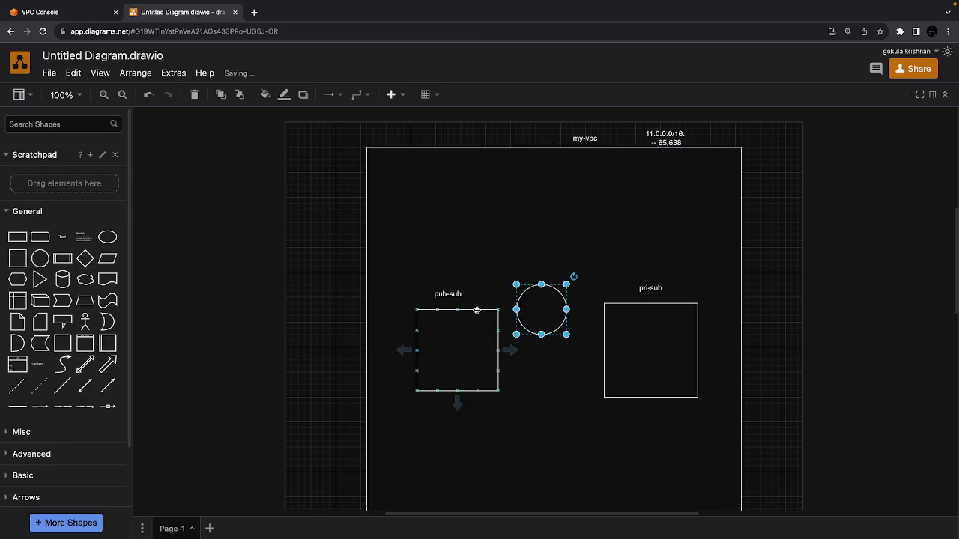
left_click_drag(547, 300, 463, 230)
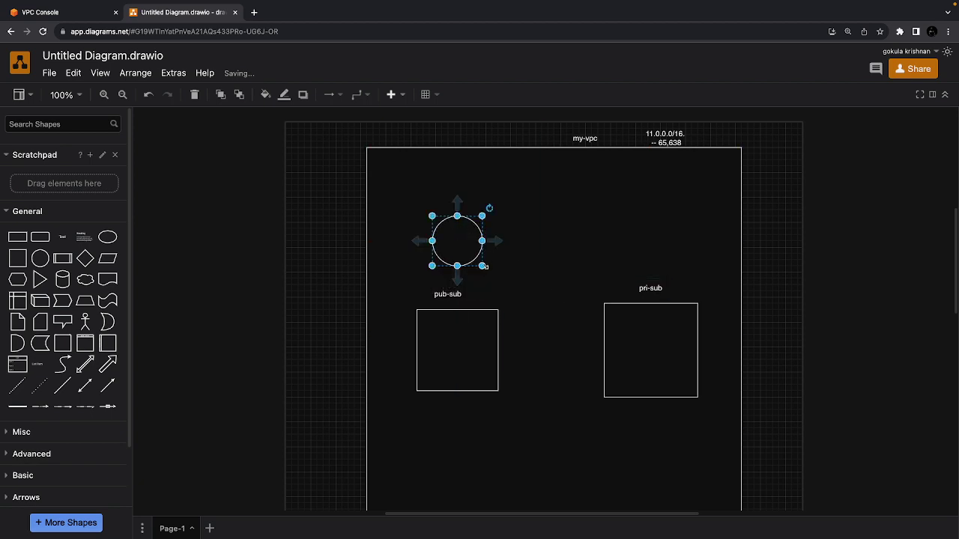
left_click(568, 222)
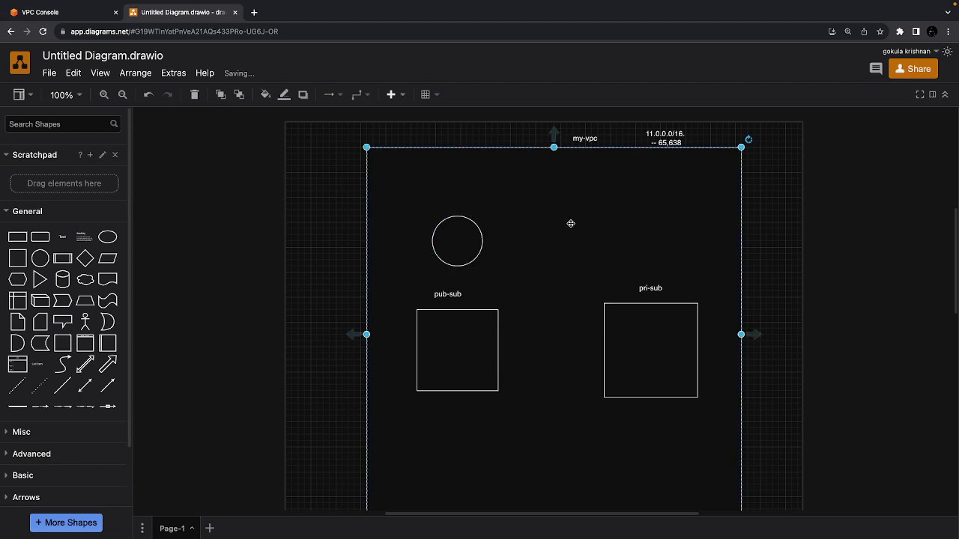
left_click(458, 256)
left_click_drag(483, 266, 450, 252)
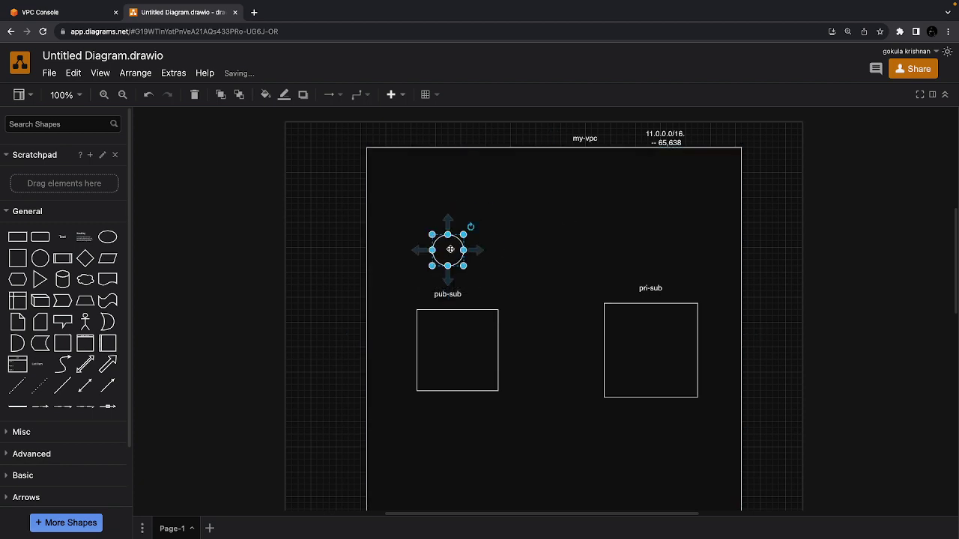
- Add a second circle and place it above the pri-sub label
left_click(41, 259)
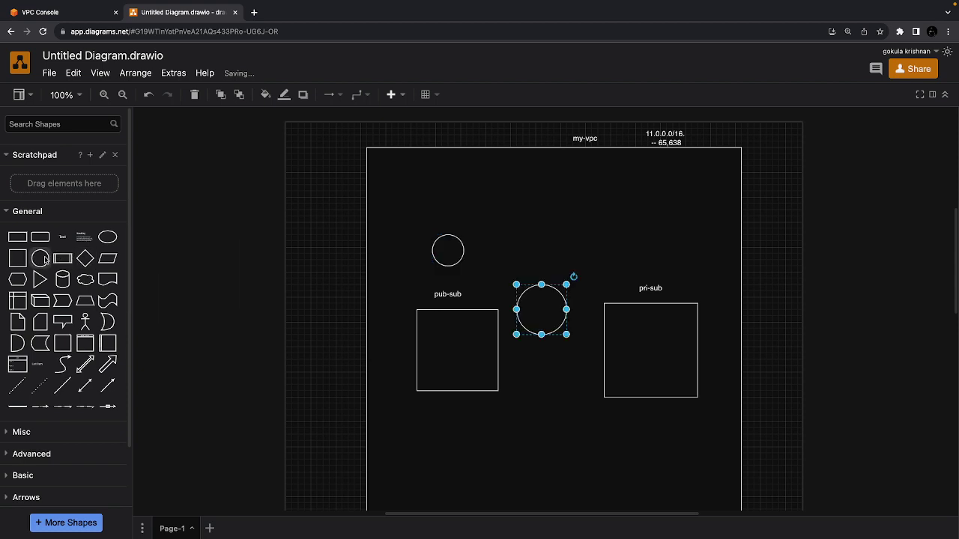
left_click_drag(546, 309, 646, 259)
left_click(761, 271)
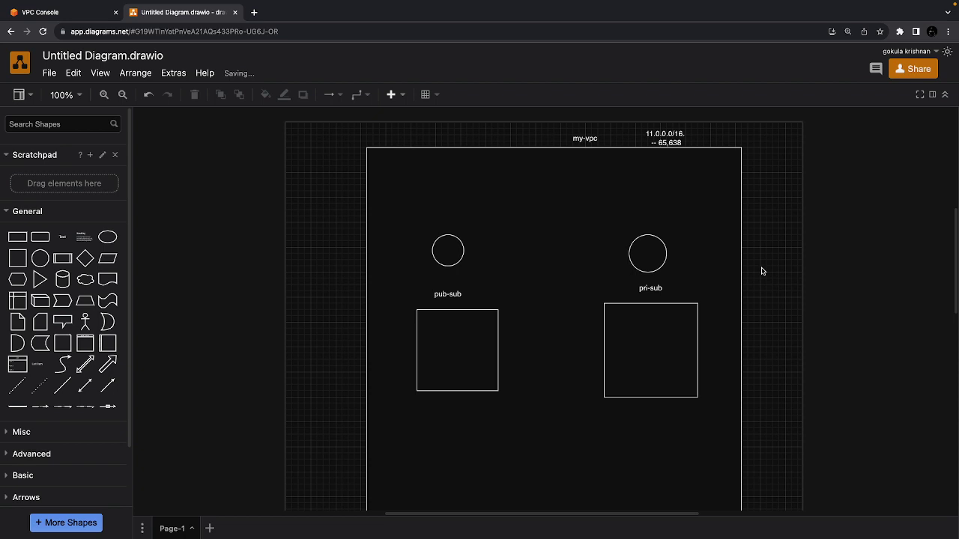
- Switch to the AWS console, create an internet gateway named my-igw and return to the internet gateway list
left_click(55, 13)
left_click(60, 248)
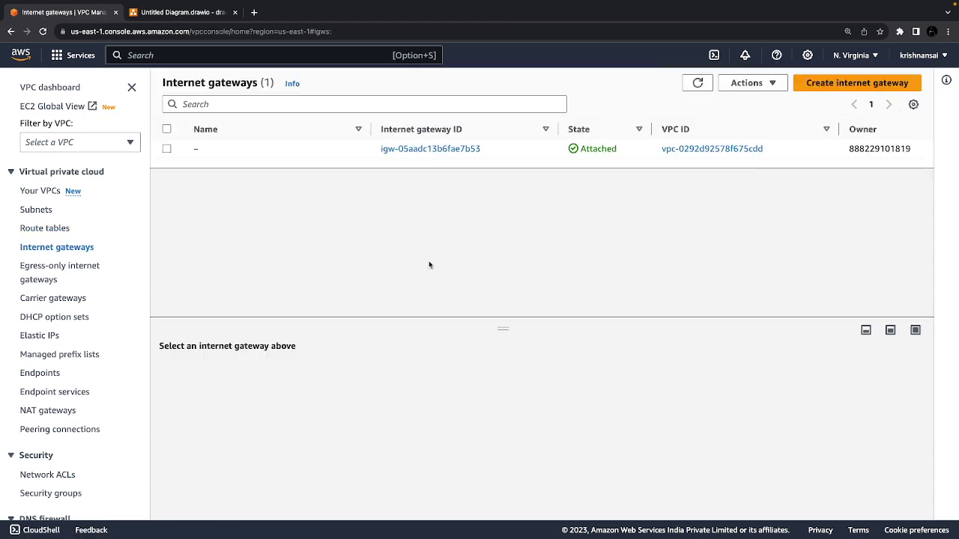
left_click(856, 83)
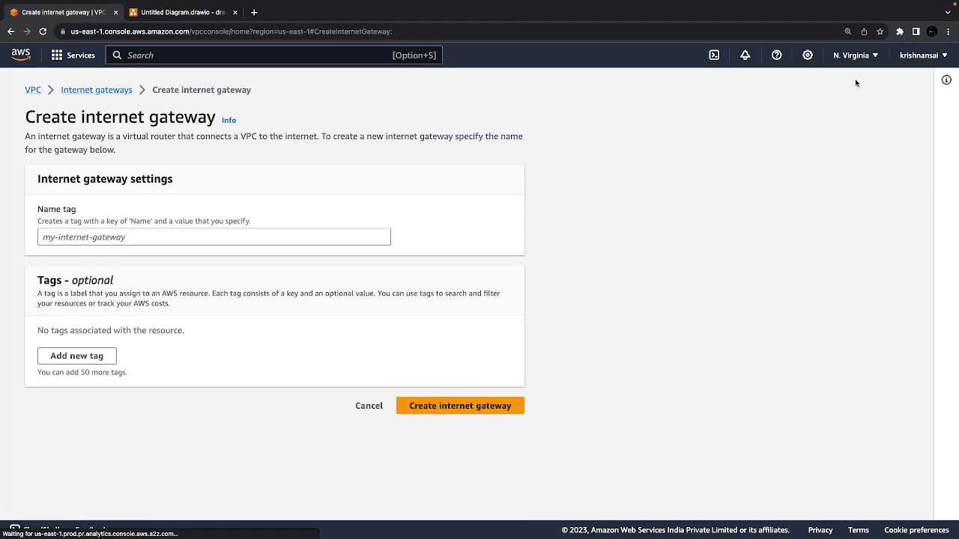
left_click(195, 239)
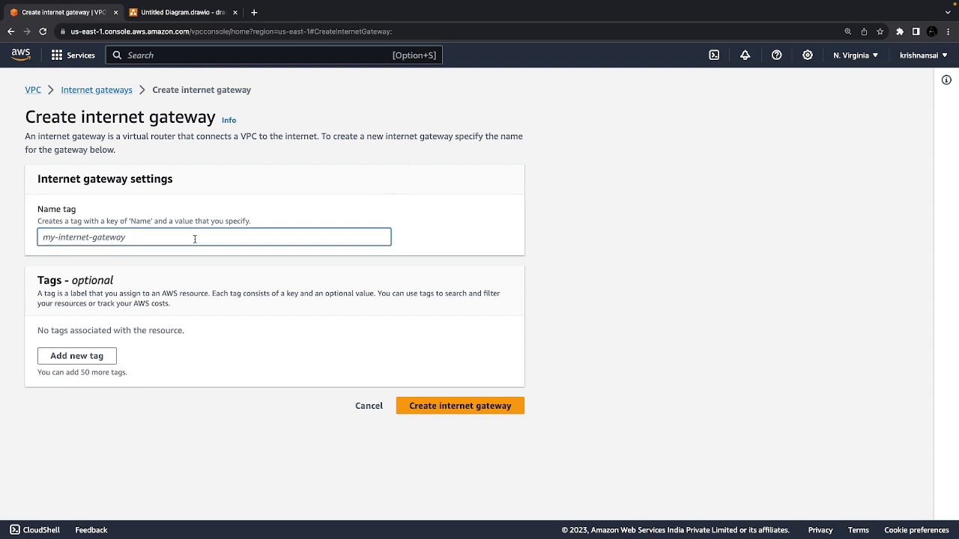
type("m")
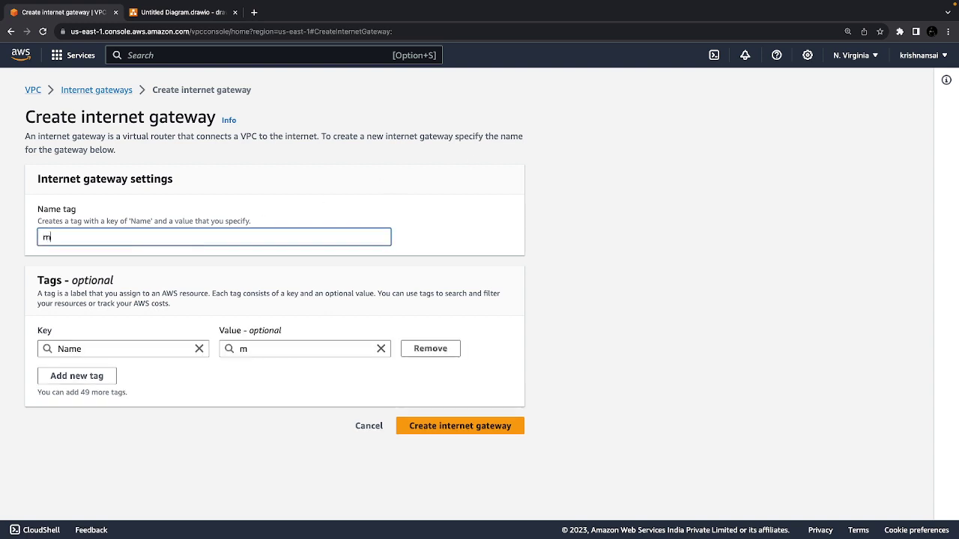
type("y-igw")
left_click(463, 426)
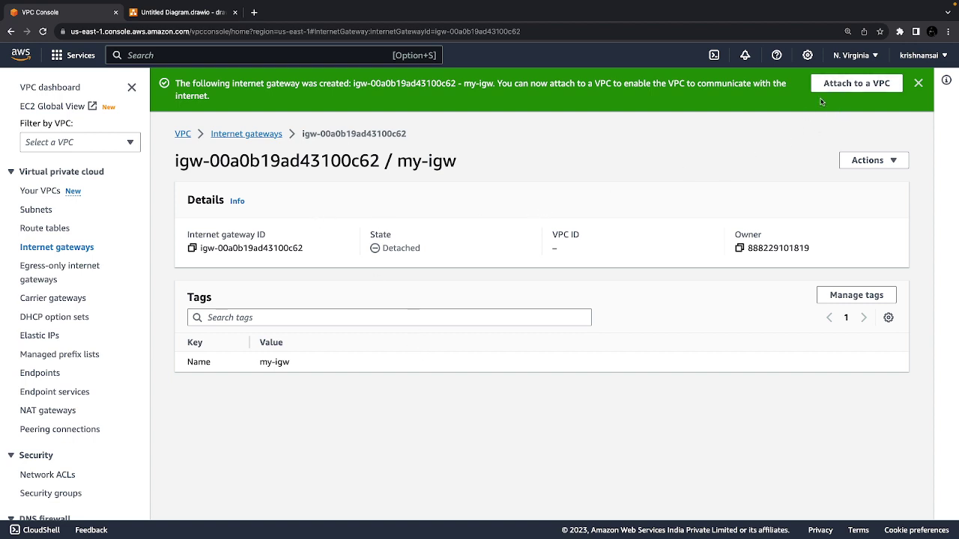
left_click(244, 134)
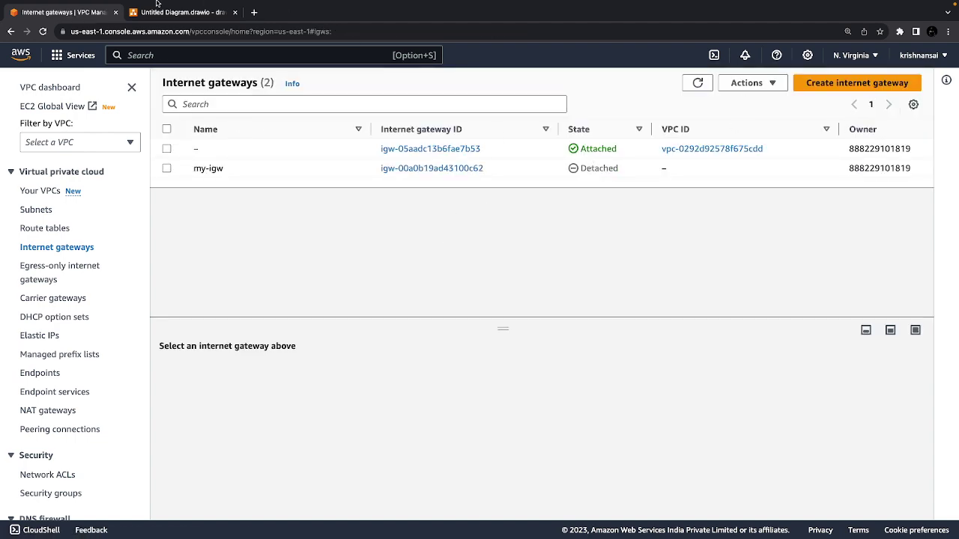
- Switch to the draw.io diagram, add a hexagon near the upper edge inside the my-vpc box and shrink it
left_click(153, 37)
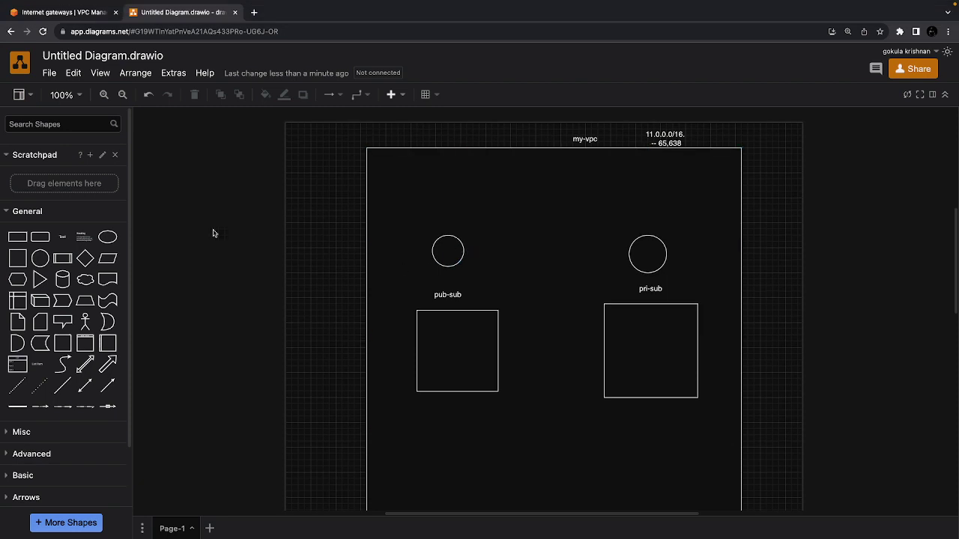
left_click(16, 283)
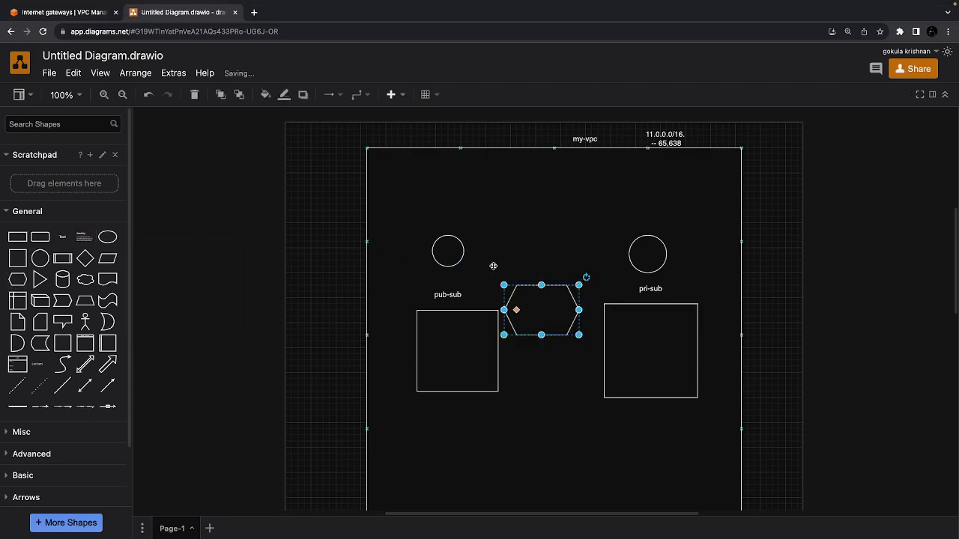
left_click_drag(529, 314, 495, 188)
left_click_drag(541, 210, 522, 203)
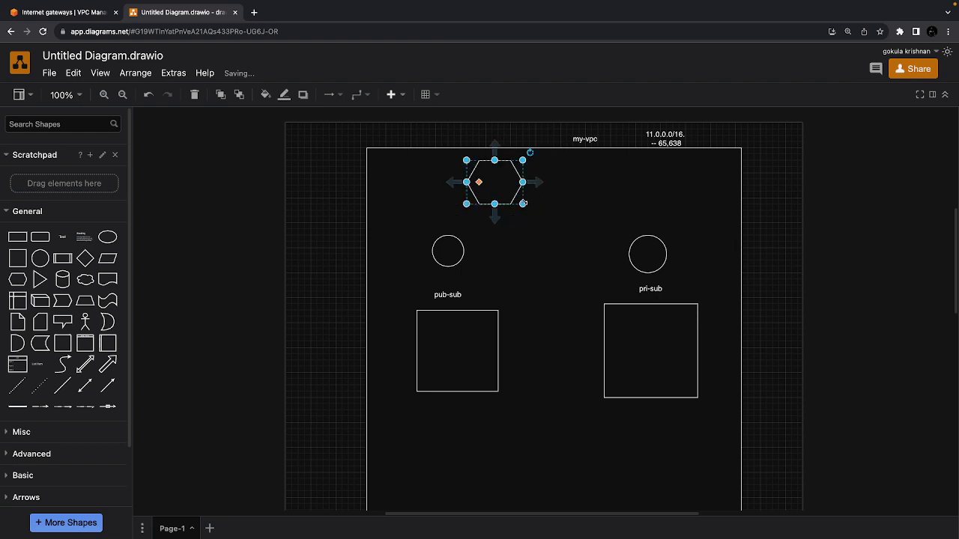
- Add the text label route-pub above the circle over pub-sub
left_click(62, 237)
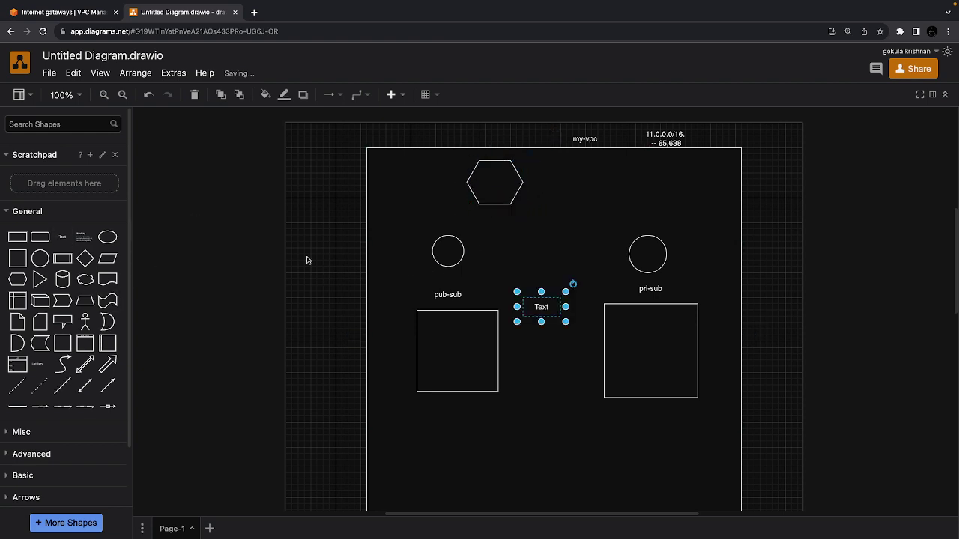
left_click_drag(550, 308, 438, 226)
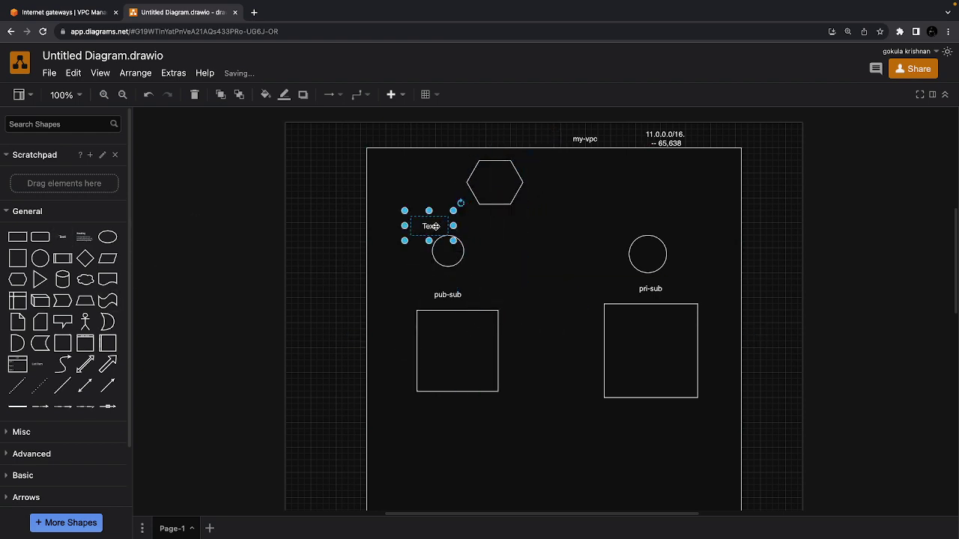
double_click(436, 227)
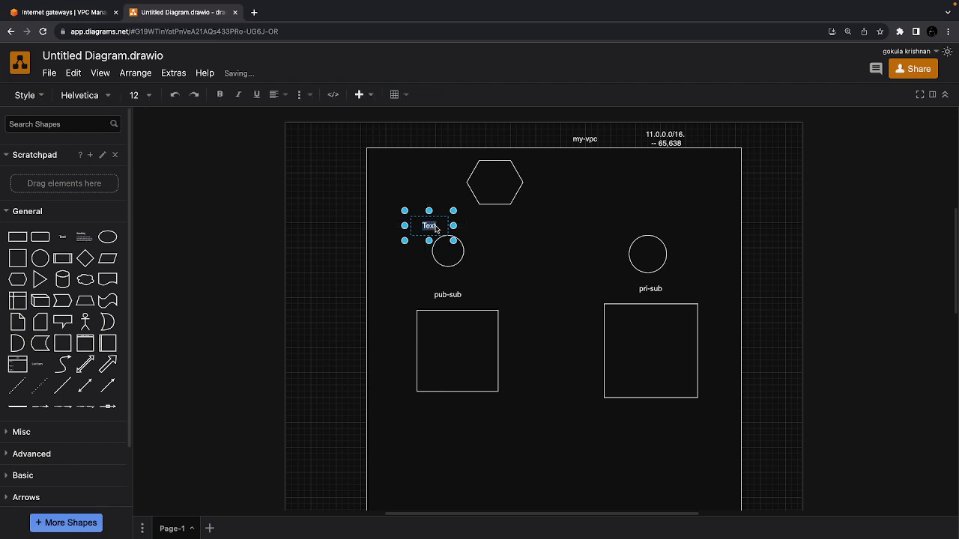
type("s")
type("outw")
key("BackSpace")
type("e-pub")
left_click(521, 264)
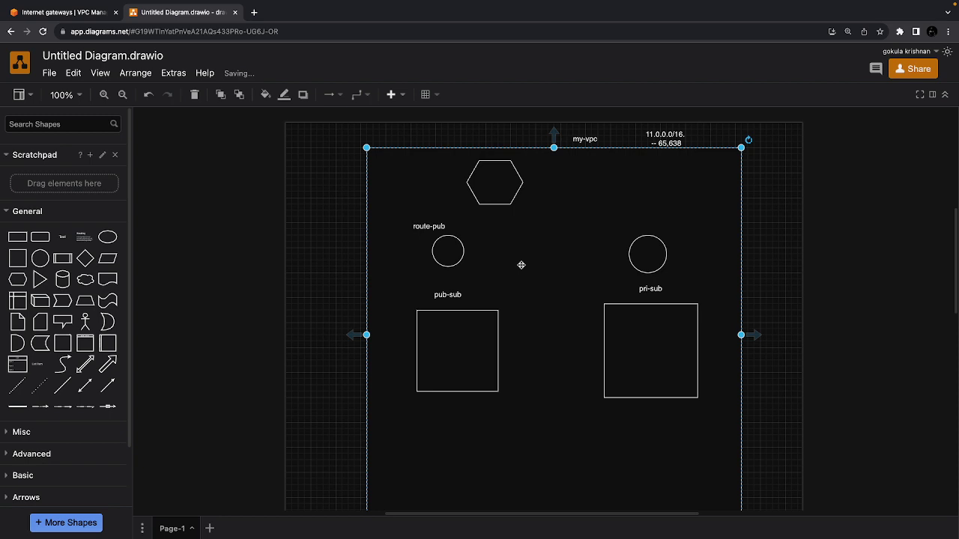
- Add the text label route-pri above the circle over pri-sub
left_click(62, 236)
left_click_drag(541, 306, 651, 220)
double_click(650, 219)
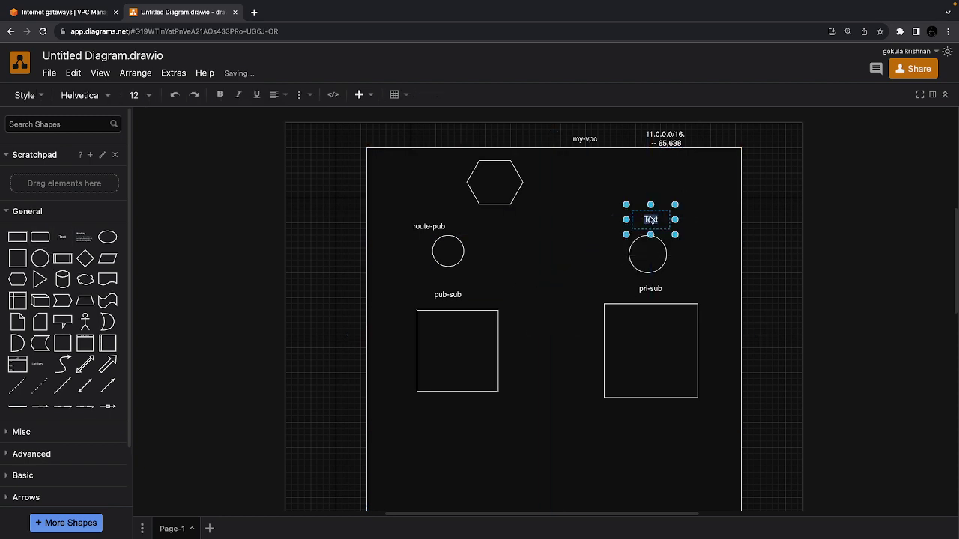
type("route-pri")
left_click(595, 290)
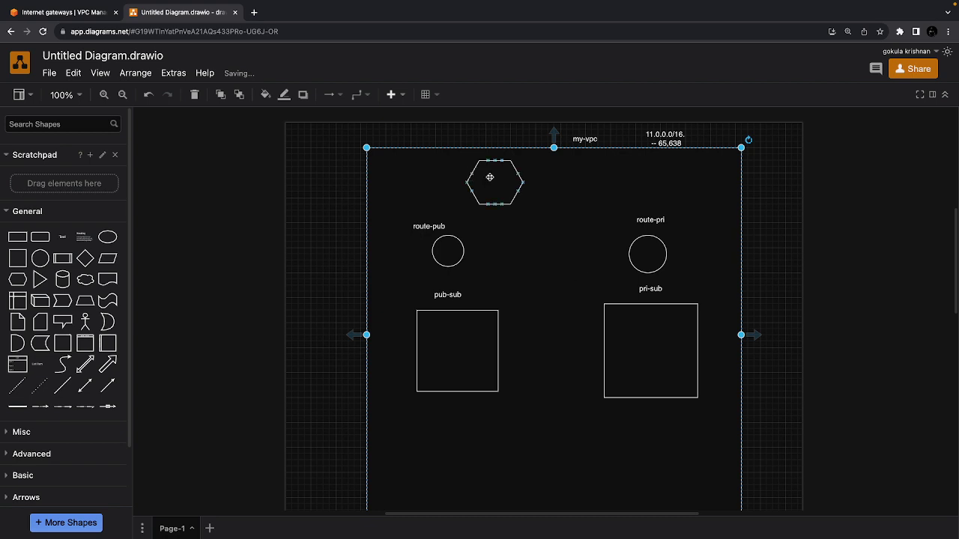
- Place a text label reading my-igw on the hexagon inside the my-vpc box
mouse_move(58, 240)
left_click_drag(59, 240, 479, 181)
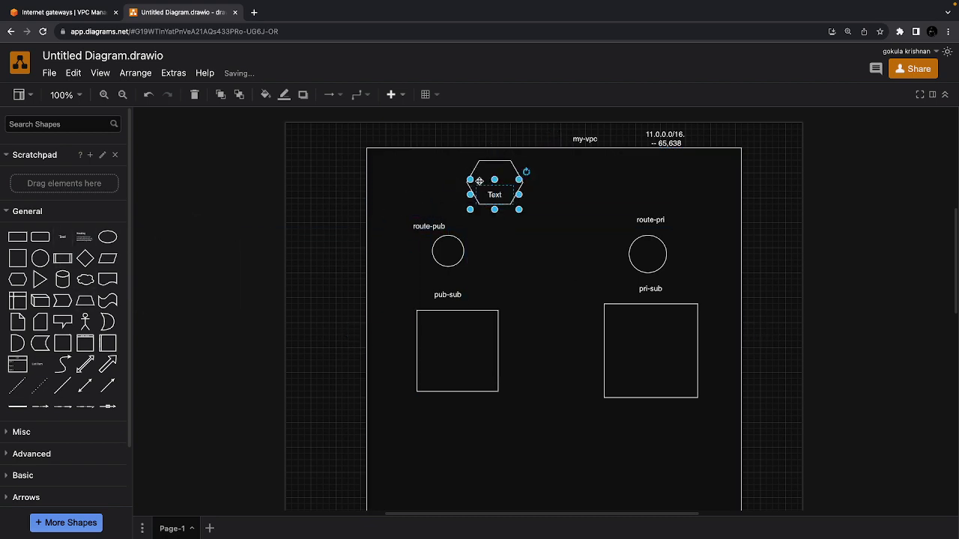
double_click(480, 181)
type("my-igw")
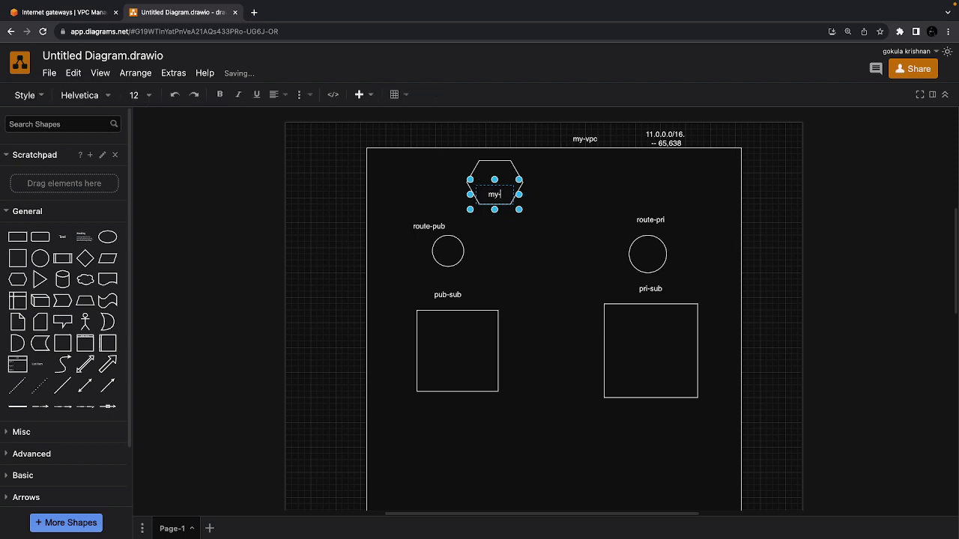
left_click(538, 242)
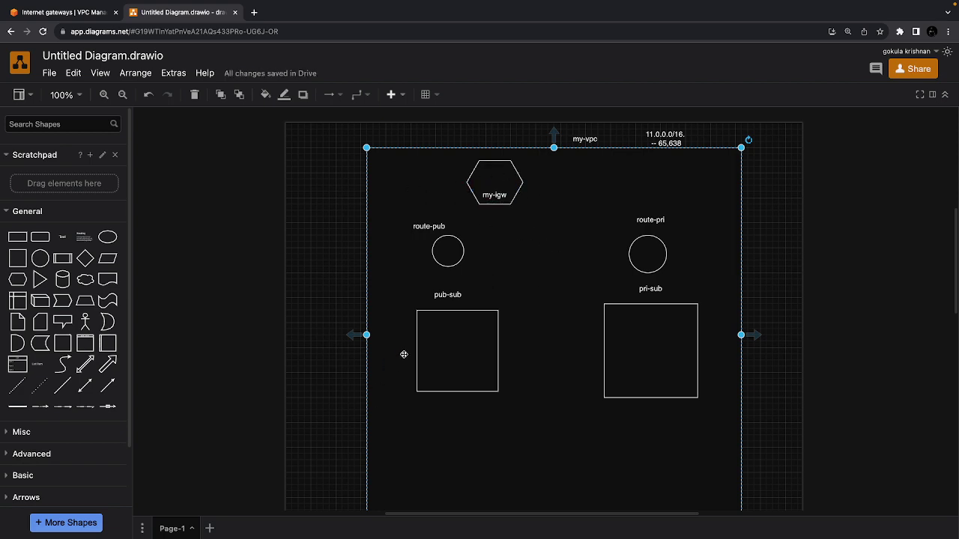
- Move the hexagon out of the my-vpc box to the empty canvas beside it, leaving its label in place
left_click(492, 180)
left_click_drag(492, 179, 316, 217)
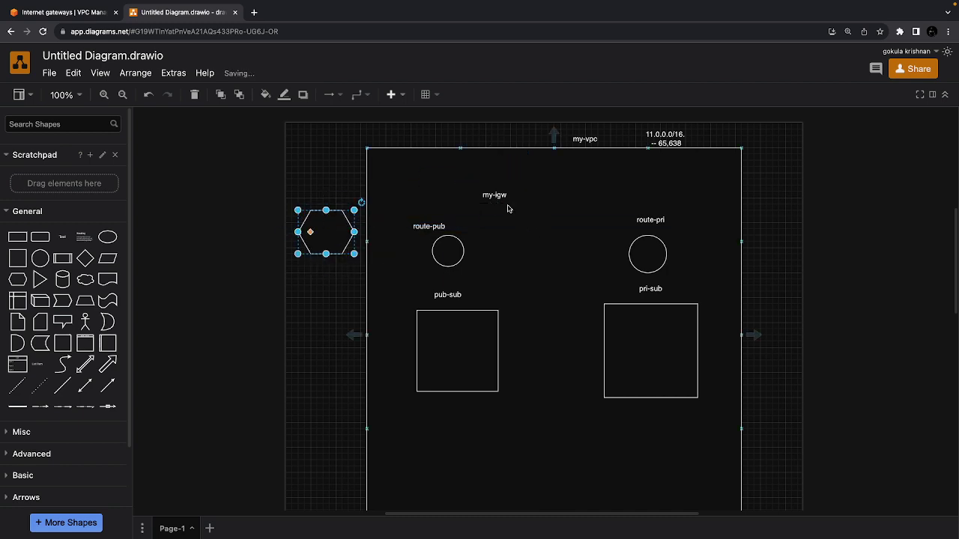
- Switch to the AWS console and attach the my-igw internet gateway to the my-vpc VPC
left_click(14, 15)
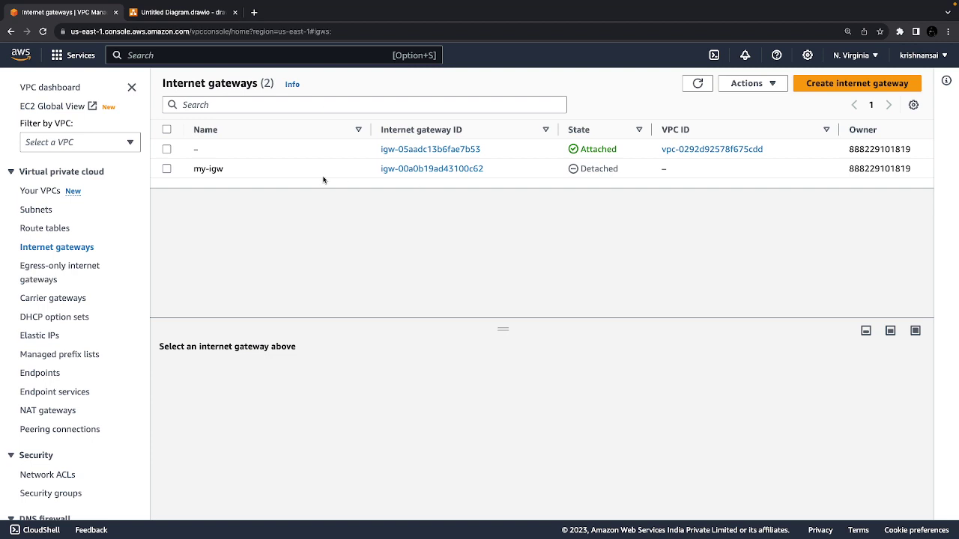
left_click(166, 169)
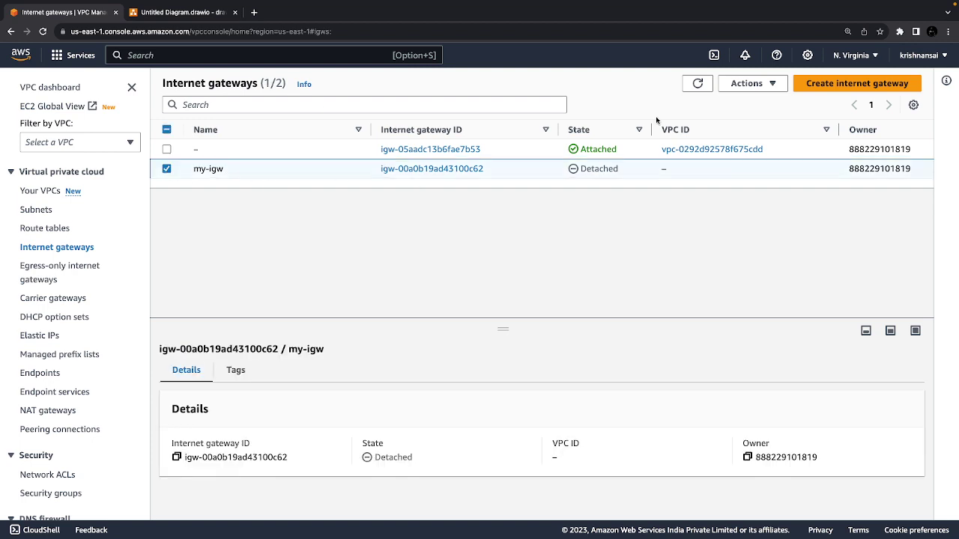
left_click(747, 83)
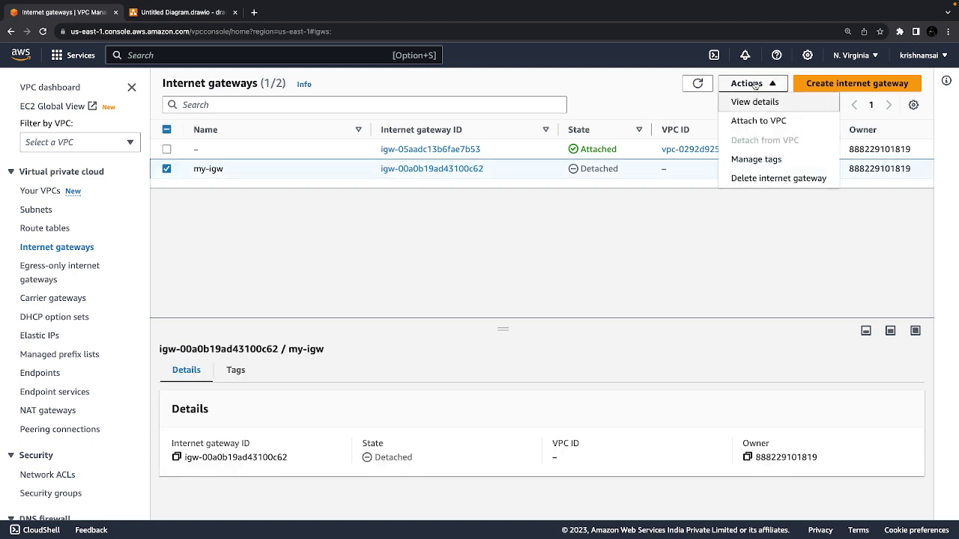
left_click(768, 121)
left_click(329, 219)
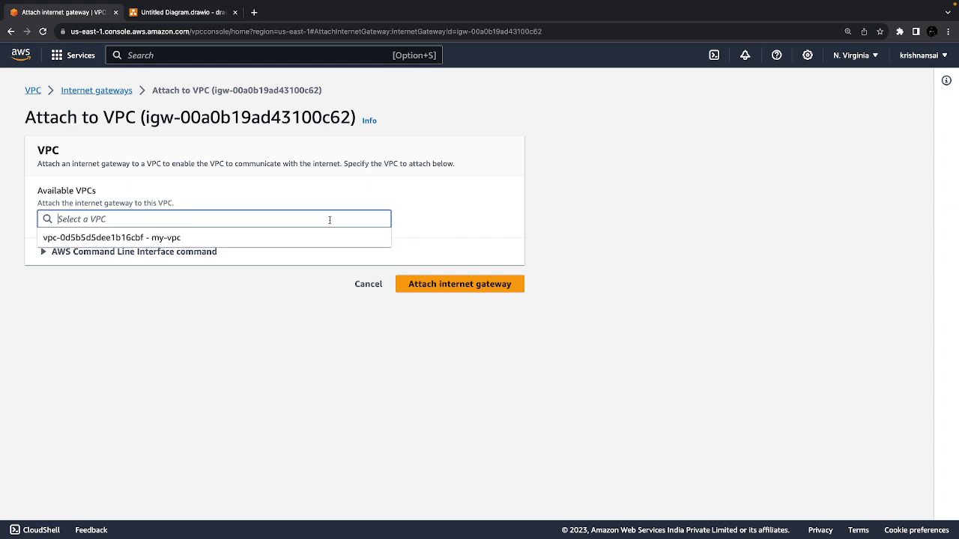
left_click(251, 241)
left_click(459, 284)
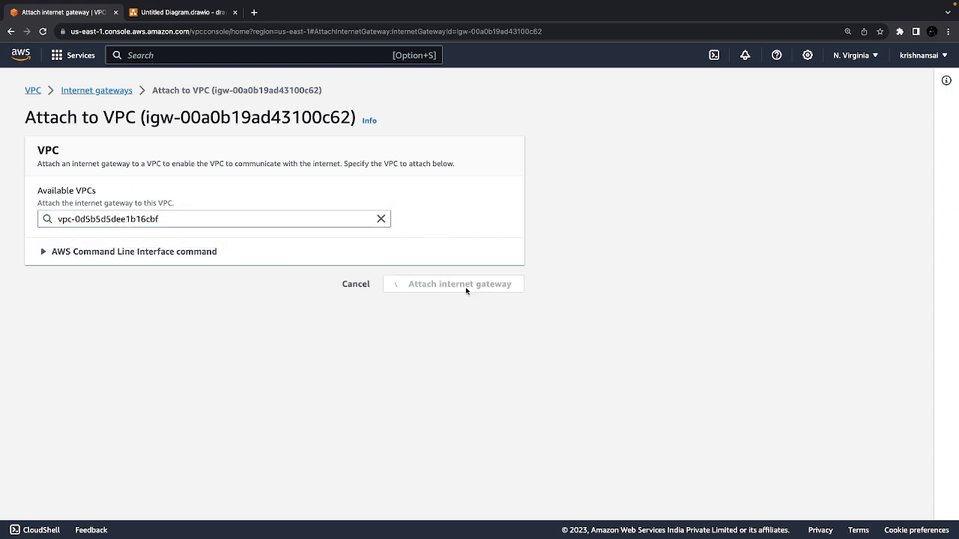
- Switch to the draw.io diagram and move the hexagon back into the my-vpc box around the my-igw label
left_click(182, 12)
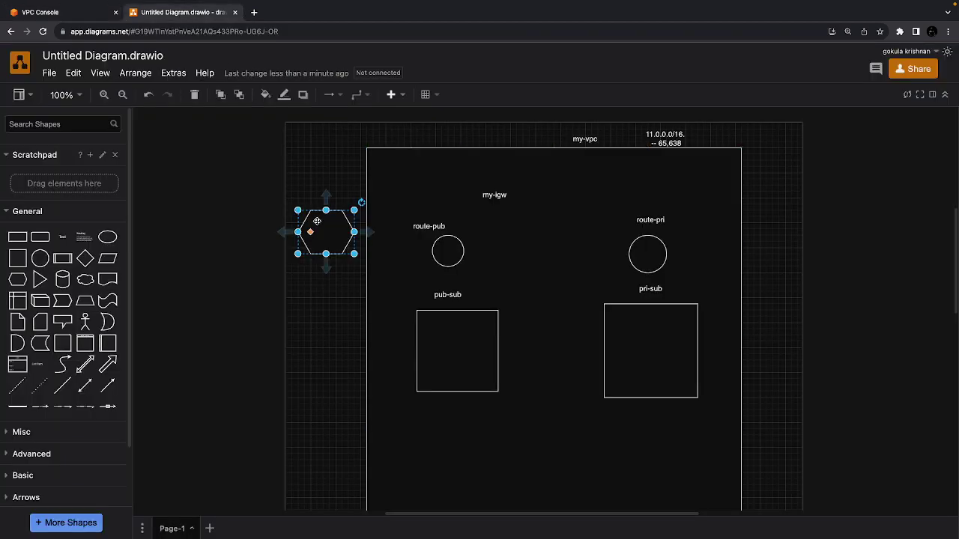
left_click_drag(324, 231, 489, 187)
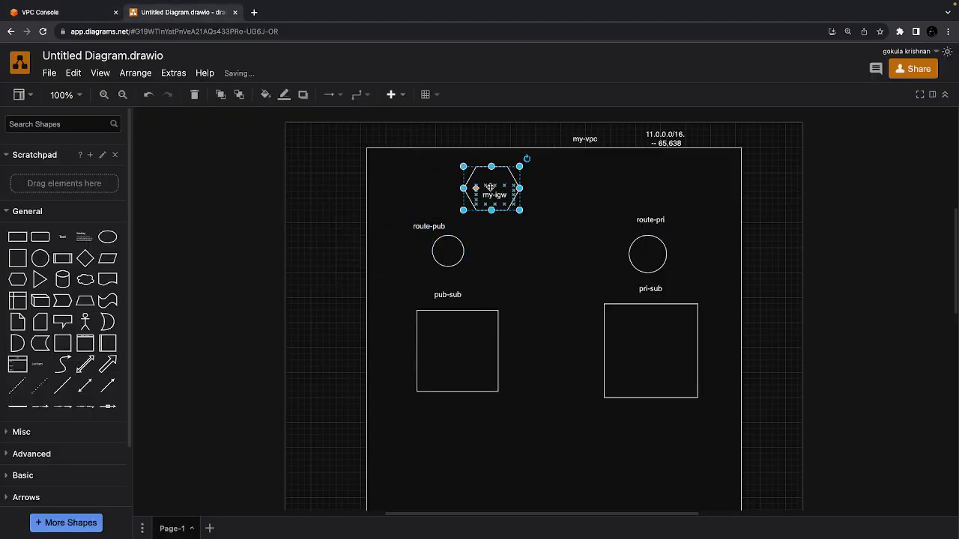
left_click(300, 305)
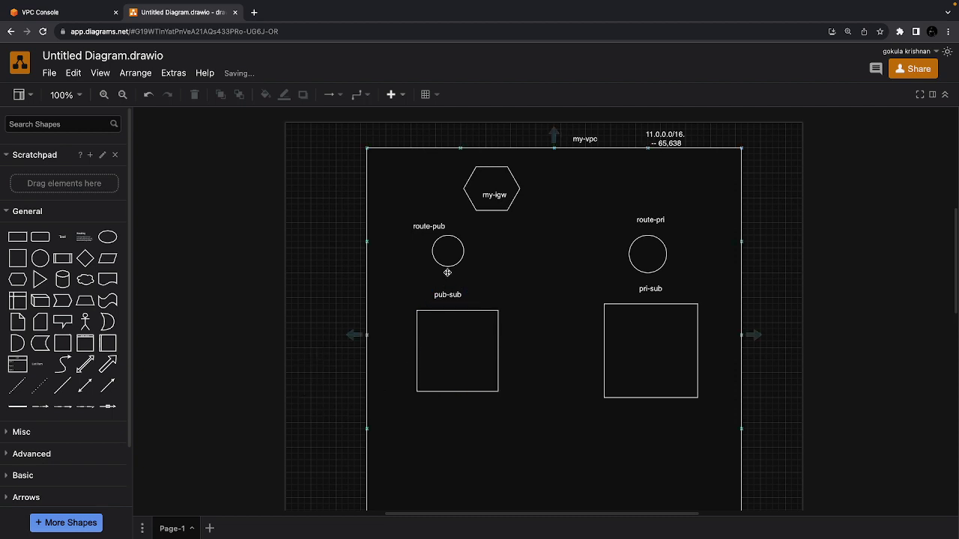
- Switch to the AWS console, open the route table list and select the route-pub route table
left_click(82, 19)
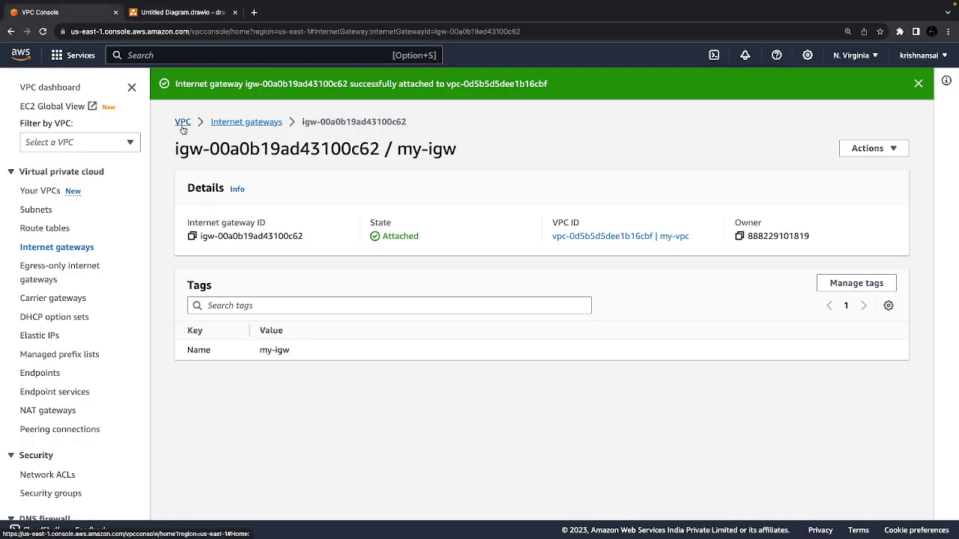
left_click(182, 126)
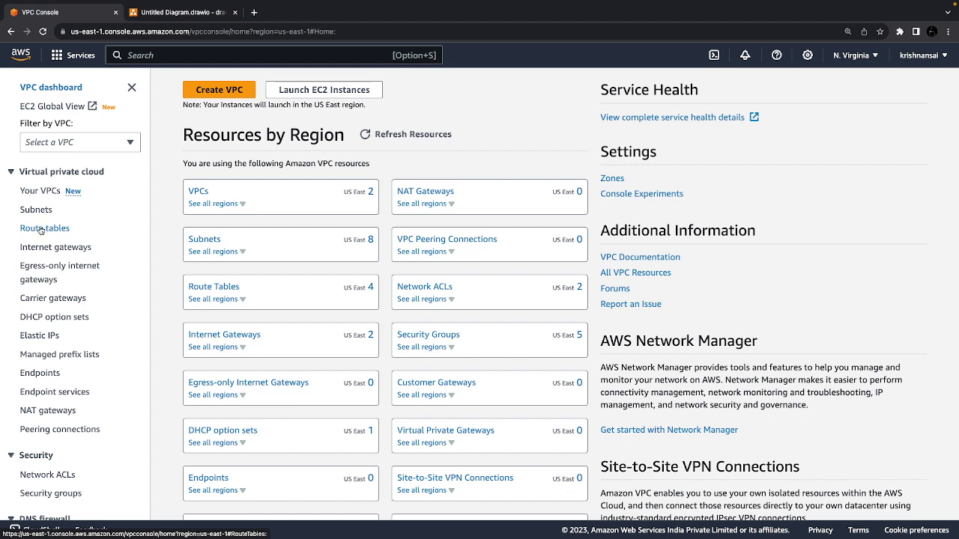
left_click(41, 228)
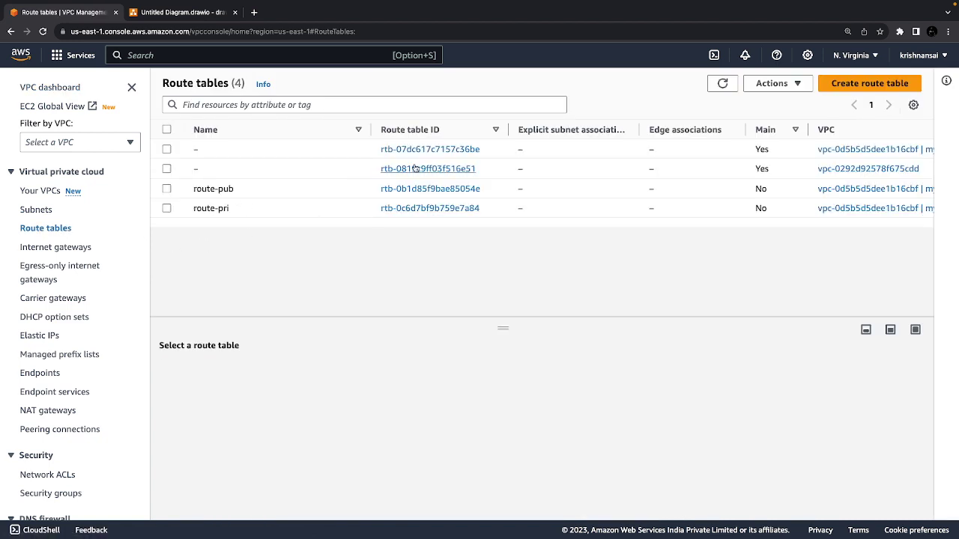
left_click(421, 190)
left_click(218, 89)
left_click(166, 189)
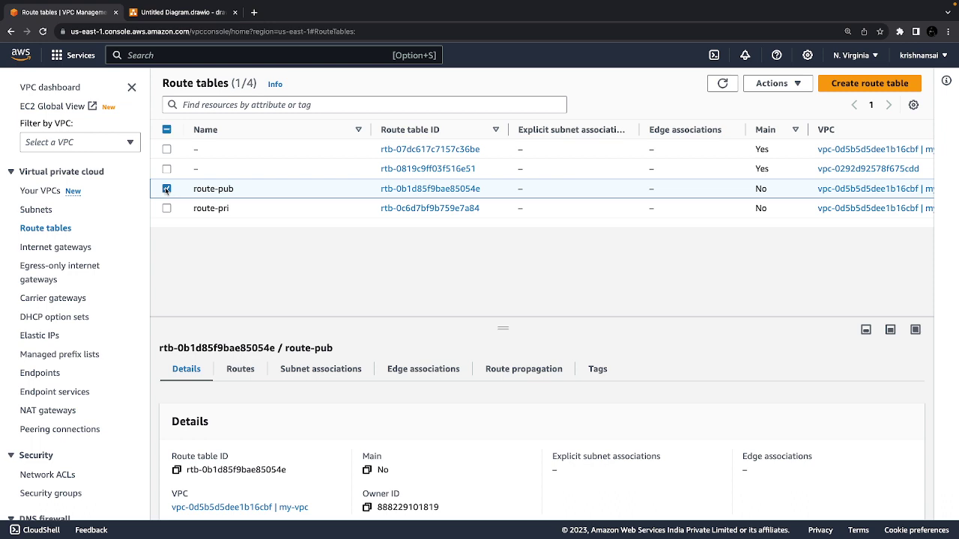
- Associate the sub-pub subnet with the route-pub route table and save the association
scroll(326, 372, "down", 1)
scroll(326, 372, "up", 1)
left_click(321, 368)
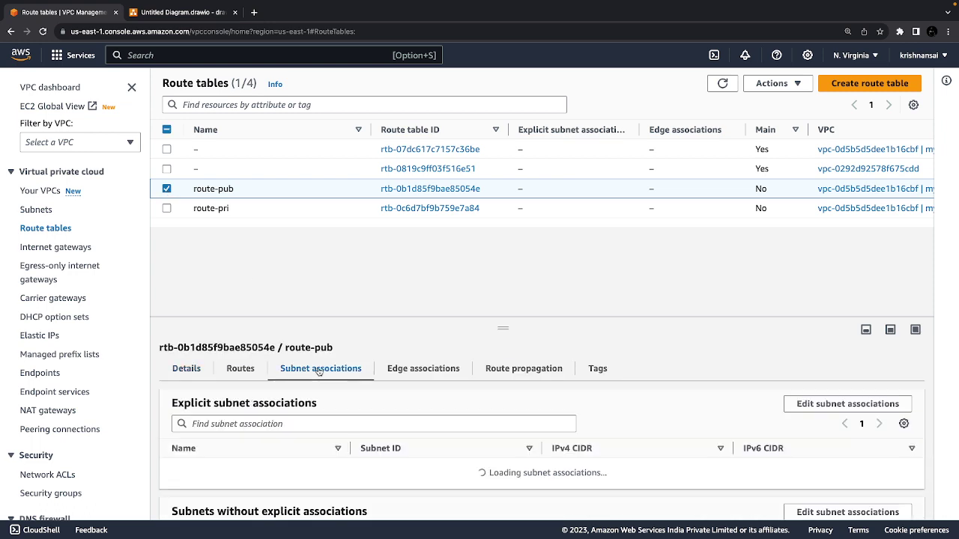
left_click(776, 83)
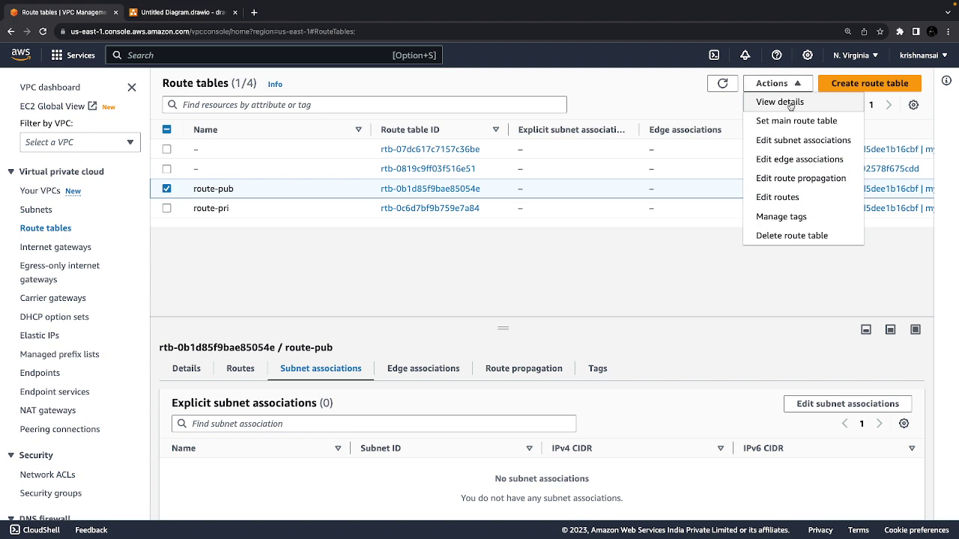
left_click(803, 141)
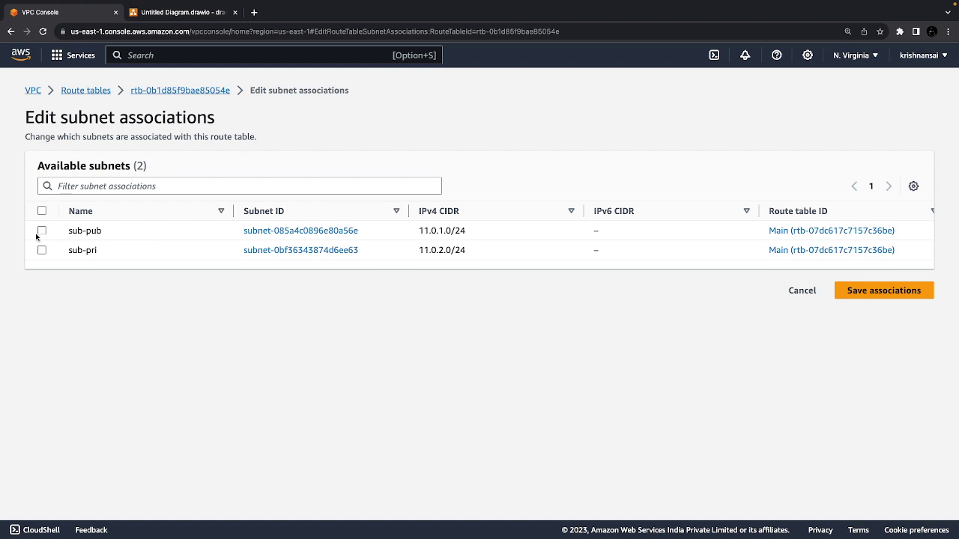
left_click(41, 231)
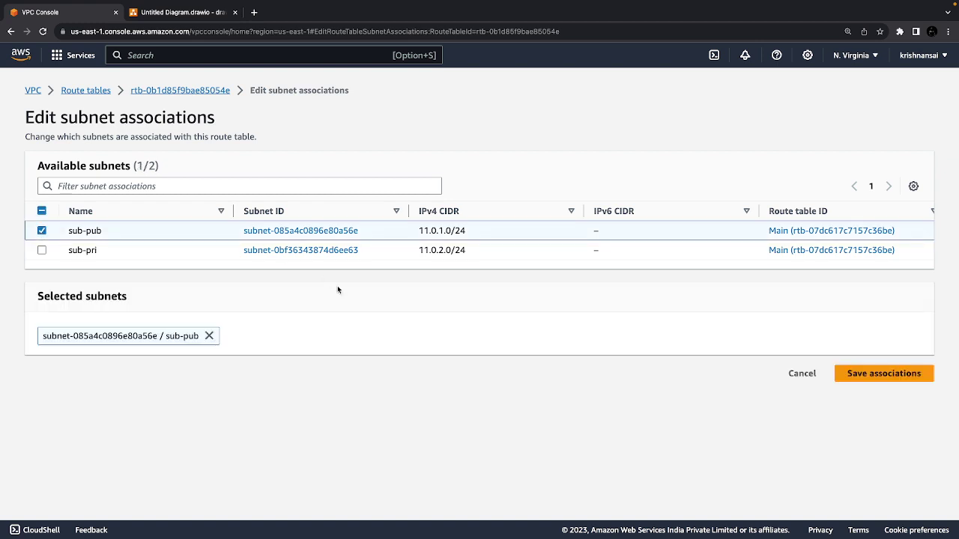
left_click(876, 372)
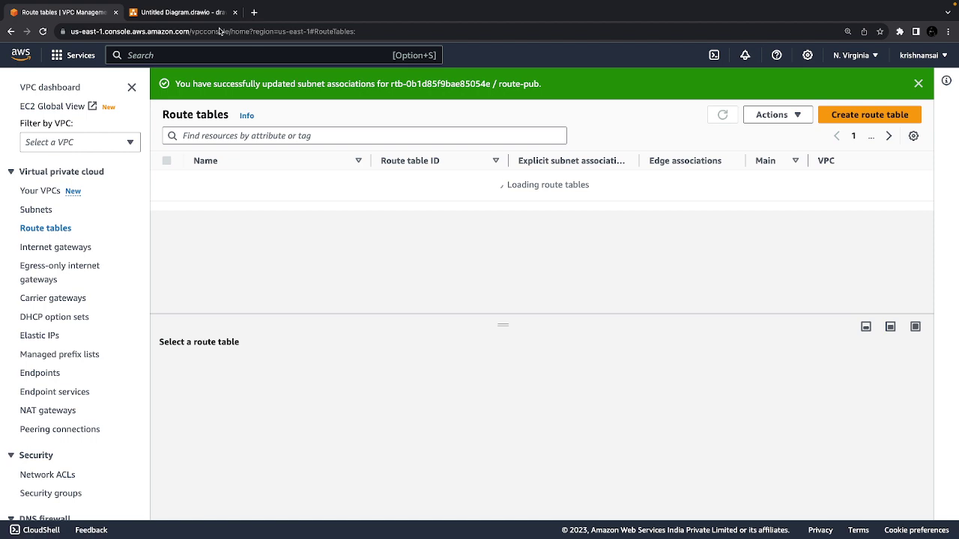
- Switch to the draw.io diagram and add a bent dotted line connecting the route-pub circle to the pub-sub box
left_click(183, 12)
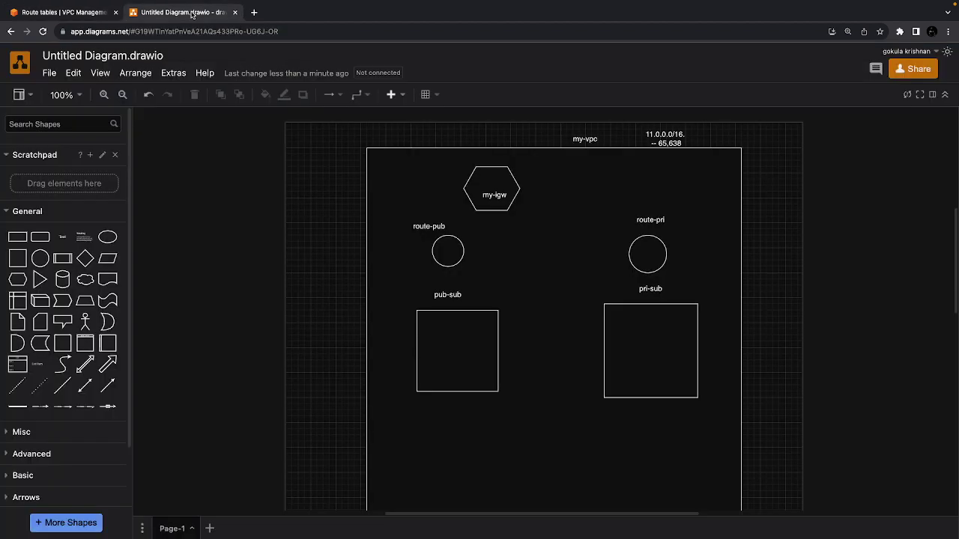
left_click(42, 388)
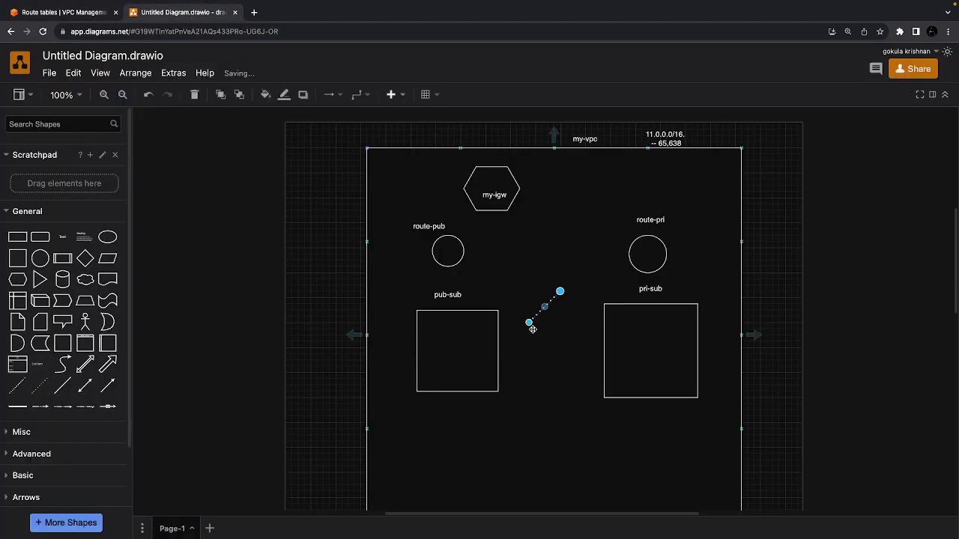
left_click_drag(545, 306, 479, 291)
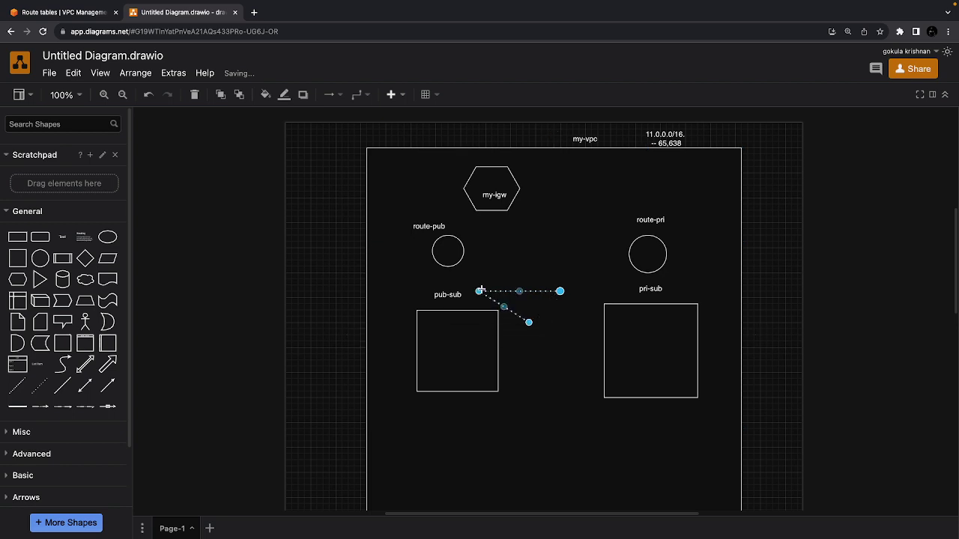
left_click_drag(561, 291, 460, 261)
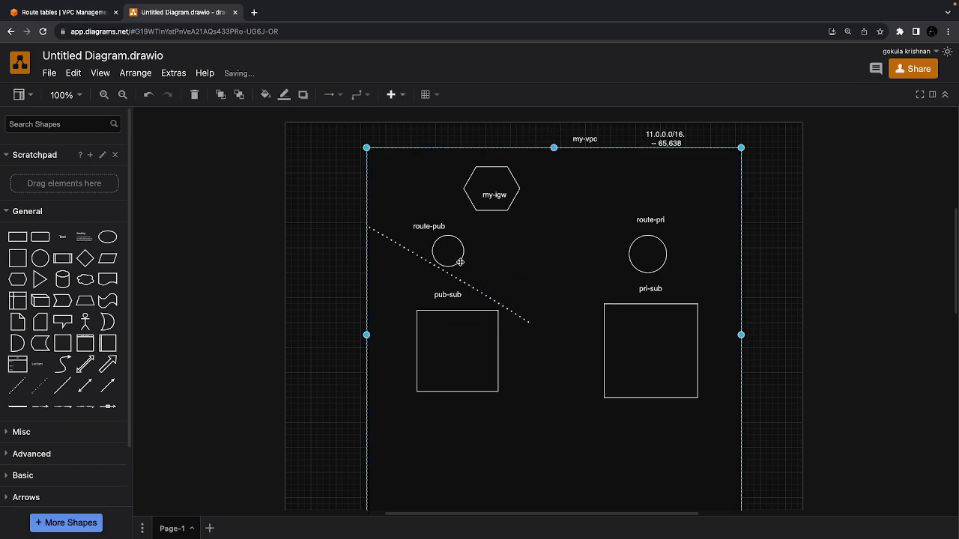
left_click(397, 243)
left_click_drag(366, 226, 454, 253)
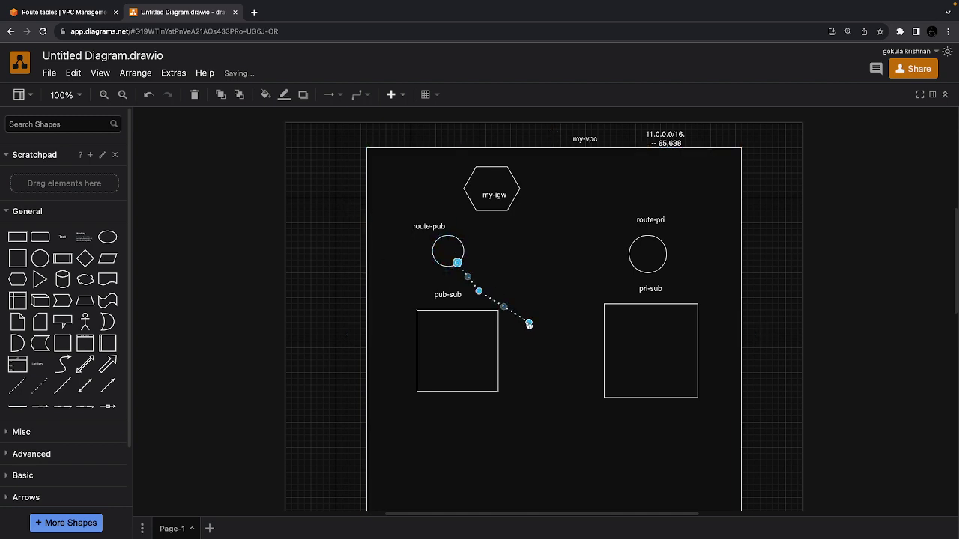
left_click_drag(529, 322, 477, 311)
left_click(387, 317)
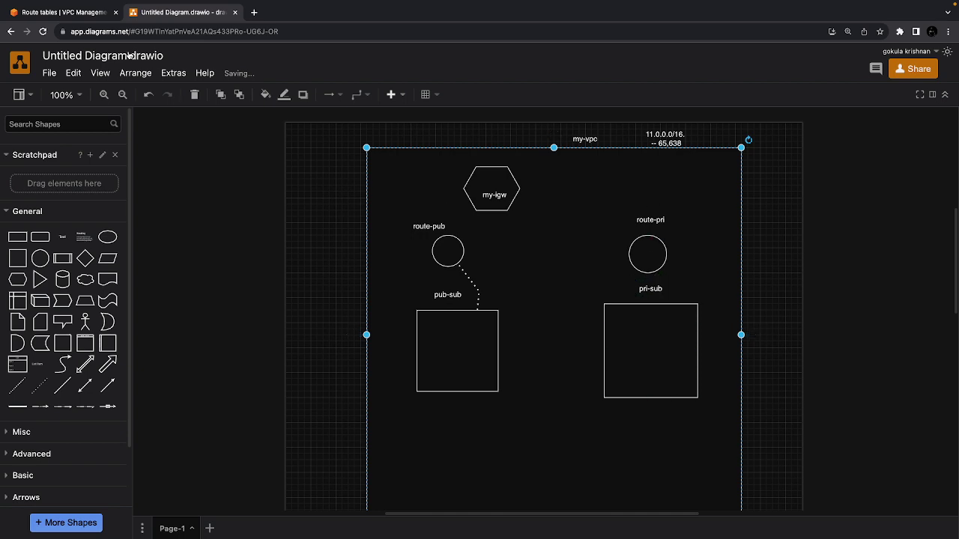
- Switch to the AWS console and associate the sub-pri subnet with the route-pri route table
left_click(64, 13)
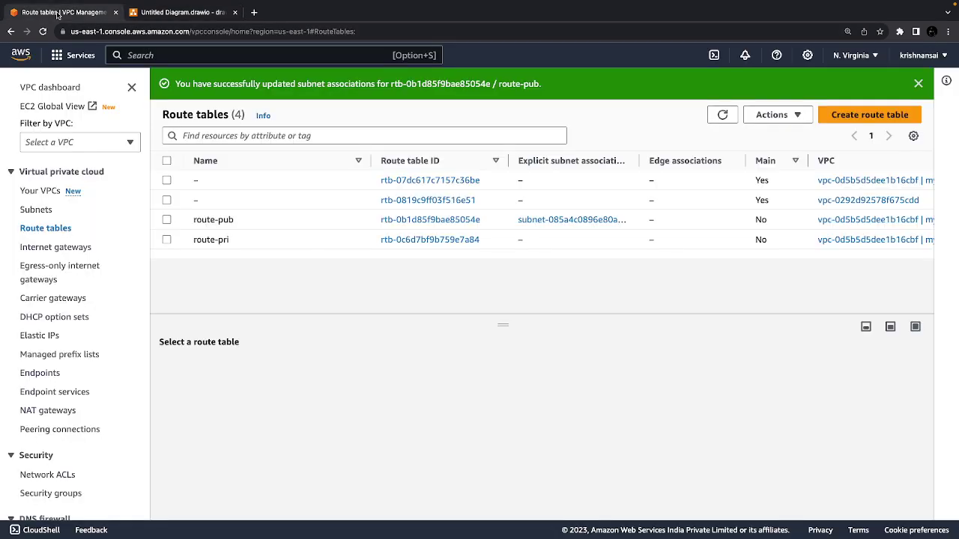
left_click(218, 239)
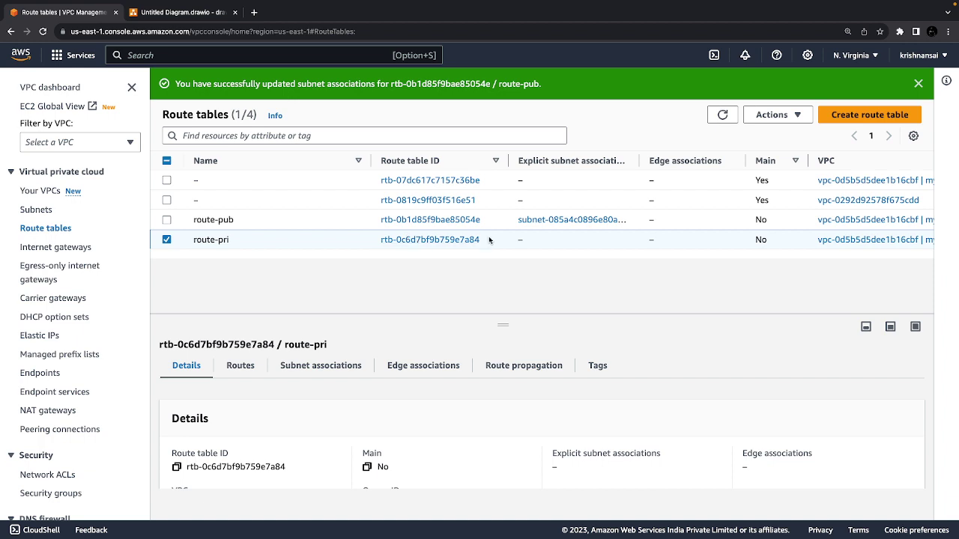
left_click(320, 365)
scroll(390, 445, "down", 3)
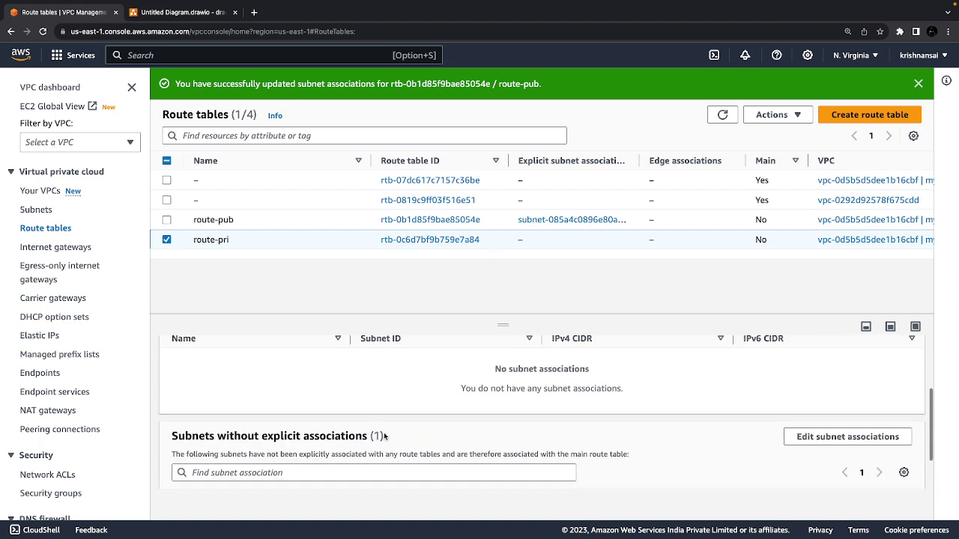
scroll(390, 445, "up", 3)
left_click(825, 398)
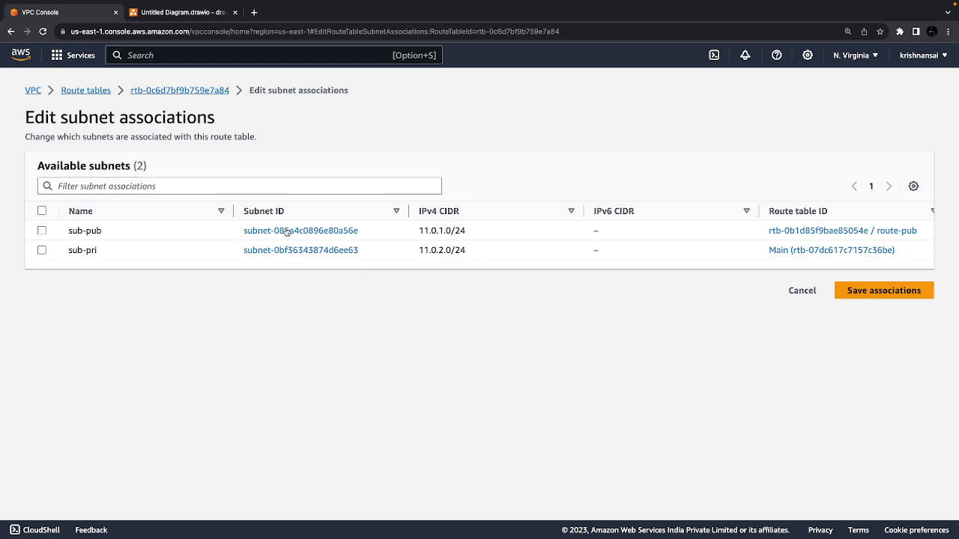
left_click(42, 250)
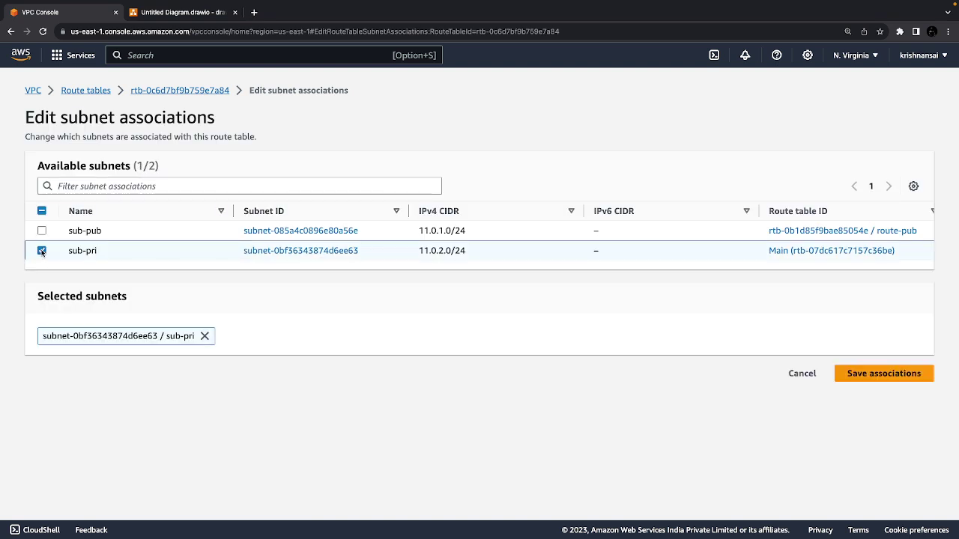
left_click(912, 379)
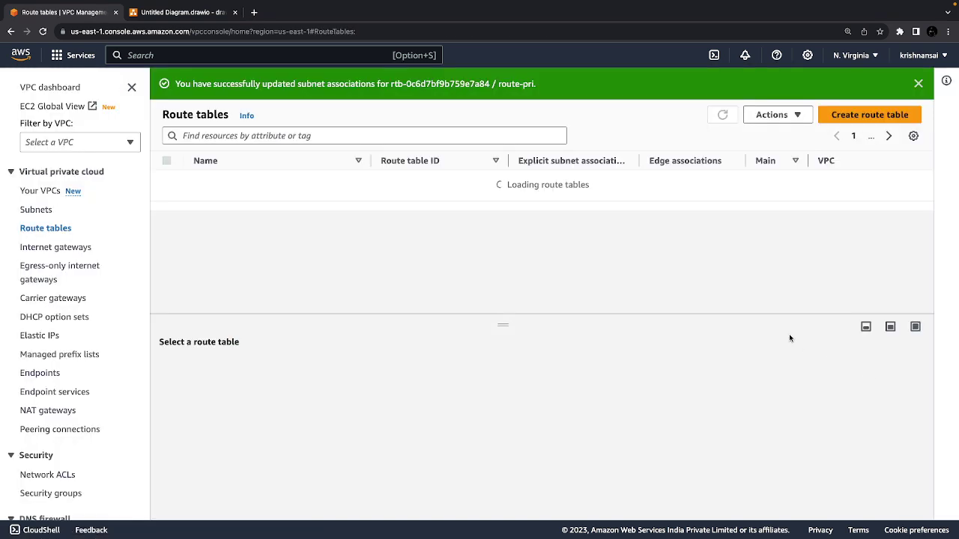
- Switch to the draw.io diagram and add a bent dotted line connecting the route-pri circle to the pri-sub box
left_click(187, 11)
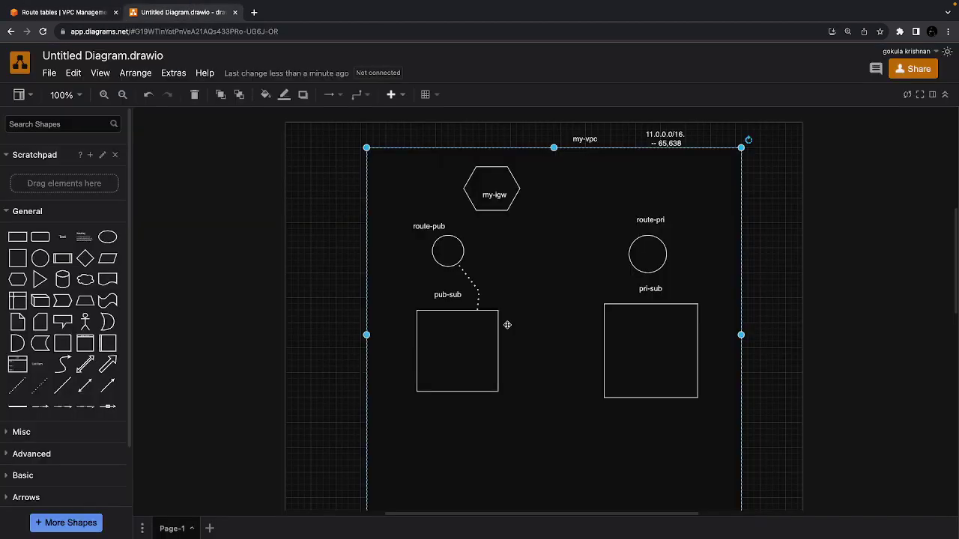
left_click(40, 385)
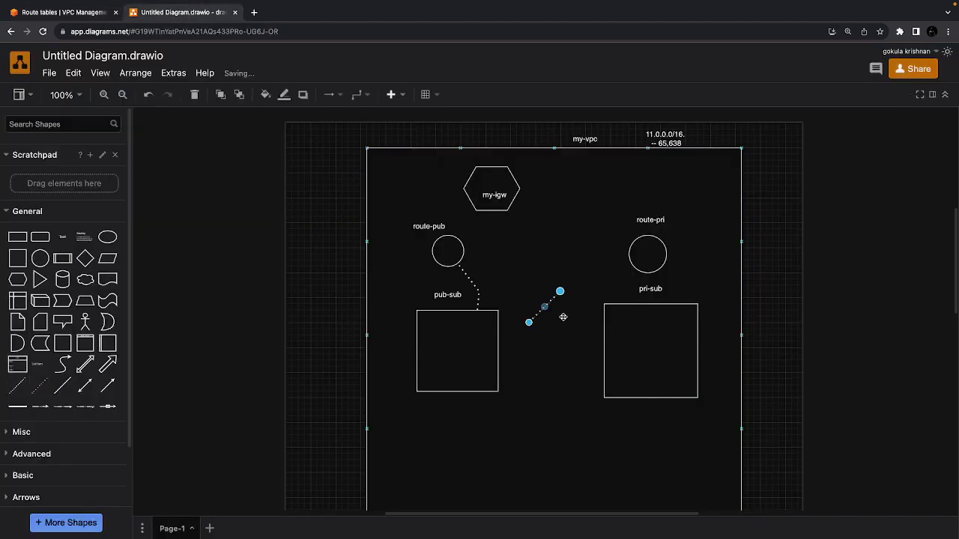
left_click_drag(546, 306, 637, 267)
left_click_drag(529, 322, 616, 304)
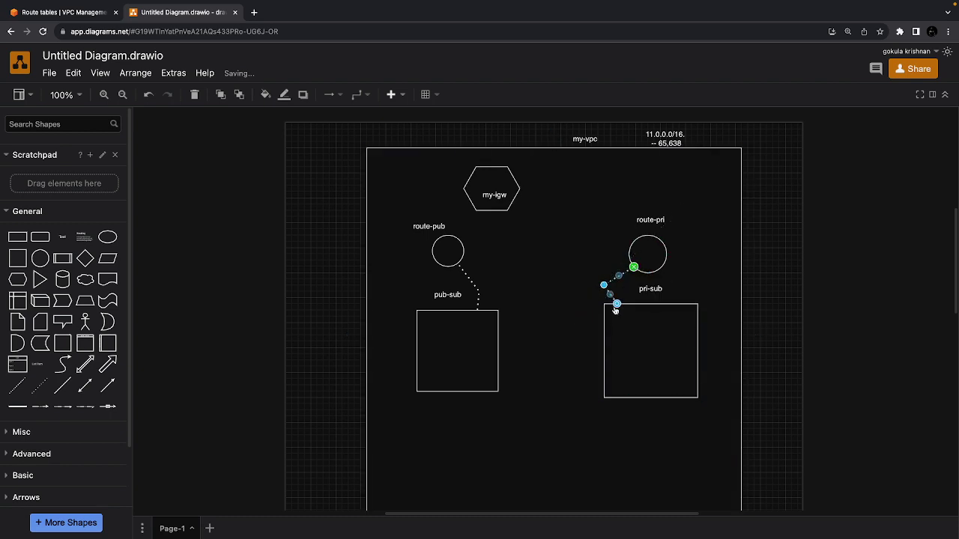
left_click(559, 364)
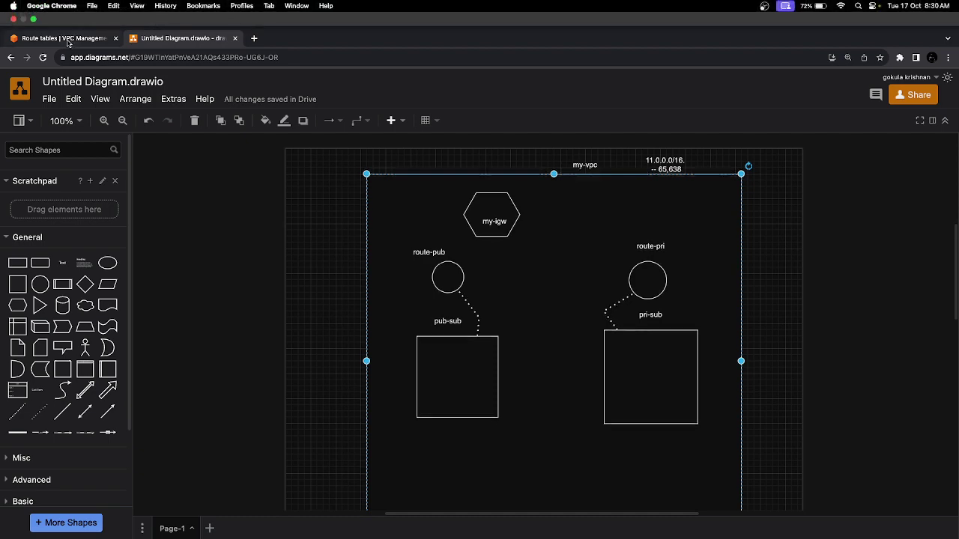
- Switch to the AWS console, open the security group list and start creating a new security group
left_click(60, 12)
scroll(83, 345, "down", 4)
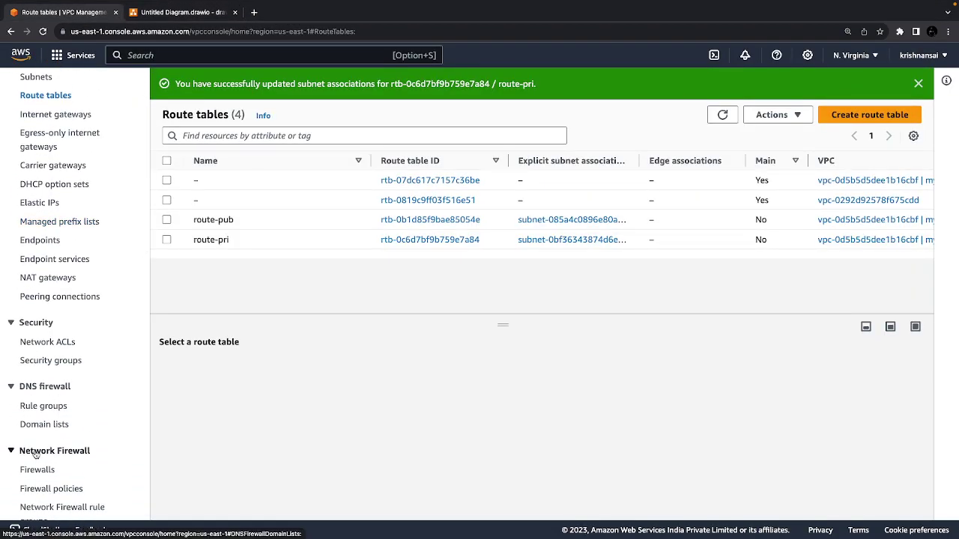
scroll(45, 449, "down", 5)
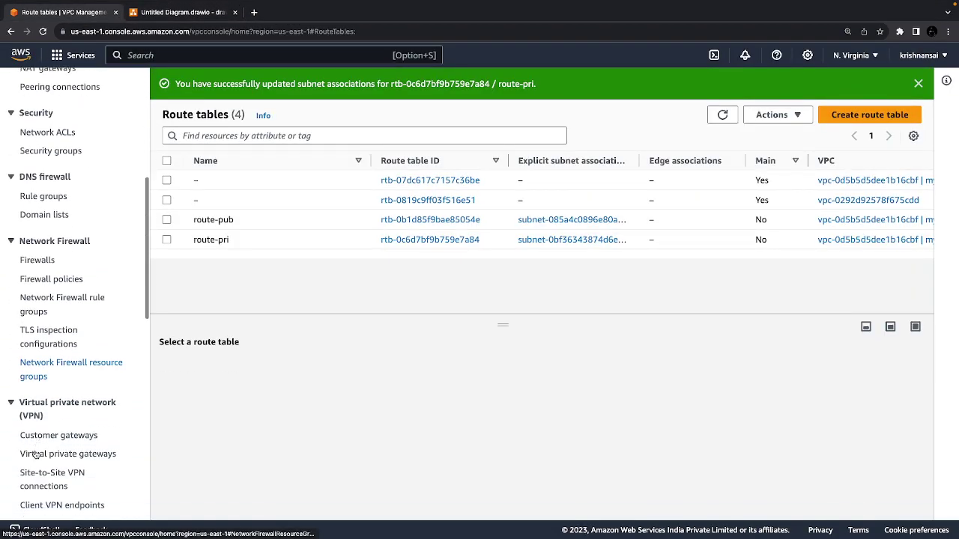
scroll(55, 426, "down", 15)
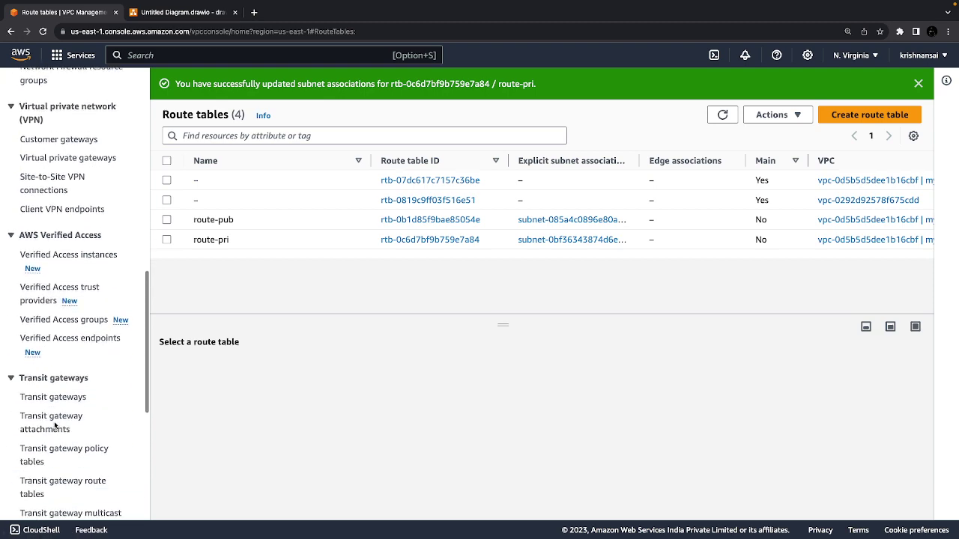
scroll(55, 426, "down", 1)
scroll(55, 426, "up", 15)
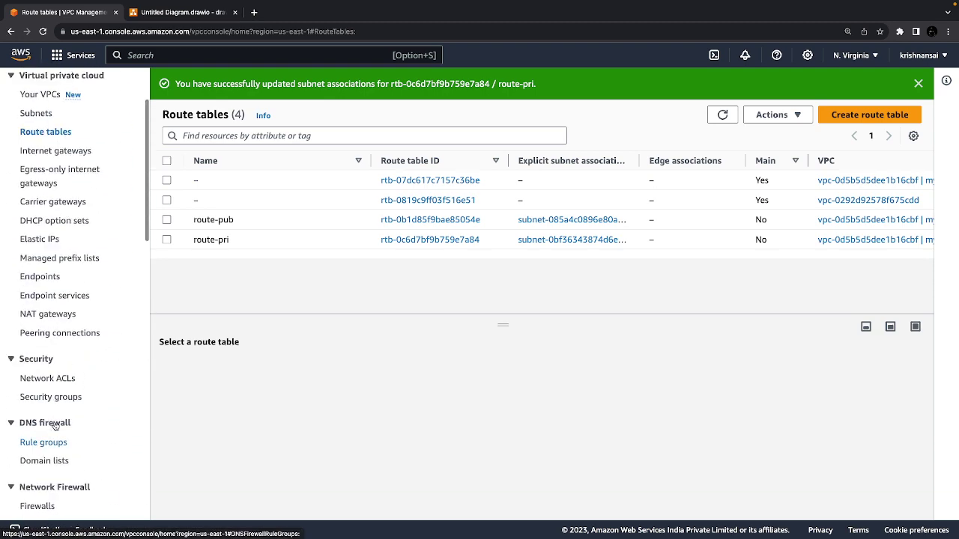
left_click(50, 394)
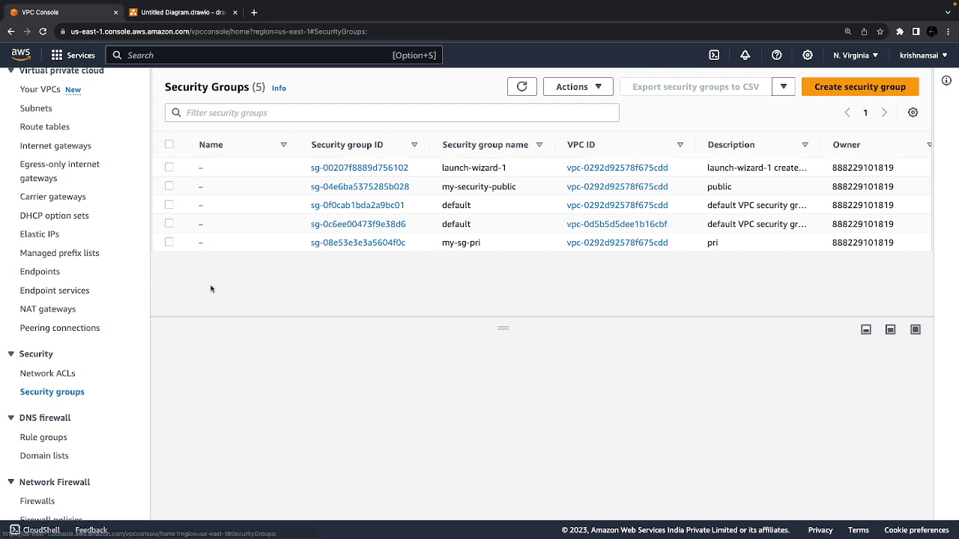
scroll(528, 170, "down", 1)
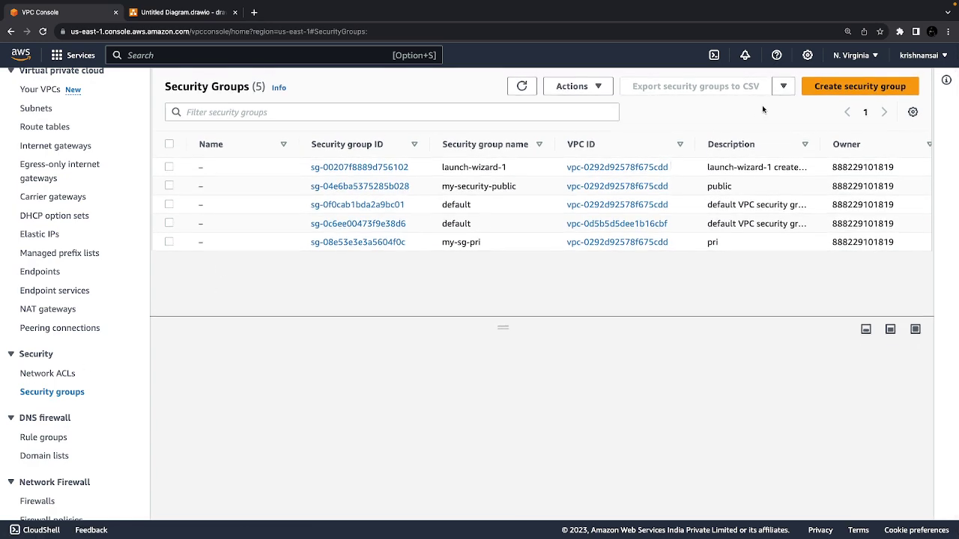
left_click(818, 87)
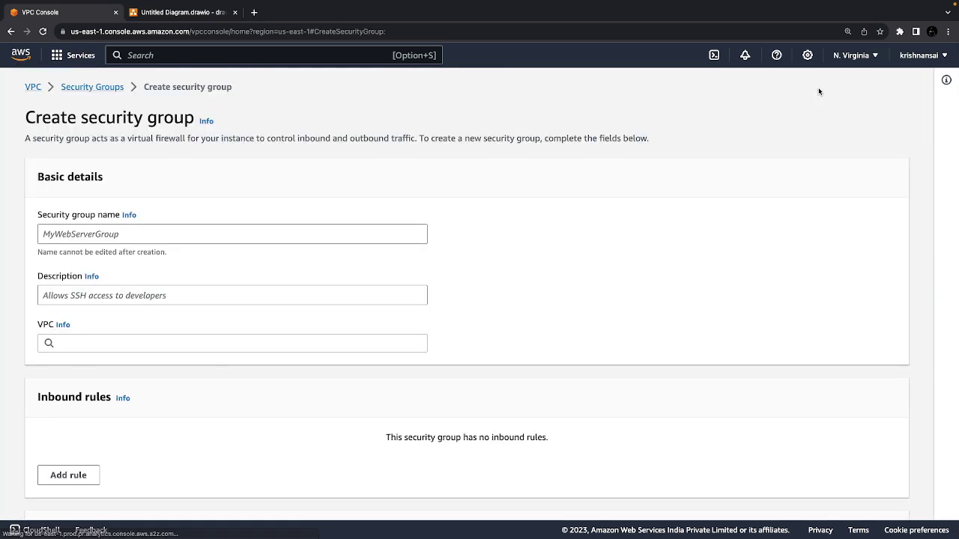
- Replace the default VPC of the new security group with my-vpc (11.0.0.0/16)
left_click(271, 343)
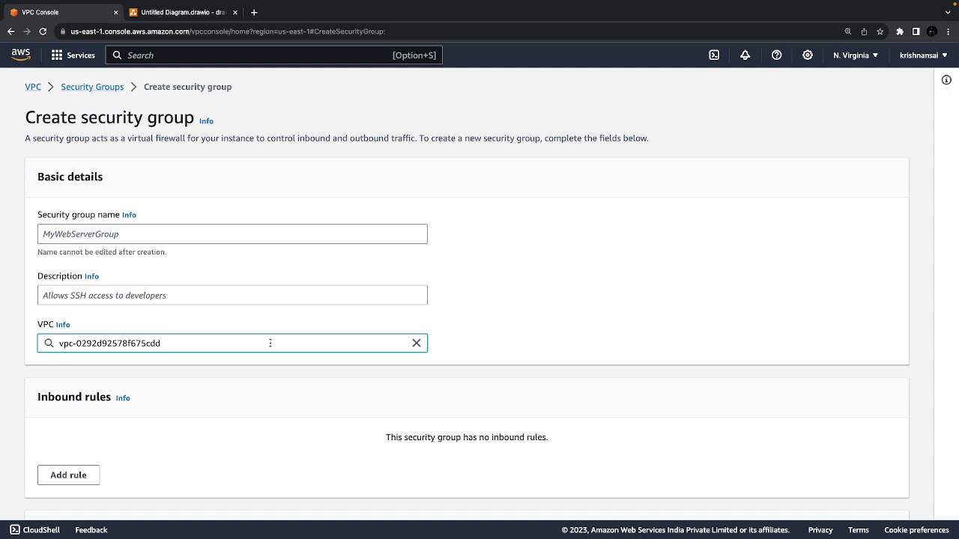
key("BackSpace")
key("BackSpace")
key("BackSpace")
key("BackSpace")
key("BackSpace")
key("BackSpace")
key("BackSpace")
key("BackSpace")
key("BackSpace")
key("BackSpace")
key("BackSpace")
key("BackSpace")
key("BackSpace")
key("BackSpace")
key("BackSpace")
key("BackSpace")
key("BackSpace")
key("BackSpace")
key("BackSpace")
key("BackSpace")
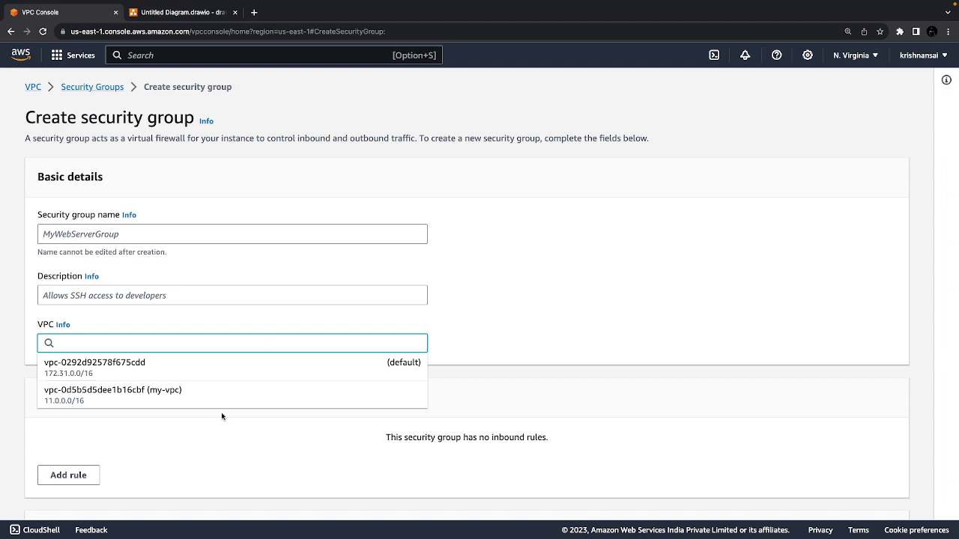
left_click(207, 400)
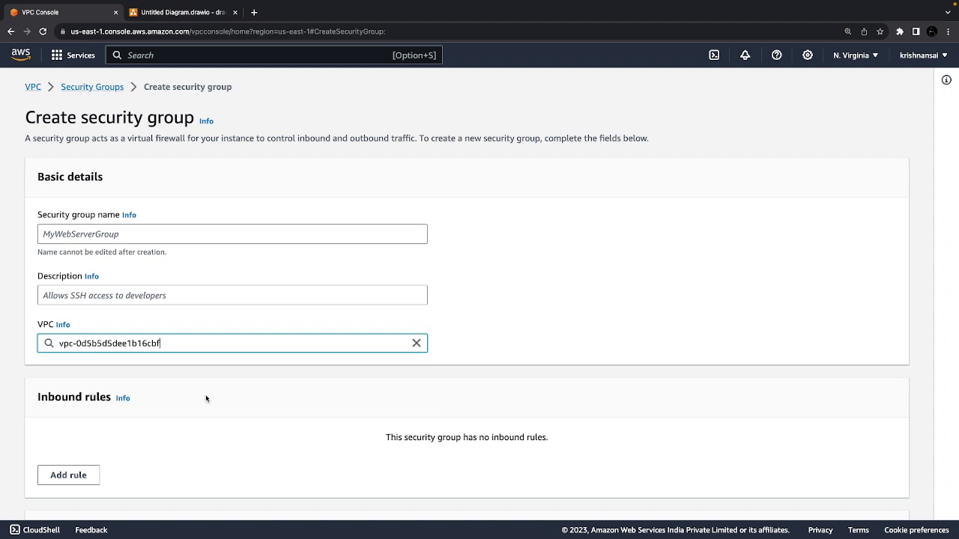
- Name the new security group my-sg-pub and give it the description public
left_click(86, 240)
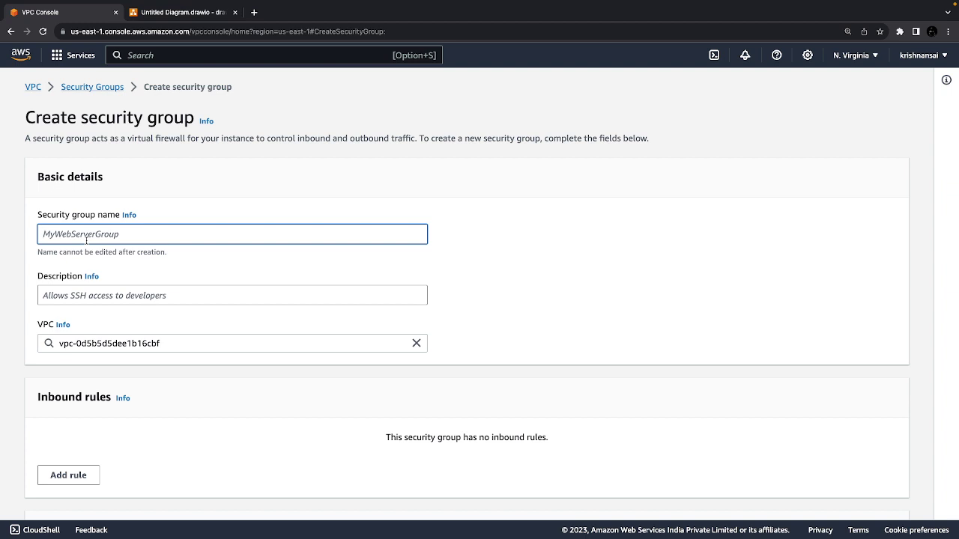
type("my-sg-pub")
scroll(56, 285, "down", 1)
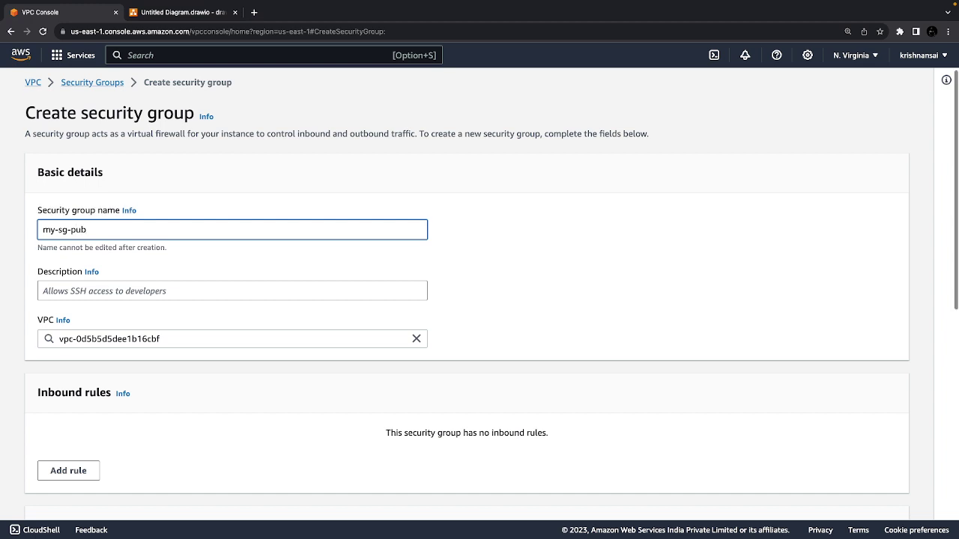
left_click(61, 290)
type("public")
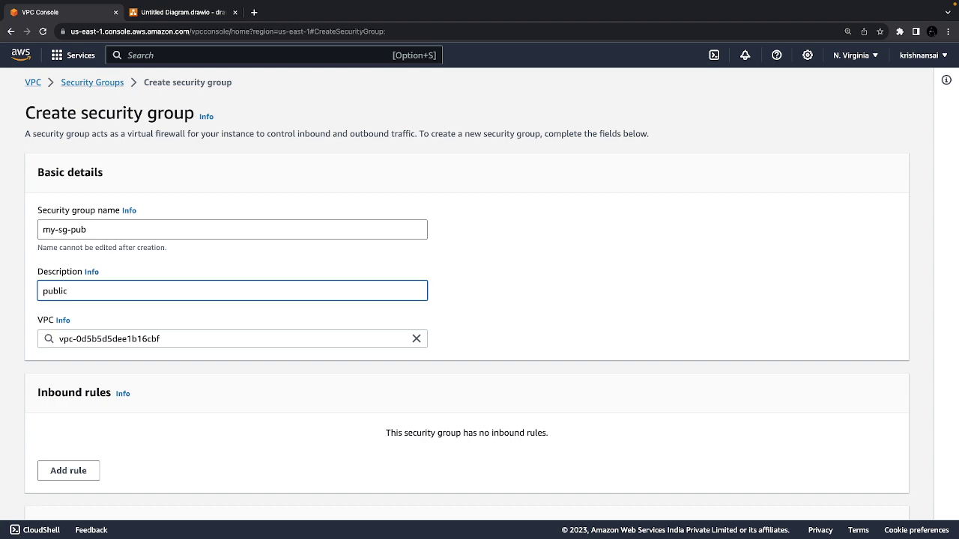
scroll(67, 244, "down", 5)
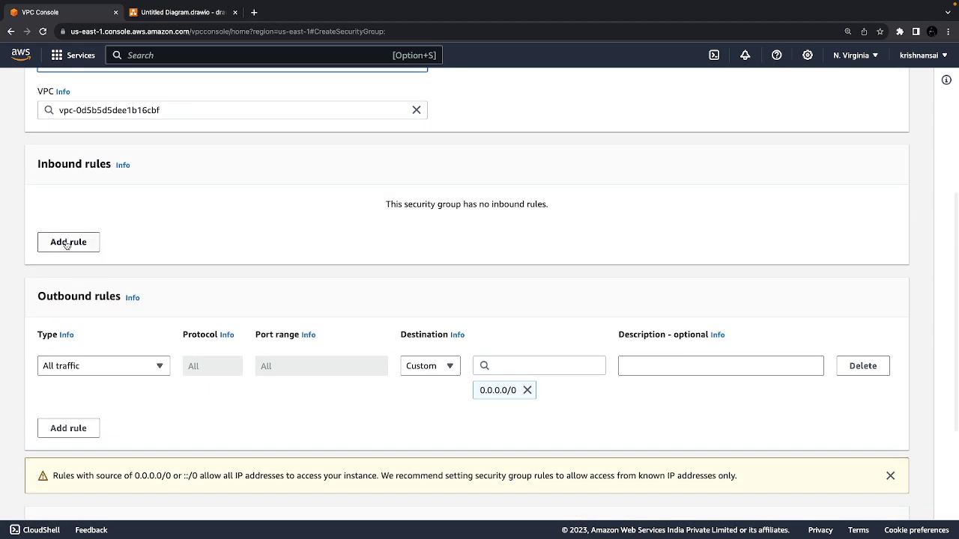
- Add an inbound rule allowing All TCP from 0.0.0.0/0 and create the my-sg-pub security group
left_click(67, 242)
left_click(103, 230)
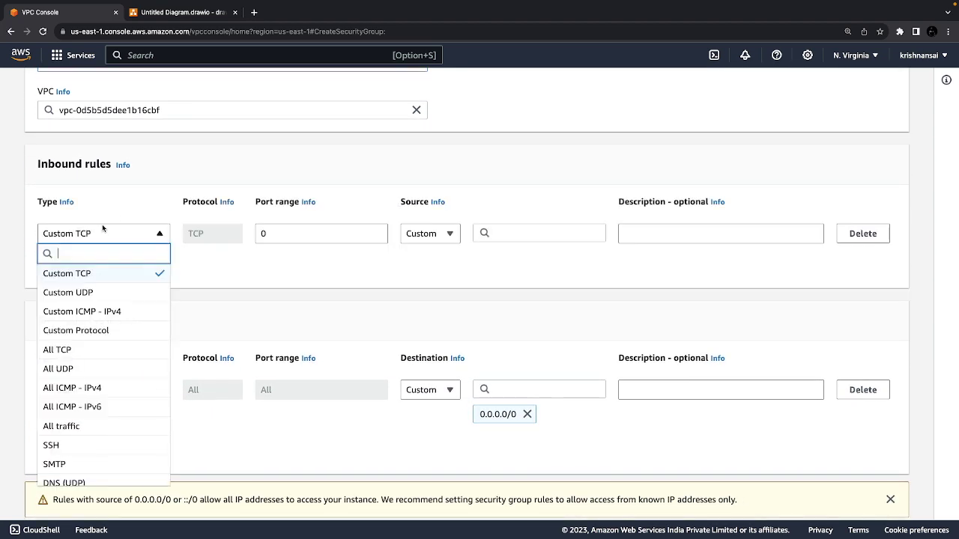
left_click(65, 350)
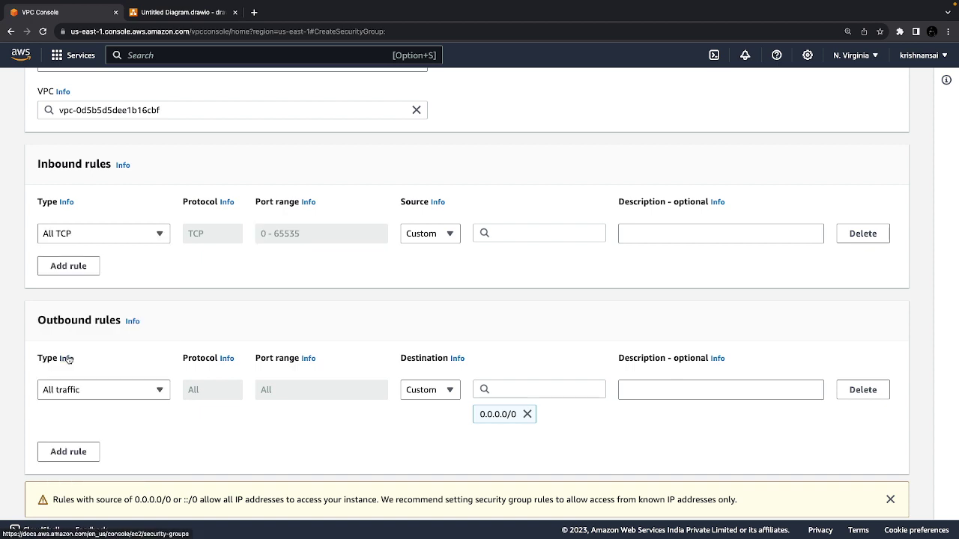
left_click(507, 228)
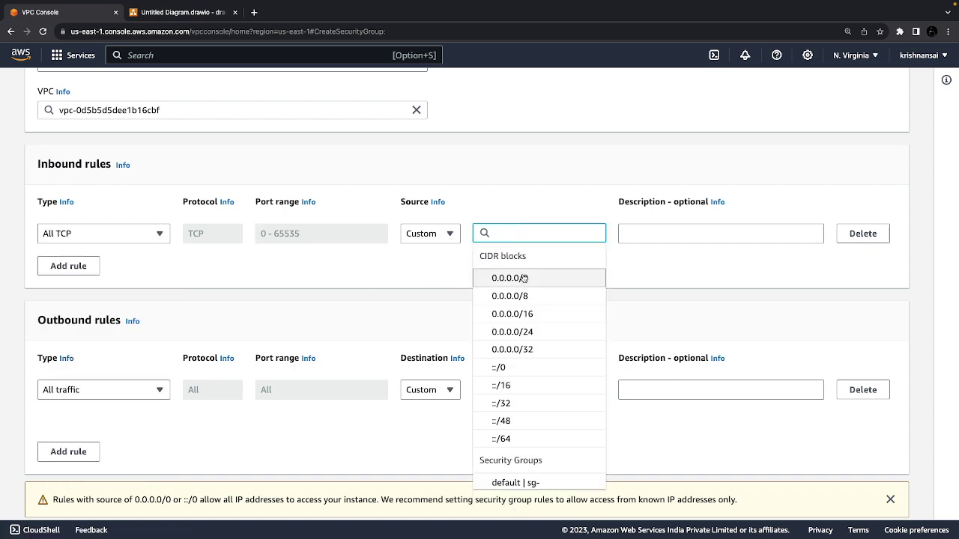
left_click(522, 278)
scroll(430, 310, "down", 1)
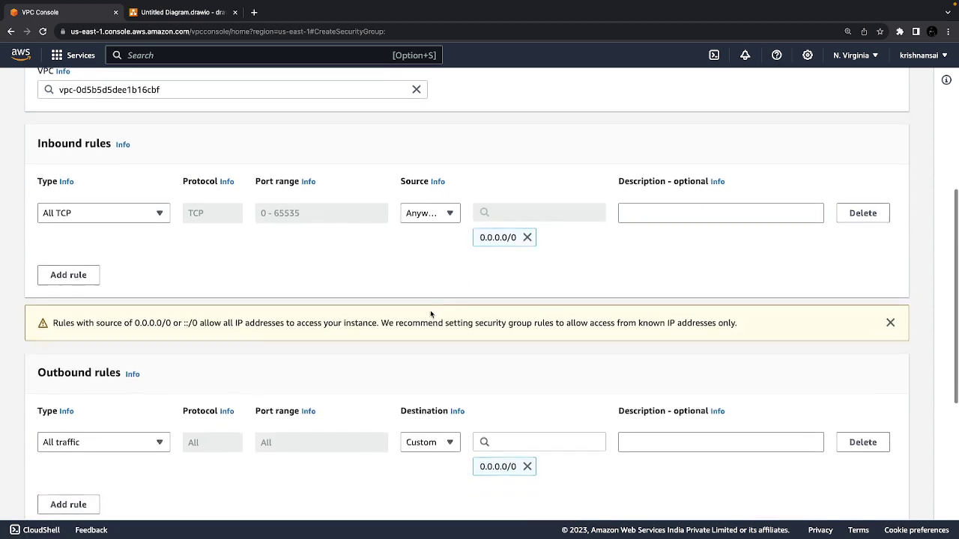
scroll(431, 314, "down", 5)
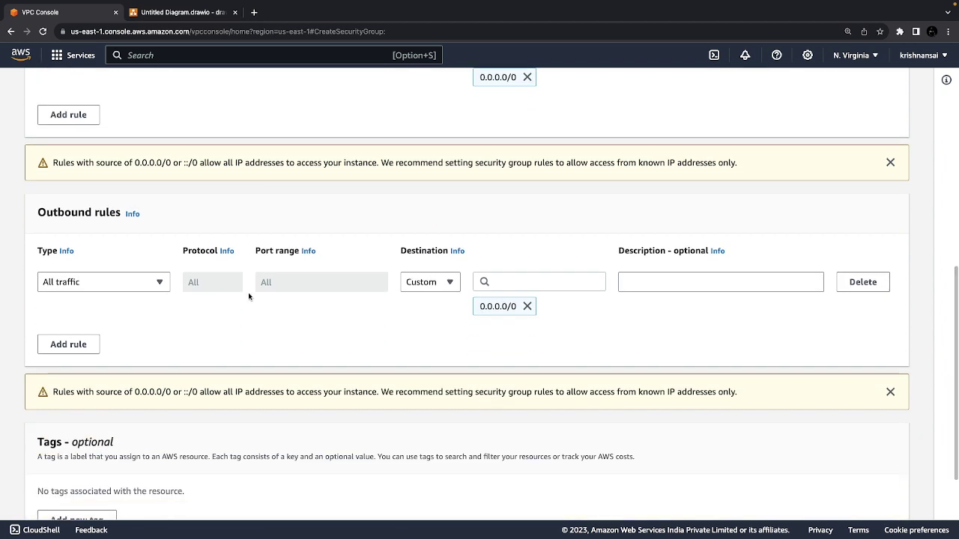
scroll(374, 306, "down", 3)
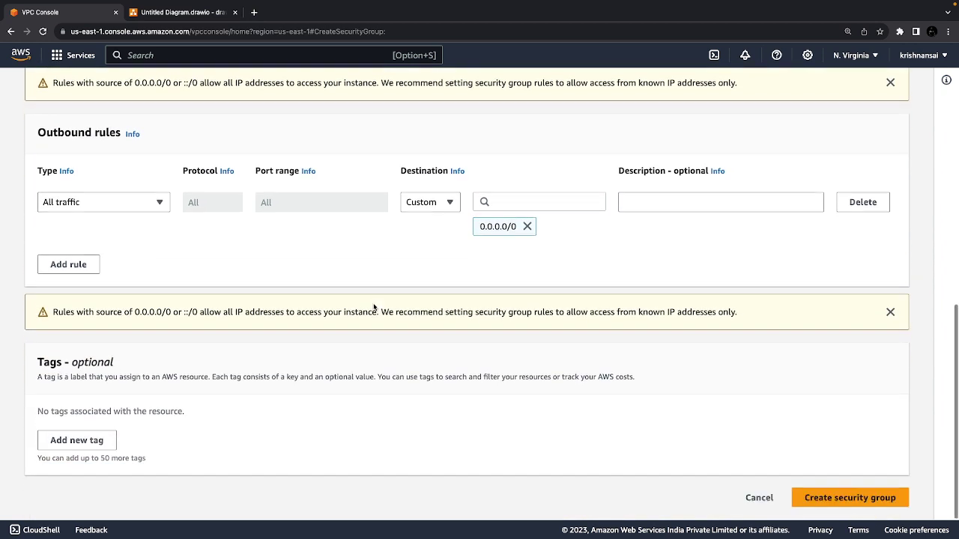
left_click(818, 499)
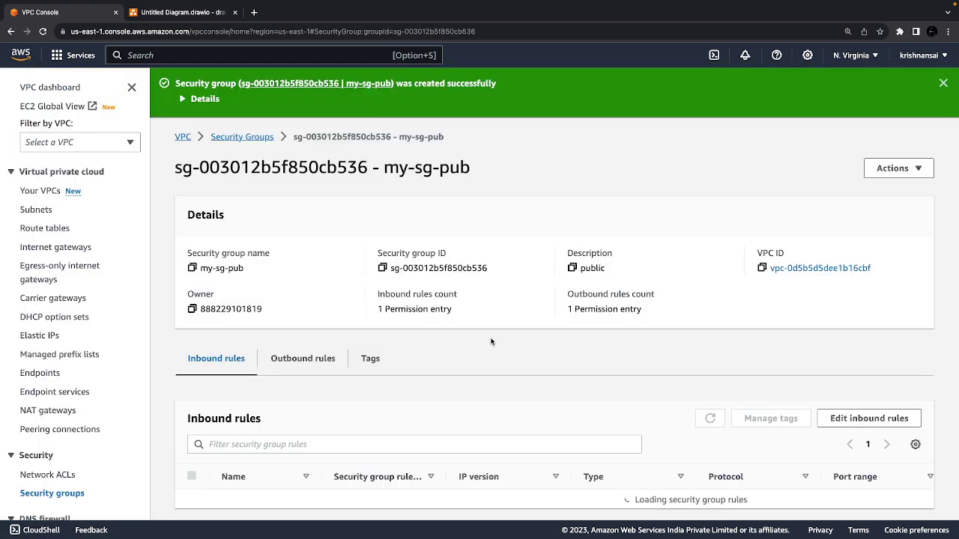
- Return to the security group list and start another security group, replacing its default VPC with my-vpc
left_click(250, 138)
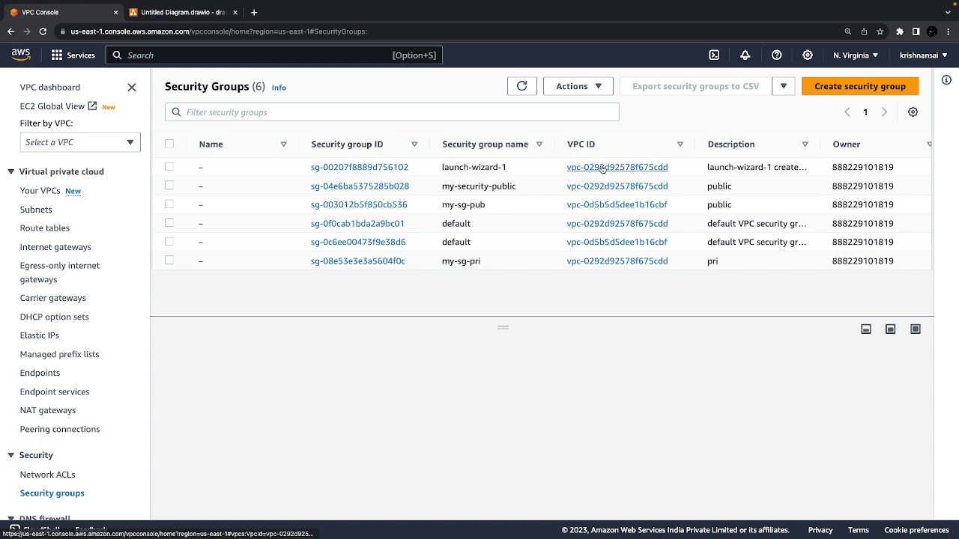
left_click(827, 86)
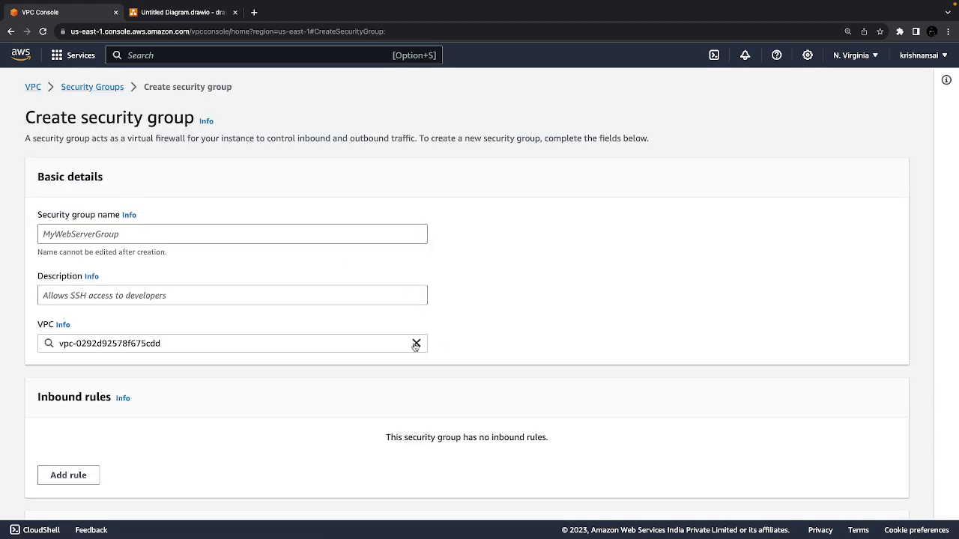
left_click(417, 343)
left_click(323, 392)
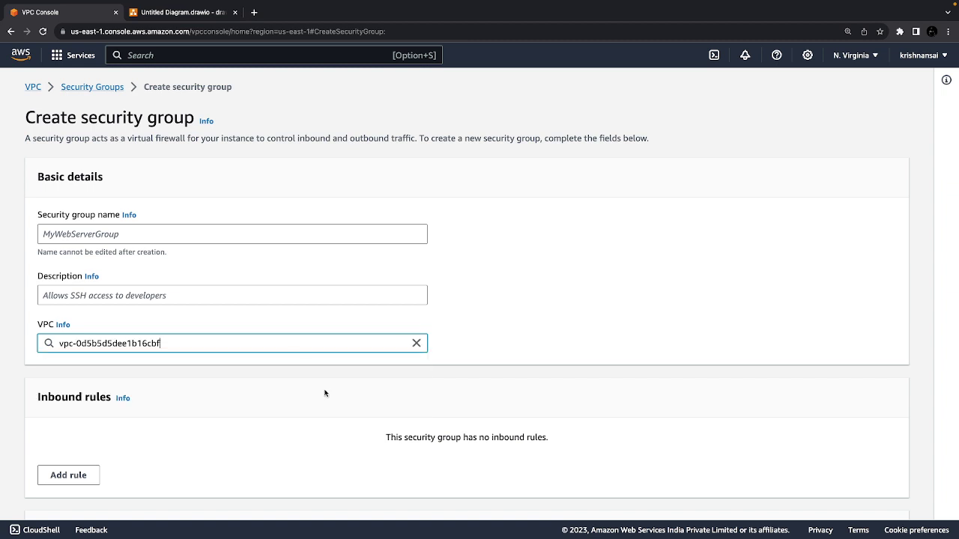
- Name the new security group my-sg-pri and give it the description pri
left_click(220, 233)
type("my-sg-pri")
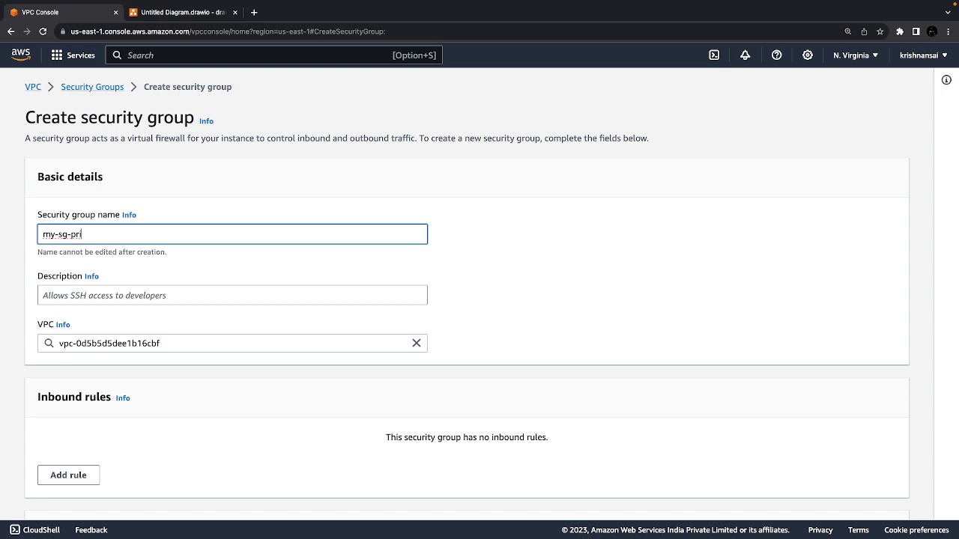
scroll(108, 261, "down", 1)
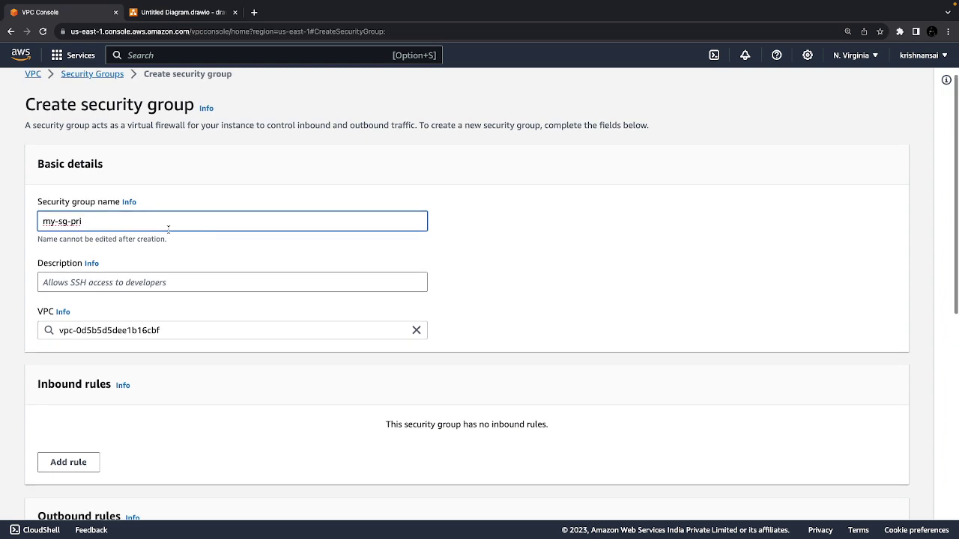
key("Tab")
type("pr")
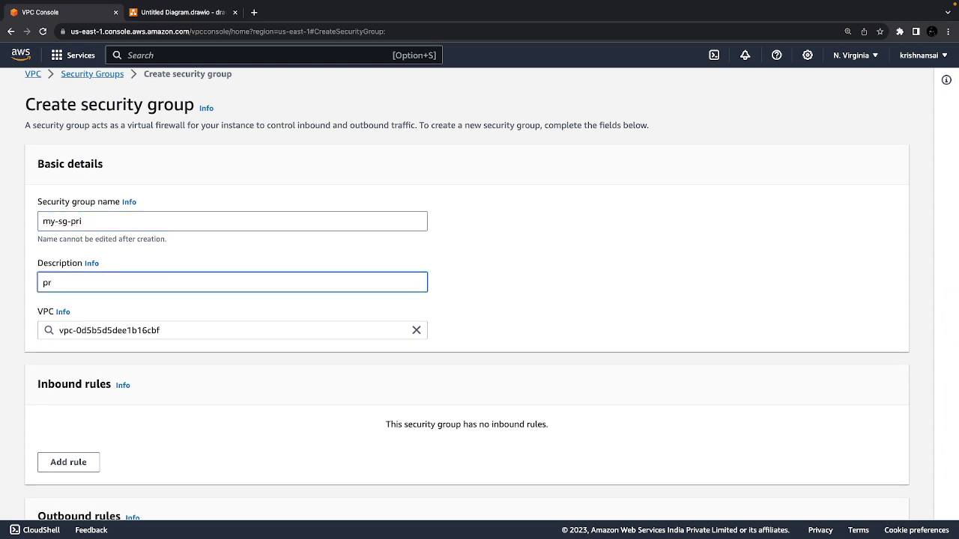
- Add an inbound rule of type All TCP to the my-sg-pri security group
scroll(64, 345, "down", 3)
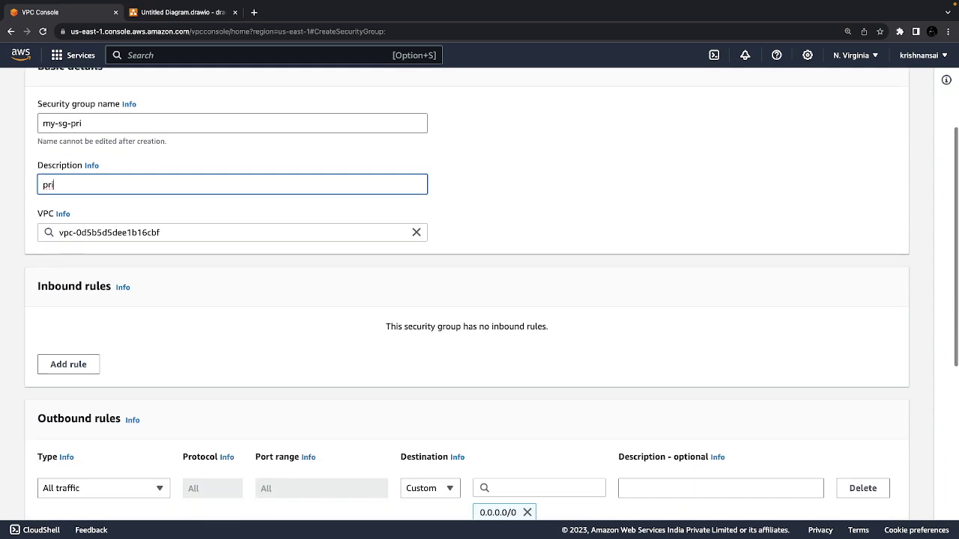
left_click(64, 338)
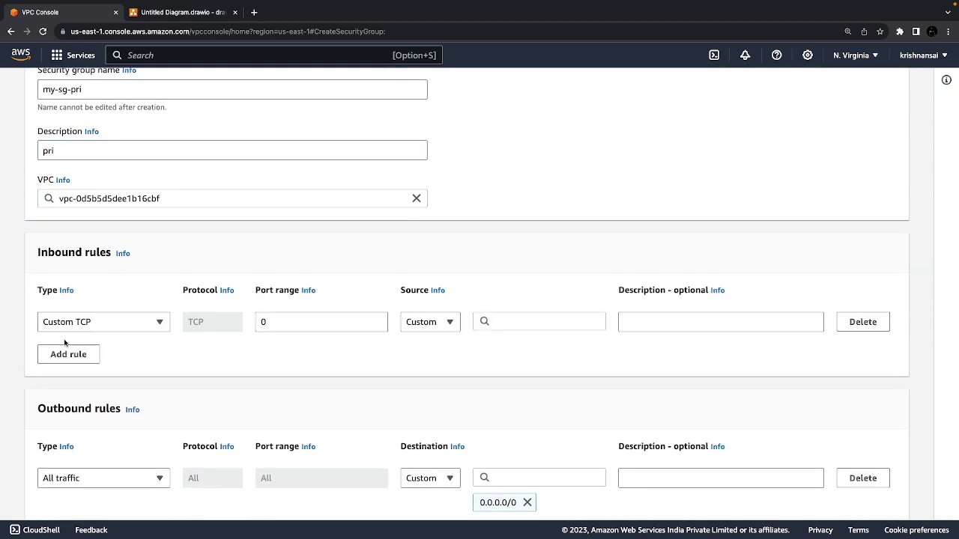
left_click(118, 314)
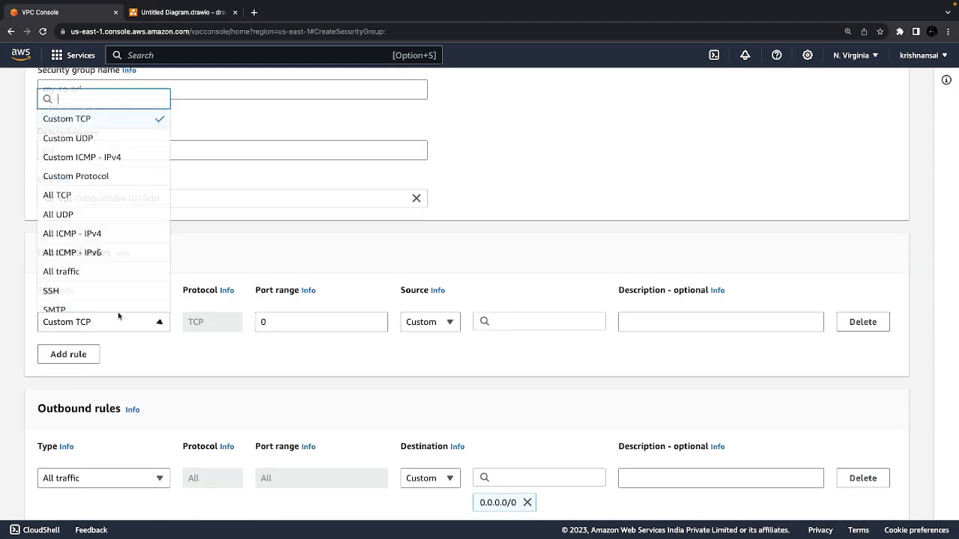
left_click(83, 198)
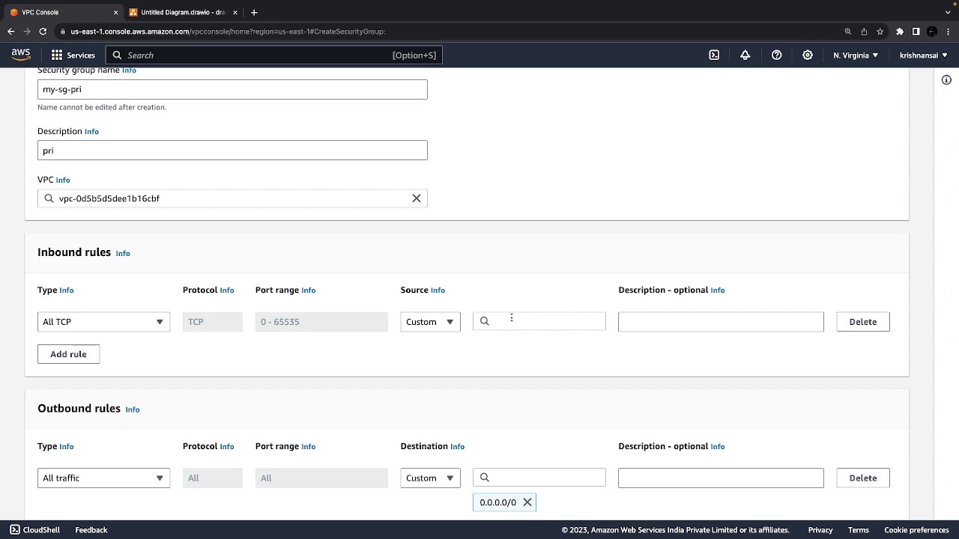
- Enter 11.0.1.0/24 as the custom source of the All TCP inbound rule
left_click(512, 318)
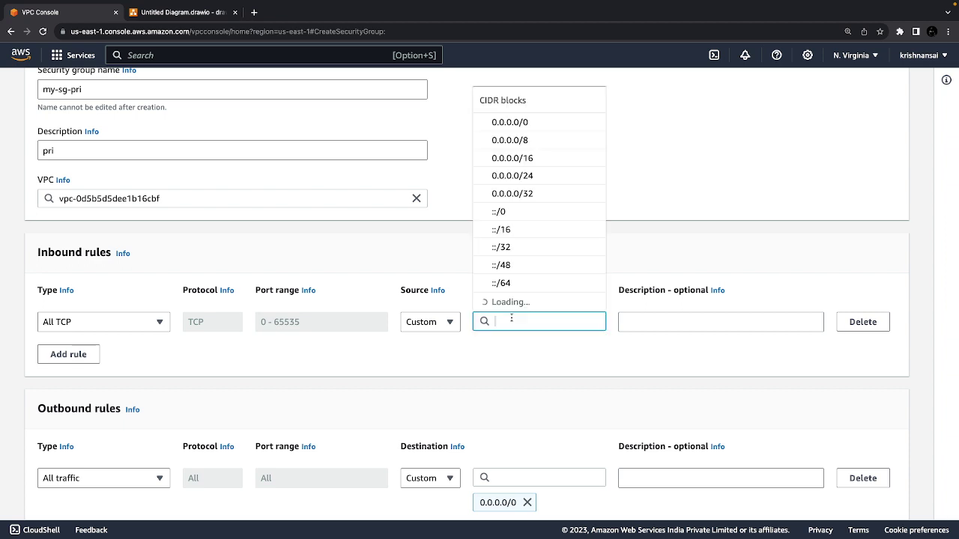
scroll(519, 253, "down", 5)
scroll(519, 253, "up", 4)
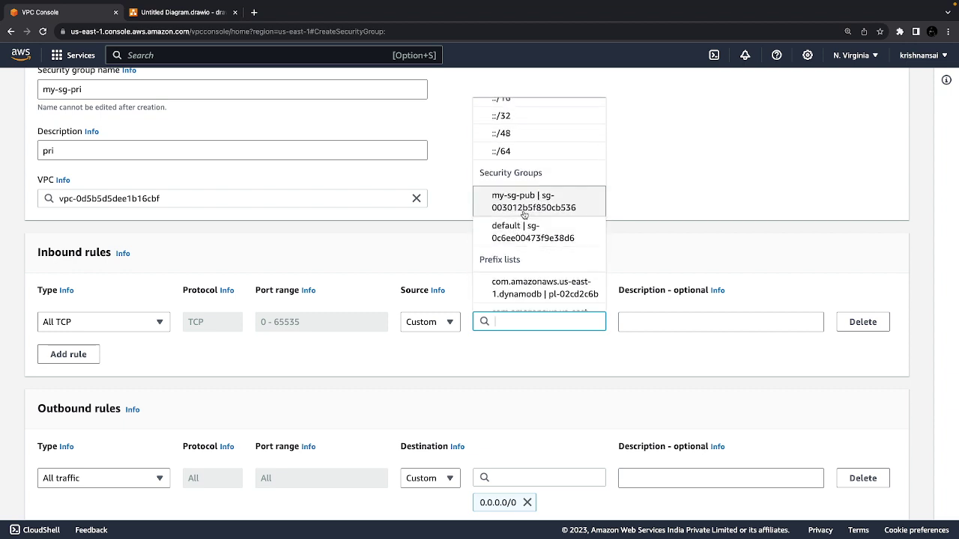
type("11")
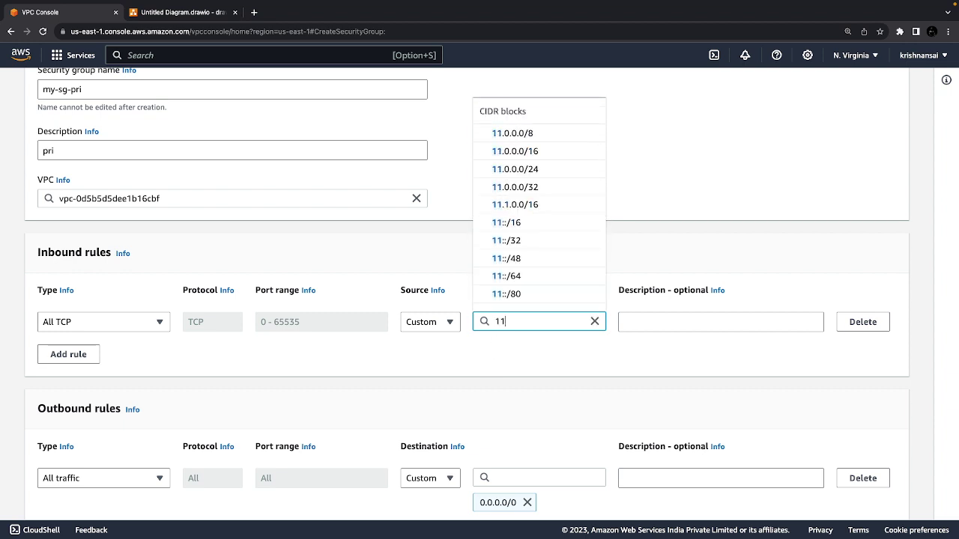
type(".")
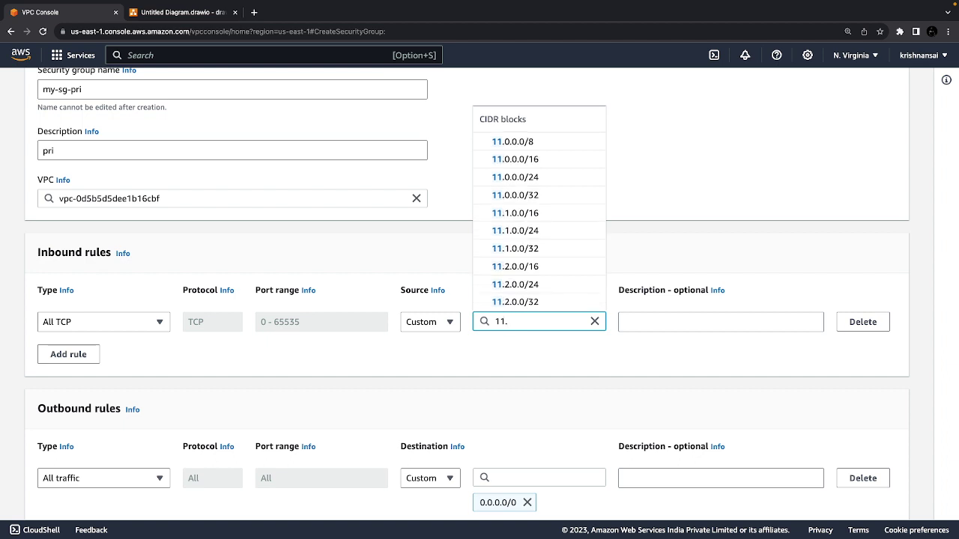
type("0.")
type("1.")
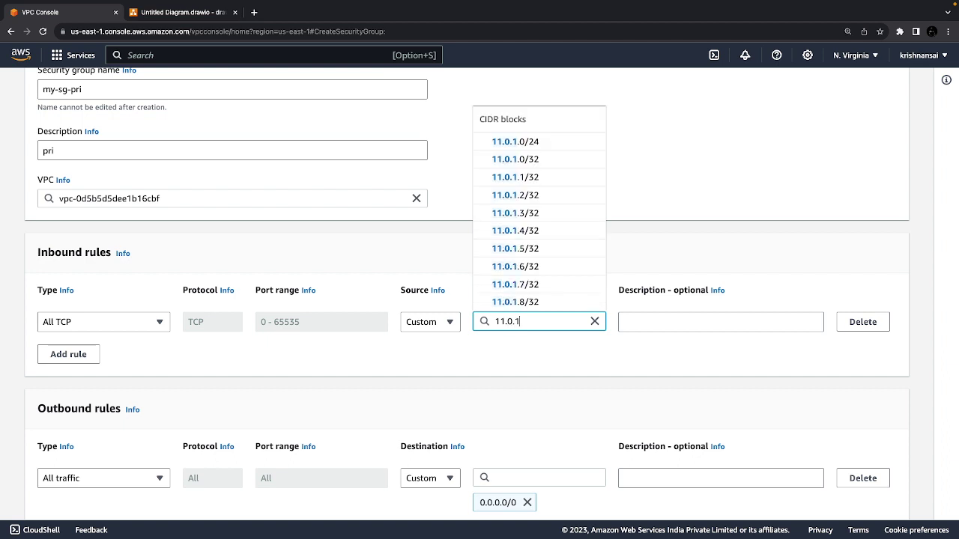
type("0/24")
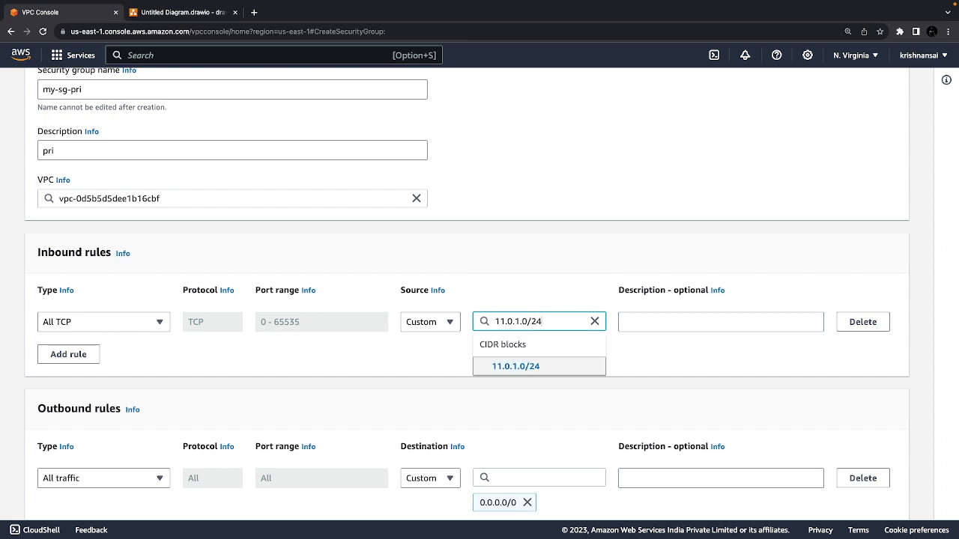
- Switch to the draw.io diagram and place an ellipse inside the pub-sub box
left_click(180, 12)
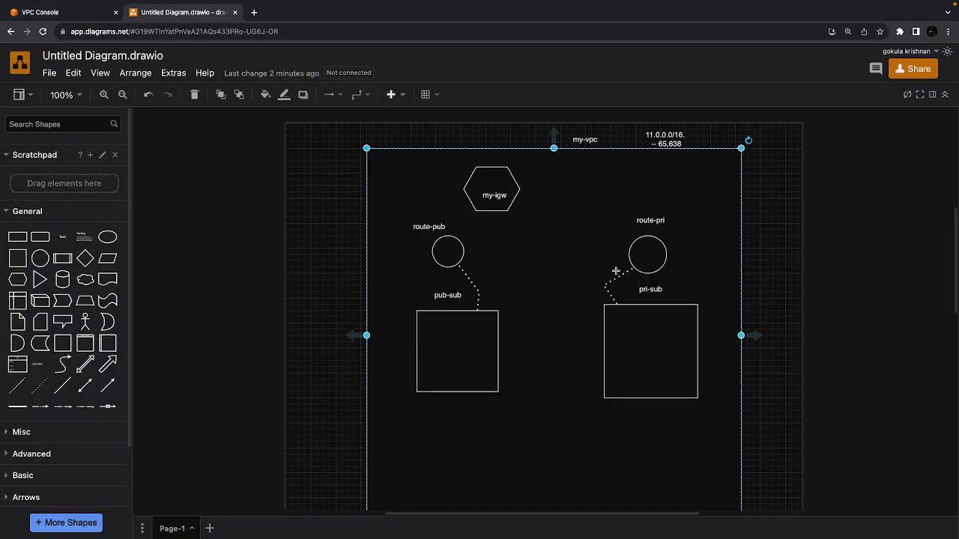
left_click(437, 362)
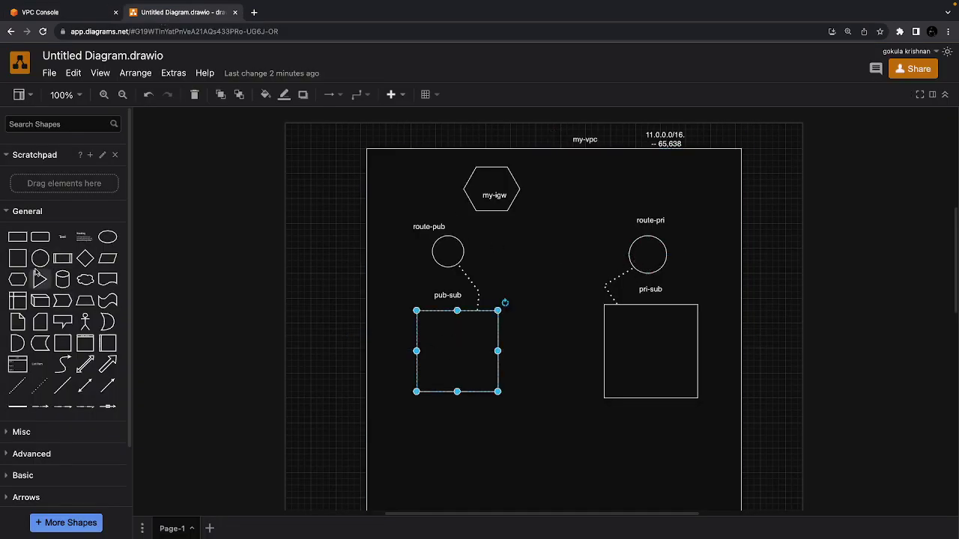
mouse_move(101, 235)
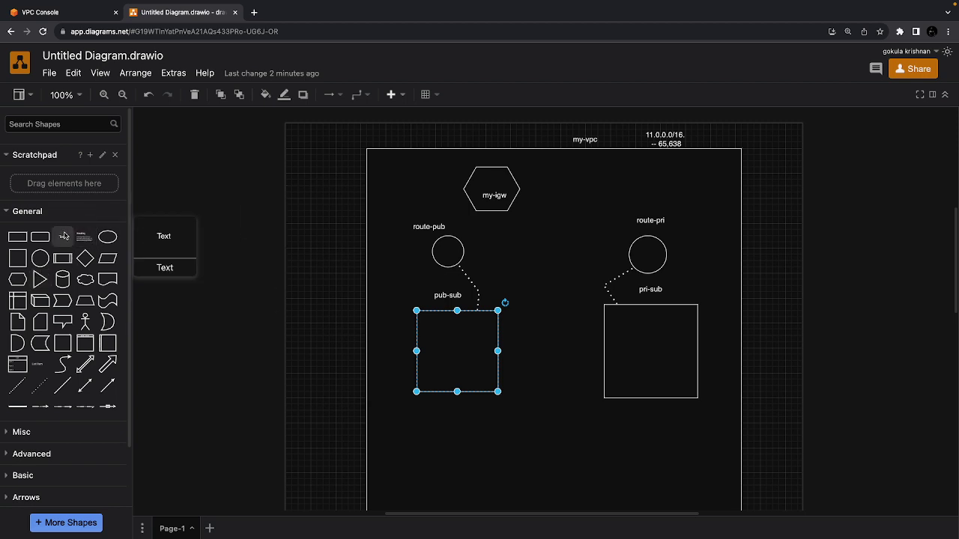
left_click(111, 238)
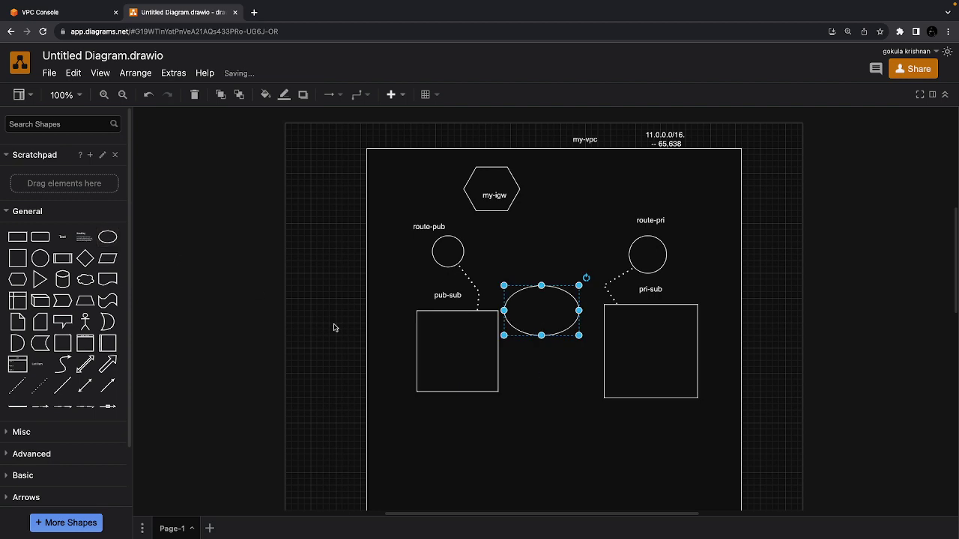
left_click_drag(546, 307, 455, 353)
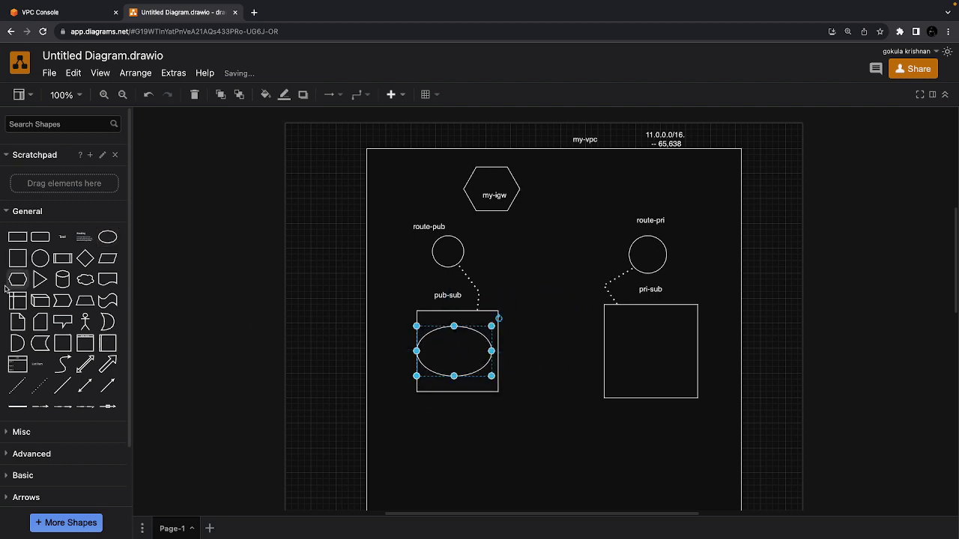
- Add a text label reading sg-all-trafic inside the ellipse in the pub-sub box
left_click(62, 240)
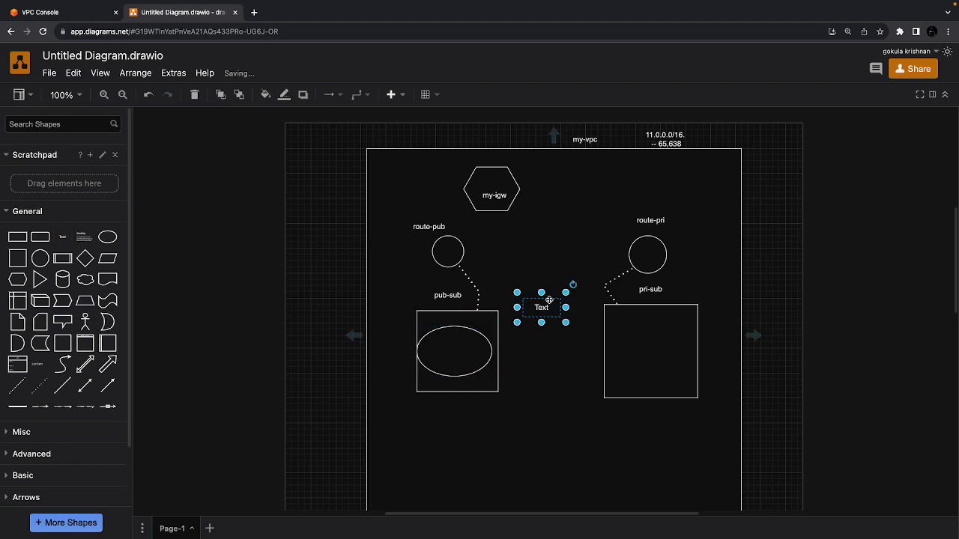
left_click_drag(541, 302, 459, 345)
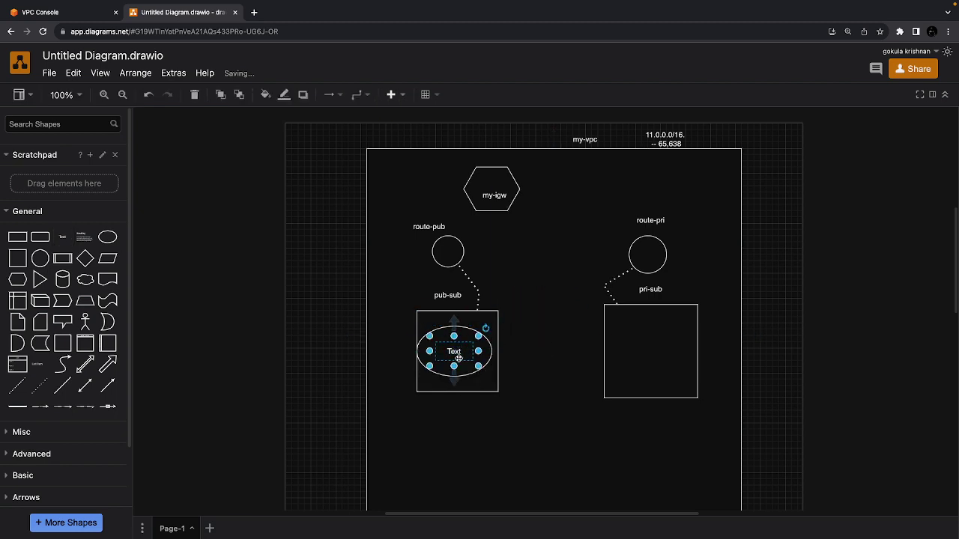
double_click(459, 359)
type("sg-a")
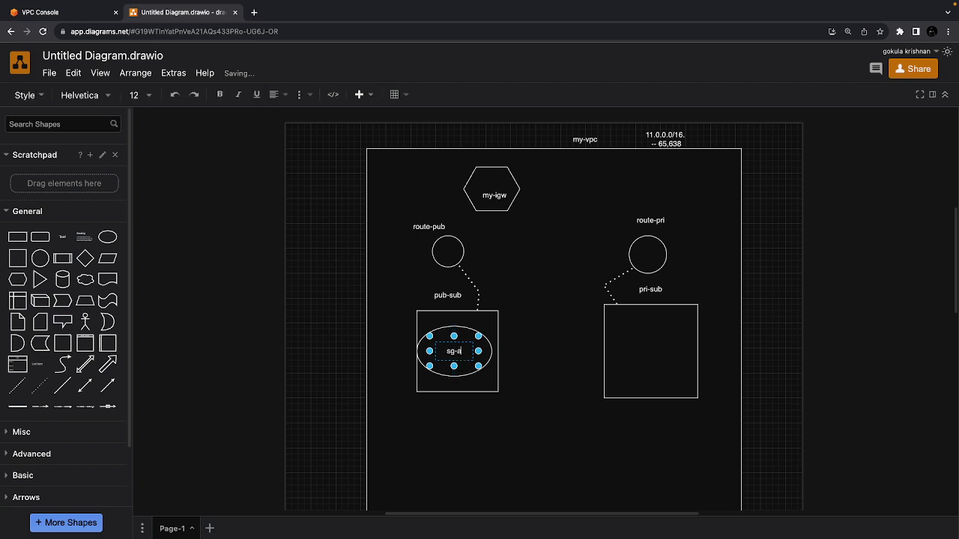
type("ll-trafic")
left_click(581, 479)
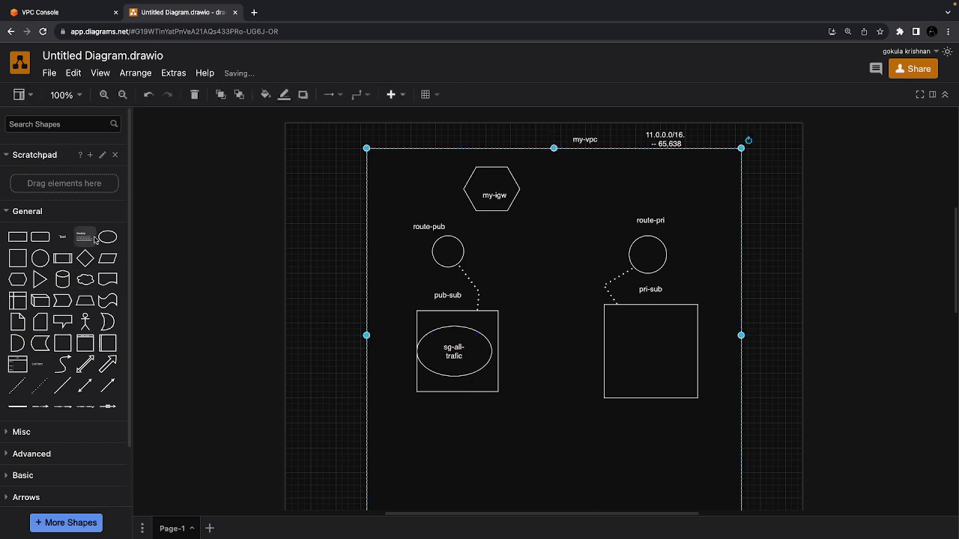
- Place an ellipse inside the pri-sub box and add a text label reading all-only-pub-sub inside it
left_click(107, 236)
left_click_drag(539, 316, 646, 356)
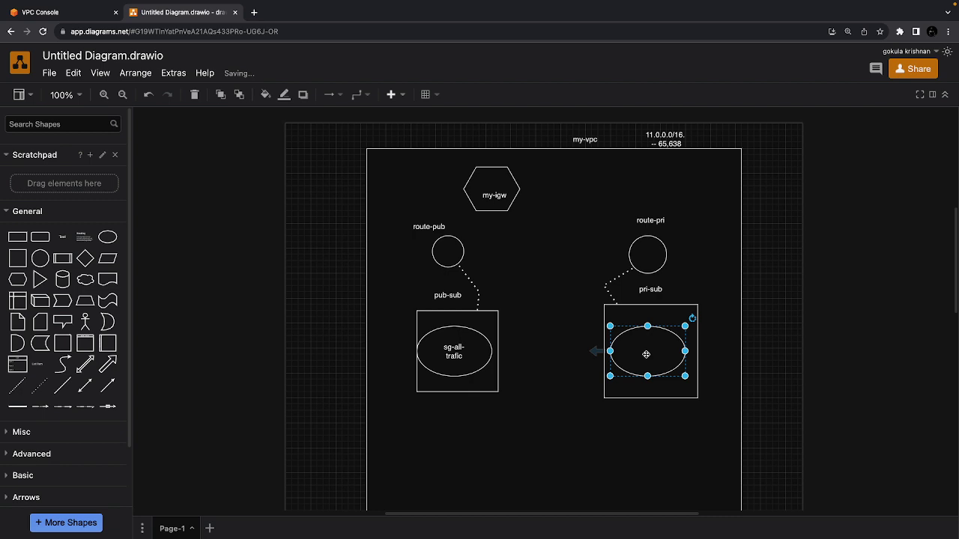
left_click(62, 237)
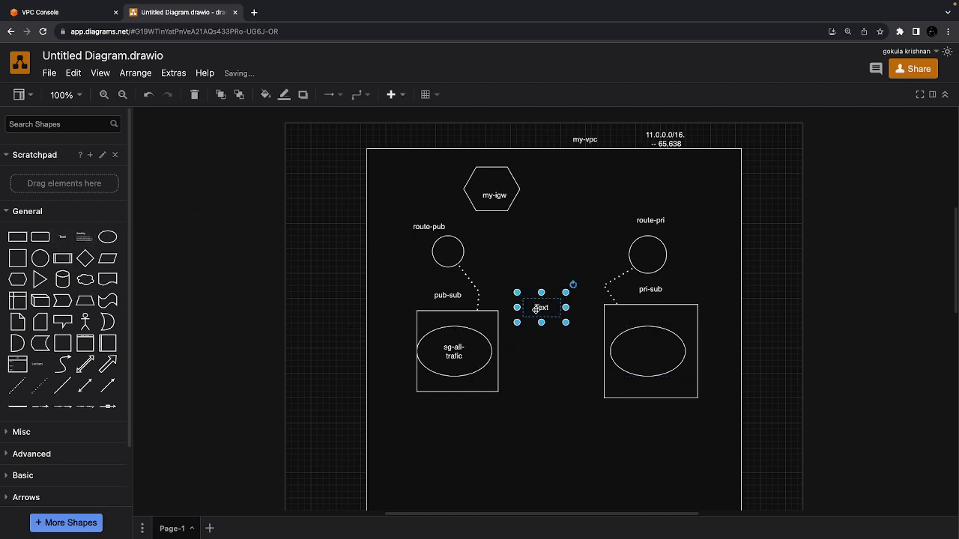
left_click_drag(541, 310, 638, 355)
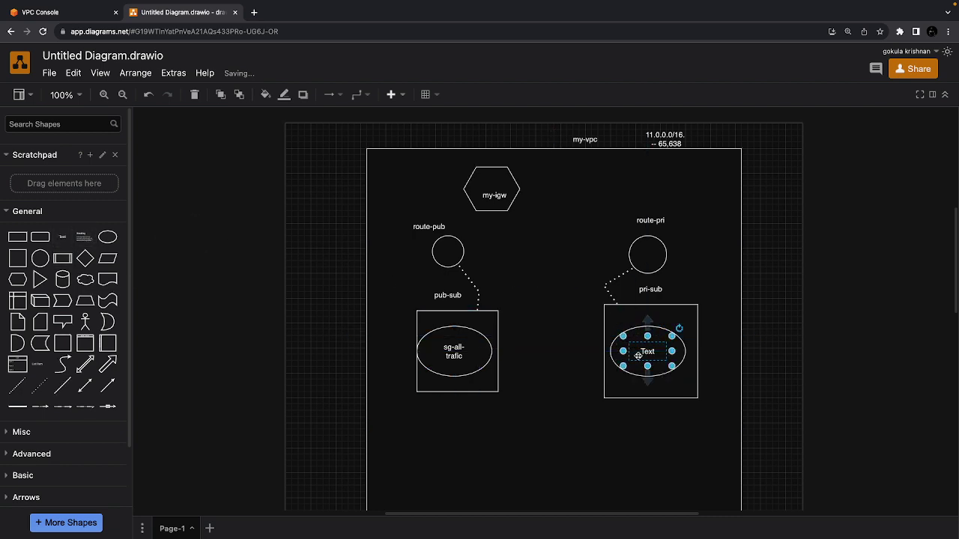
double_click(637, 356)
type("a")
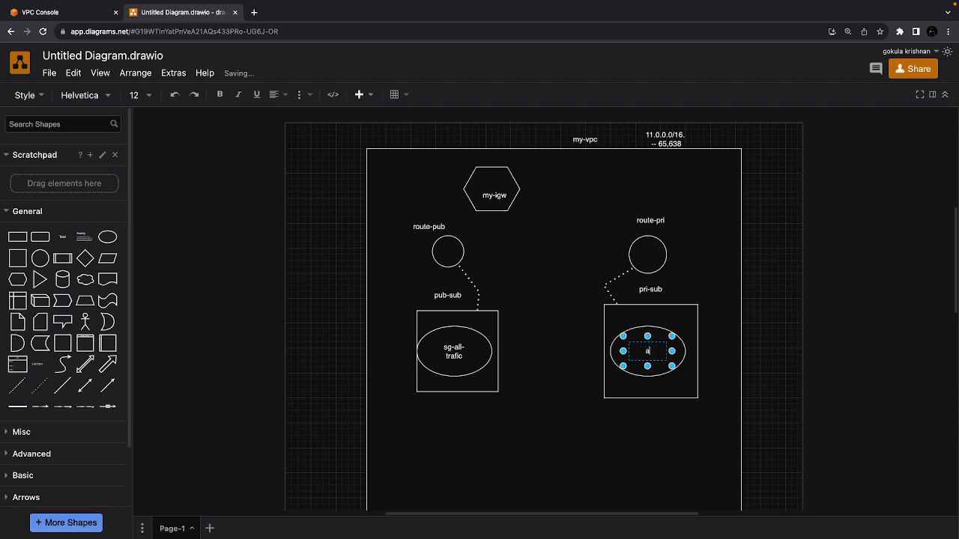
type("ll-only-pub-sub")
left_click(574, 462)
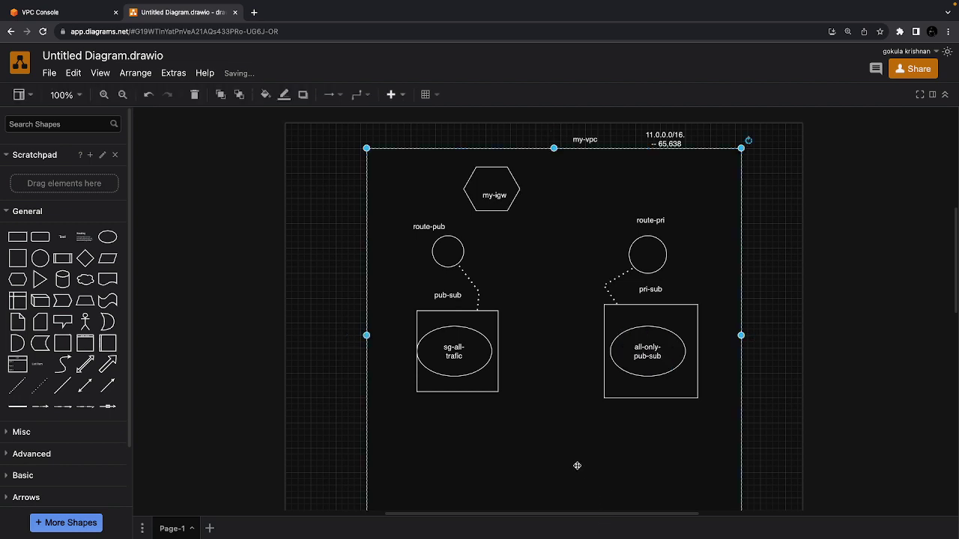
- Switch back to the VPC console and replace the All TCP inbound rule's source with the my-sg-pub security group
left_click(32, 12)
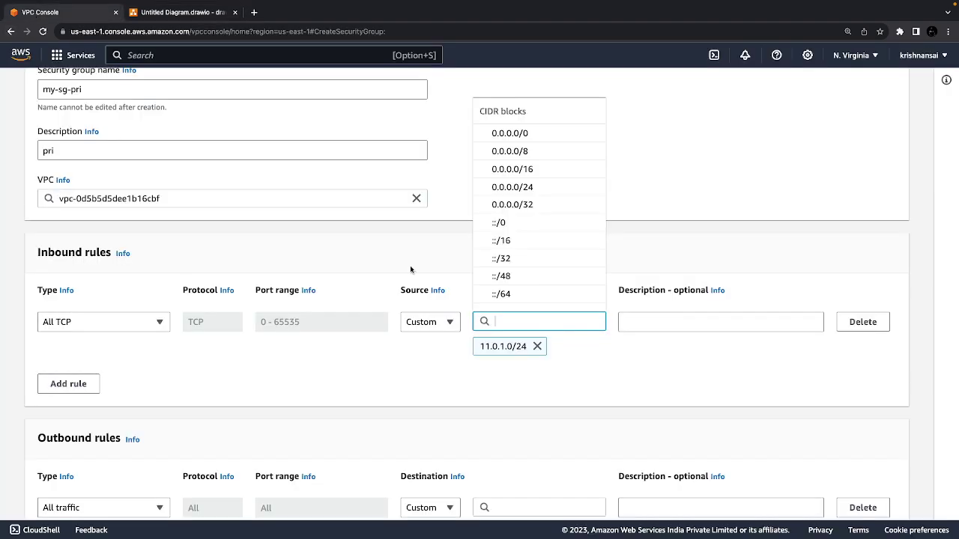
left_click(537, 346)
left_click(507, 321)
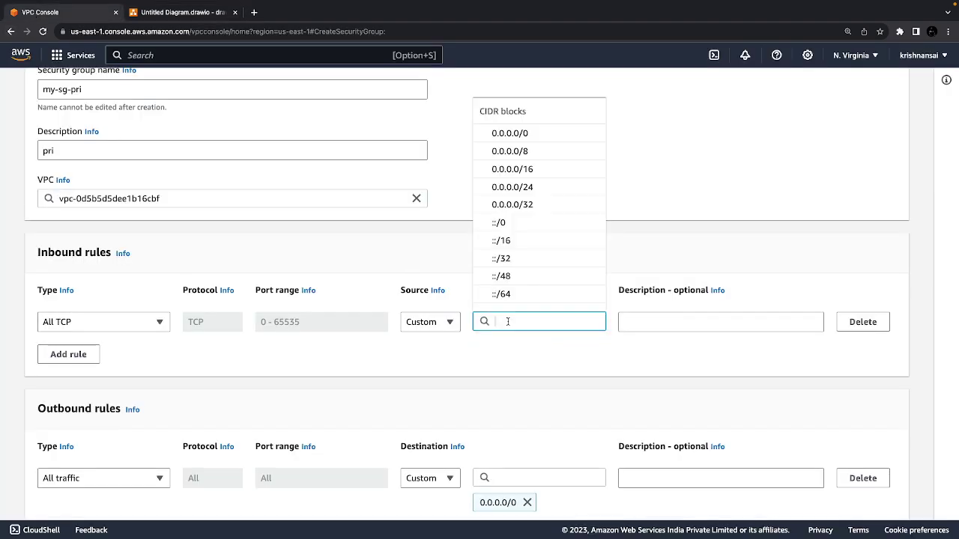
scroll(515, 259, "down", 5)
scroll(517, 217, "up", 4)
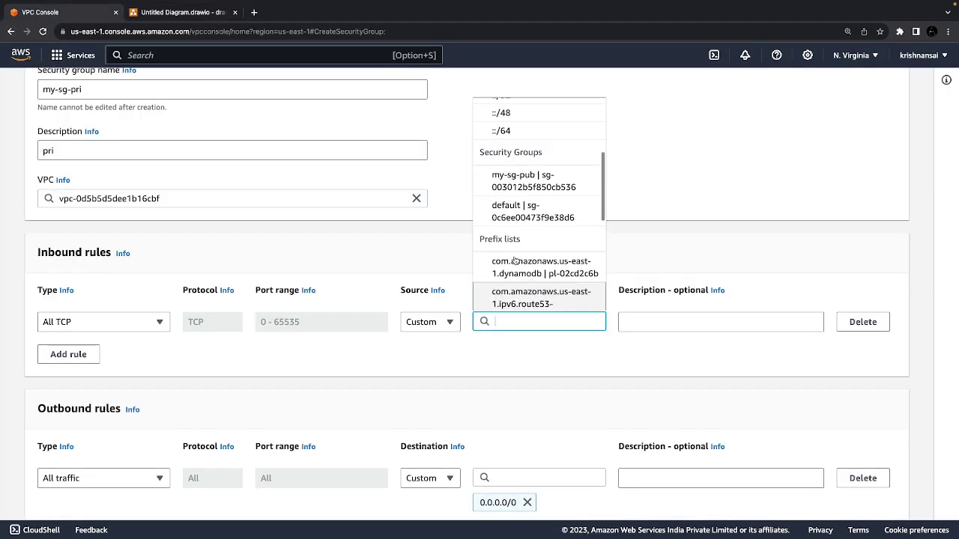
left_click(516, 180)
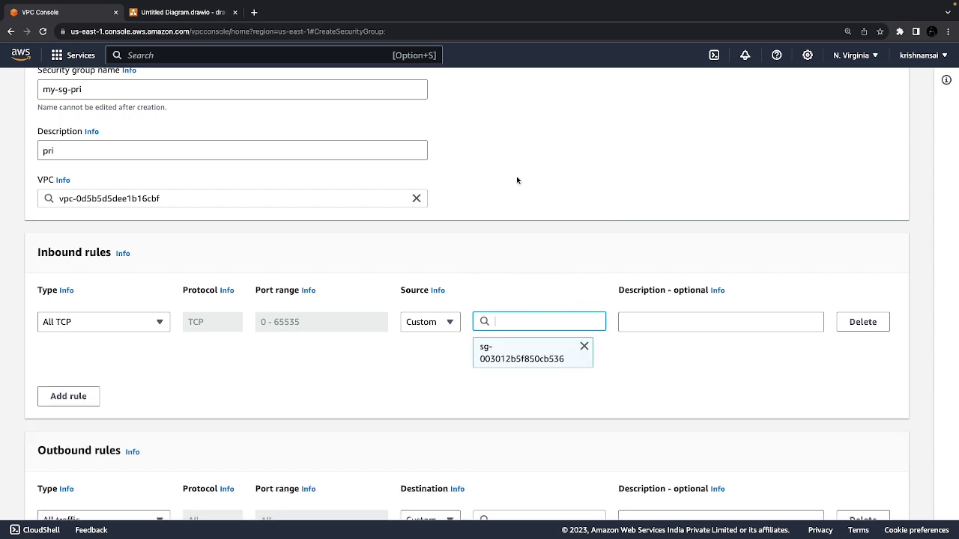
scroll(517, 180, "down", 3)
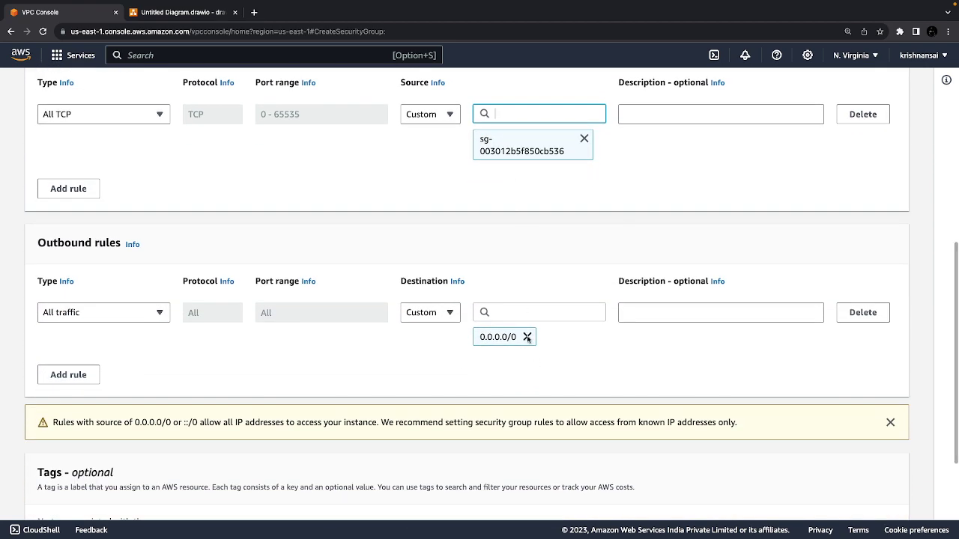
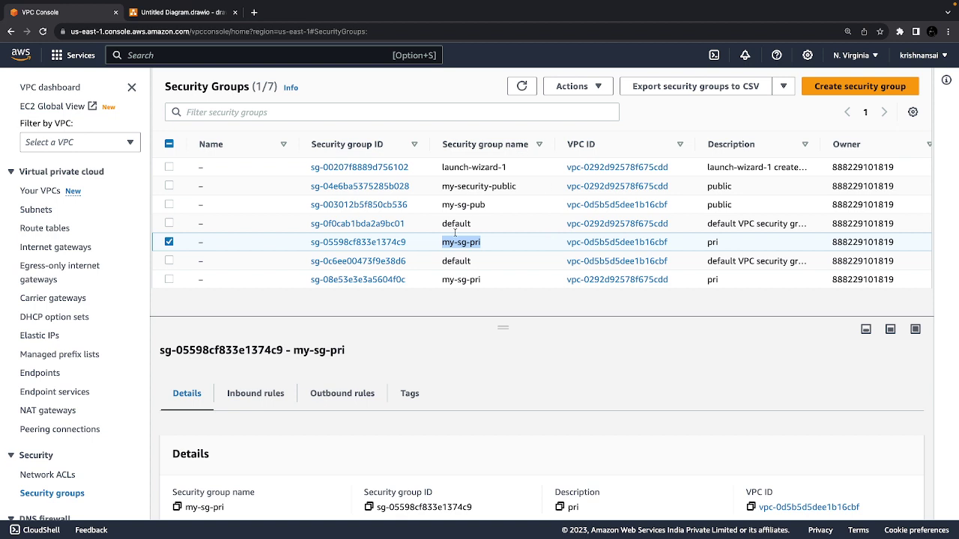
- Select my-sg-pub in the security group list, reload the list and review the groups
triple_click(460, 205)
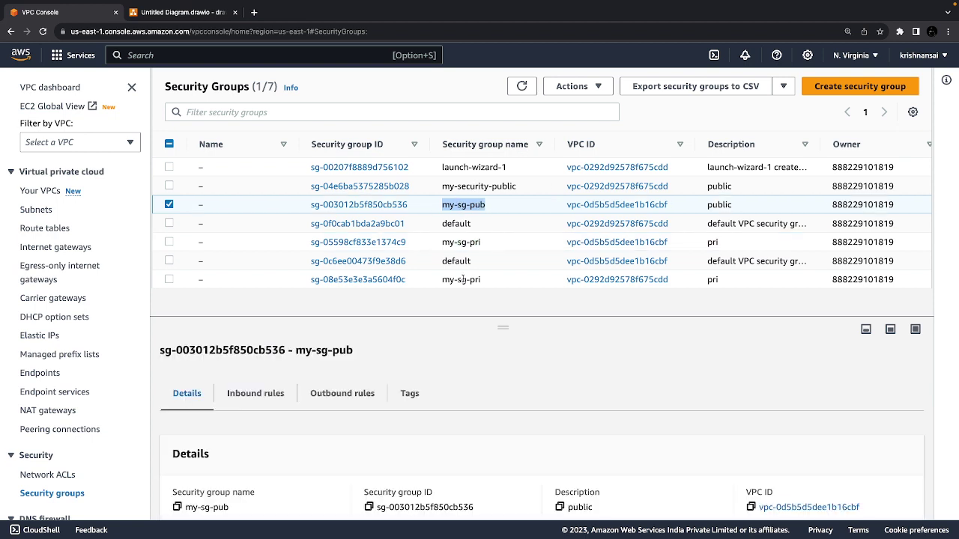
left_click(521, 87)
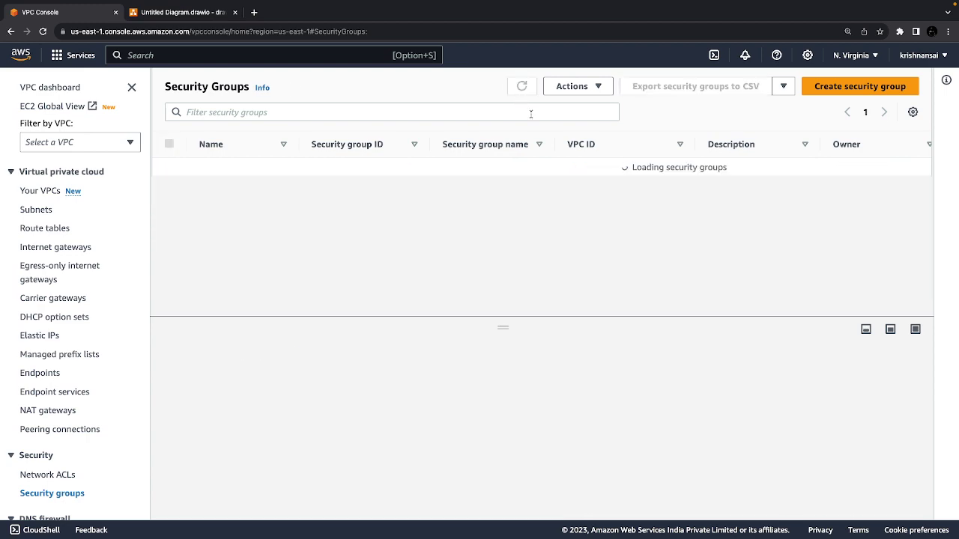
scroll(594, 240, "down", 1)
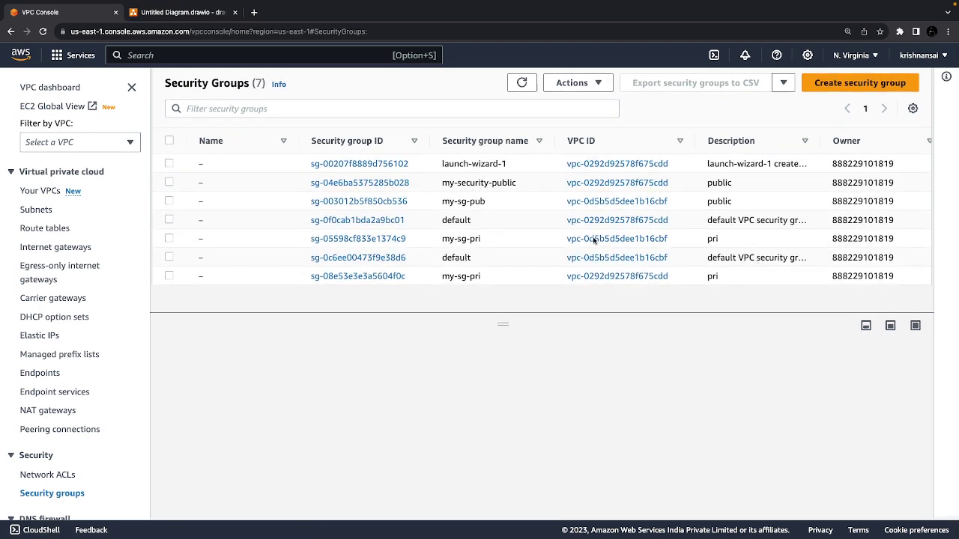
scroll(594, 240, "up", 2)
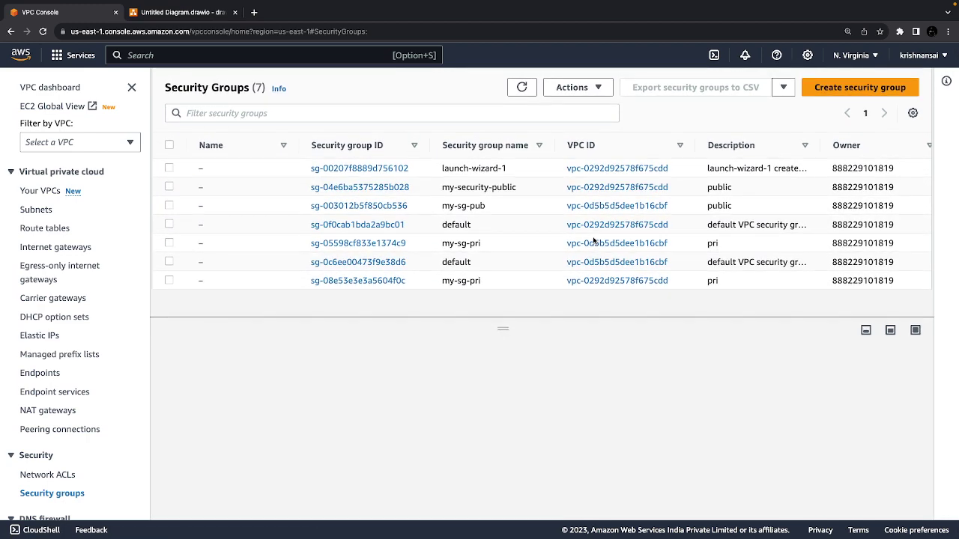
- Switch to the draw.io diagram and examine the my-igw gateway and the public route table
left_click(161, 16)
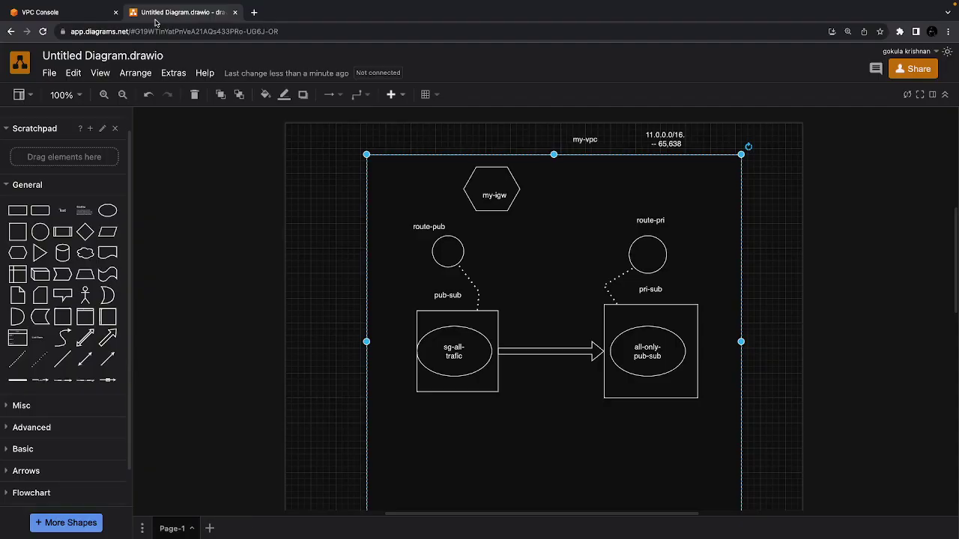
left_click(317, 231)
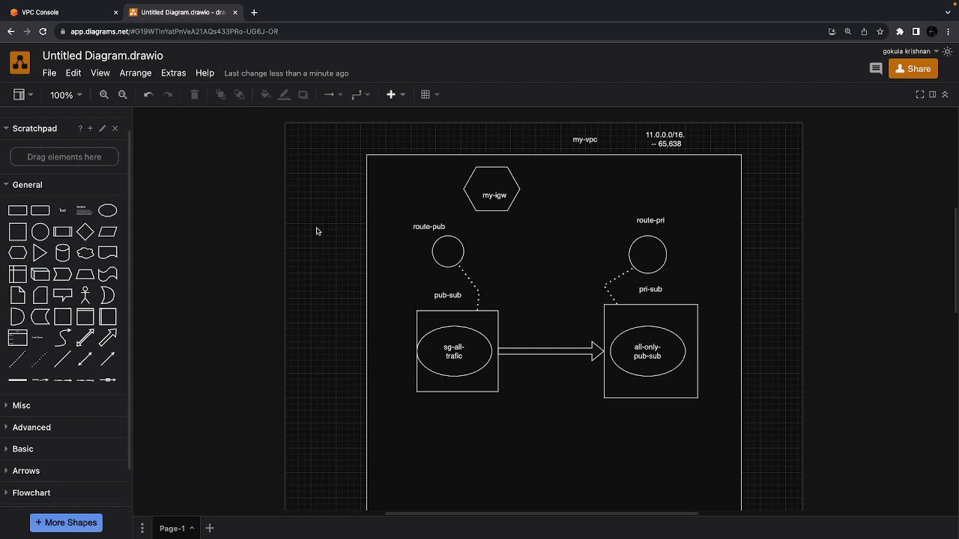
mouse_move(490, 193)
mouse_move(452, 238)
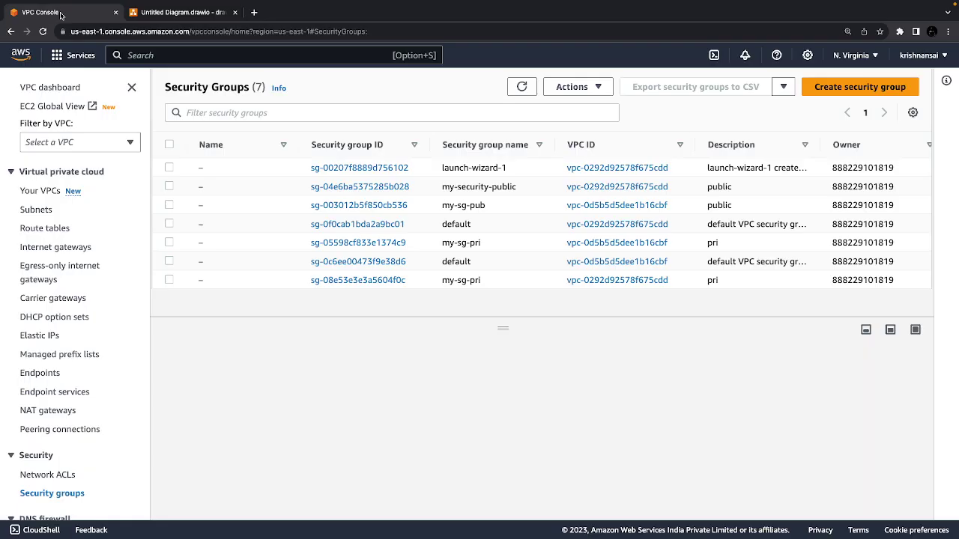
- Switch to the VPC console, view the route-pub route table's details and return to the route table list
left_click(64, 13)
left_click(43, 230)
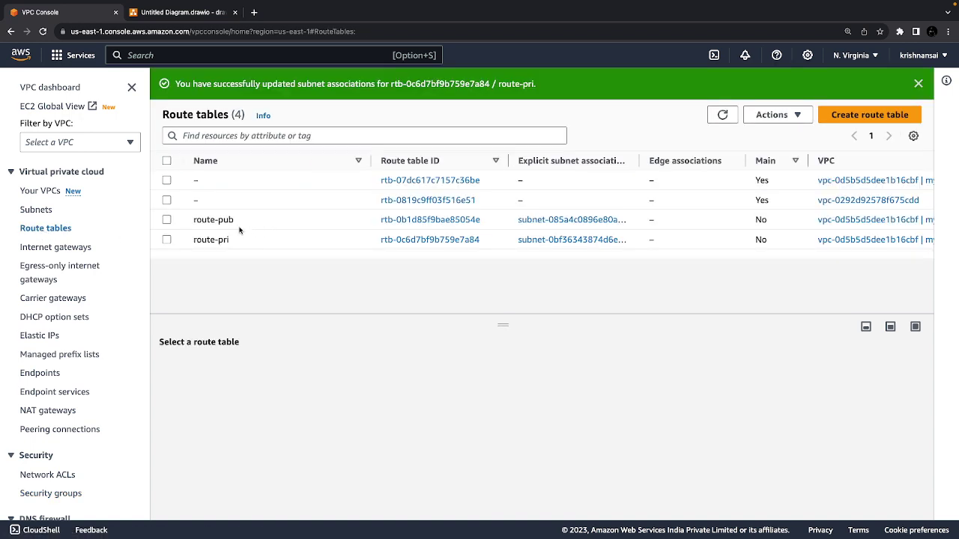
left_click(431, 220)
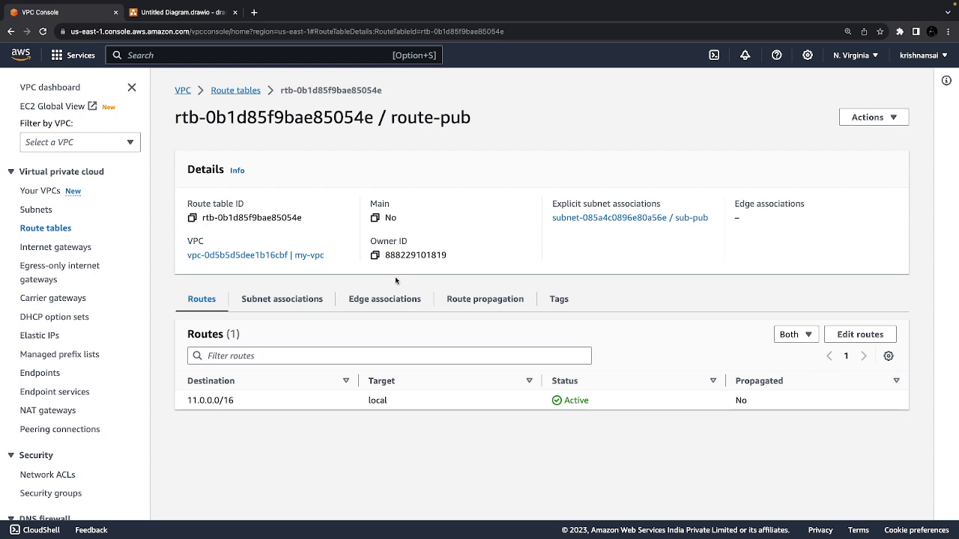
key("alt+Left")
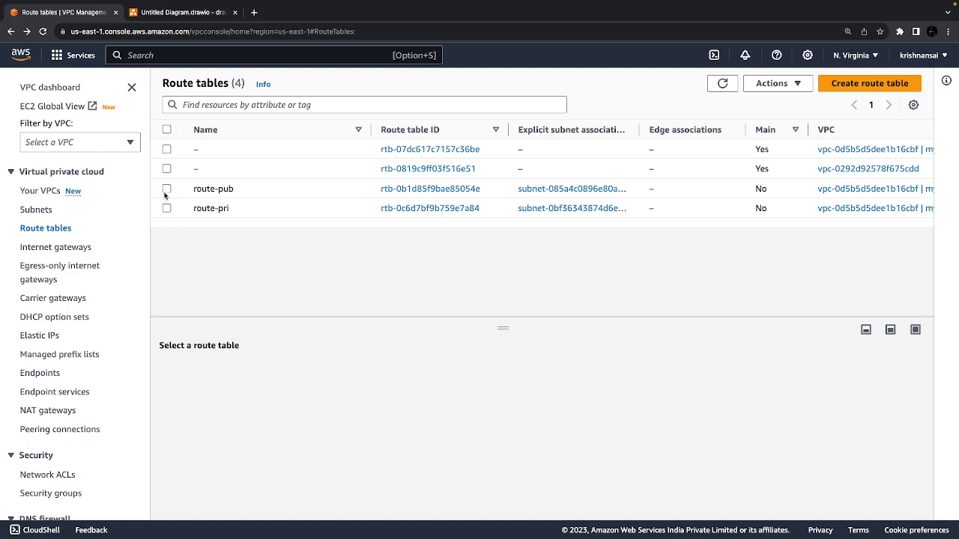
- Inspect the routes of route-pub in its route editor and leave without saving
left_click(166, 188)
left_click(779, 83)
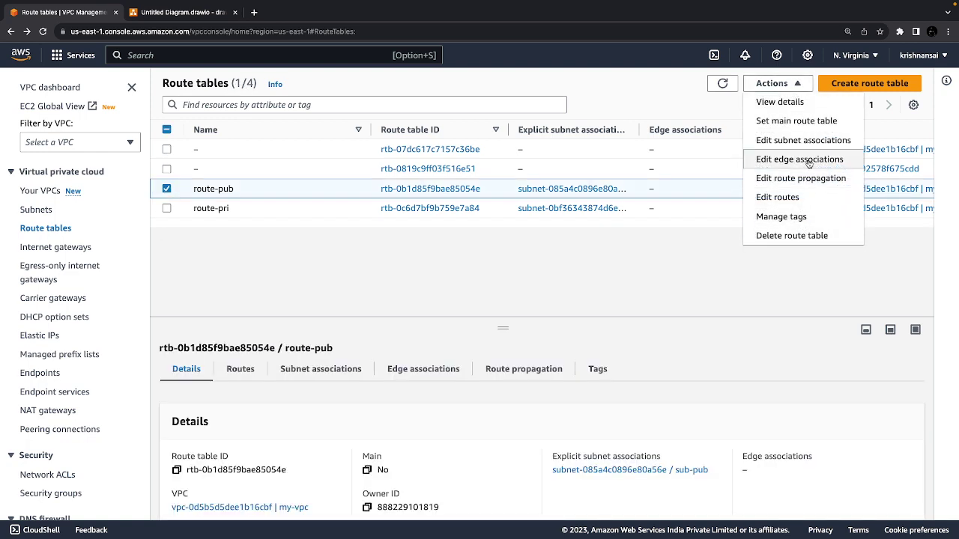
left_click(779, 197)
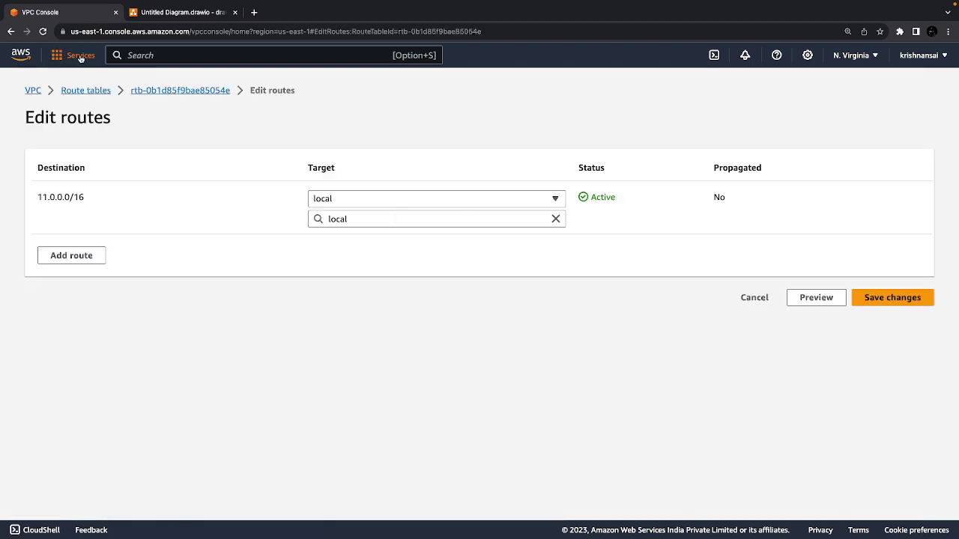
left_click(85, 91)
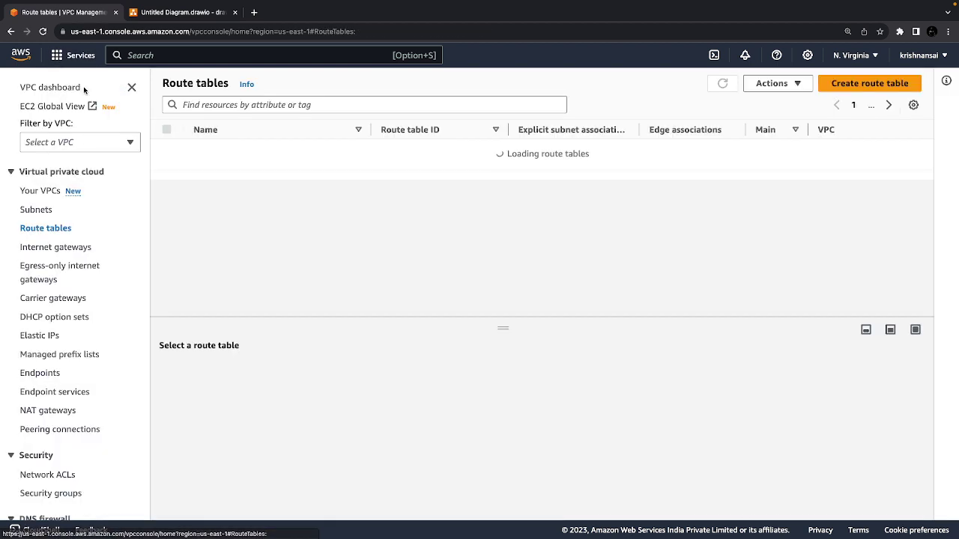
- Check the VPC attachment of the my-igw internet gateway
left_click(32, 249)
left_click(167, 169)
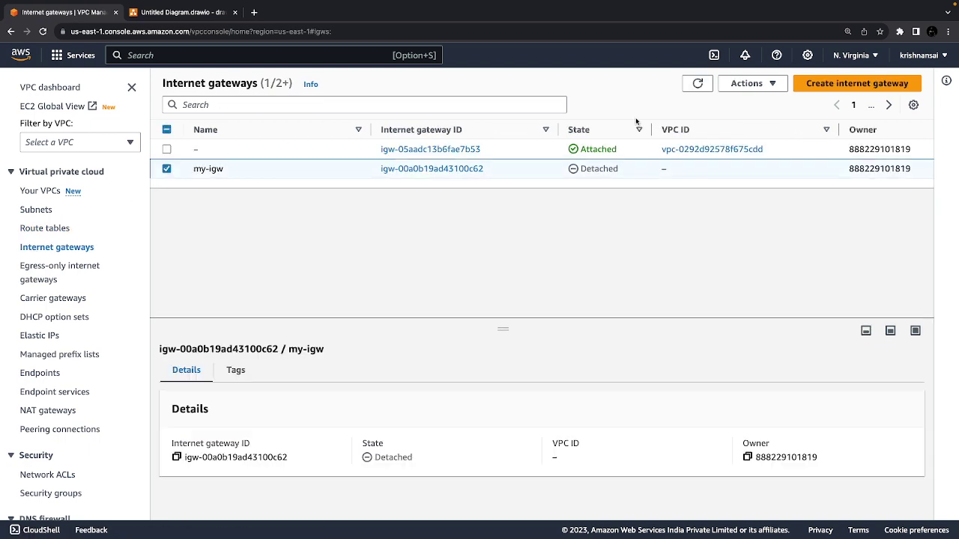
left_click(736, 86)
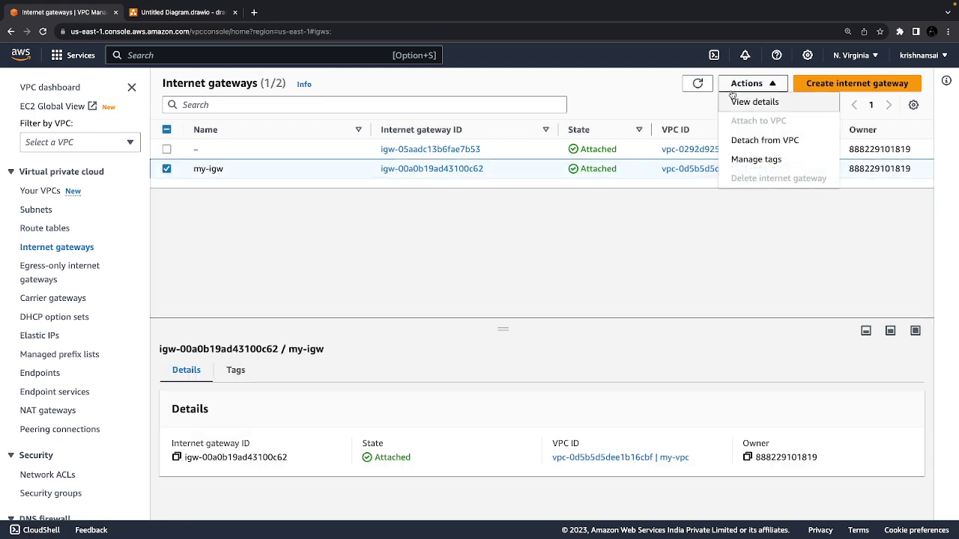
left_click(505, 192)
- Select the route-pub route table and review its details and available actions
left_click(30, 227)
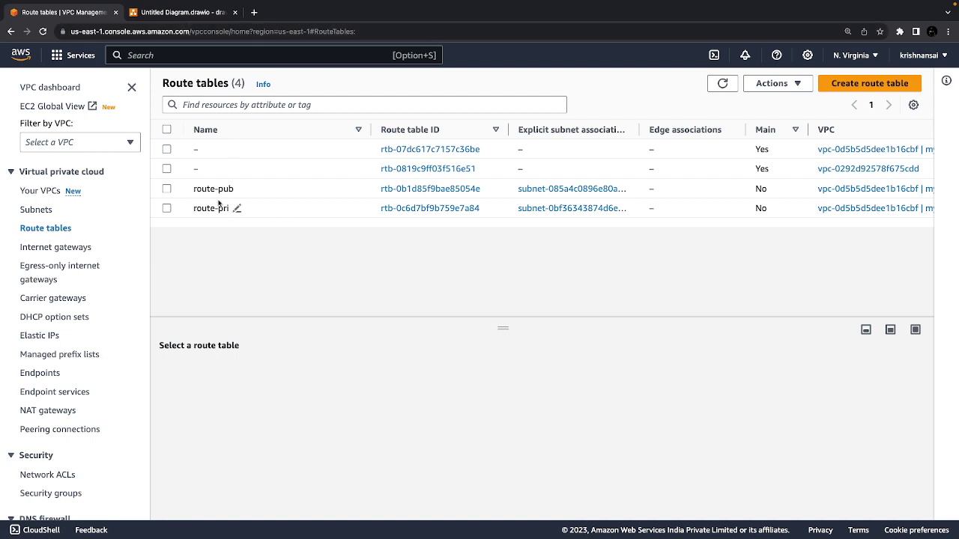
left_click(167, 189)
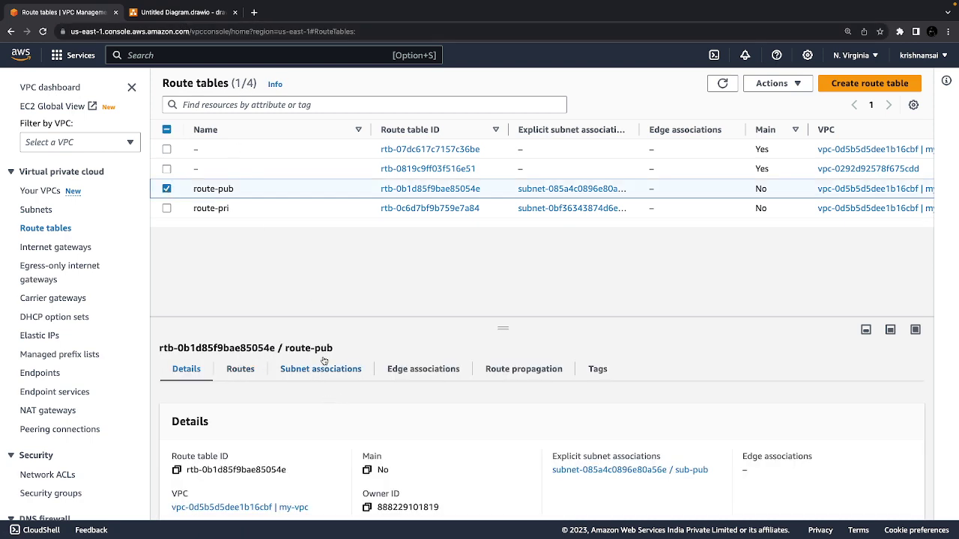
scroll(289, 377, "down", 1)
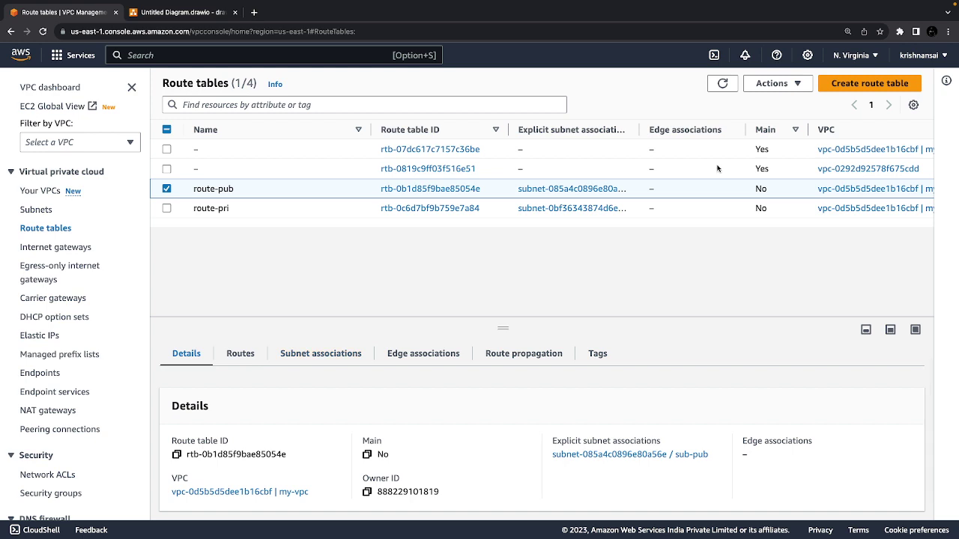
left_click(767, 88)
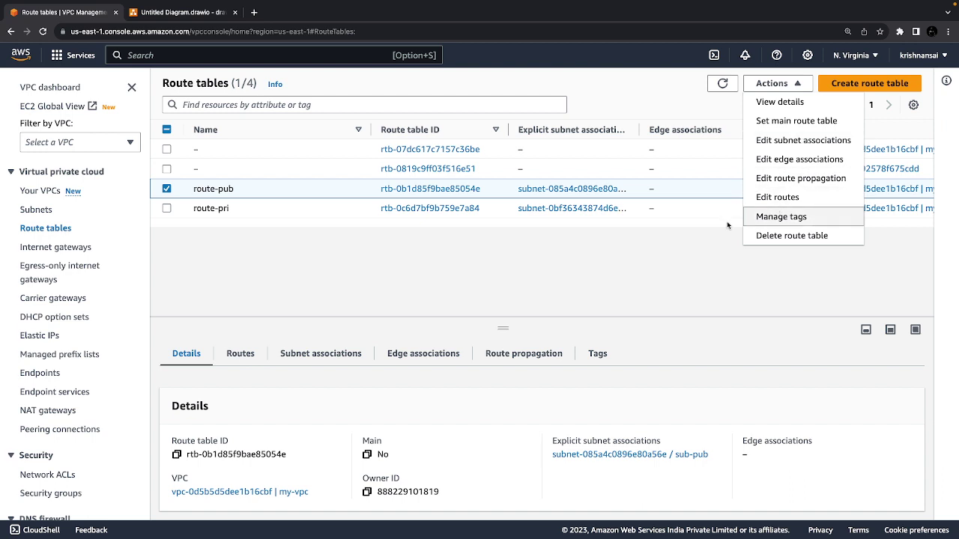
- Select the sub-pub subnet and review its details and available actions
left_click(35, 211)
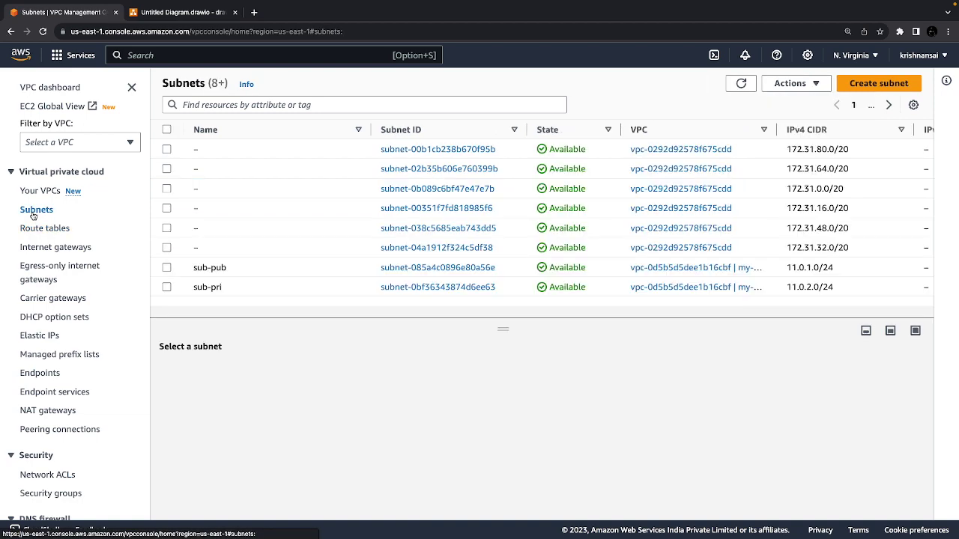
left_click(165, 270)
left_click(770, 85)
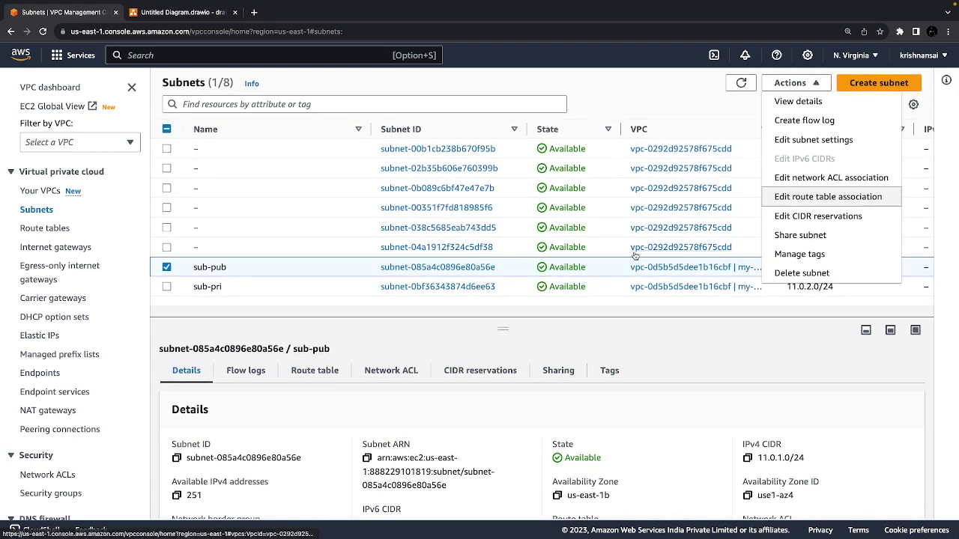
scroll(299, 419, "down", 2)
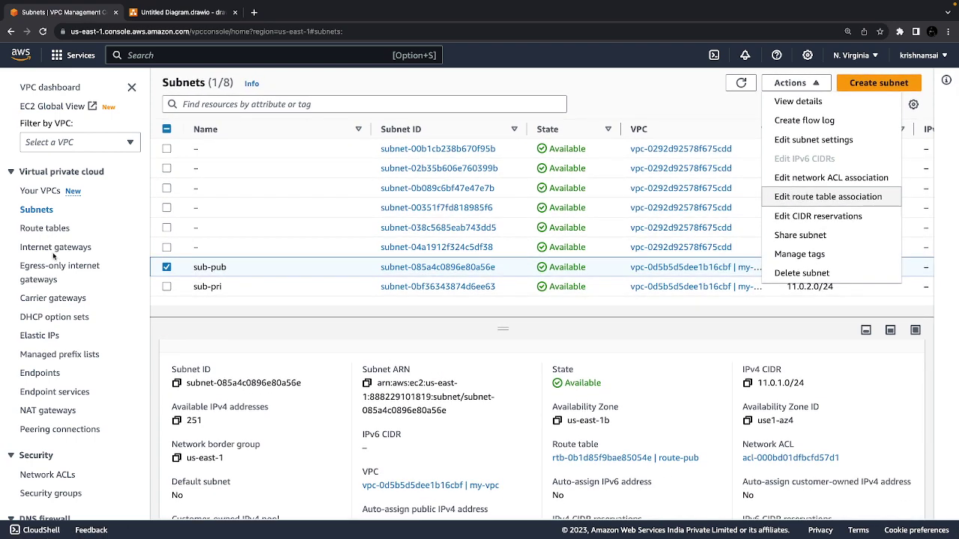
- Edit the routes of the route-pub route table and add a route with destination 0.0.0.0/0
left_click(55, 227)
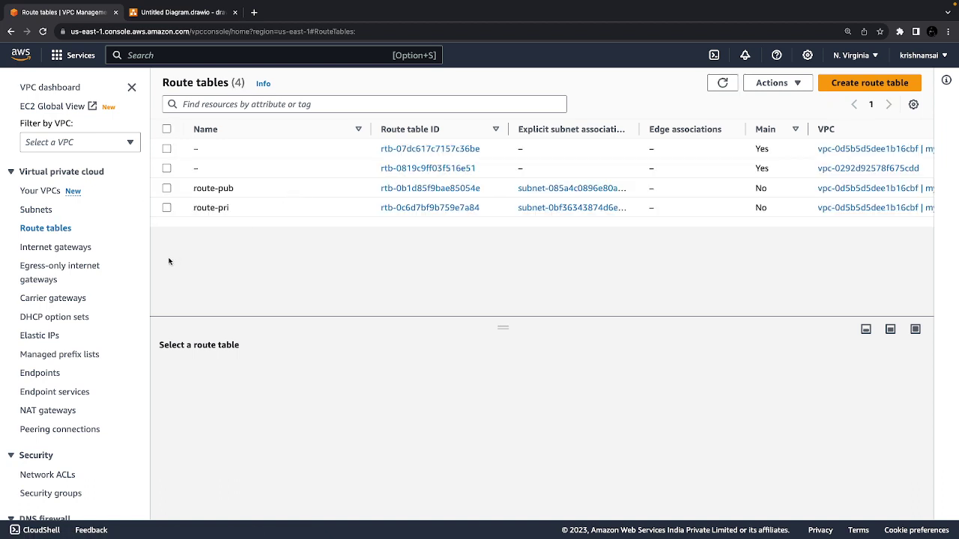
left_click(166, 189)
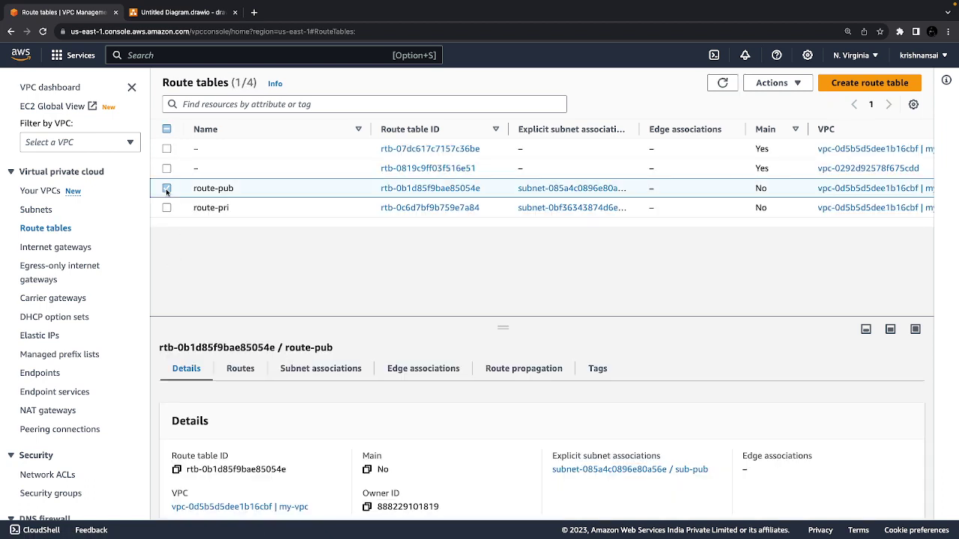
left_click(778, 82)
left_click(788, 197)
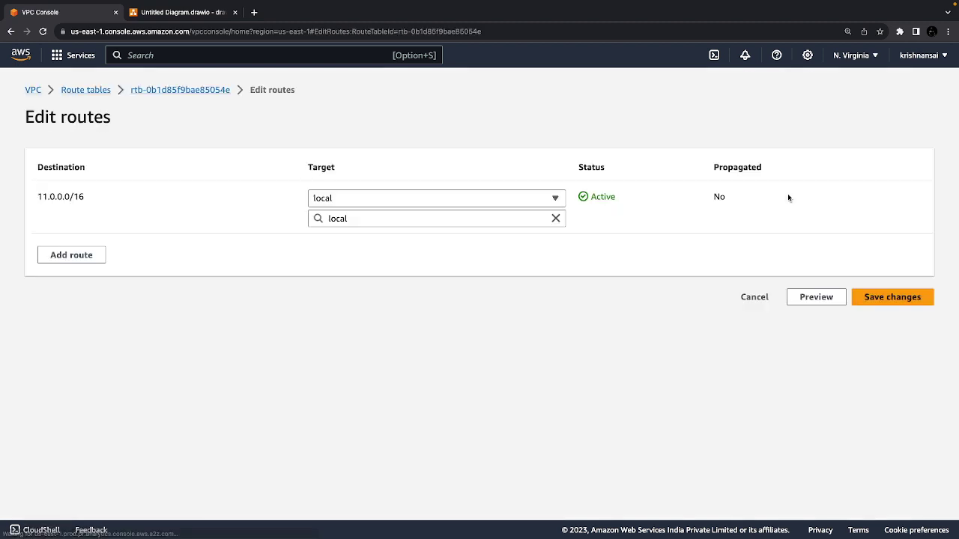
left_click(85, 258)
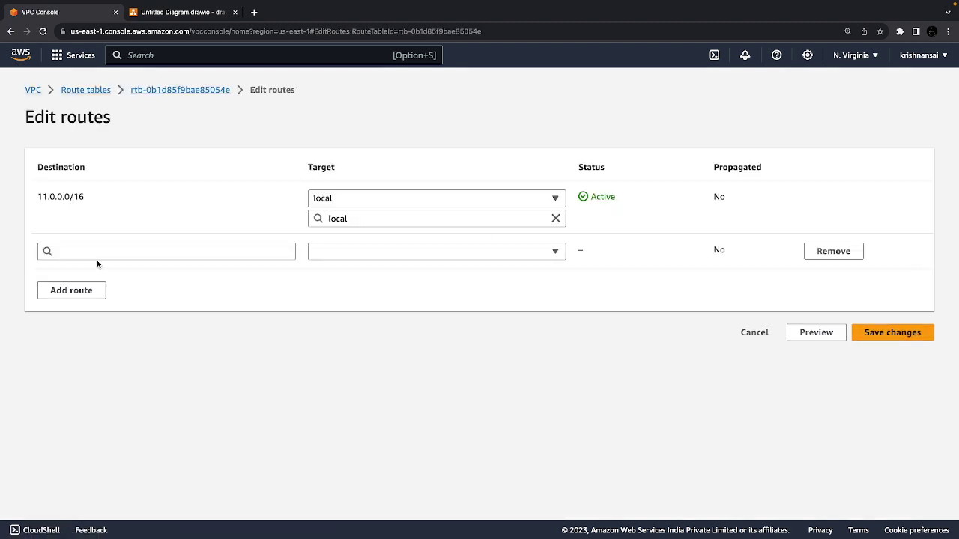
left_click(88, 253)
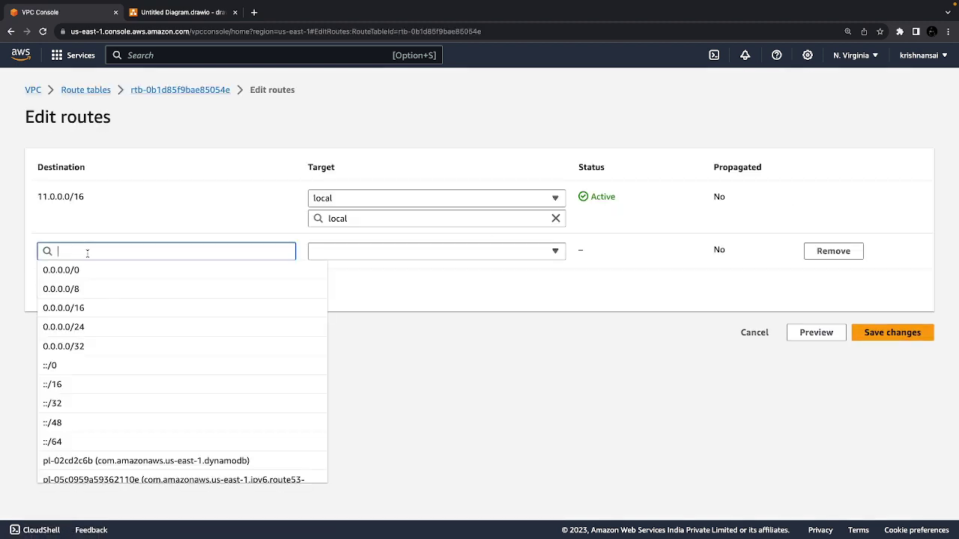
left_click(321, 249)
left_click(216, 249)
left_click(151, 271)
- Target the 0.0.0.0/0 route at the my-igw internet gateway and save the route changes
left_click(381, 253)
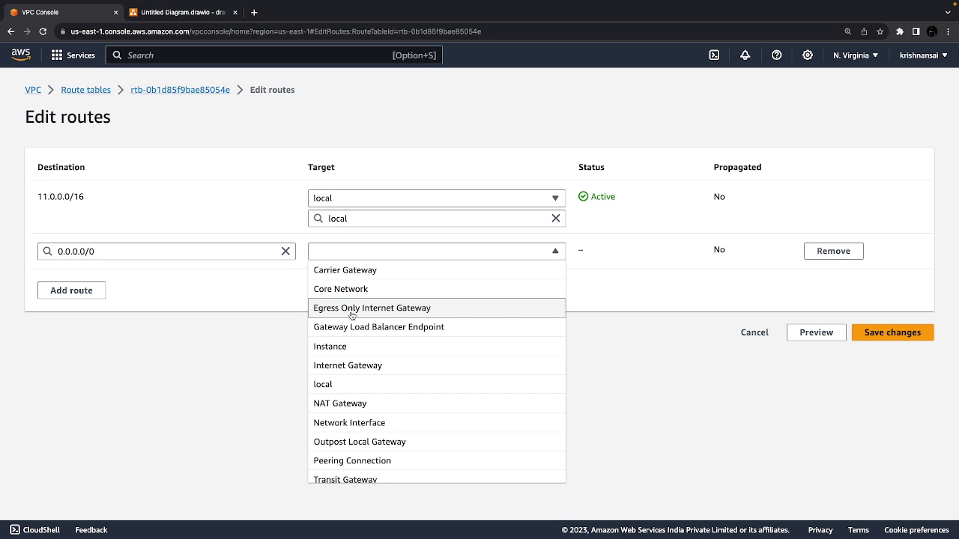
left_click(390, 372)
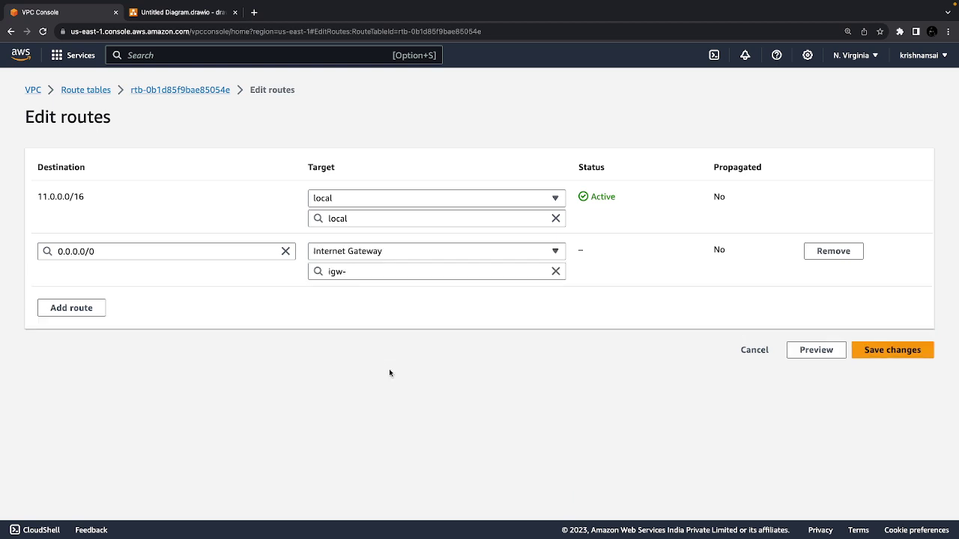
left_click(487, 272)
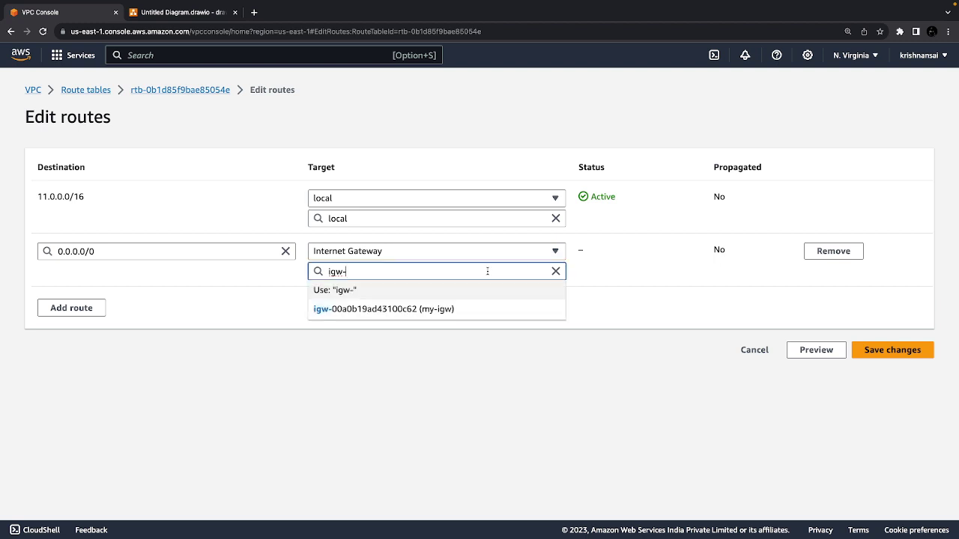
left_click(477, 310)
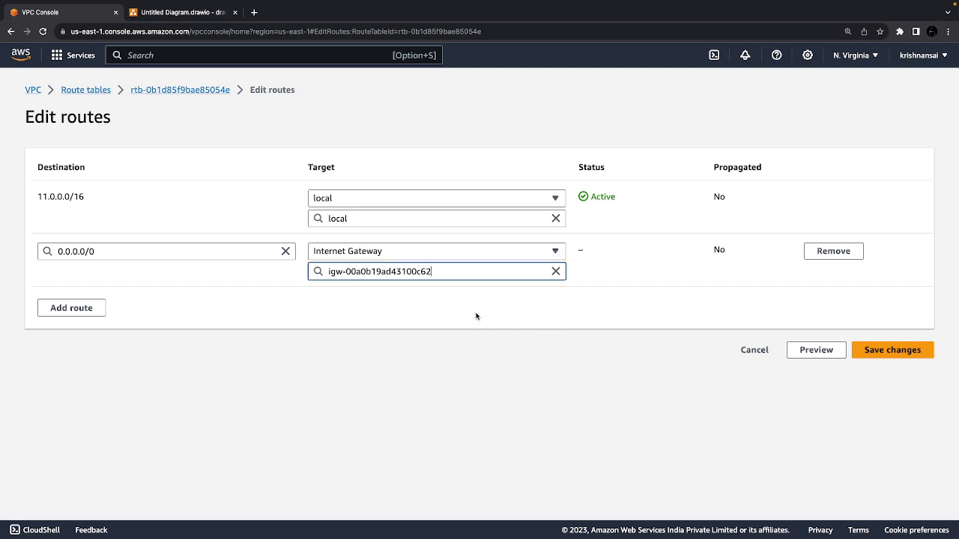
left_click(908, 352)
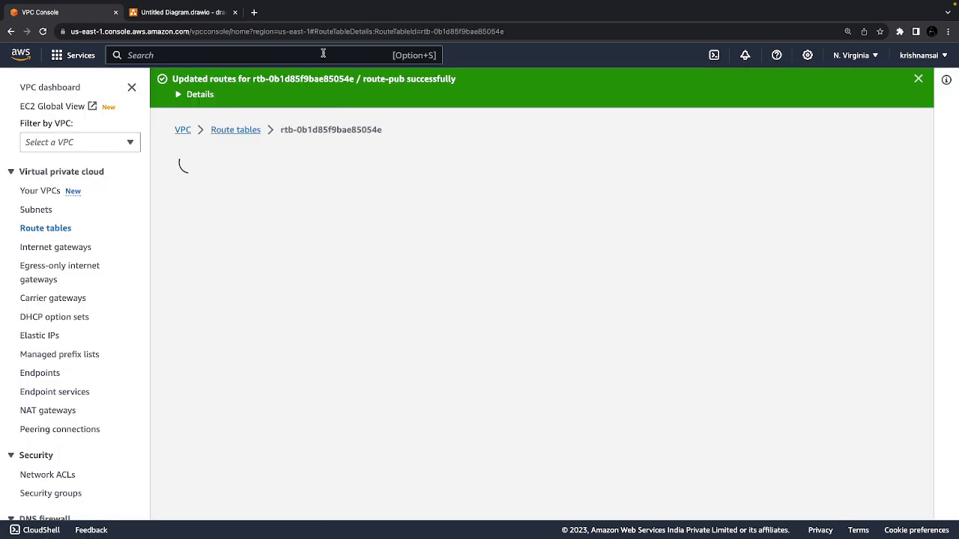
- Switch to the draw.io diagram and connect the my-igw hexagon to the route-pub circle with a dotted line
left_click(194, 14)
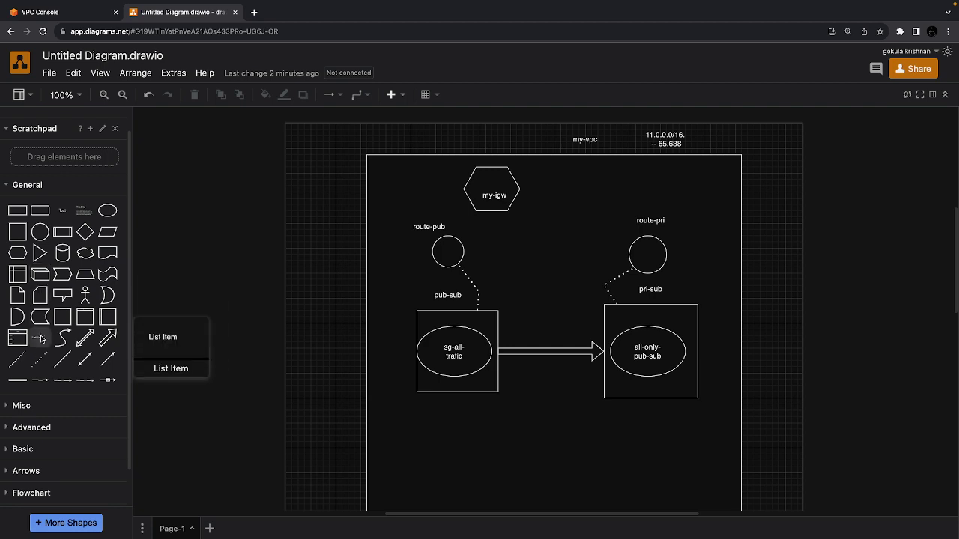
left_click(40, 360)
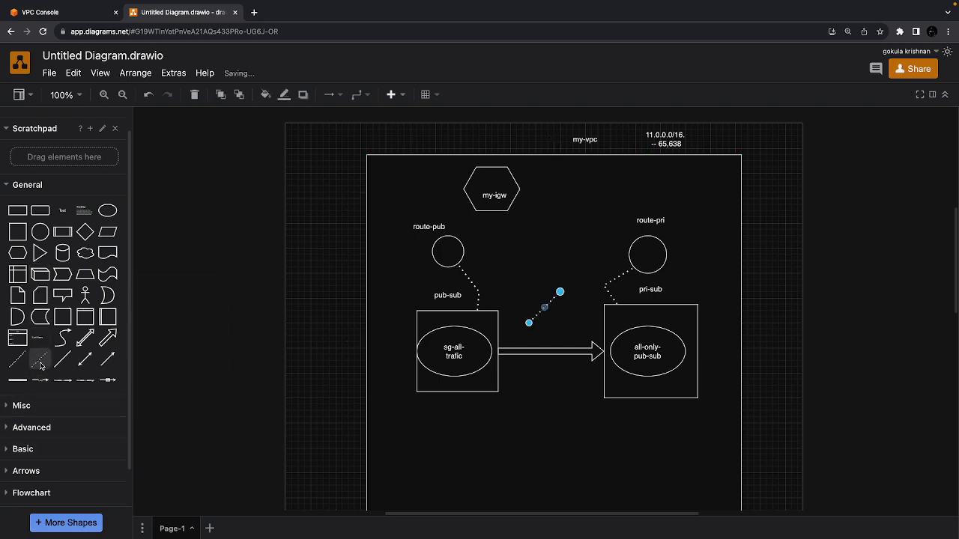
left_click_drag(39, 360, 156, 346)
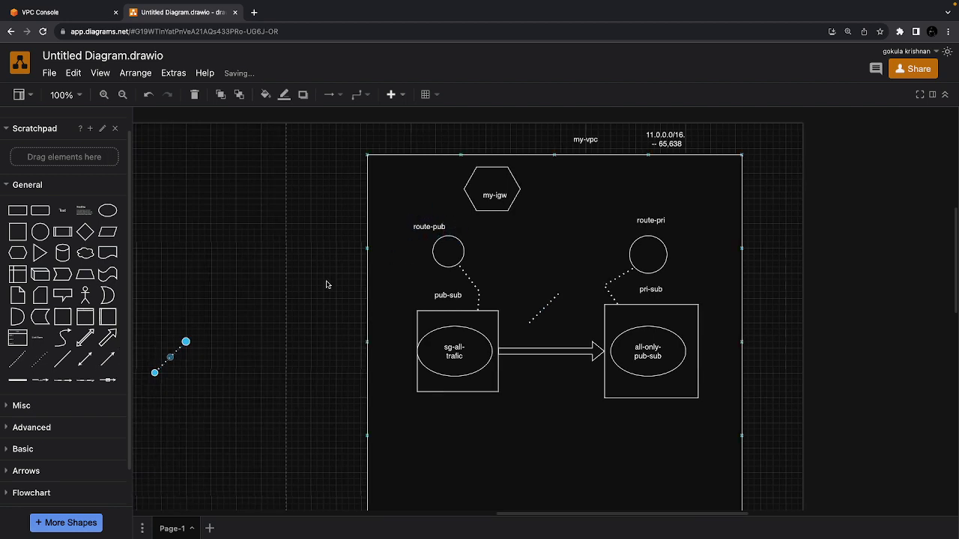
left_click_drag(170, 357, 491, 229)
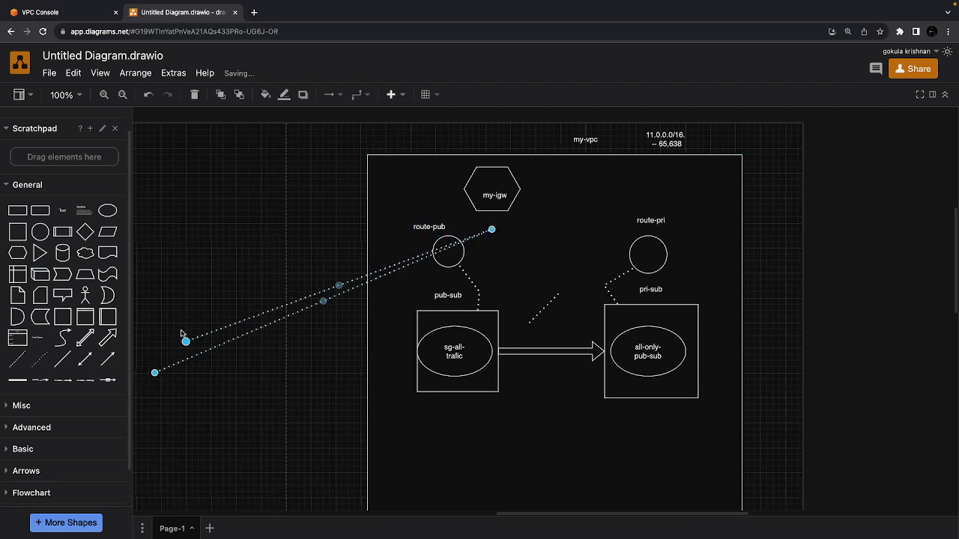
left_click_drag(186, 342, 474, 206)
left_click_drag(156, 374, 454, 241)
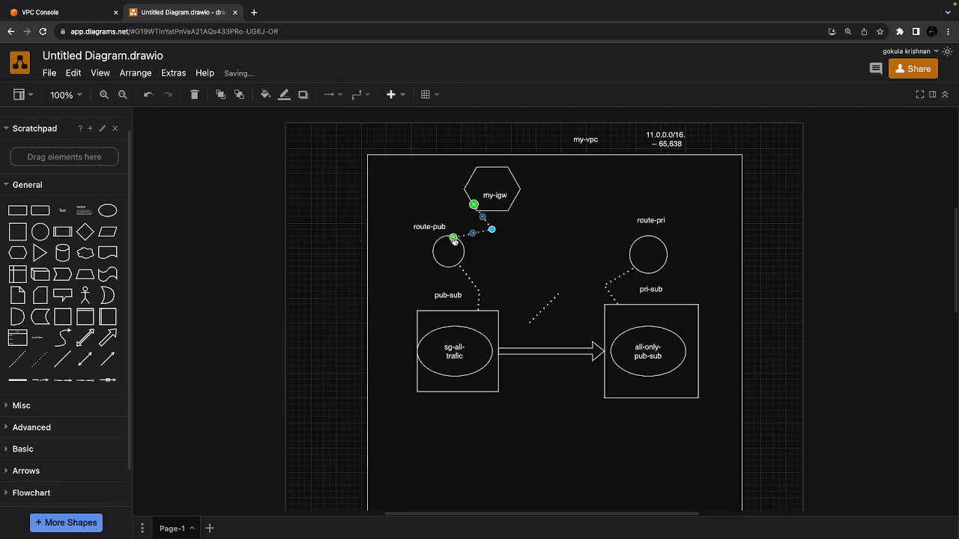
left_click(511, 253)
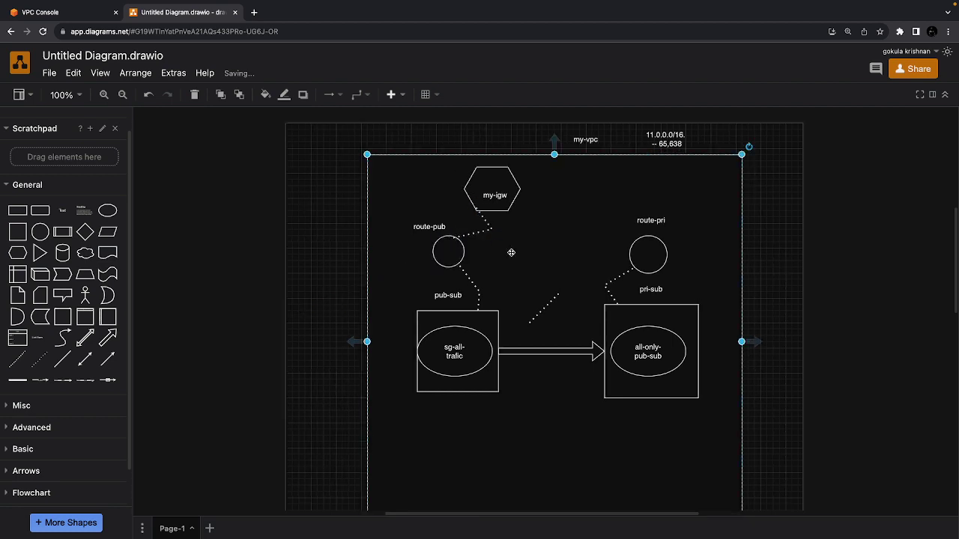
left_click(545, 304)
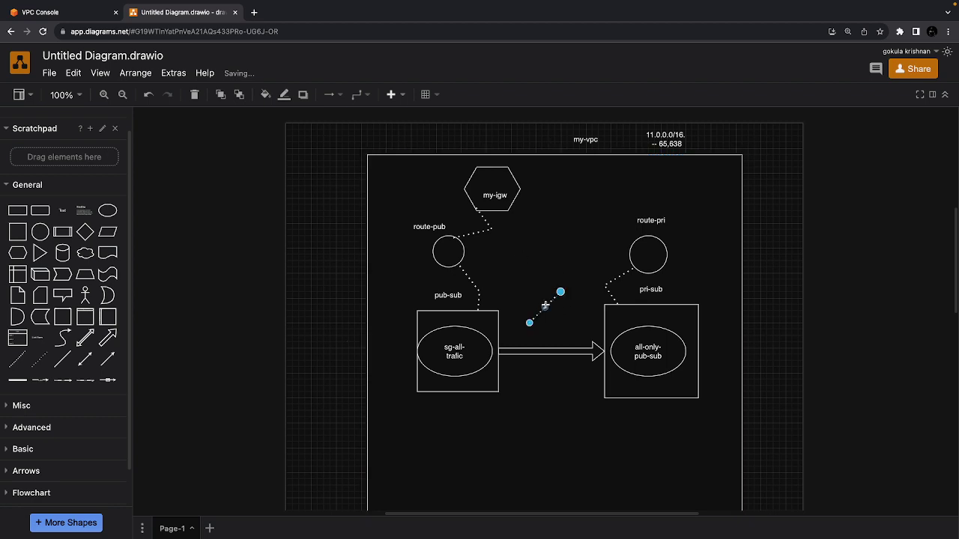
left_click(545, 271)
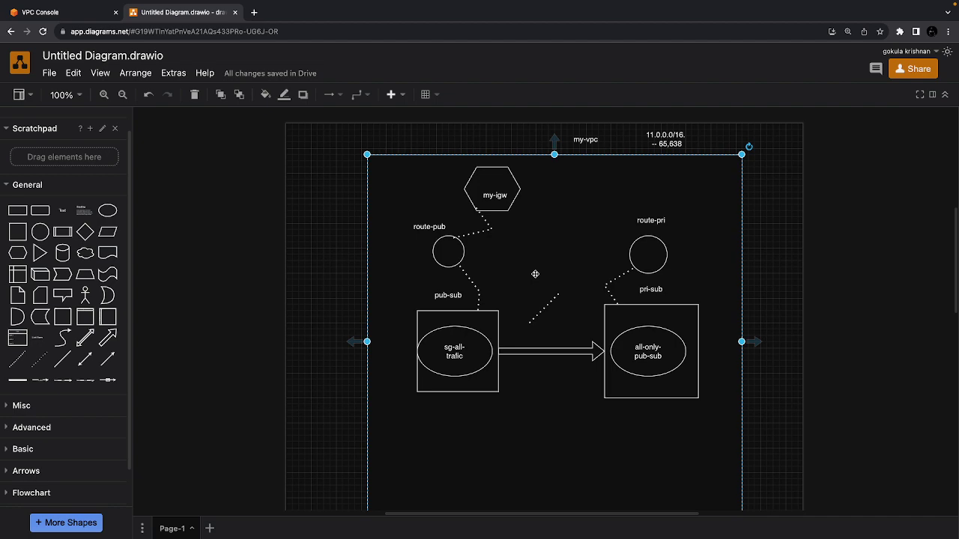
- Return to the AWS VPC console and start creating a NAT gateway named my-nat
left_click(41, 13)
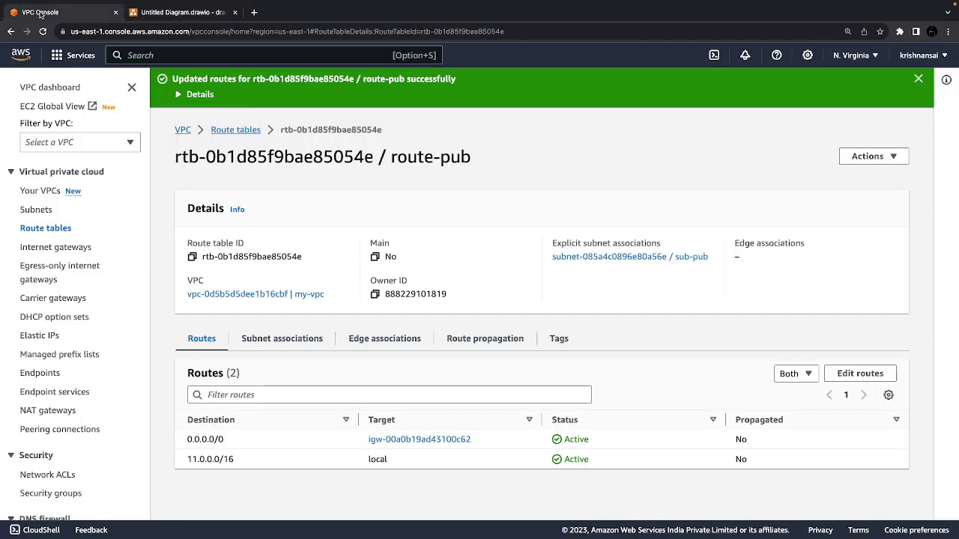
scroll(83, 316, "down", 3)
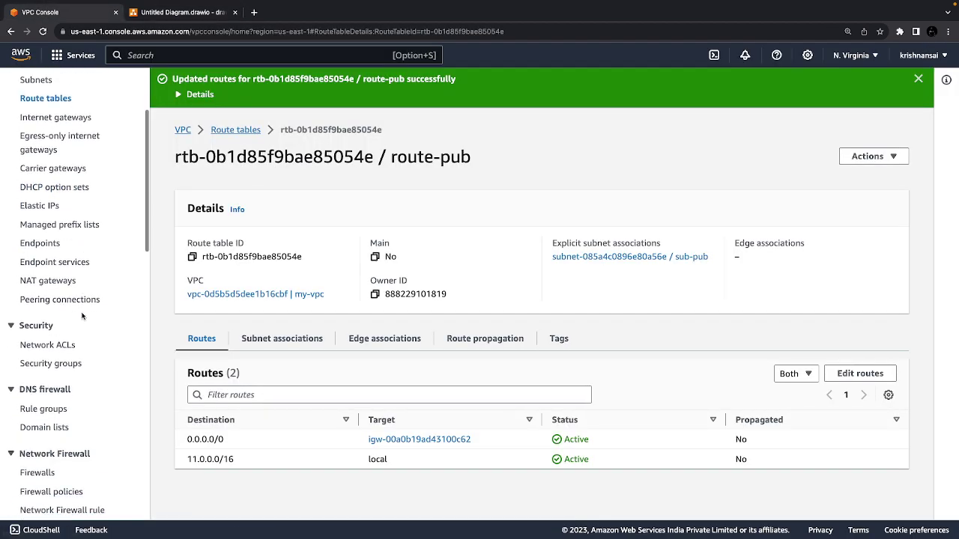
scroll(82, 316, "down", 2)
scroll(82, 316, "up", 2)
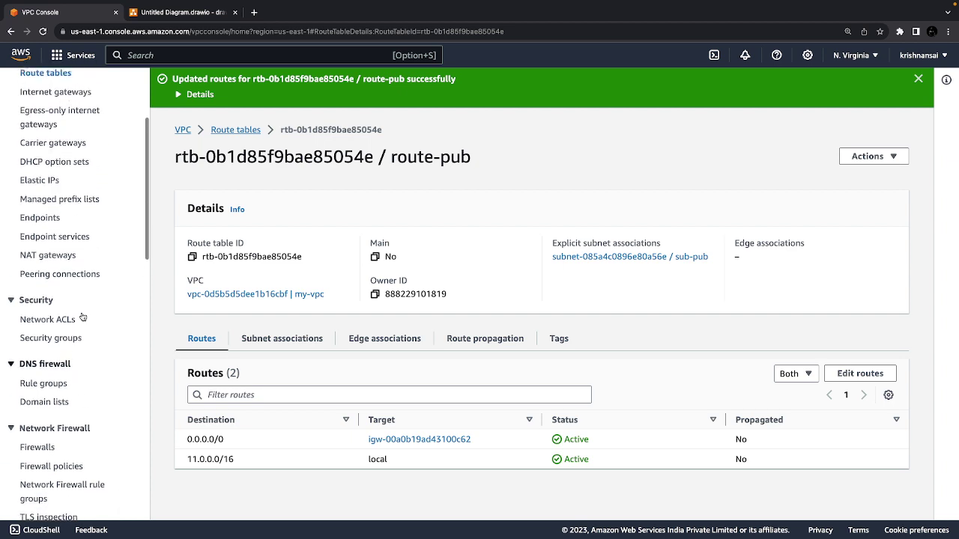
left_click(48, 257)
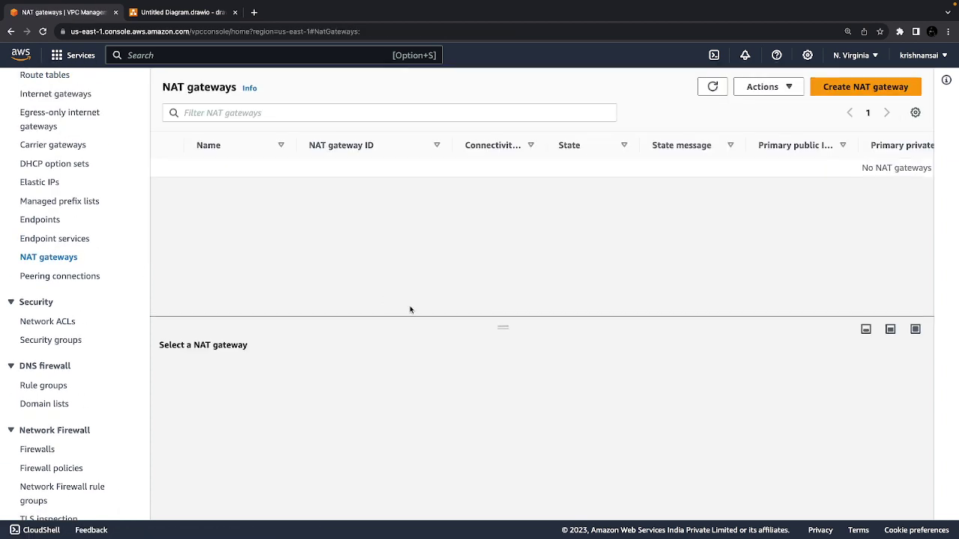
left_click(863, 83)
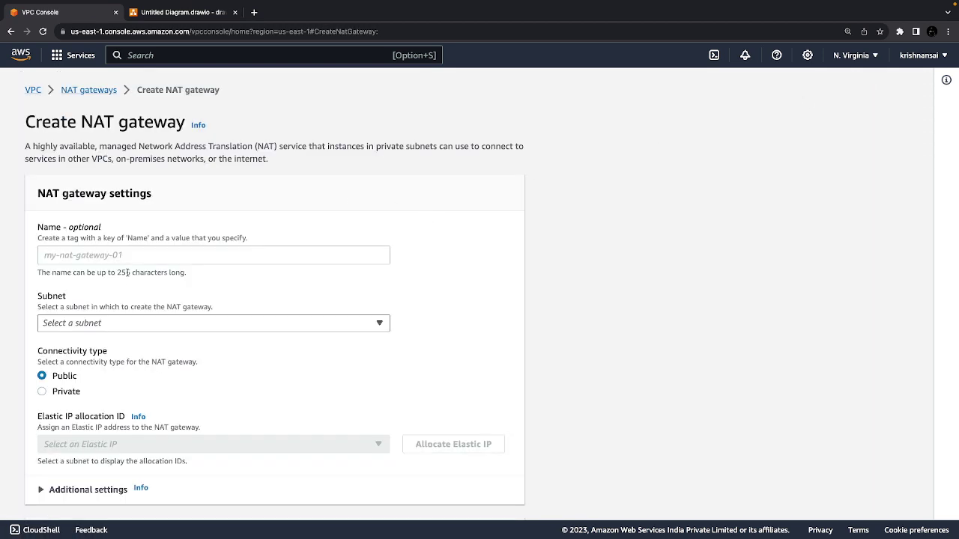
left_click(116, 258)
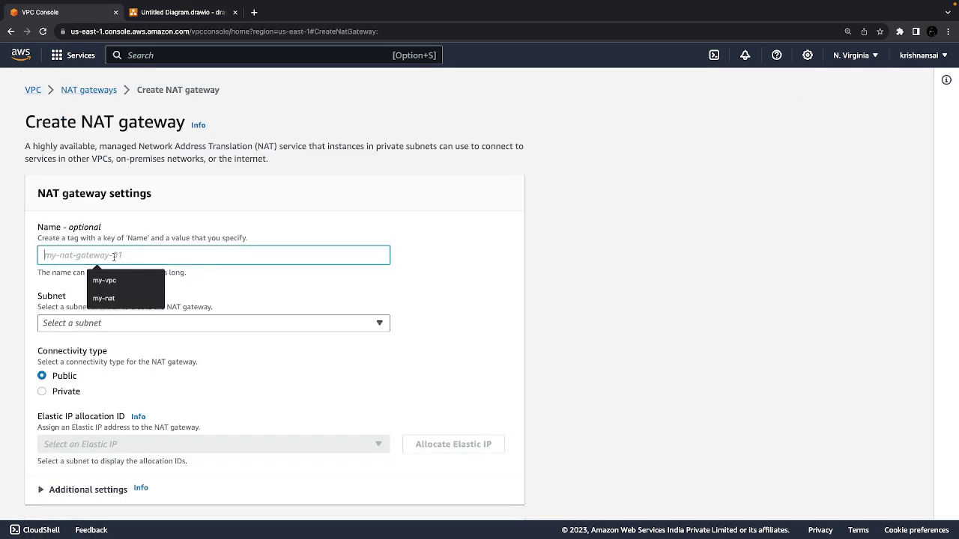
type("my-nat")
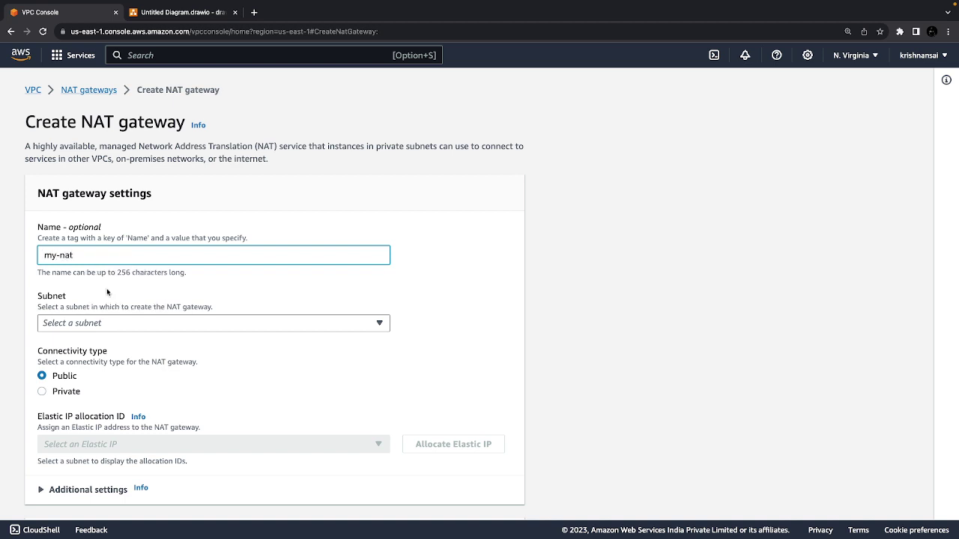
- Look through the subnets available for the my-nat gateway
left_click(96, 326)
scroll(111, 275, "down", 1)
scroll(111, 274, "down", 1)
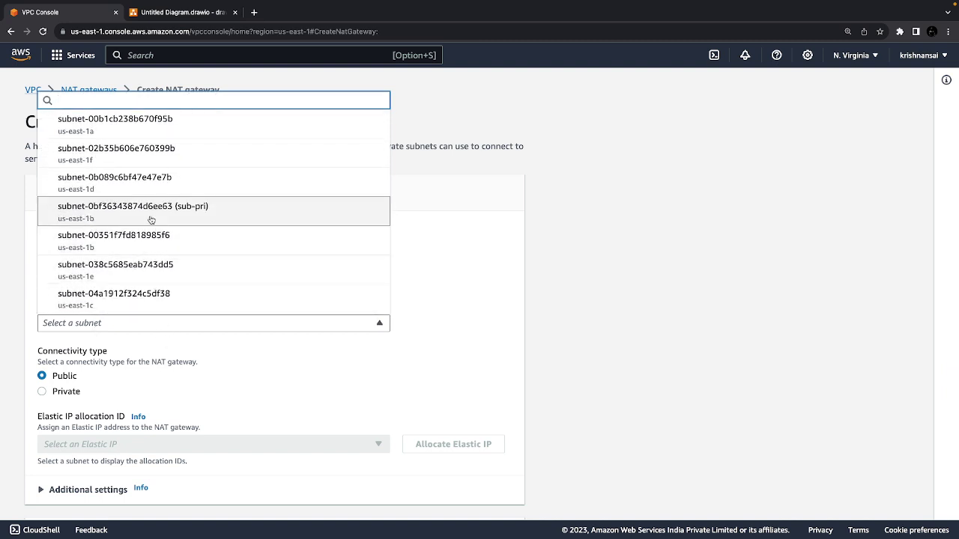
scroll(151, 219, "up", 1)
scroll(150, 218, "down", 1)
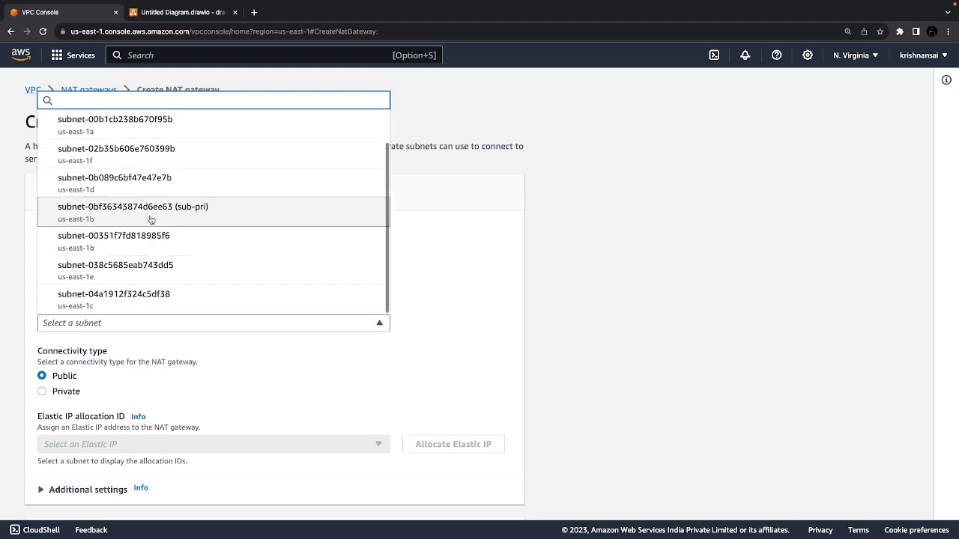
- Choose the sub-pri subnet for the my-nat NAT gateway
scroll(149, 217, "up", 1)
scroll(150, 203, "down", 1)
left_click(133, 220)
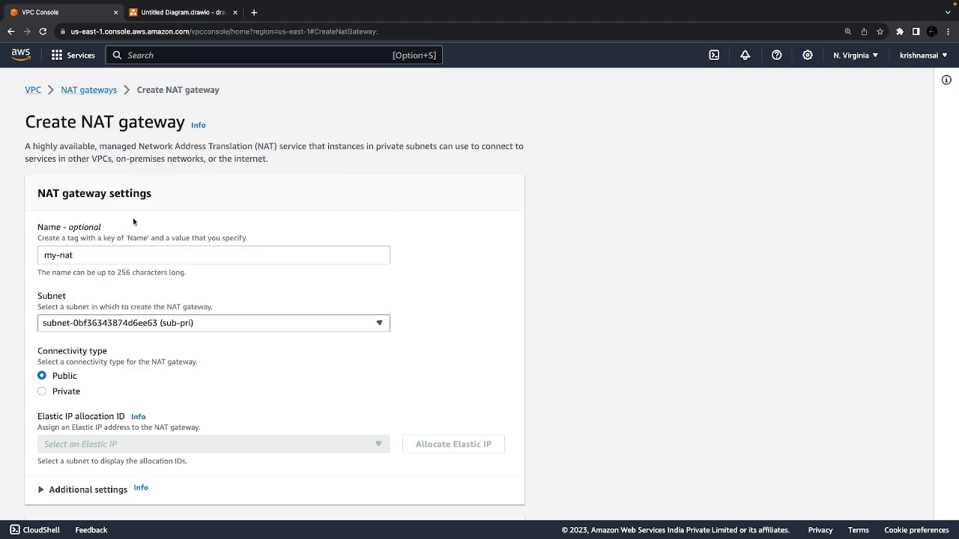
scroll(133, 217, "down", 1)
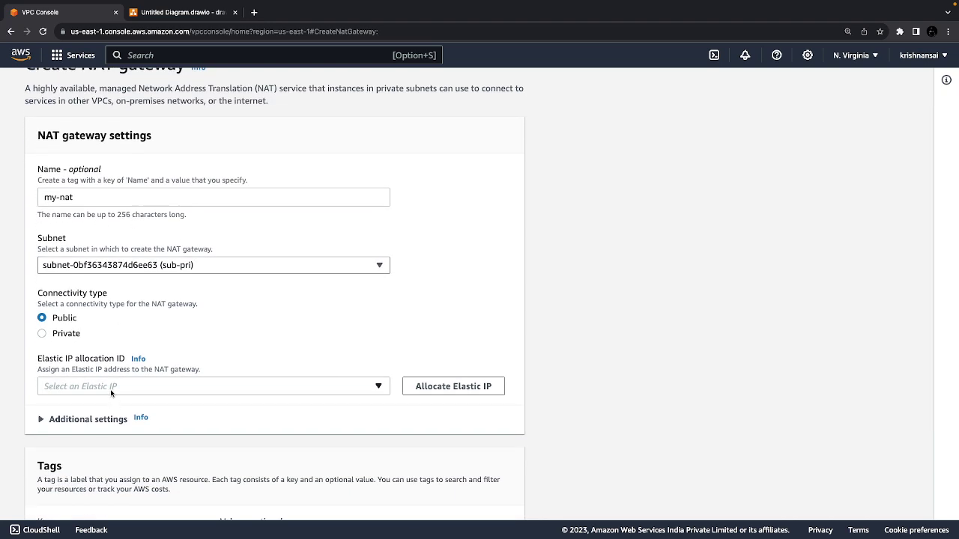
scroll(111, 389, "down", 1)
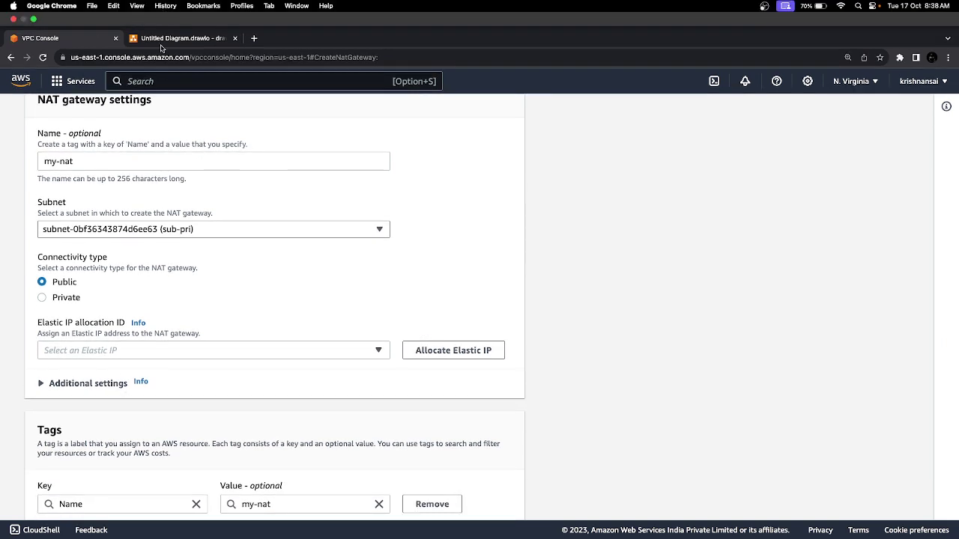
- Switch to the draw.io diagram and add a diamond shape inside my-vpc, between the my-igw hexagon and the route-pri label
key("super+l")
left_click(163, 40)
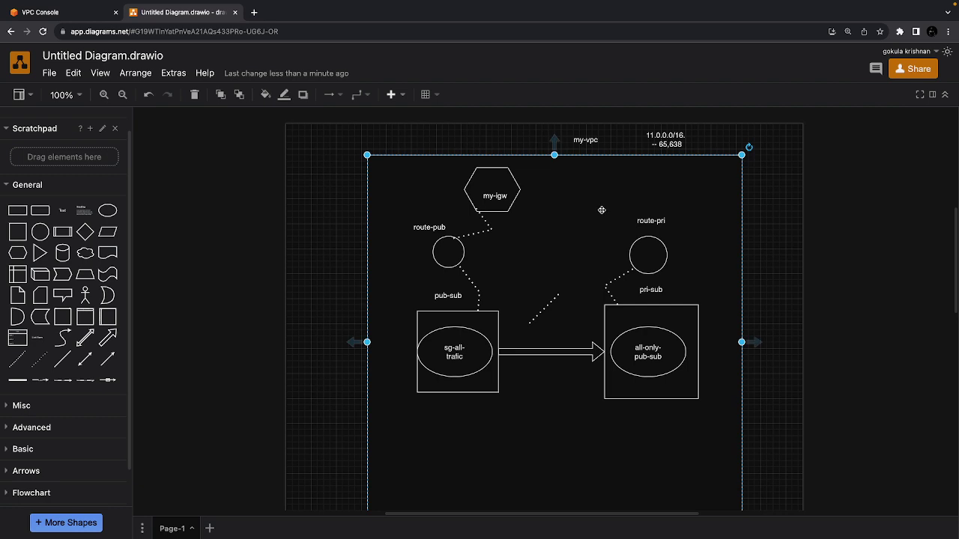
left_click(85, 232)
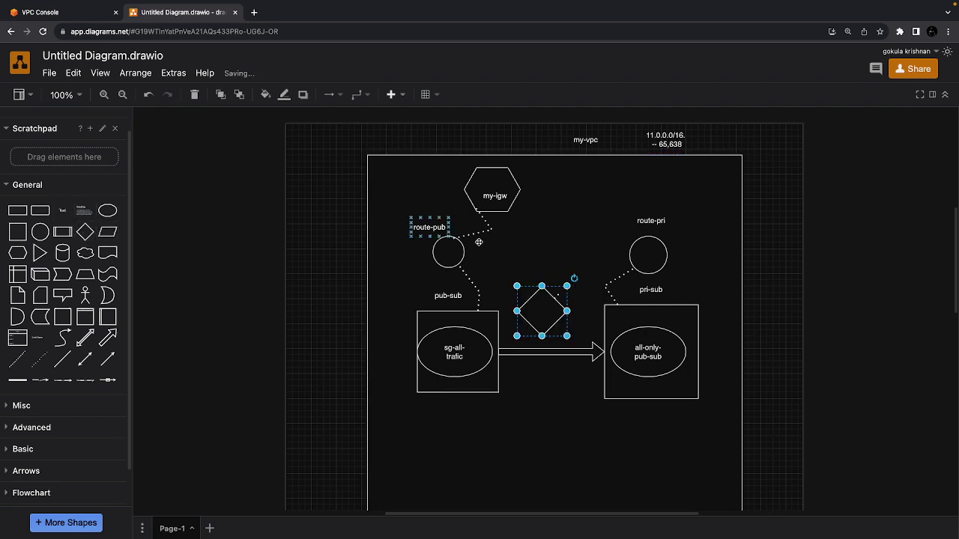
left_click_drag(552, 315, 578, 213)
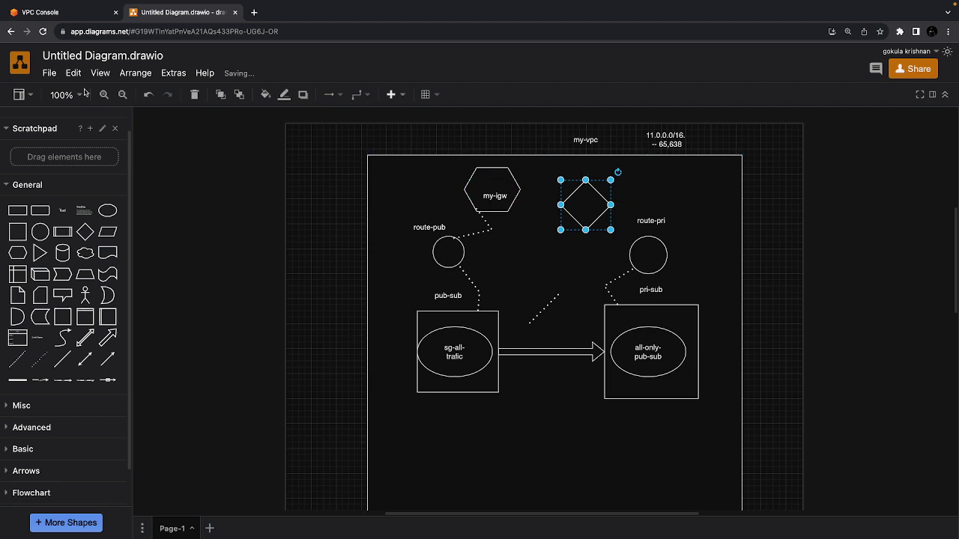
- Switch back to the AWS VPC console and allocate a new Elastic IP for the NAT gateway
left_click(46, 13)
scroll(167, 413, "down", 2)
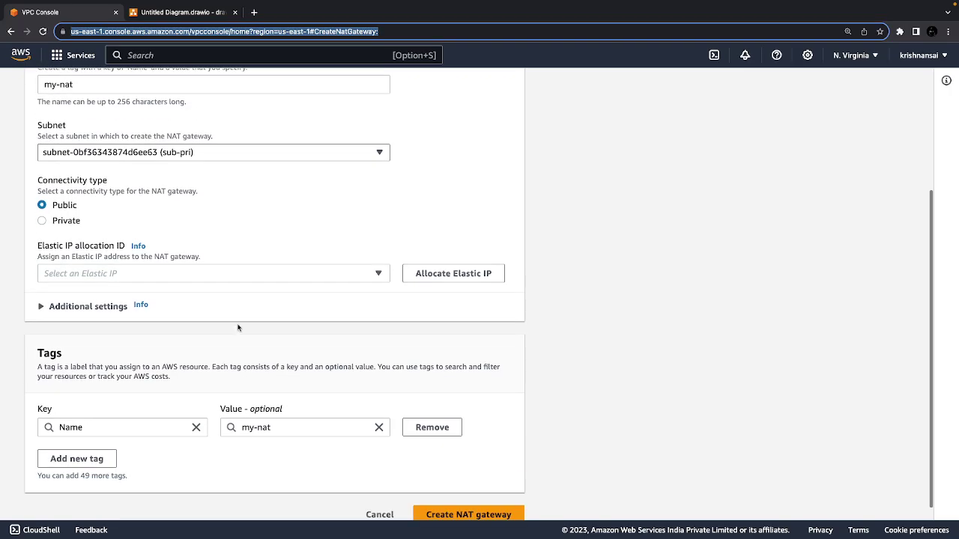
left_click(436, 269)
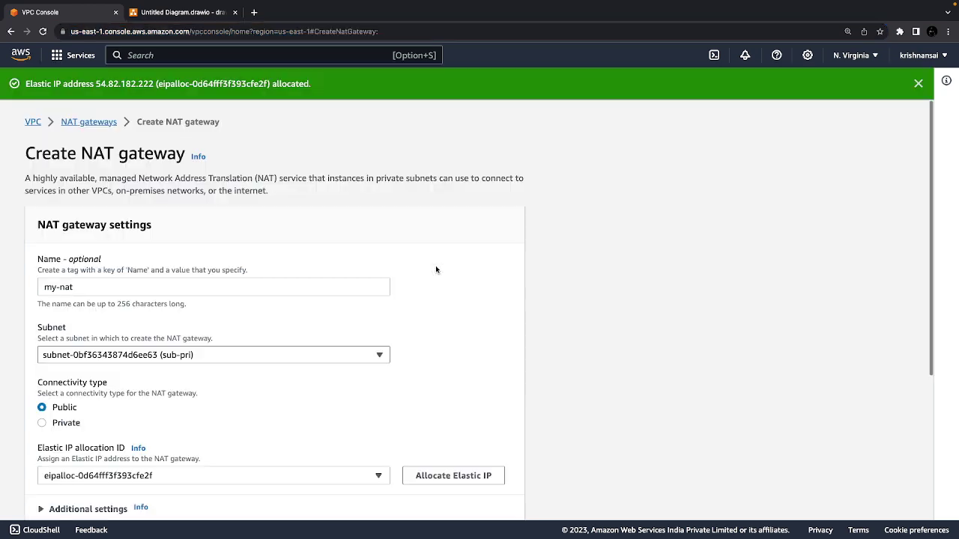
scroll(438, 262, "down", 3)
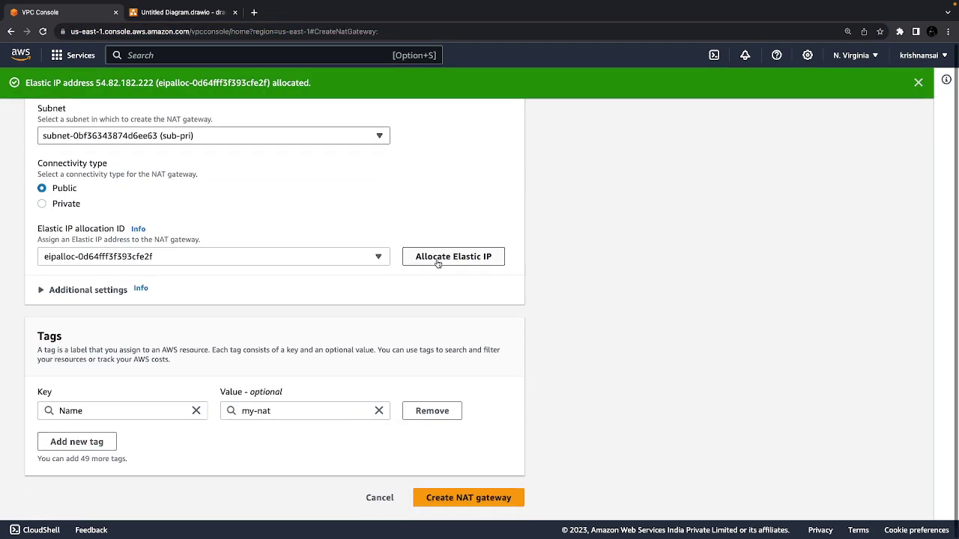
- Create the my-nat NAT gateway with public connectivity, glancing at the draw.io diagram before submitting
left_click(438, 503)
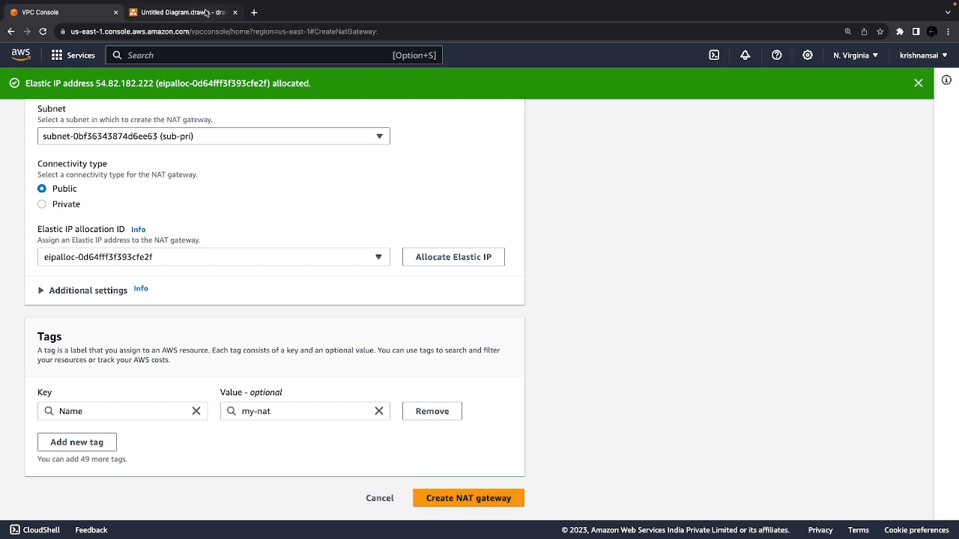
left_click(180, 12)
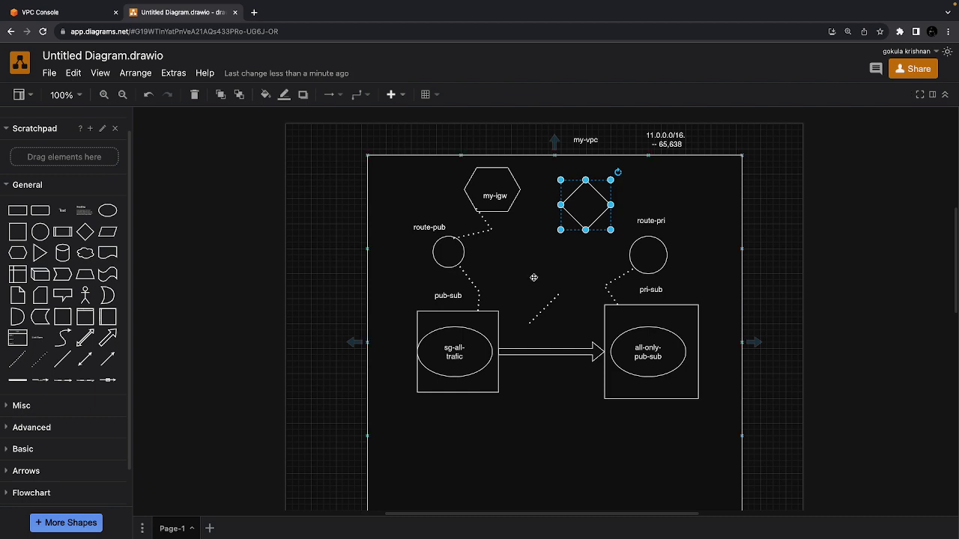
left_click(92, 12)
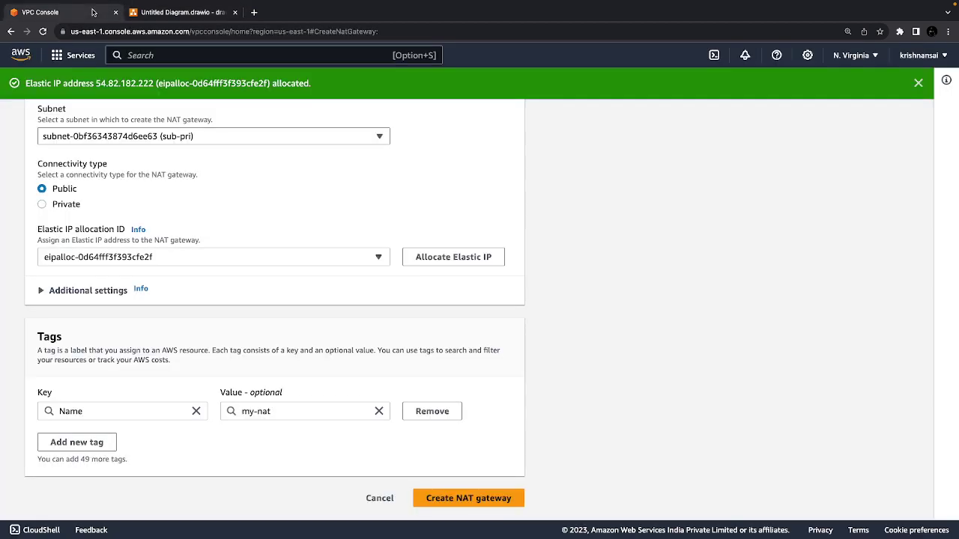
left_click(456, 498)
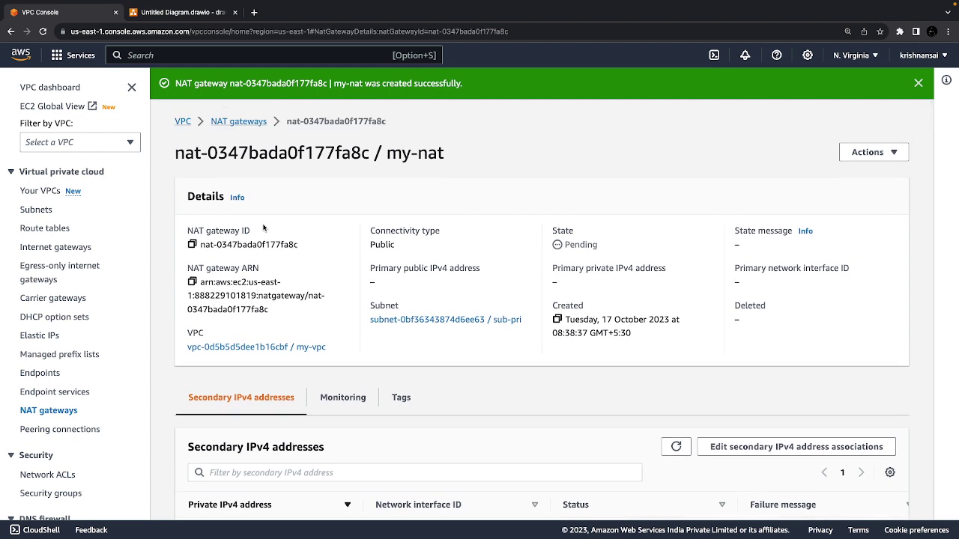
- Add a route with destination 0.0.0.0/0 to the route-pri route table
left_click(33, 228)
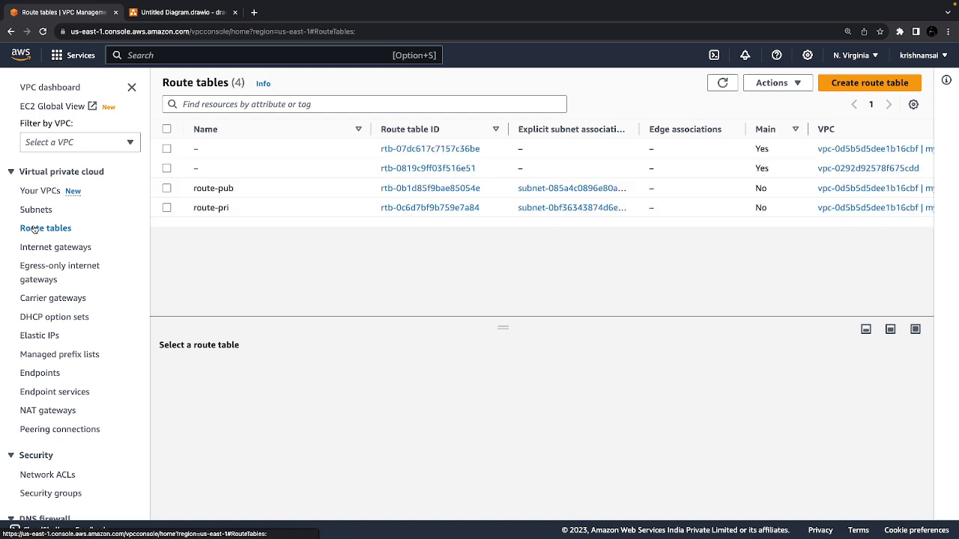
left_click(167, 208)
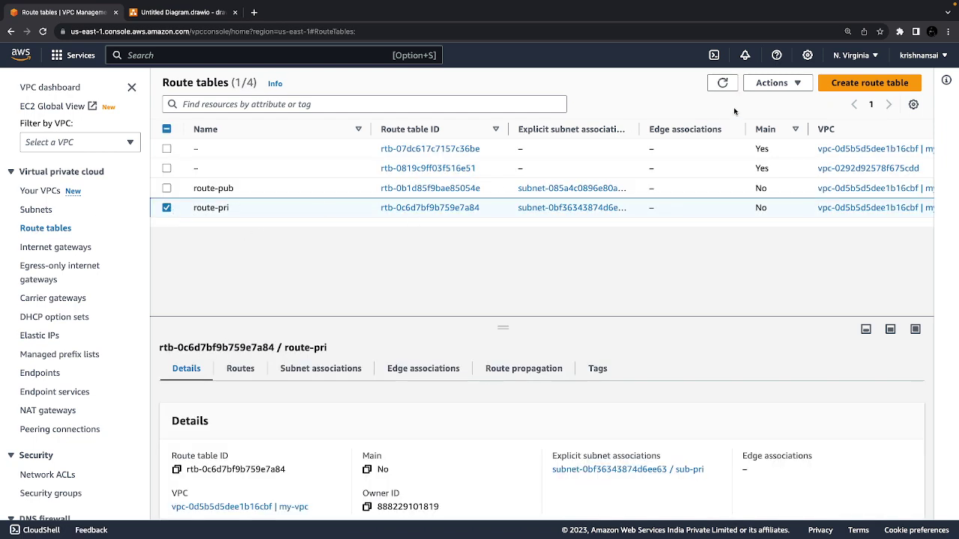
left_click(773, 83)
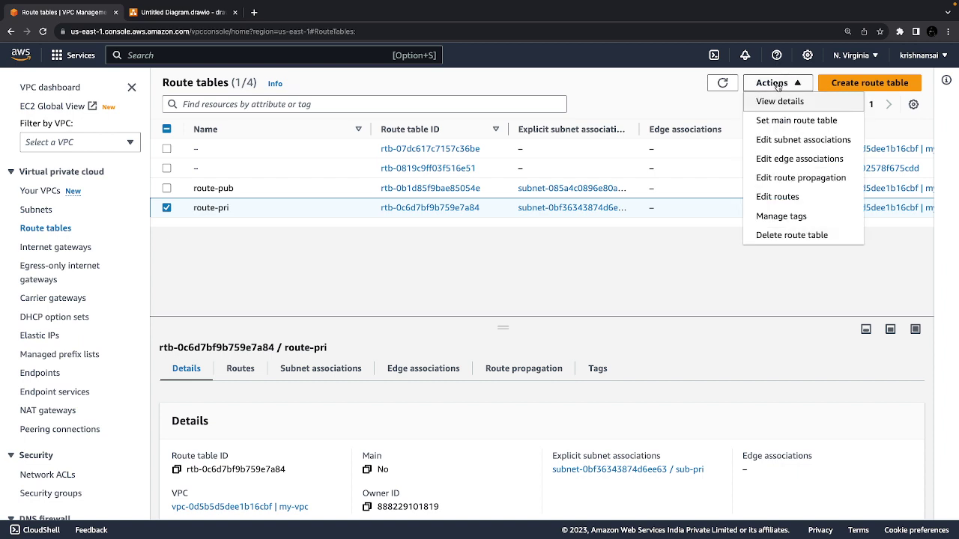
left_click(771, 197)
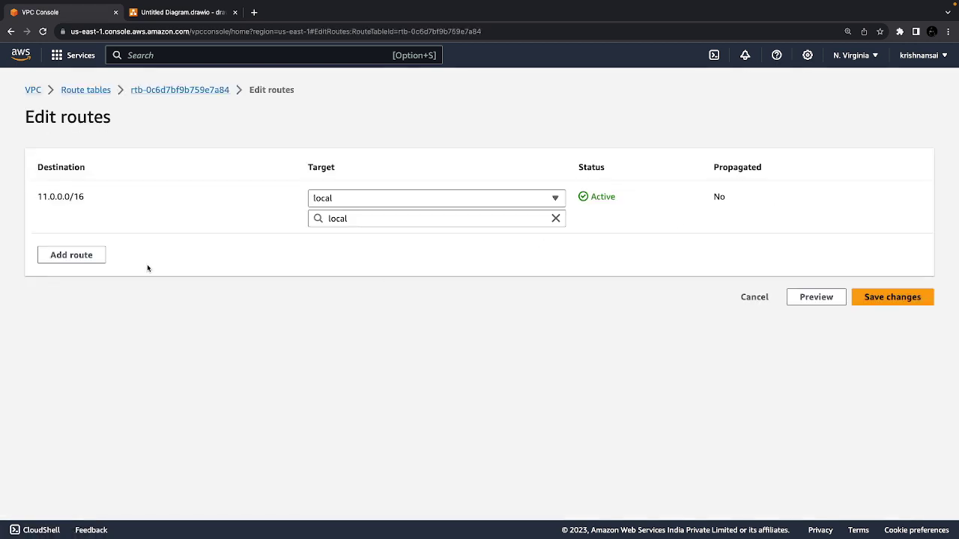
left_click(85, 254)
left_click(86, 253)
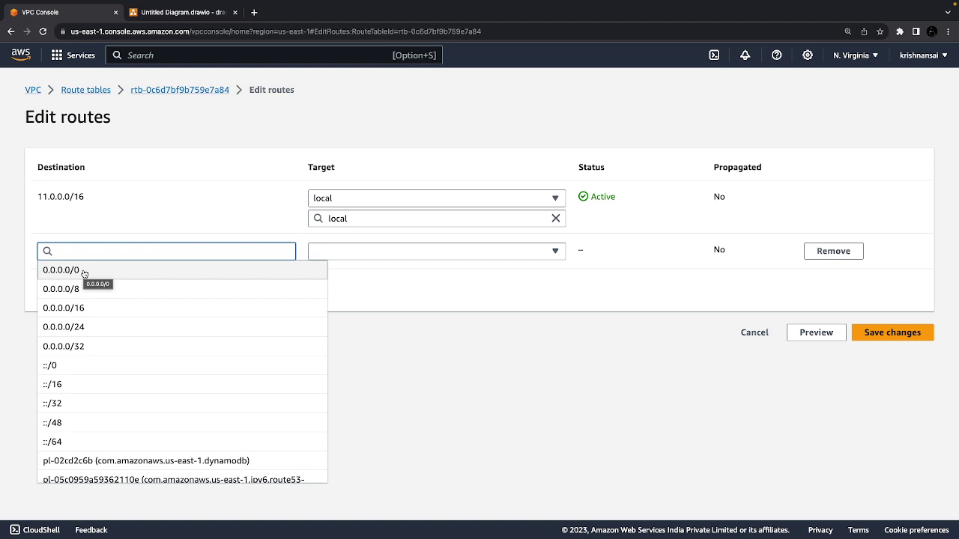
scroll(84, 273, "down", 1)
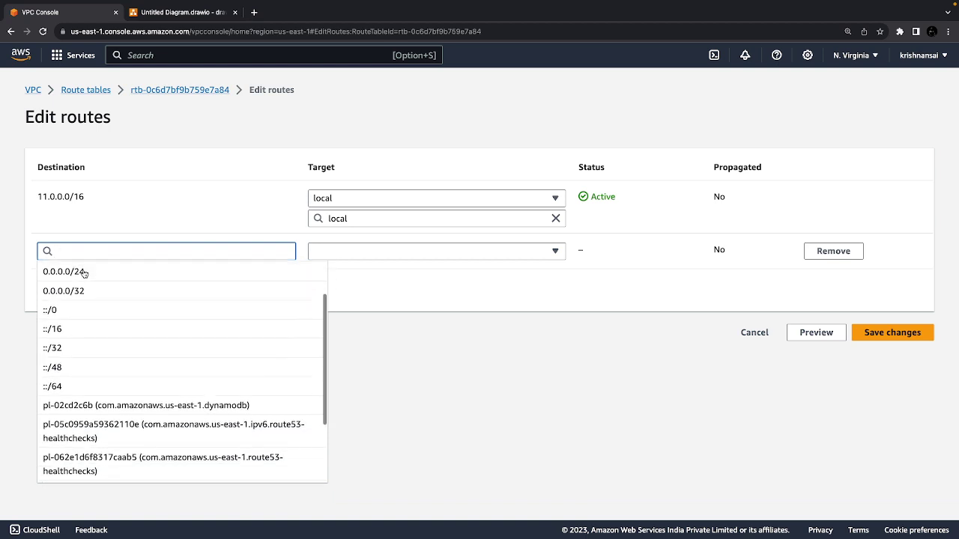
scroll(84, 274, "up", 1)
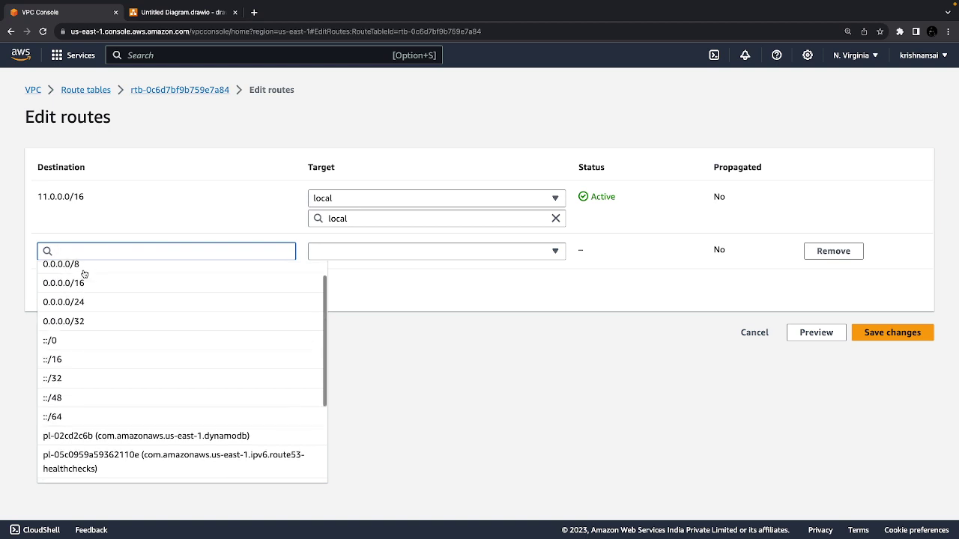
scroll(84, 274, "down", 3)
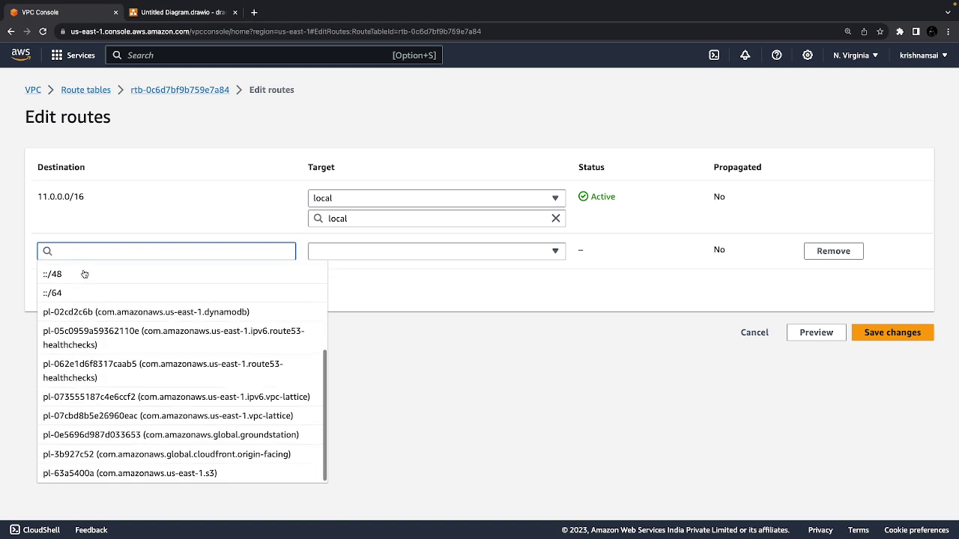
scroll(82, 272, "up", 3)
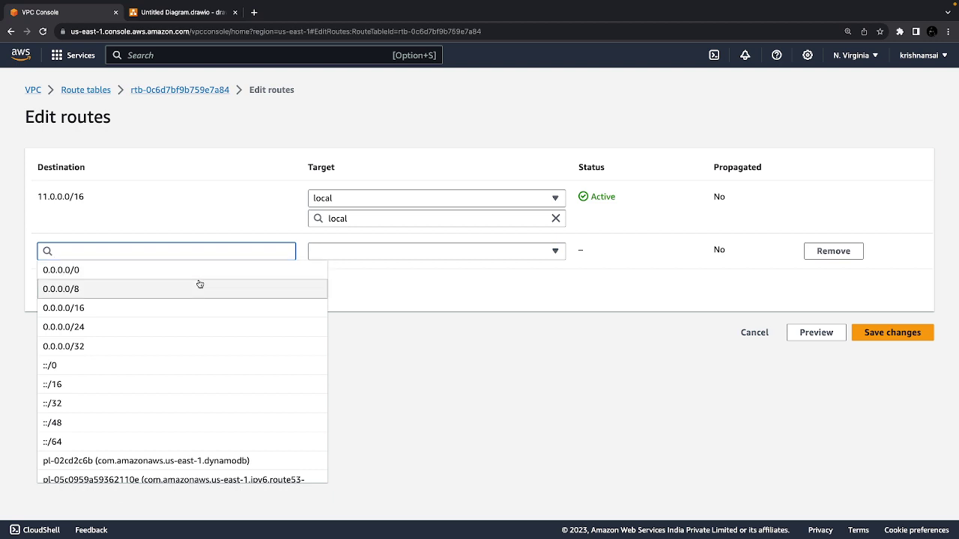
left_click(176, 274)
- Set the new route's target to the my-nat NAT gateway and save the route changes
left_click(395, 251)
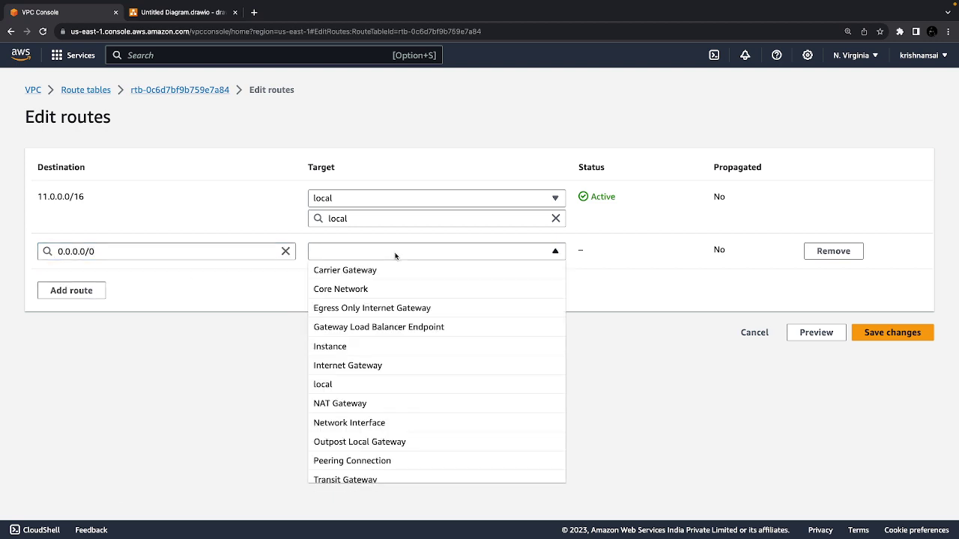
left_click(357, 403)
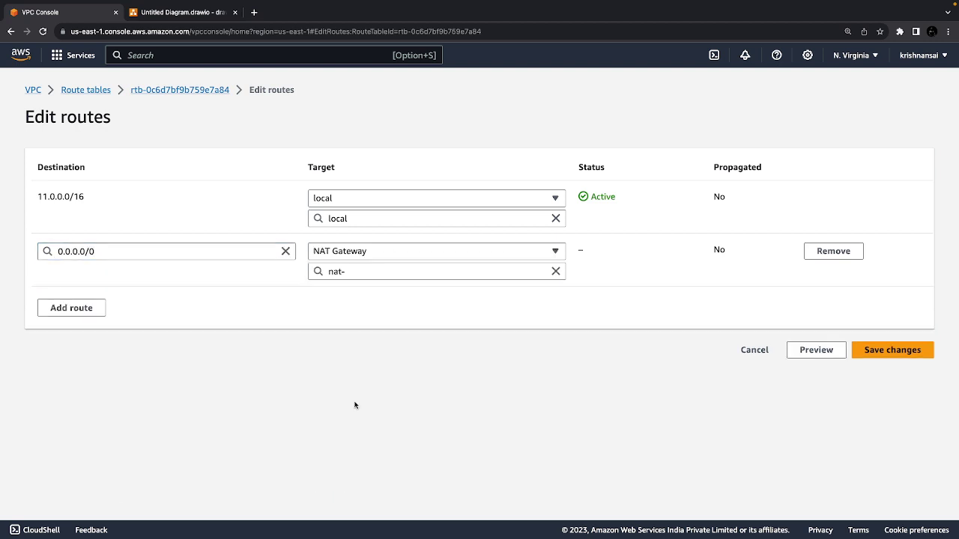
left_click(365, 271)
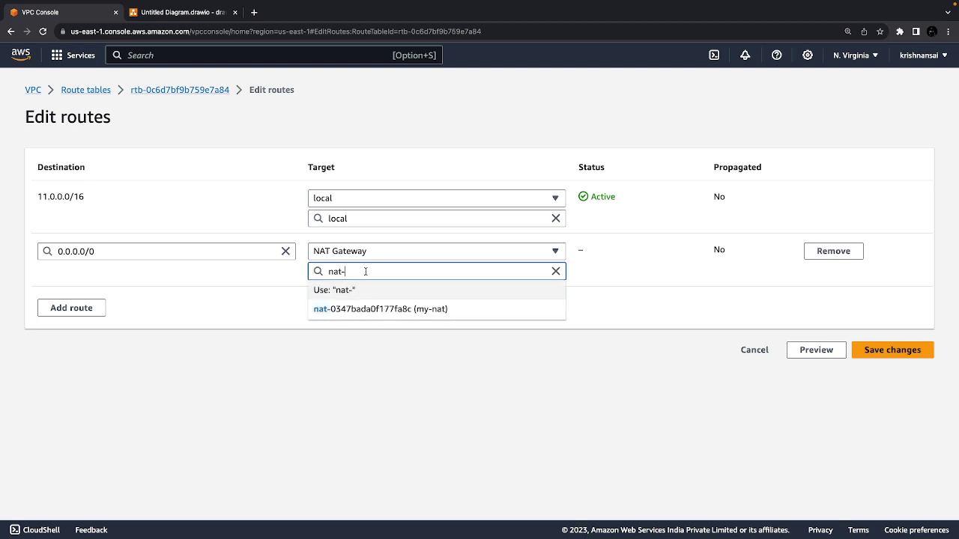
left_click(389, 316)
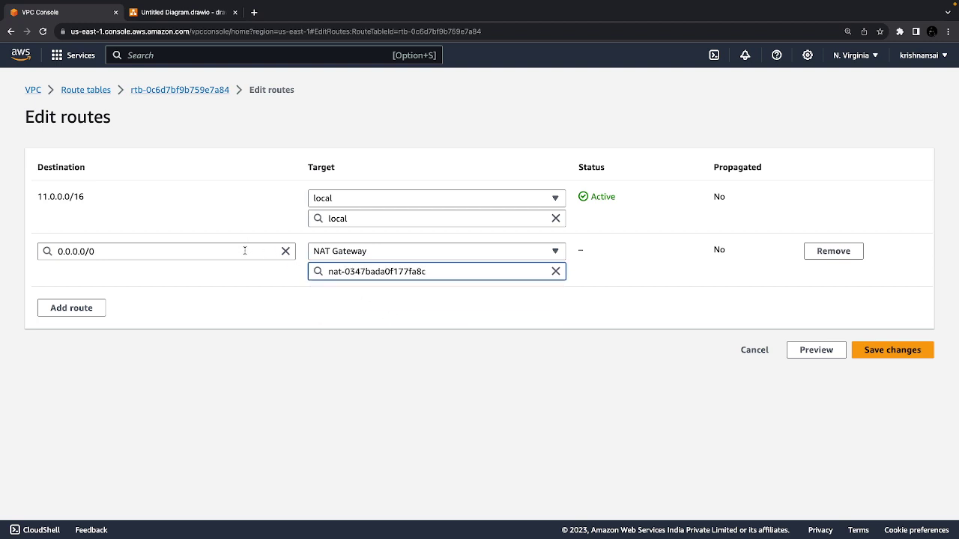
left_click(901, 356)
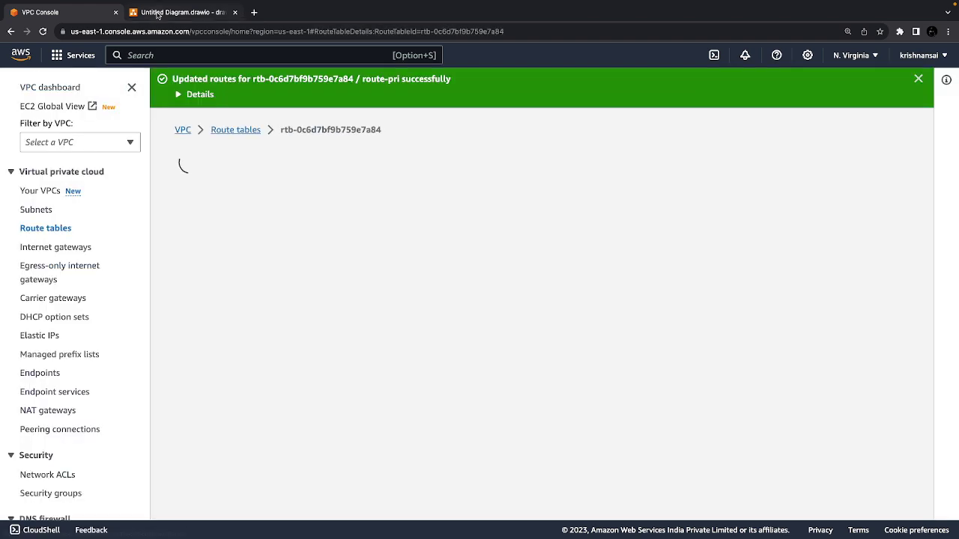
- Switch to the draw.io diagram and connect the diamond to the route-pri circle with a dotted line
left_click(179, 12)
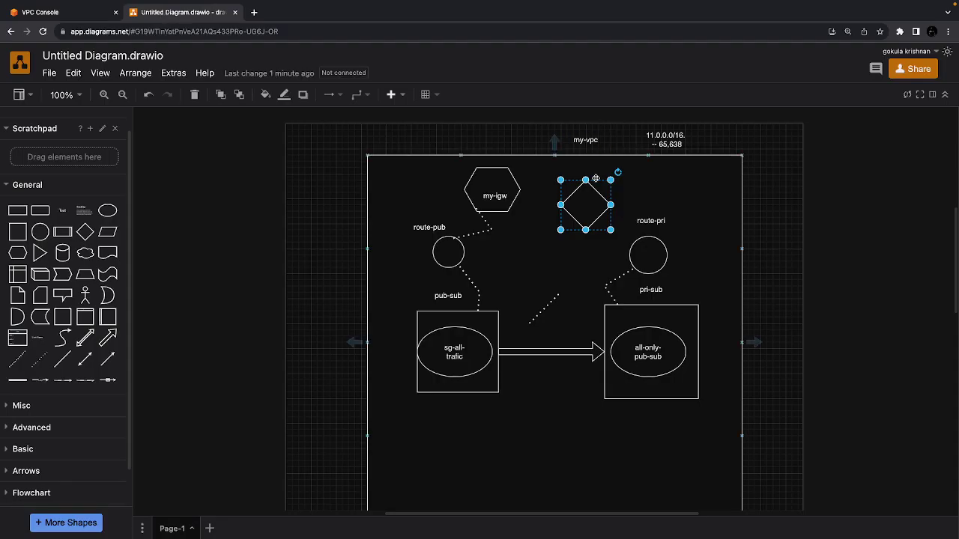
left_click(537, 228)
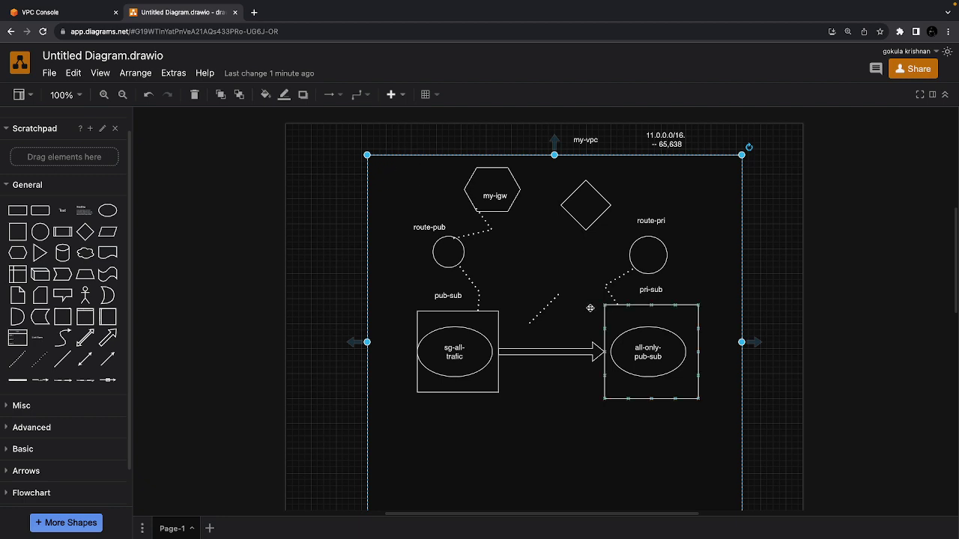
left_click(37, 360)
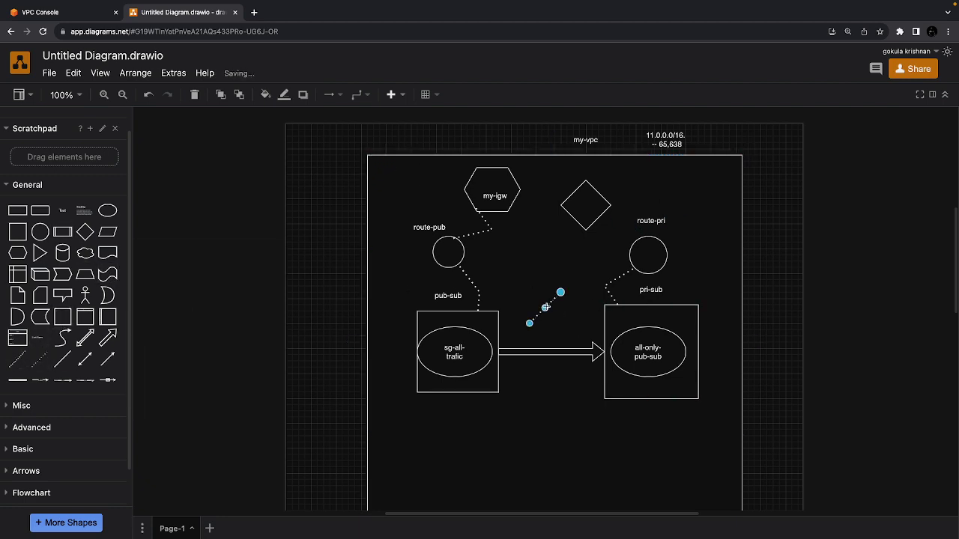
left_click_drag(560, 292, 604, 242)
left_click_drag(563, 294, 633, 253)
left_click_drag(531, 323, 591, 224)
left_click(560, 284)
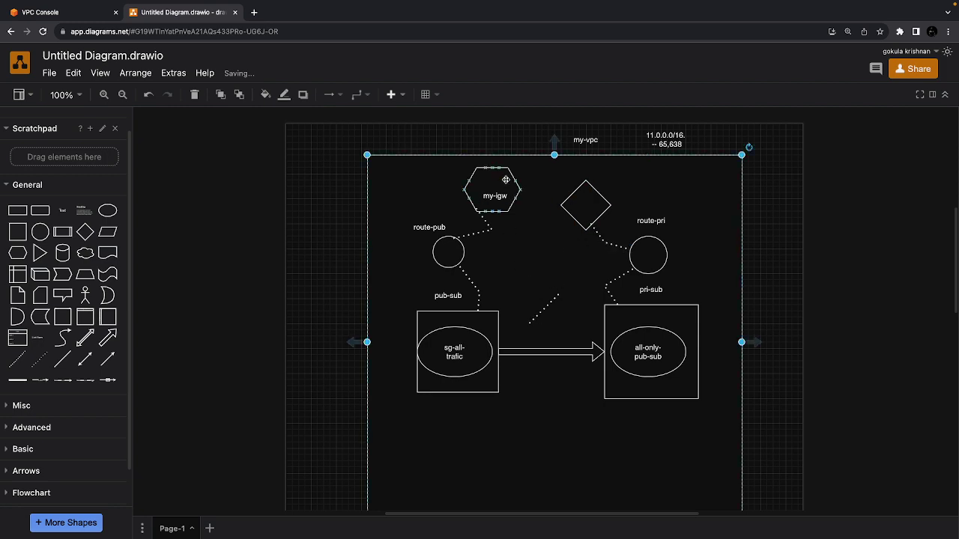
- Switch back to the AWS VPC console and review the route table of the sub-pri subnet
left_click(81, 15)
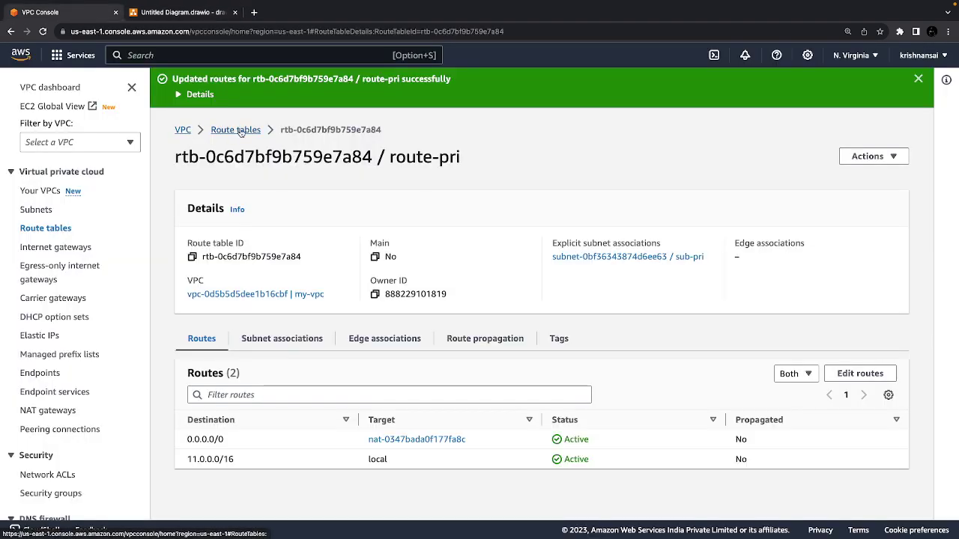
left_click(33, 212)
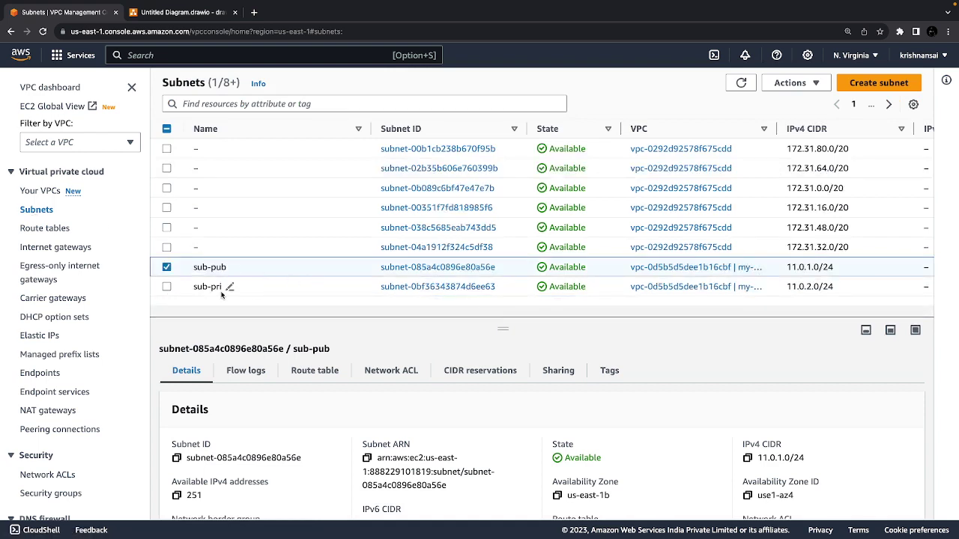
left_click(205, 290)
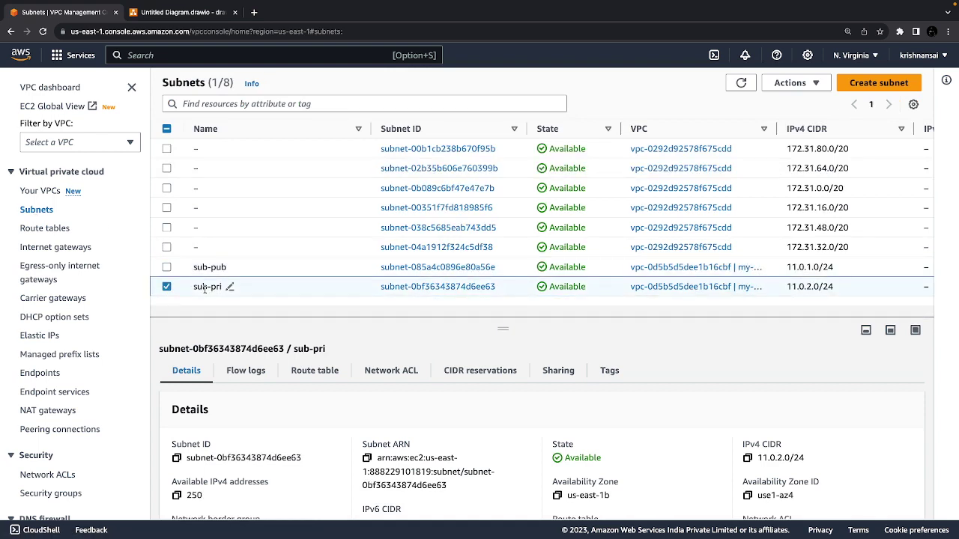
left_click(327, 380)
scroll(359, 374, "down", 1)
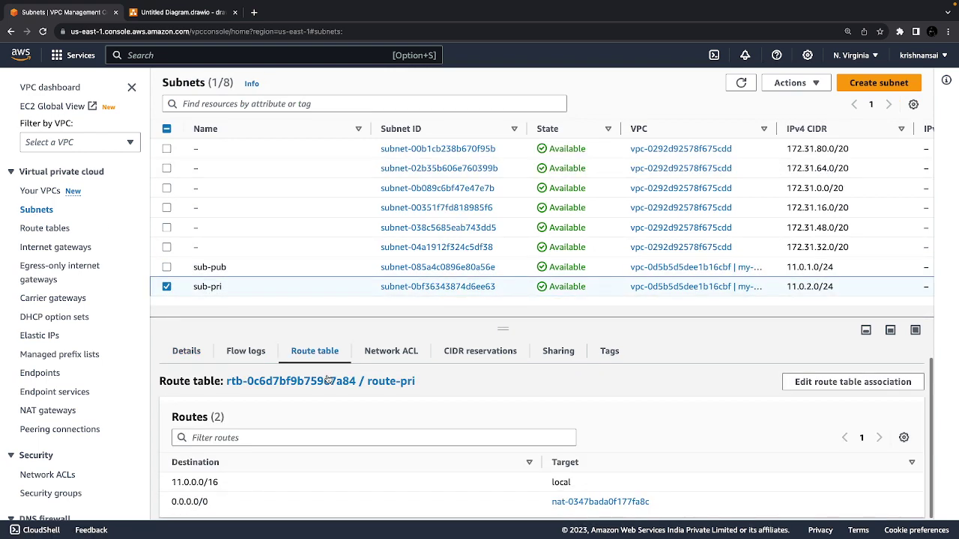
- Review the network ACL, flow logs and general details of the sub-pri subnet
left_click(405, 353)
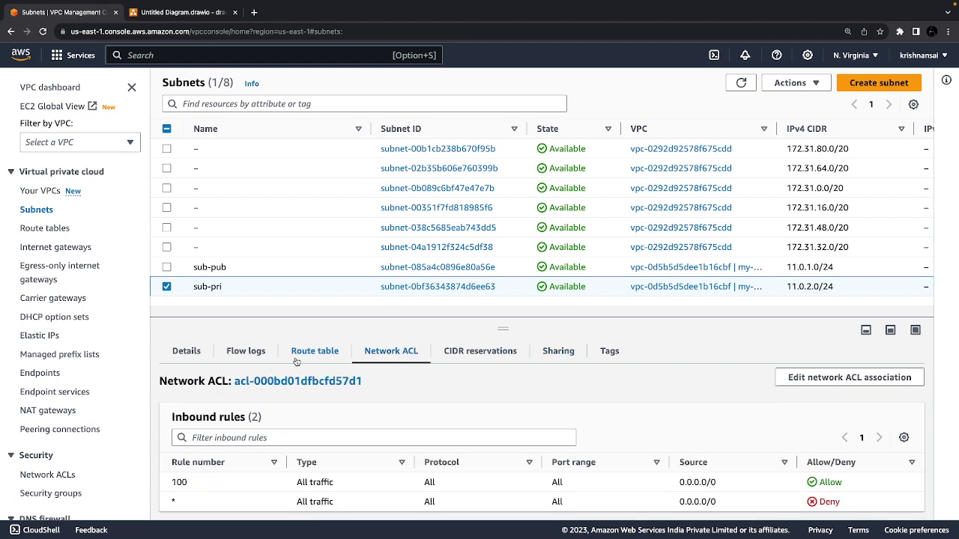
left_click(249, 357)
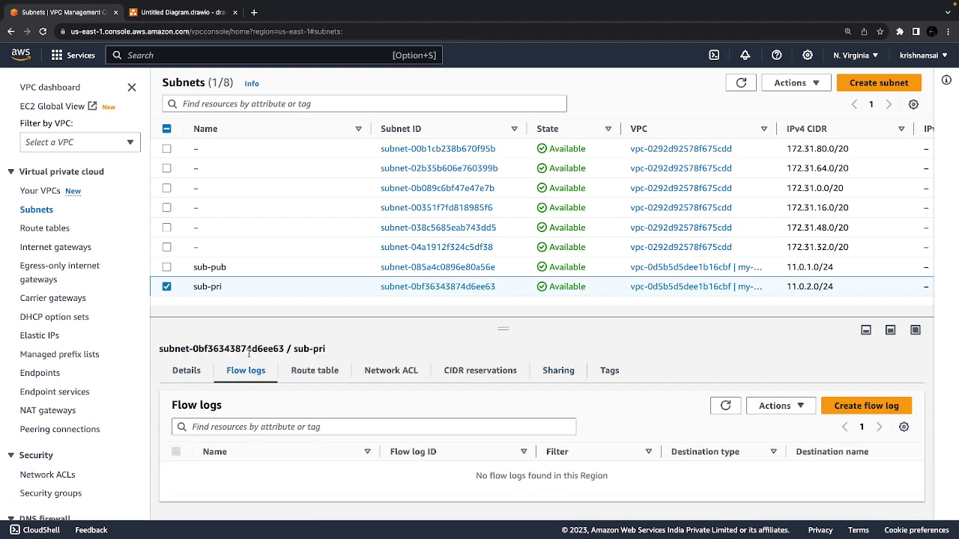
left_click(167, 375)
scroll(167, 377, "down", 3)
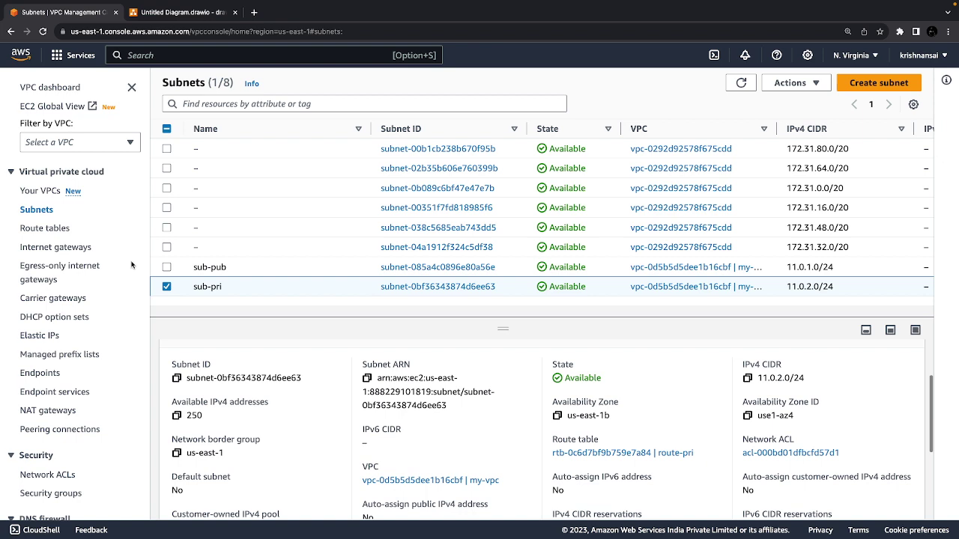
- Open the list of NAT gateways and check the available actions and secondary IPv4 addresses of my-nat
left_click(54, 232)
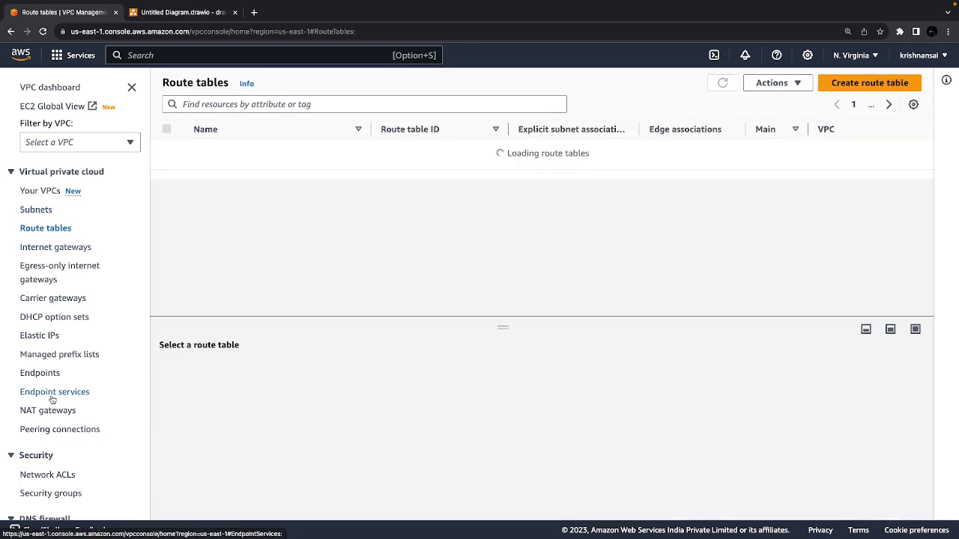
scroll(52, 399, "down", 1)
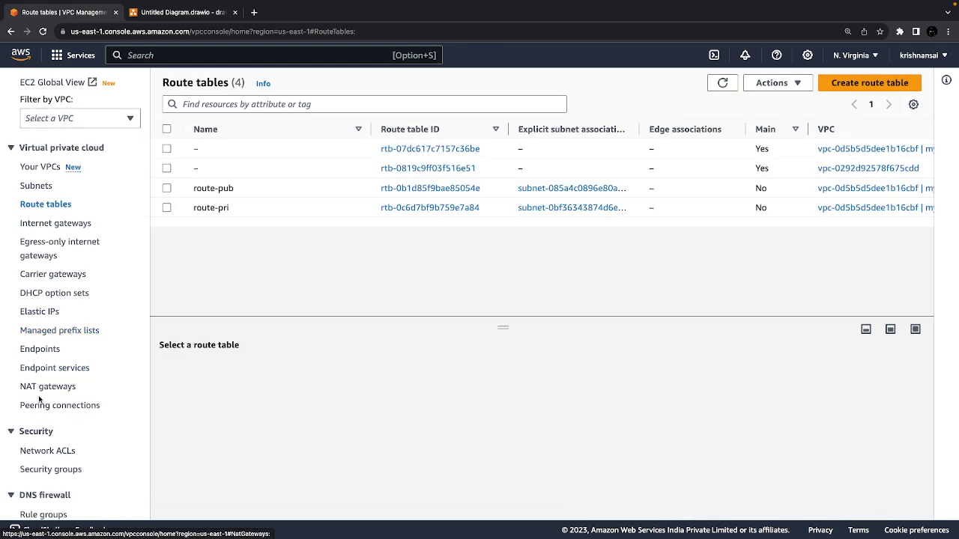
left_click(43, 388)
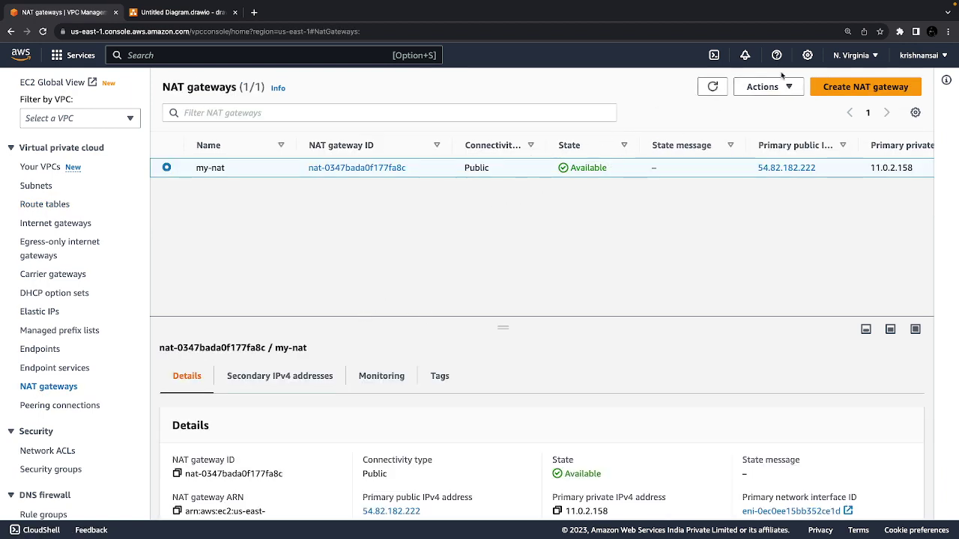
left_click(761, 89)
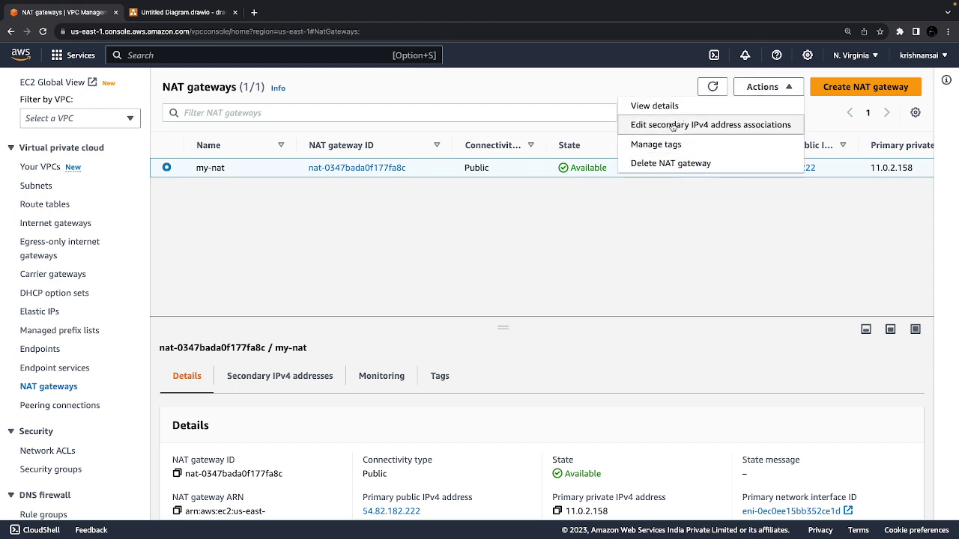
left_click(310, 381)
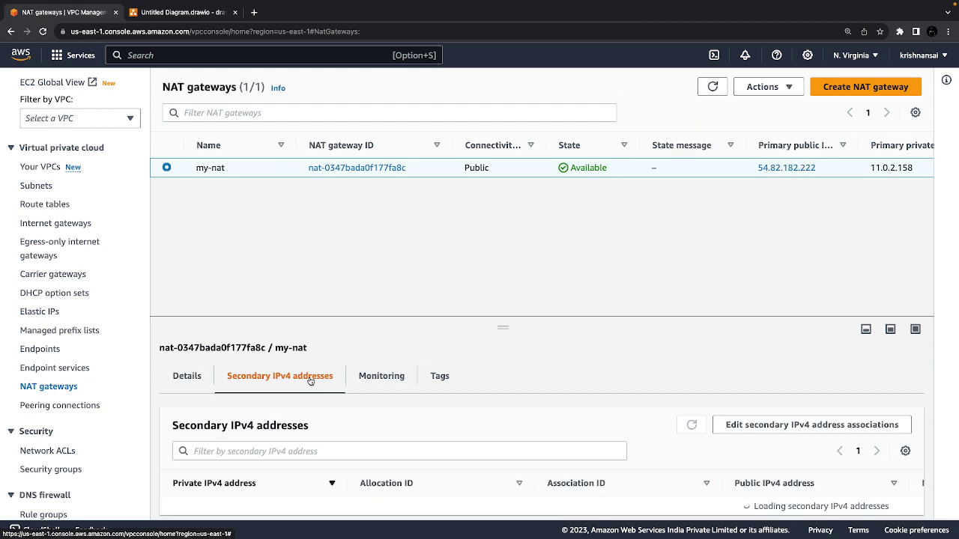
- Look through the secondary IPv4 address association settings of my-nat and return to the NAT gateways list without saving
left_click(828, 417)
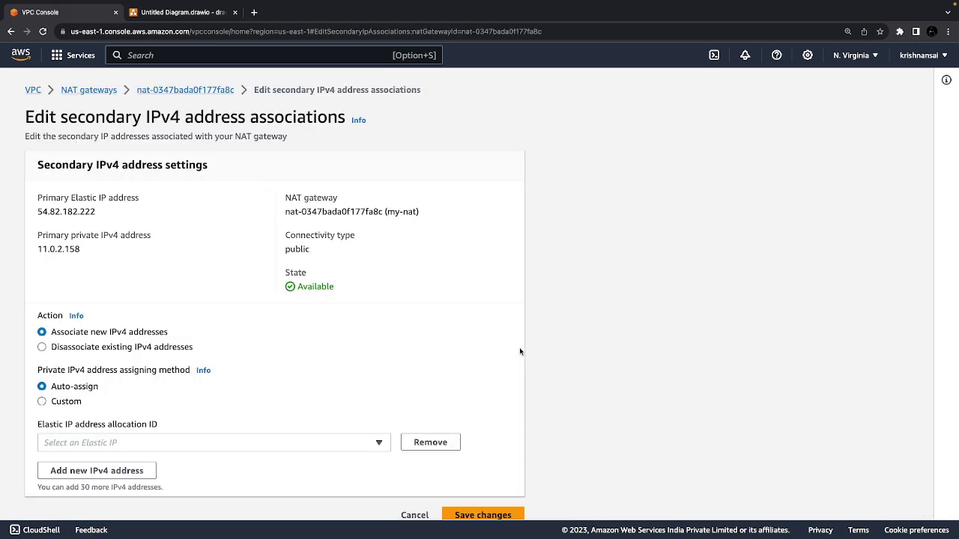
left_click(132, 438)
left_click(132, 438)
scroll(196, 328, "down", 1)
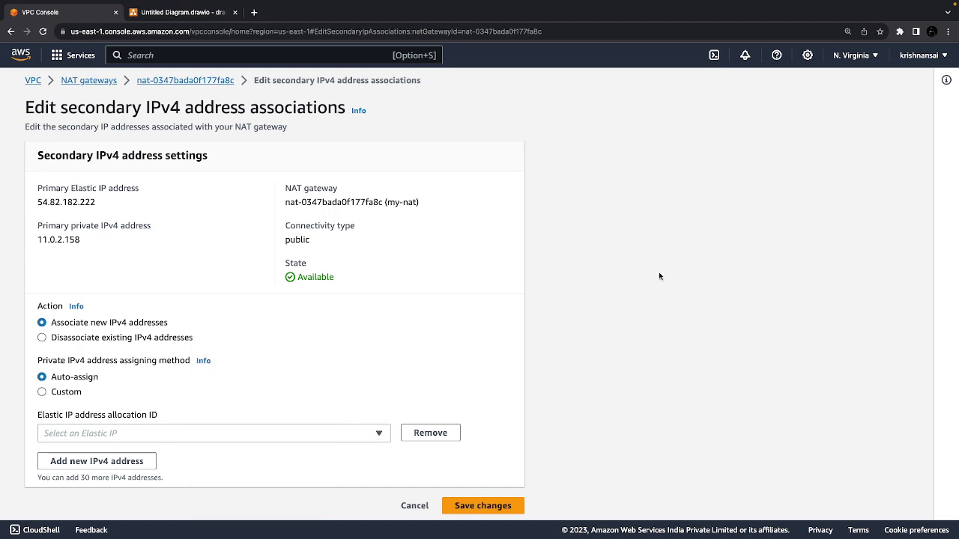
left_click(144, 78)
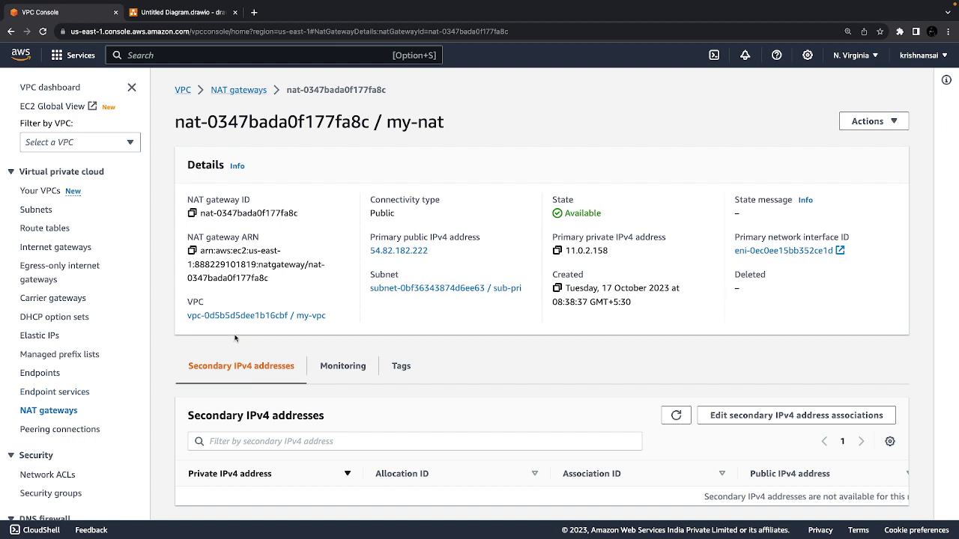
left_click(265, 90)
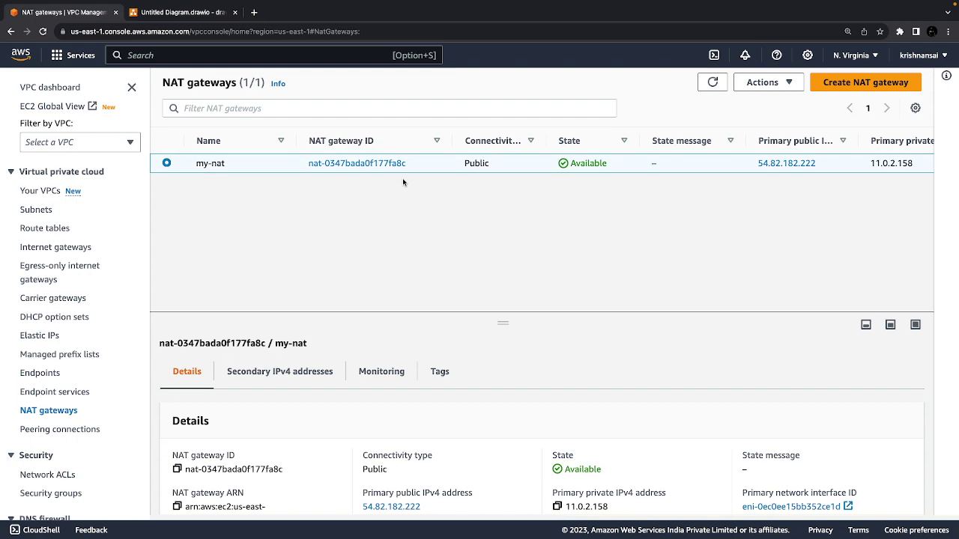
- Examine the details of my-nat, including its subnet and primary private IPv4 address
scroll(391, 403, "down", 3)
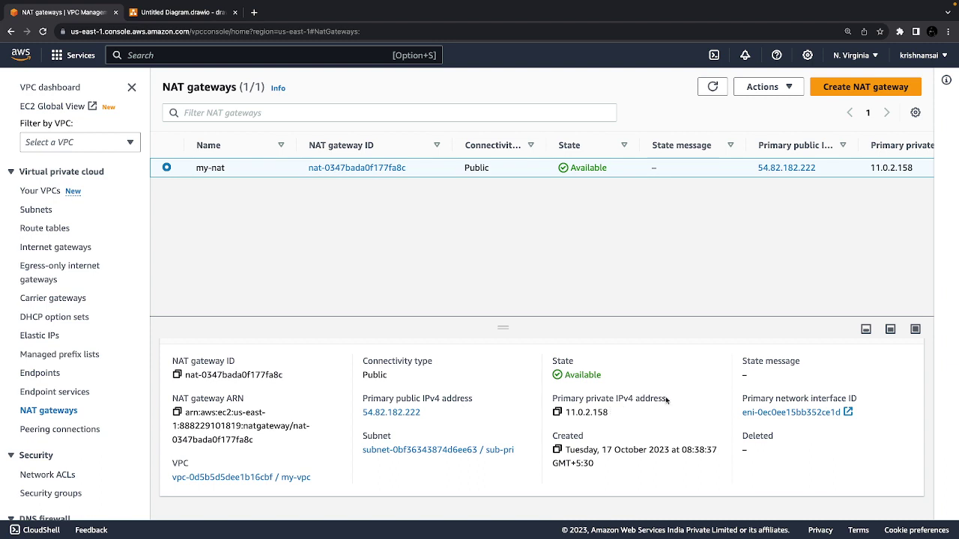
left_click_drag(666, 399, 556, 398)
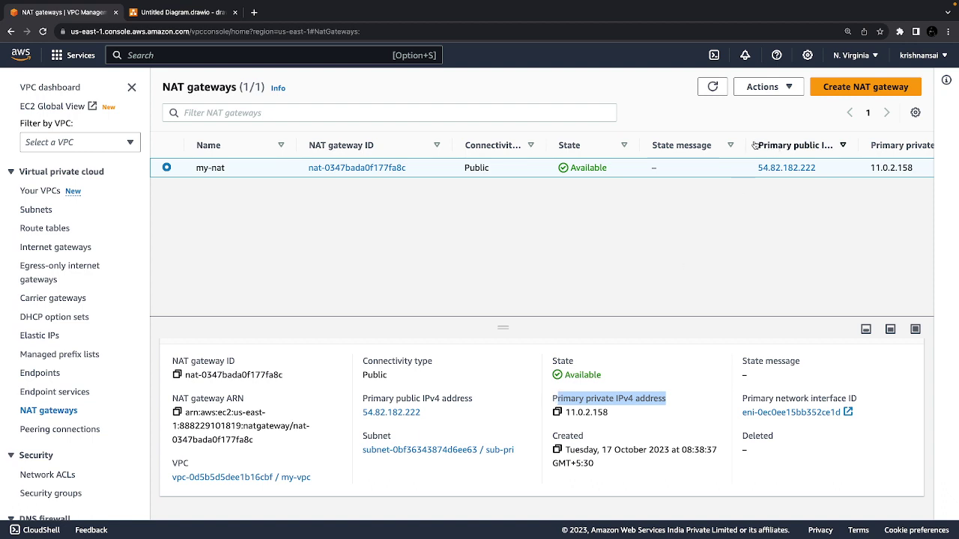
left_click(704, 264)
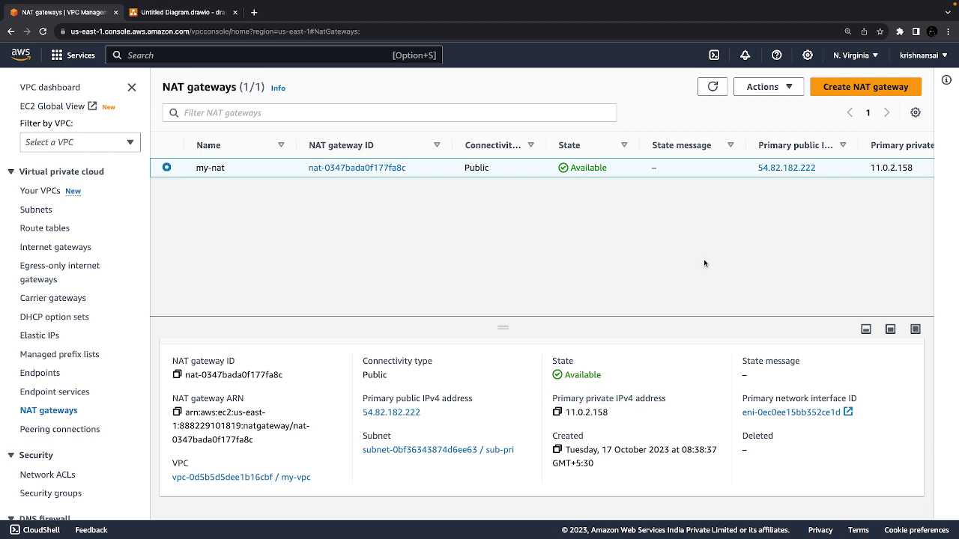
- Start creating a new public NAT gateway and select the sub-pub subnet for it
left_click(865, 87)
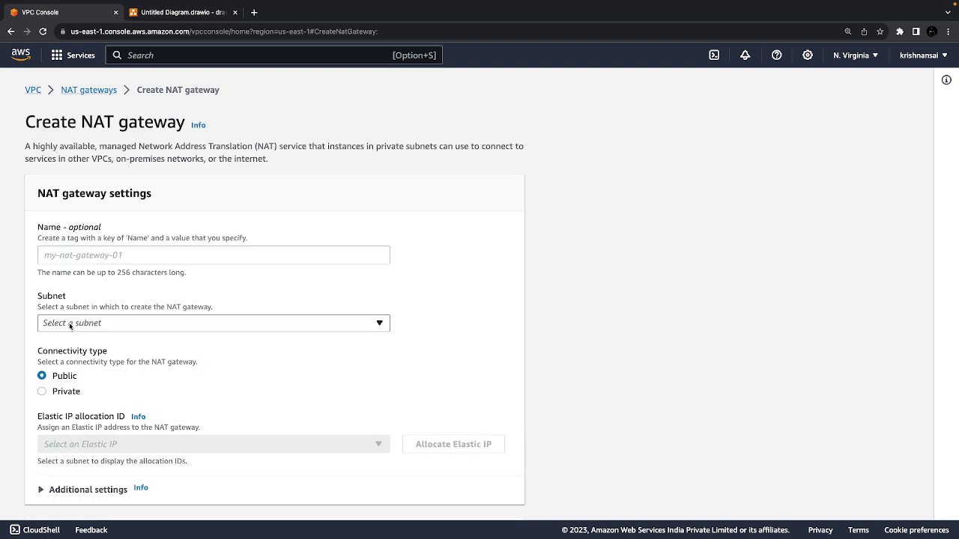
left_click(70, 325)
left_click(69, 325)
scroll(70, 327, "down", 1)
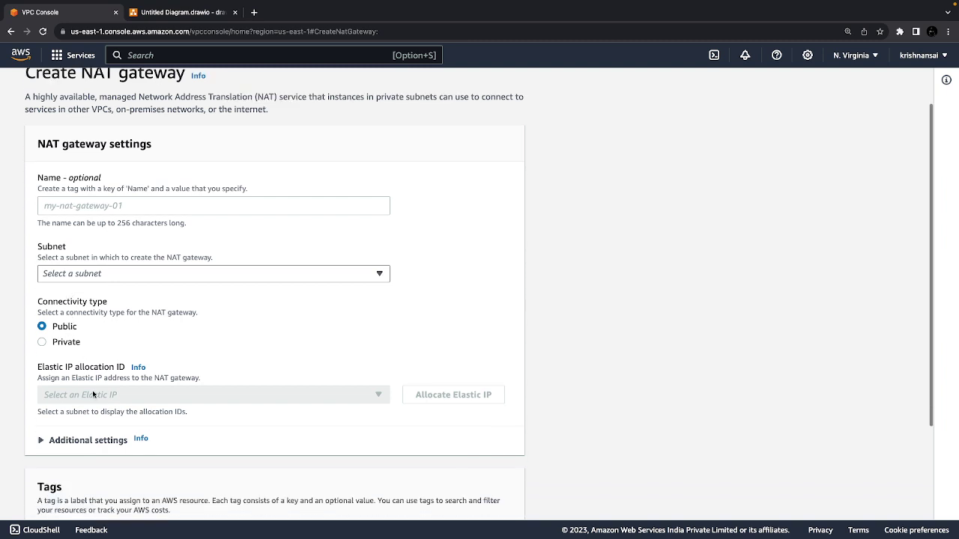
left_click(82, 272)
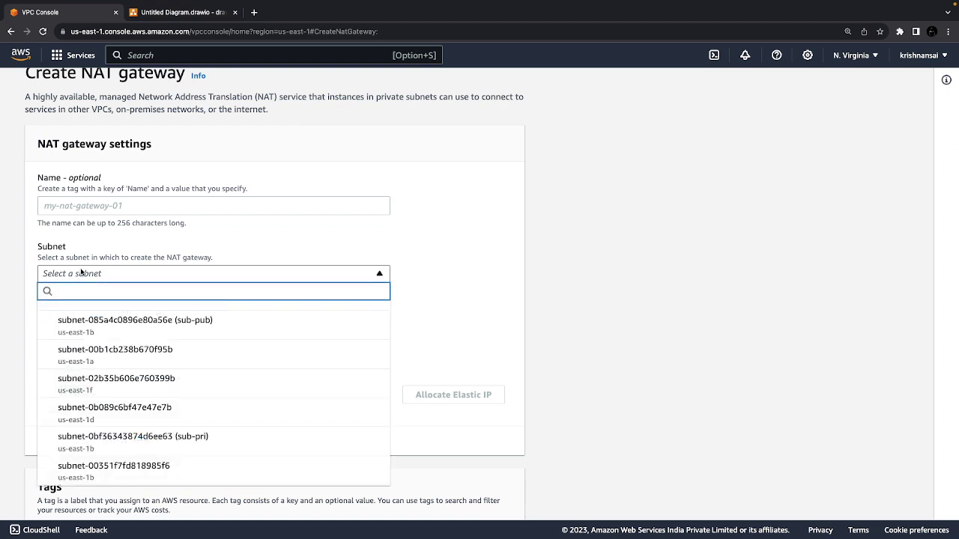
left_click(81, 272)
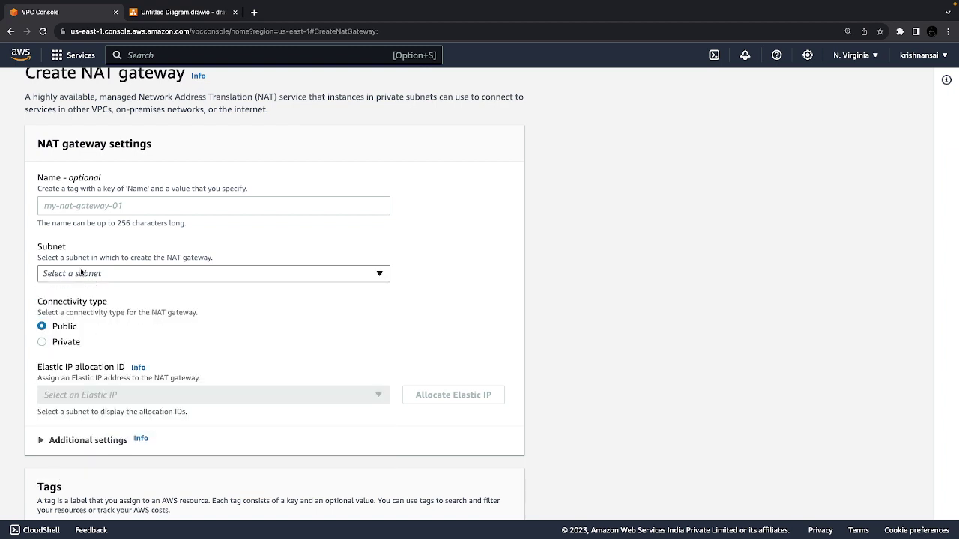
left_click(82, 273)
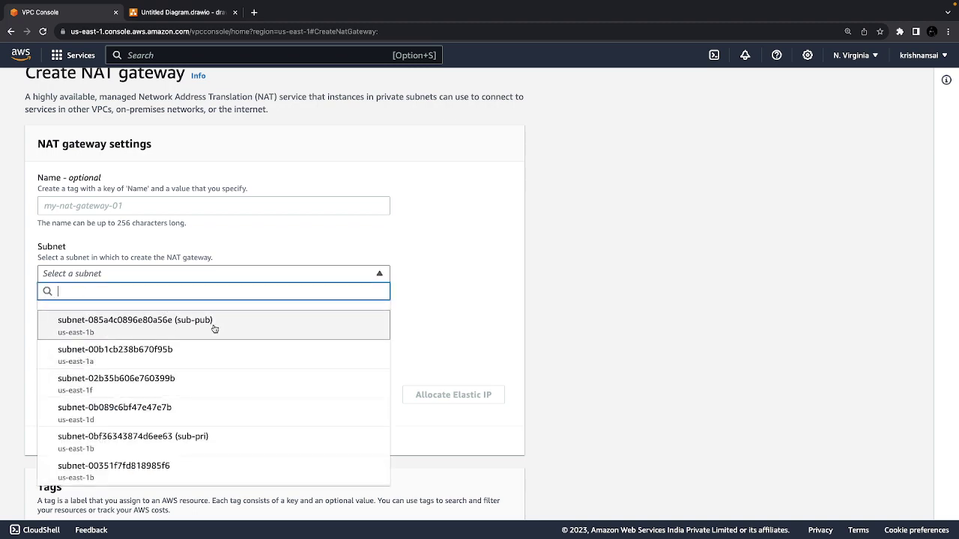
left_click(197, 321)
- Switch to the draw.io diagram and connect the diamond to the corner of the pub-sub square with a dotted line
left_click(180, 12)
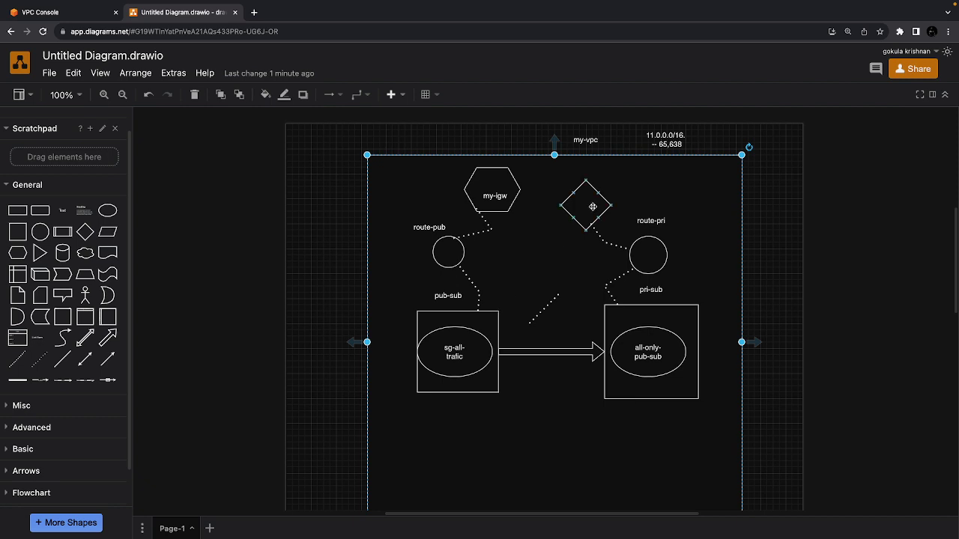
left_click(45, 364)
left_click_drag(545, 309, 567, 213)
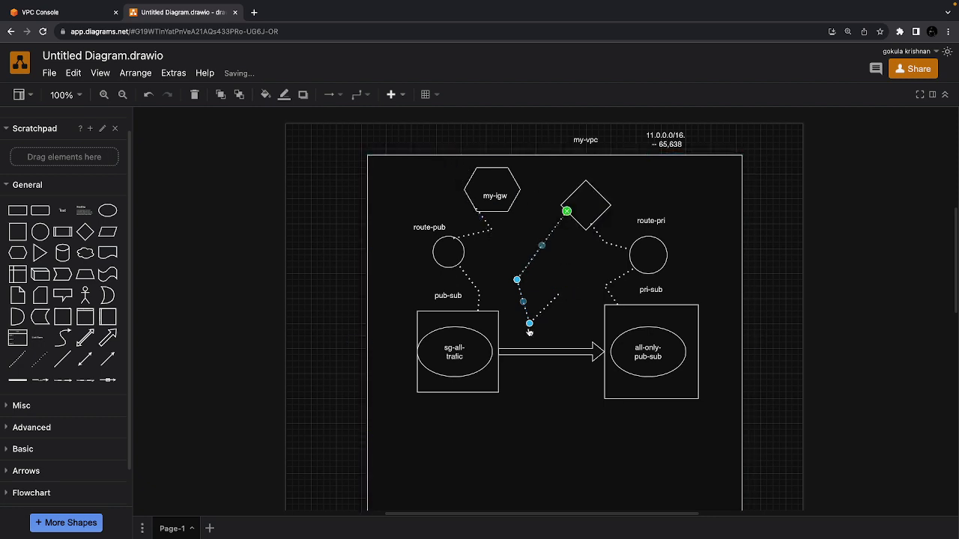
left_click_drag(497, 310, 498, 311)
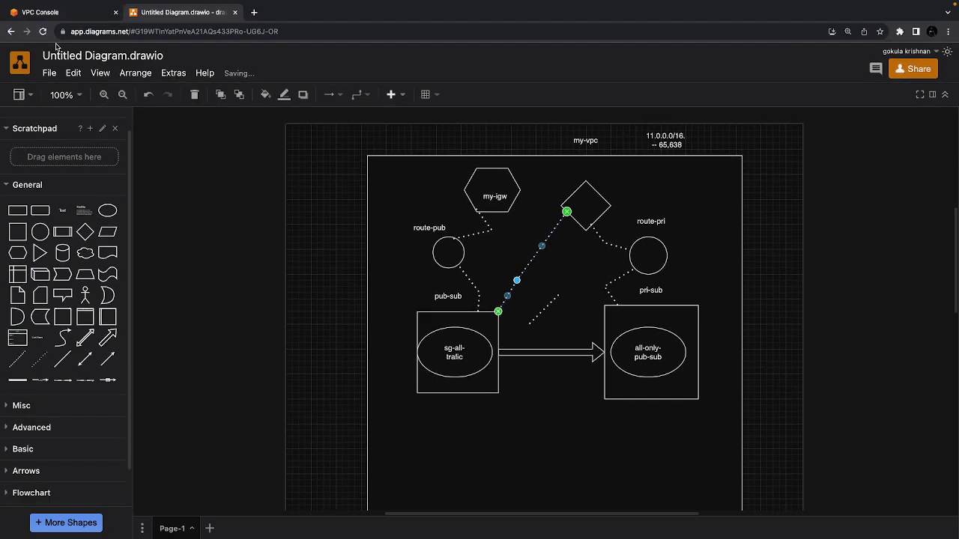
- Switch back to the AWS VPC console and name the new NAT gateway my-nat-gw, with sub-pub as its subnet
left_click(37, 12)
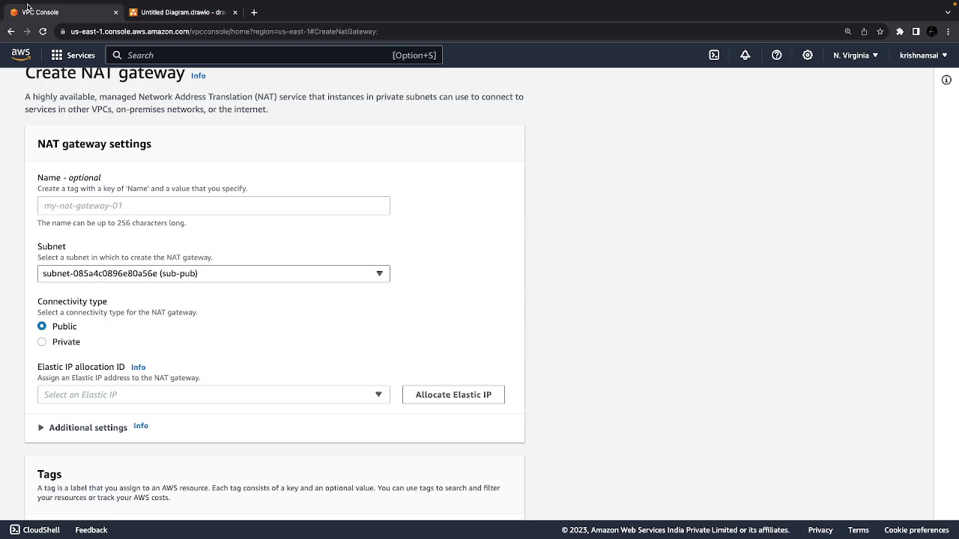
left_click(157, 204)
type("my-nat-gw")
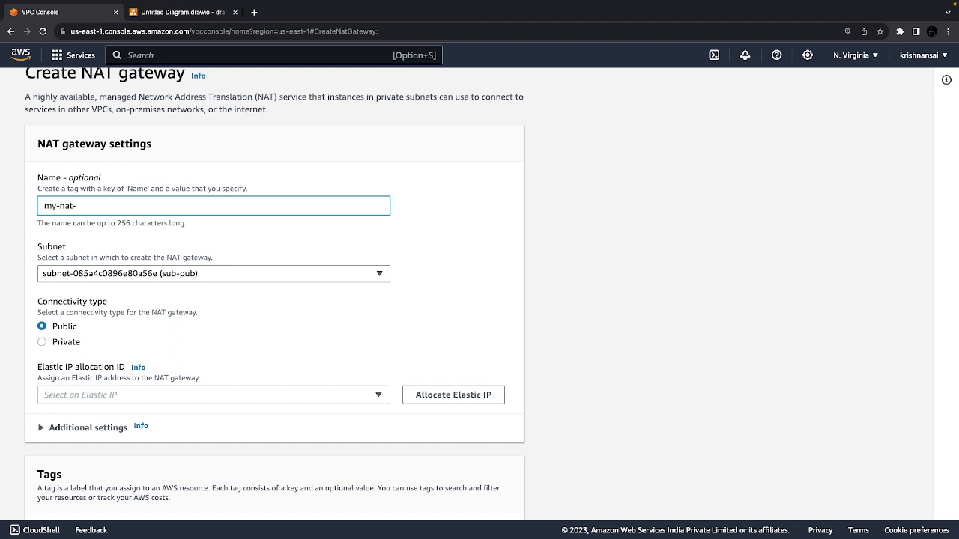
left_click(121, 275)
left_click(139, 320)
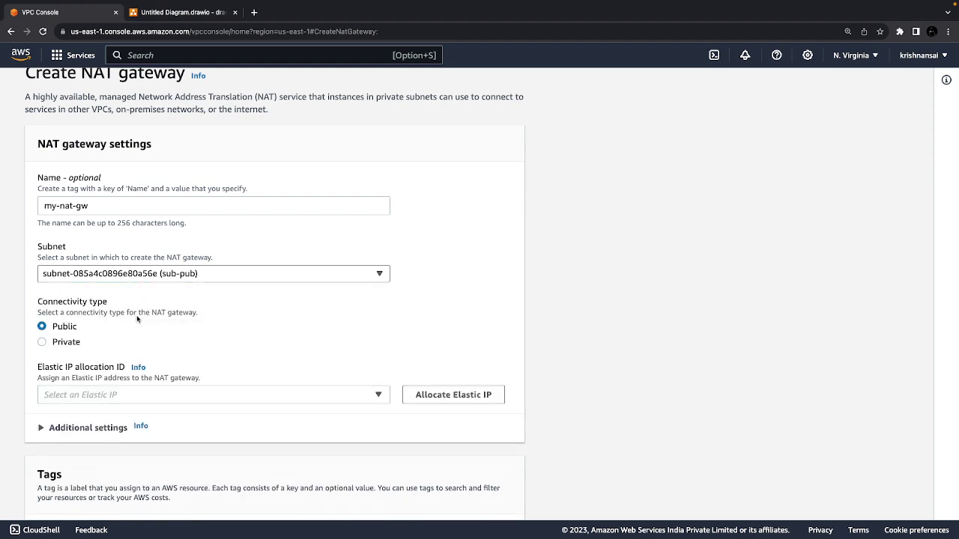
- Allocate a new Elastic IP for my-nat-gw and create the NAT gateway
scroll(299, 329, "down", 2)
left_click(454, 332)
scroll(443, 336, "down", 2)
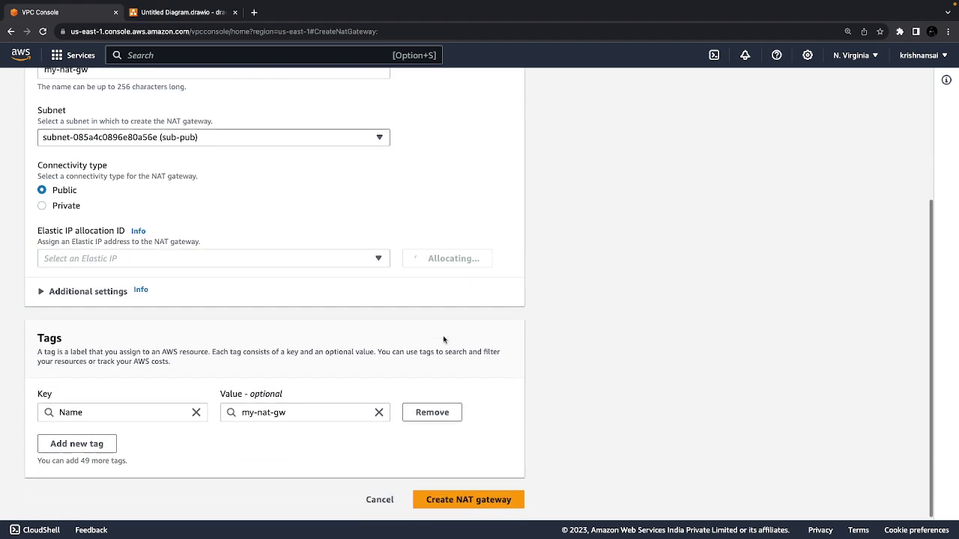
scroll(443, 339, "down", 3)
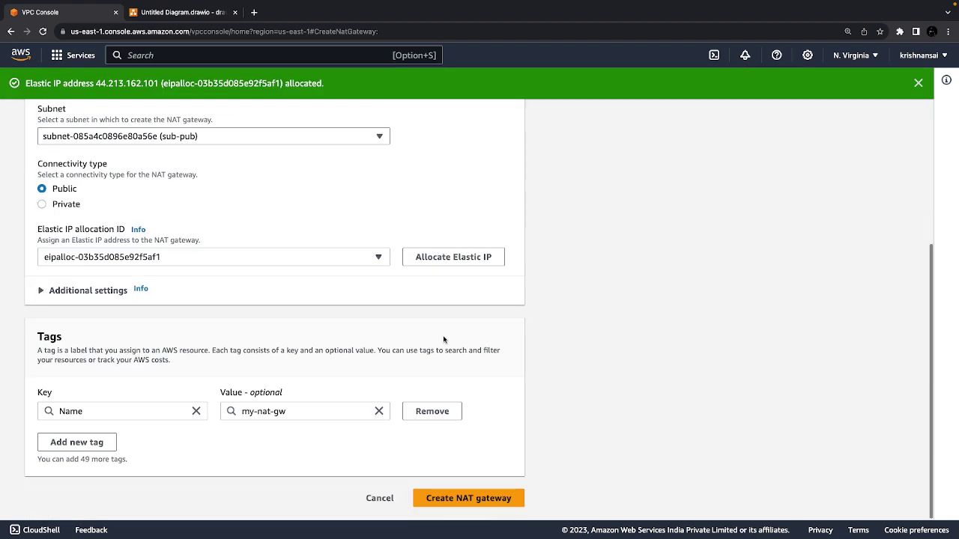
left_click(453, 498)
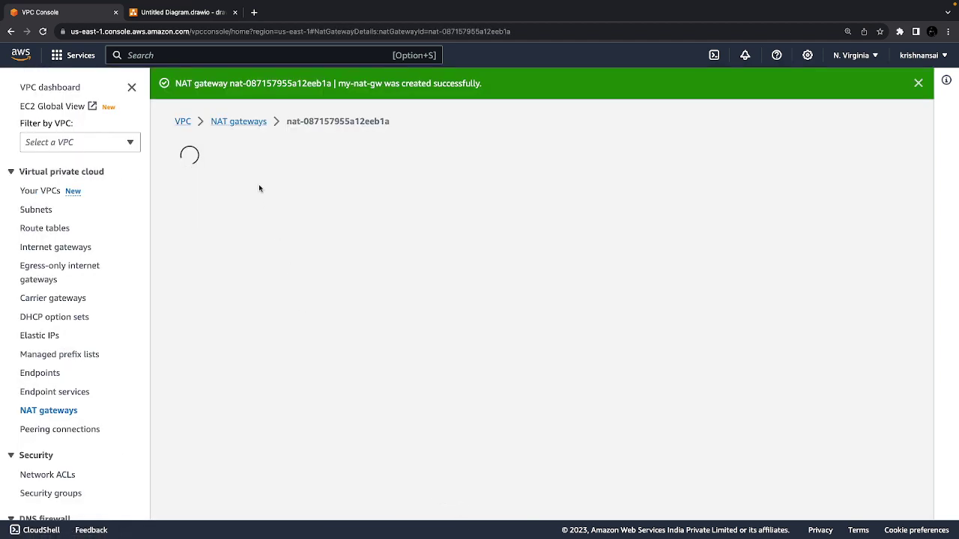
- Delete the my-nat NAT gateway, confirming with "delete", and refresh the NAT gateways list
left_click(232, 121)
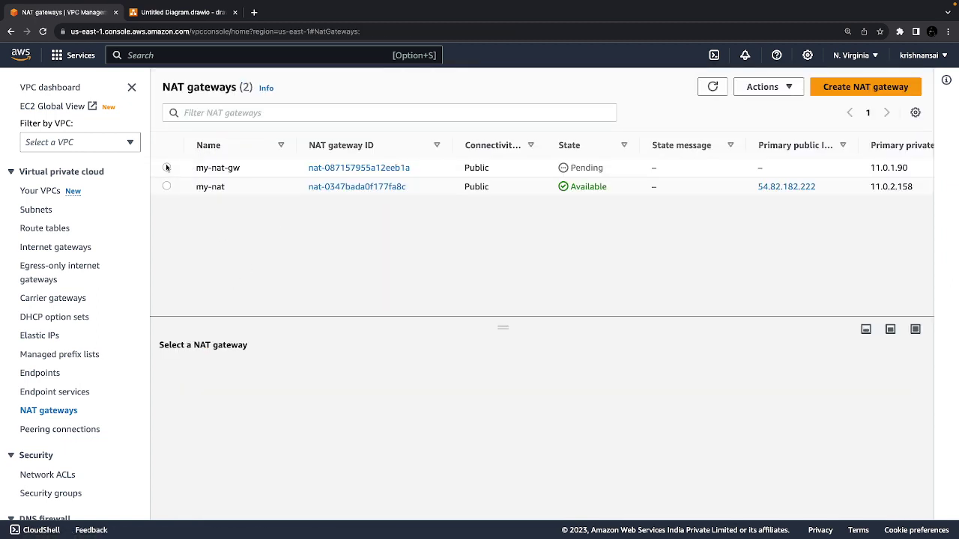
left_click(166, 187)
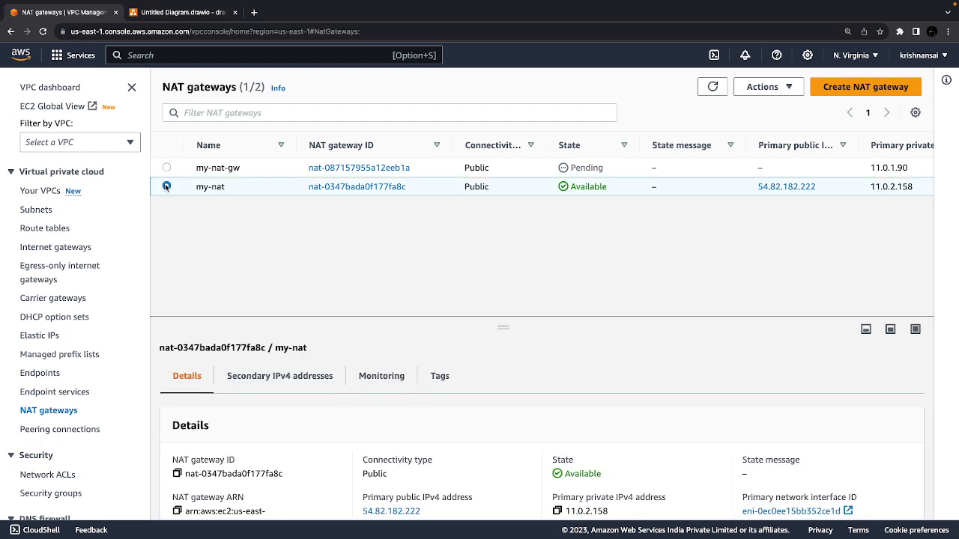
left_click(754, 88)
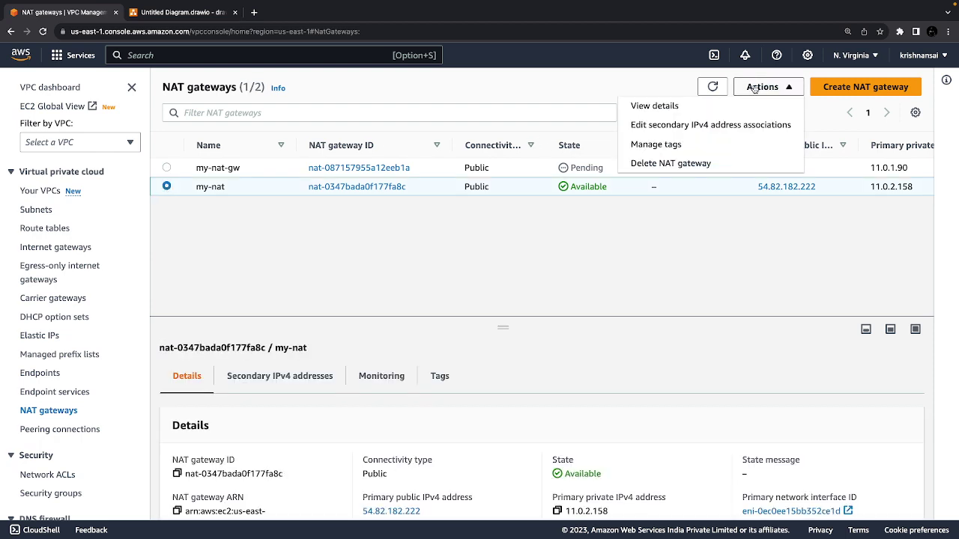
left_click(685, 162)
left_click(567, 375)
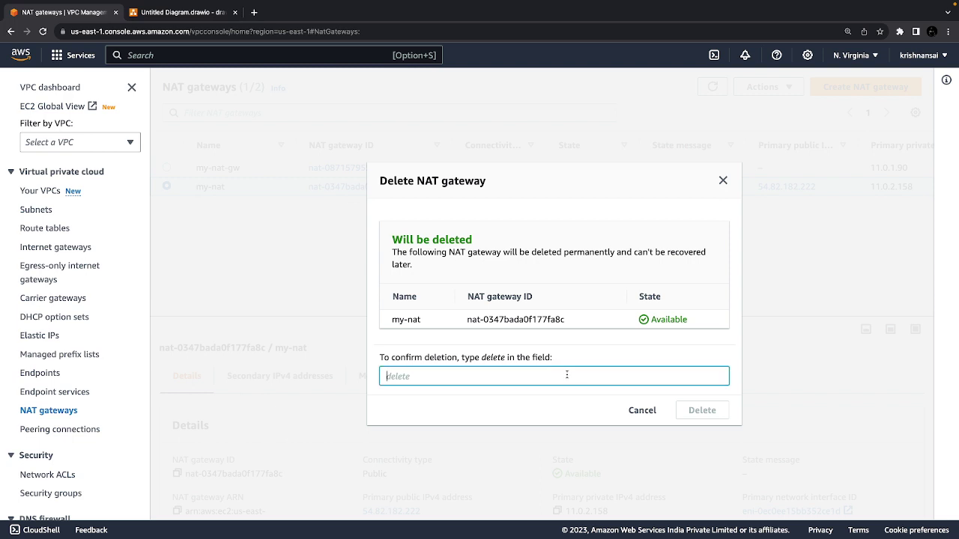
type("delete")
left_click(702, 410)
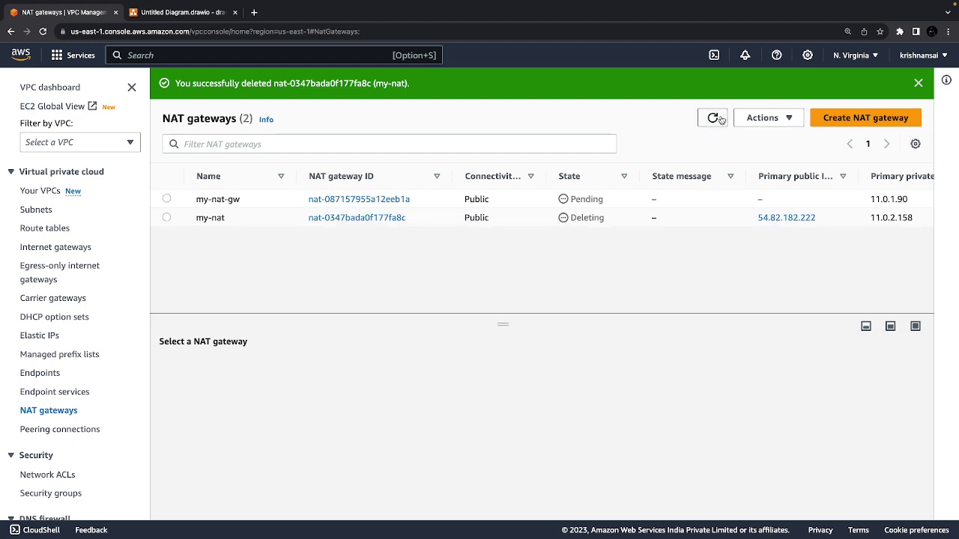
left_click(711, 122)
scroll(564, 229, "right", 5)
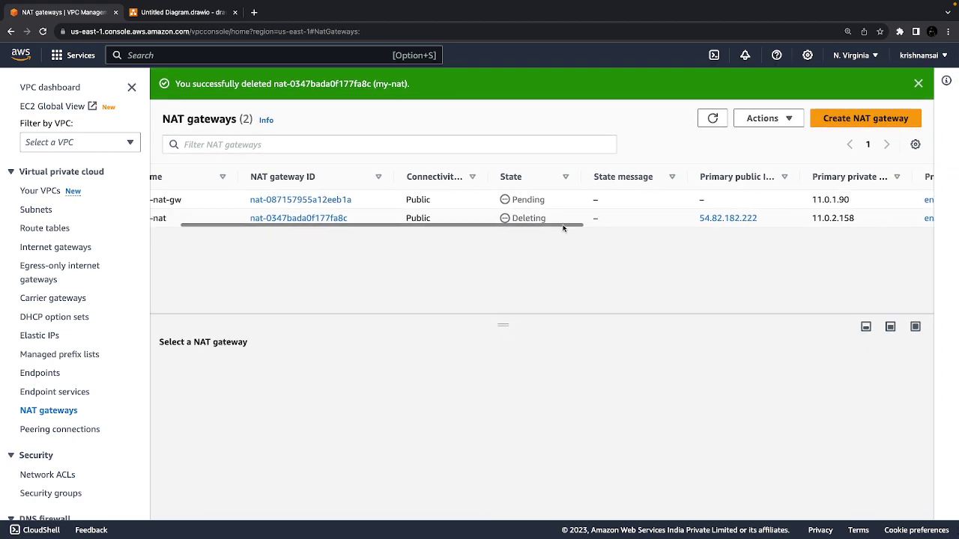
- Check the NAT gateways list, and in the draw.io diagram examine the route-pri circle and its dotted line to the diamond
scroll(563, 228, "right", 3)
scroll(563, 229, "left", 6)
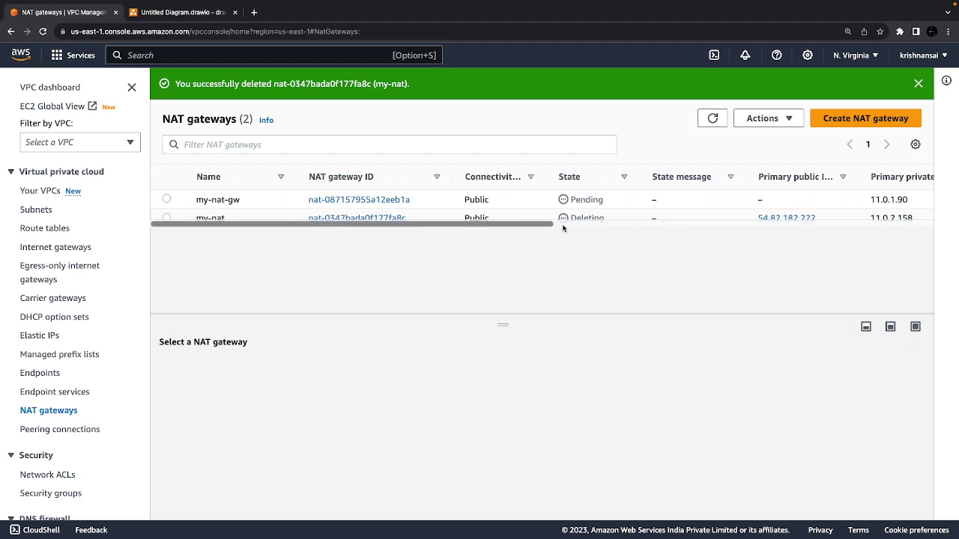
left_click(203, 10)
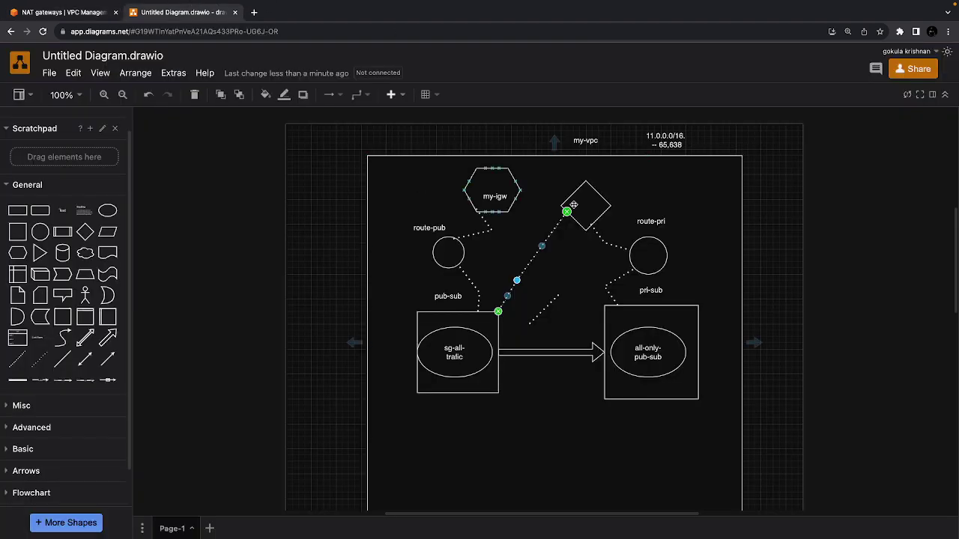
left_click(600, 237)
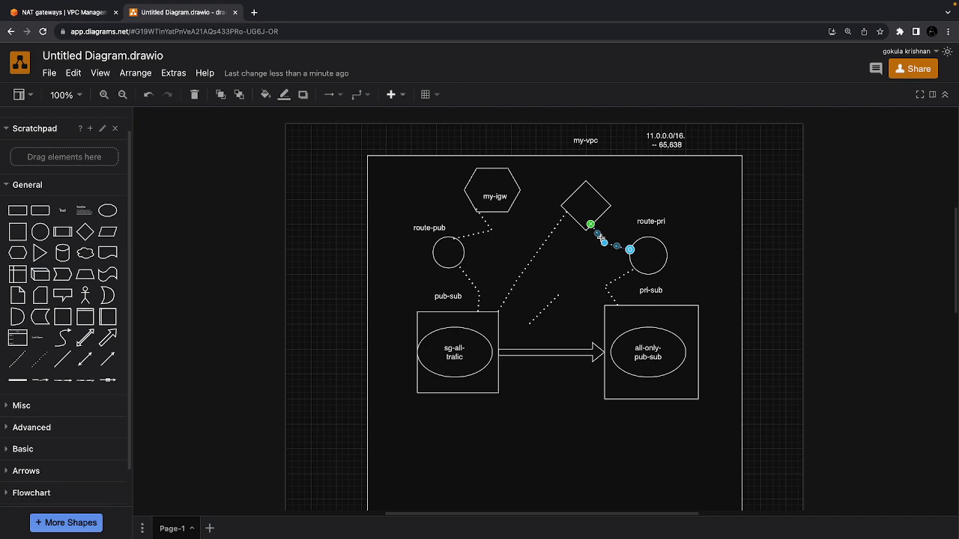
left_click(642, 270)
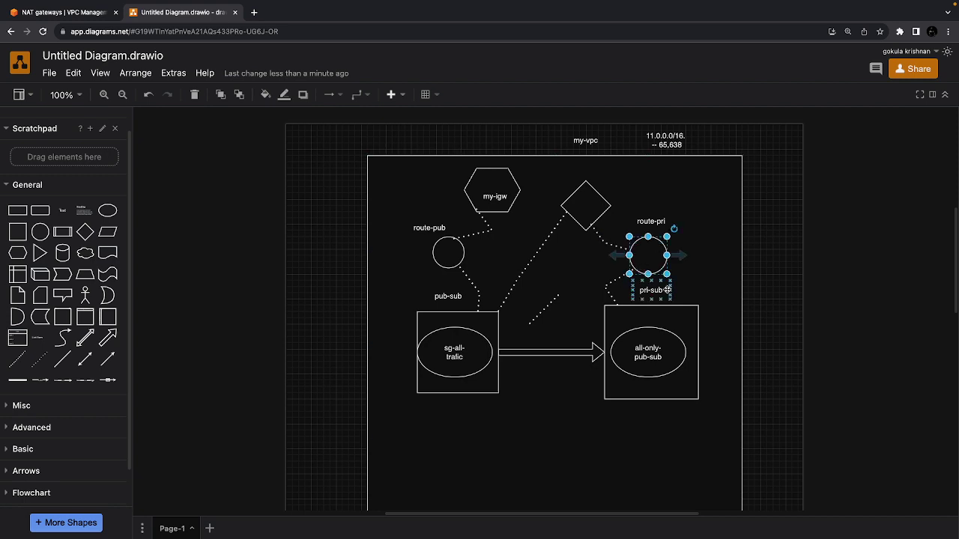
left_click(519, 449)
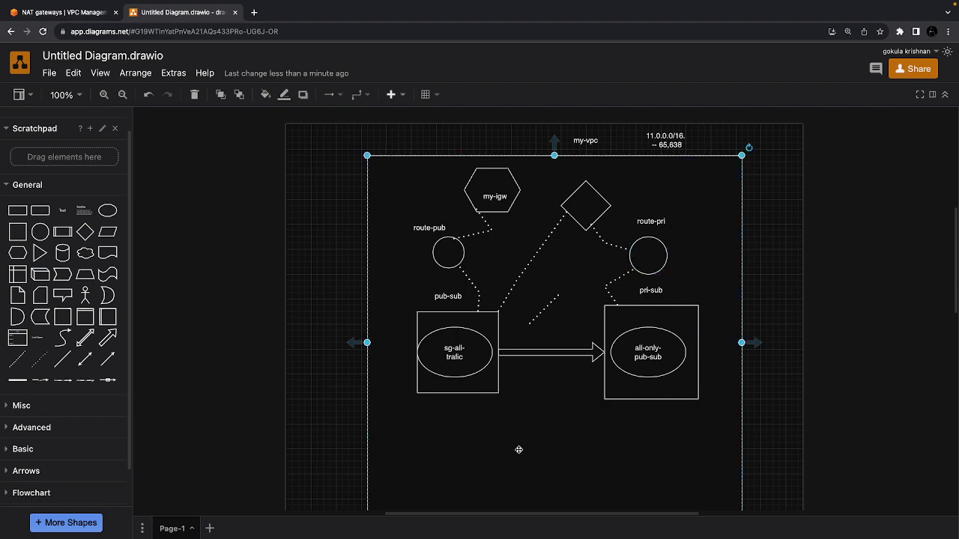
- Switch back to the AWS console, refresh the NAT gateways list and open the list of running EC2 instances
left_click(78, 12)
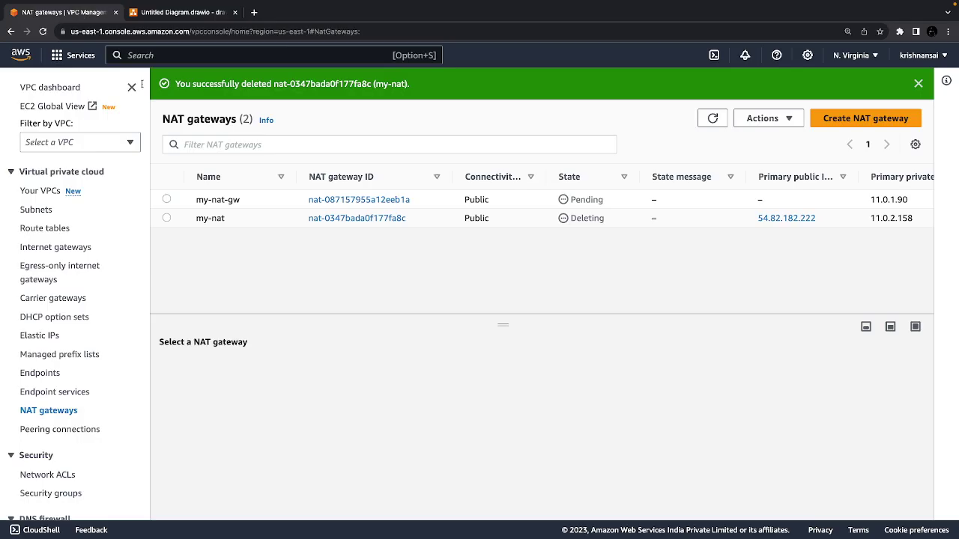
left_click(713, 120)
left_click(155, 55)
type("ec2")
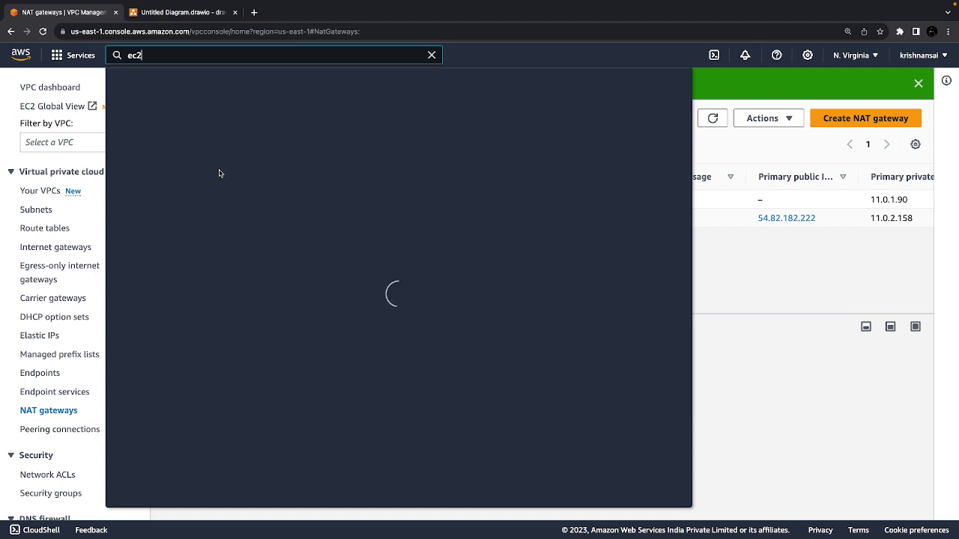
left_click(309, 175)
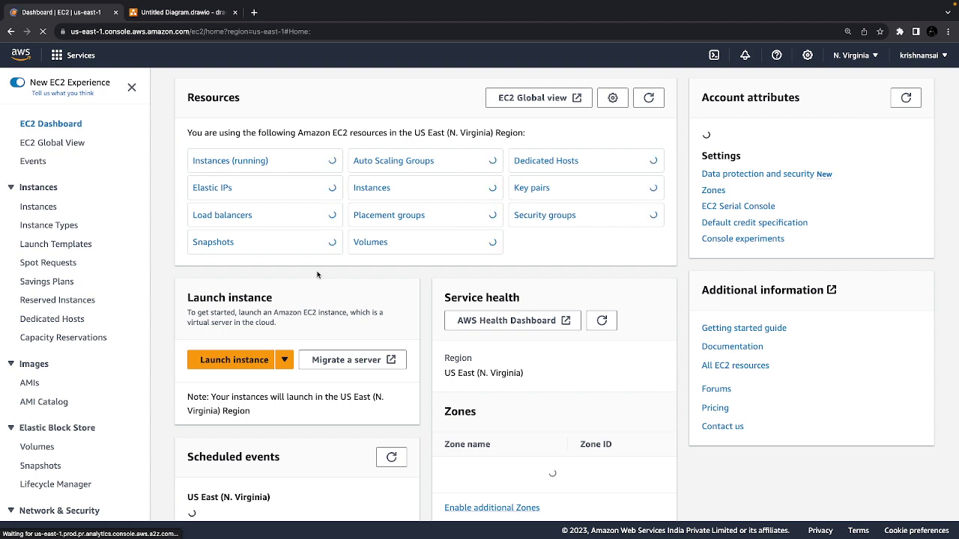
left_click(229, 161)
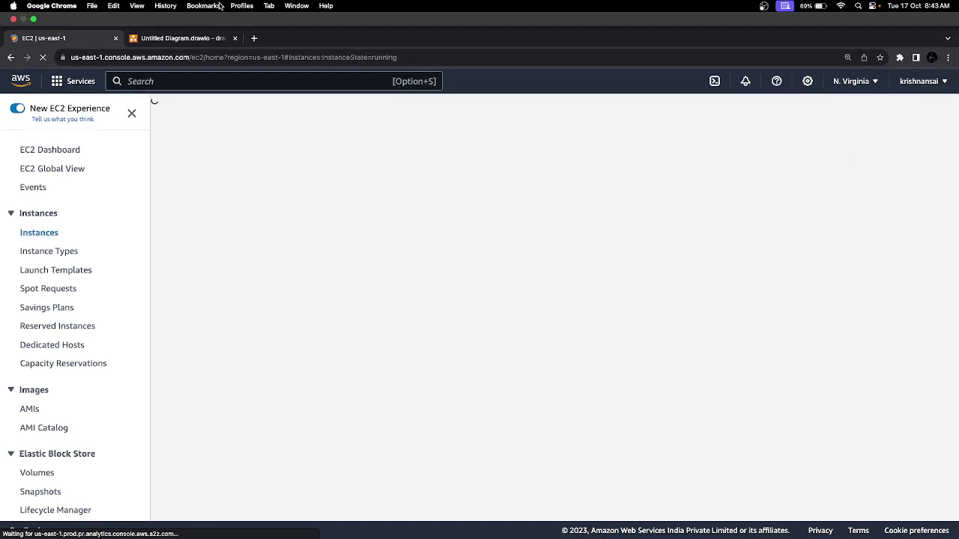
- Switch to the draw.io diagram, place an Actor figure in the pub-sub square and realign the my-vpc frame around the shapes
left_click(178, 38)
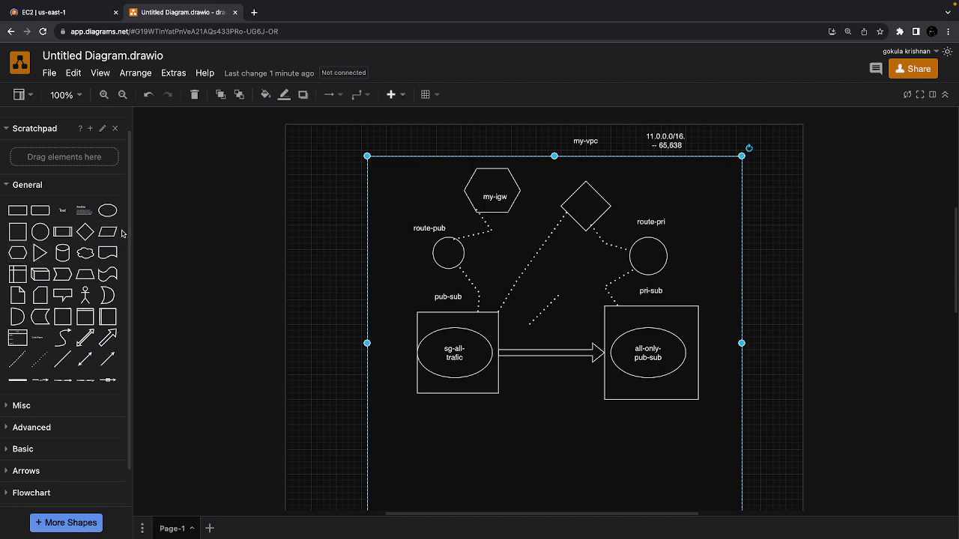
mouse_move(115, 236)
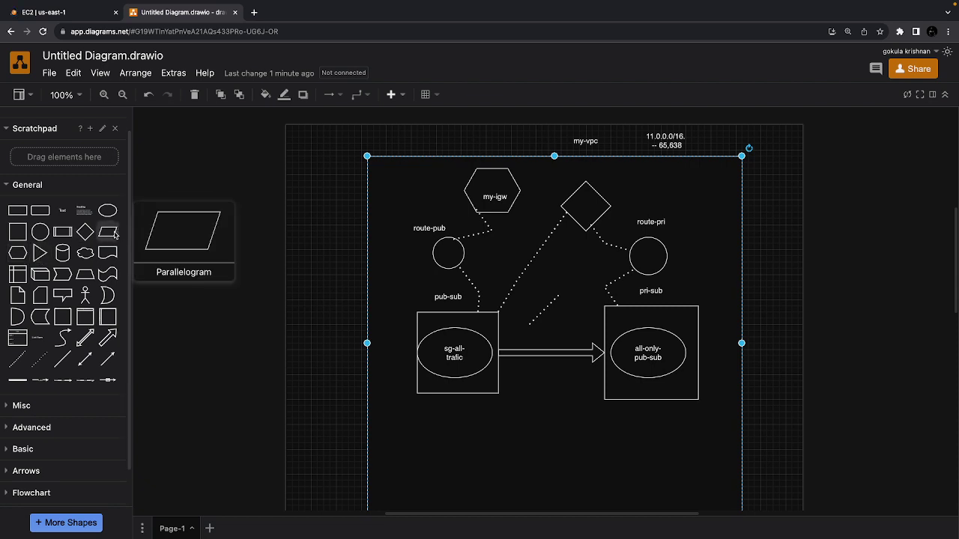
left_click(85, 295)
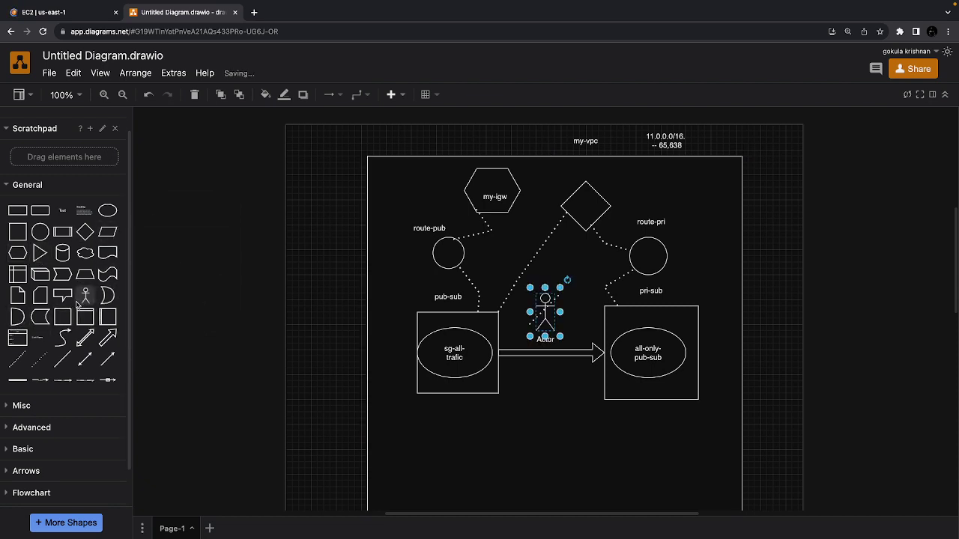
left_click_drag(524, 312, 455, 365)
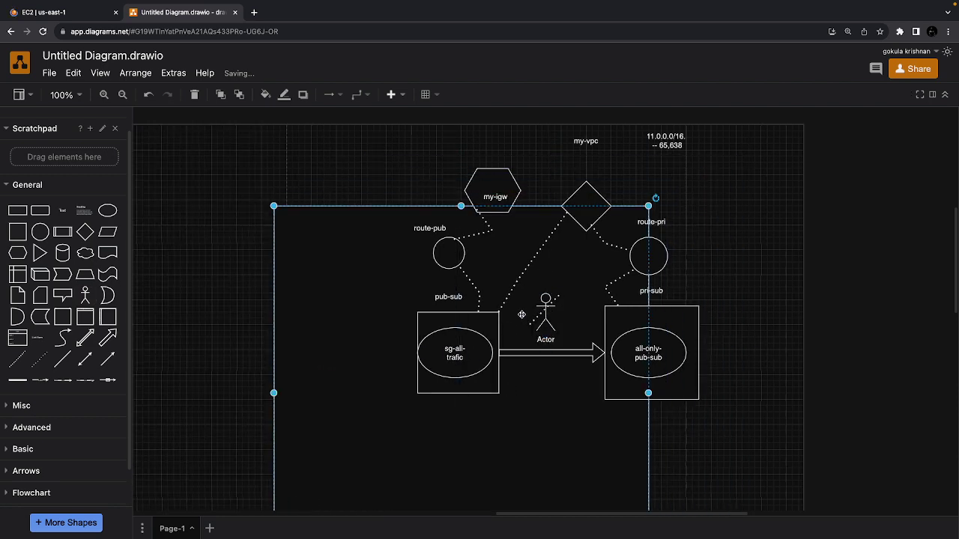
key("ctrl+z")
key("ctrl+z")
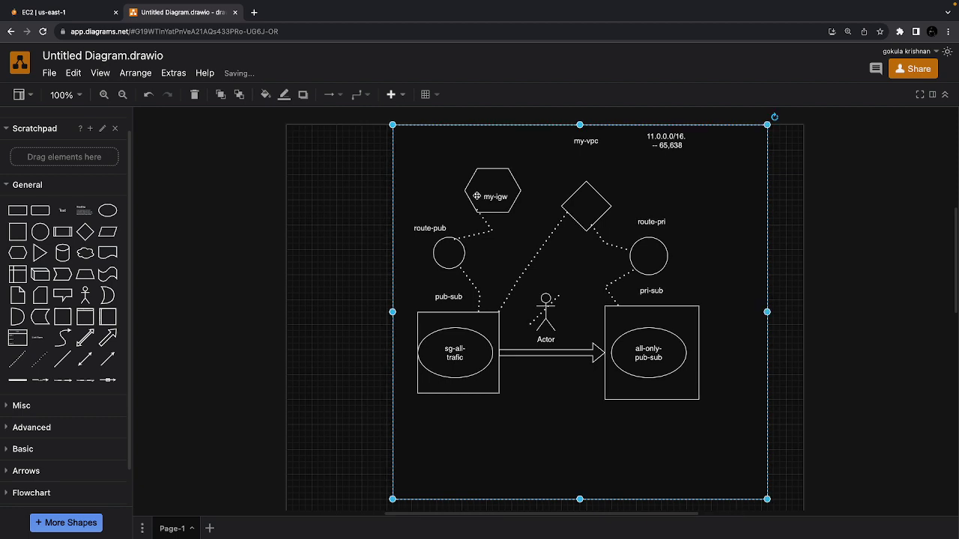
left_click(474, 193)
left_click_drag(474, 193, 427, 212)
left_click(433, 187)
left_click_drag(546, 323, 464, 375)
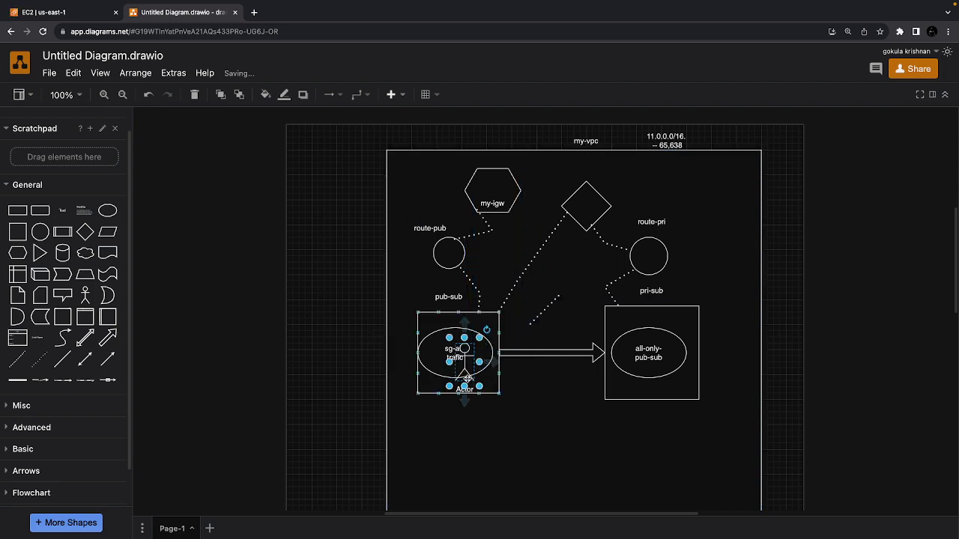
- Place a second Actor figure in the pri-sub square and move the my-vpc frame back around the shapes
left_click(602, 468)
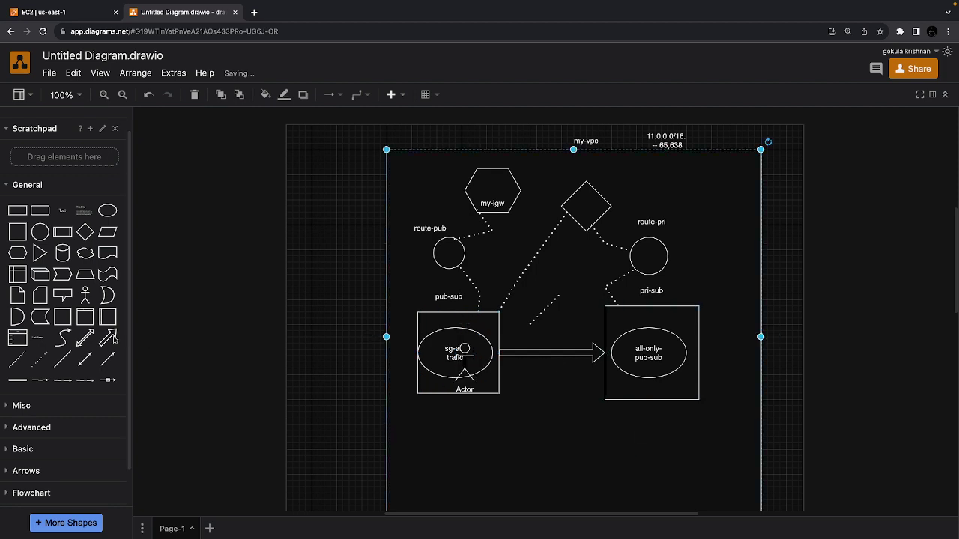
left_click(85, 295)
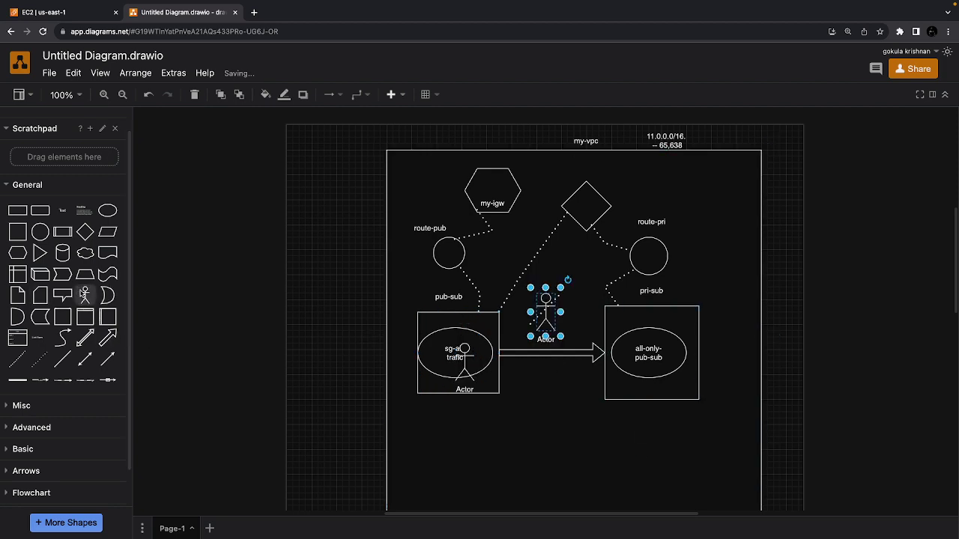
left_click_drag(543, 312, 640, 359)
left_click(545, 313)
left_click(734, 268)
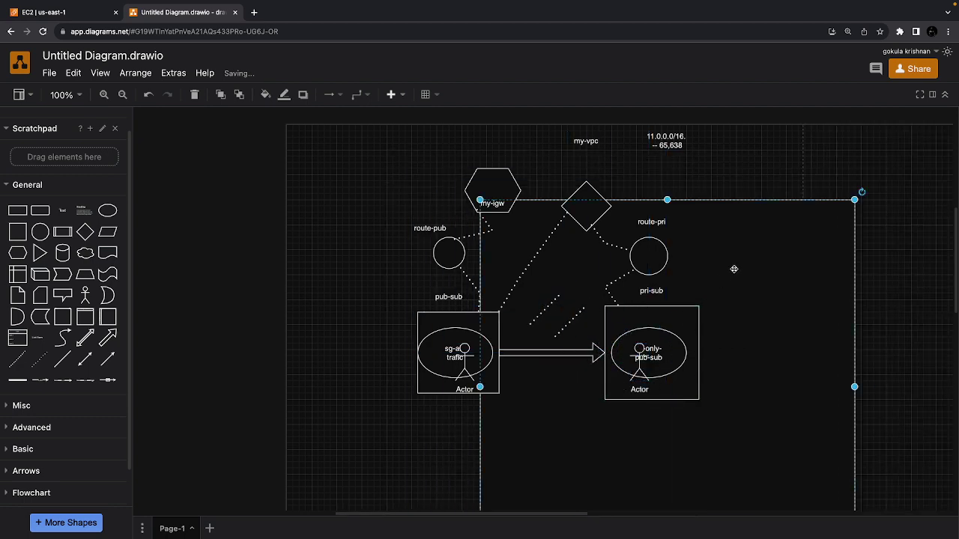
left_click_drag(734, 267, 642, 216)
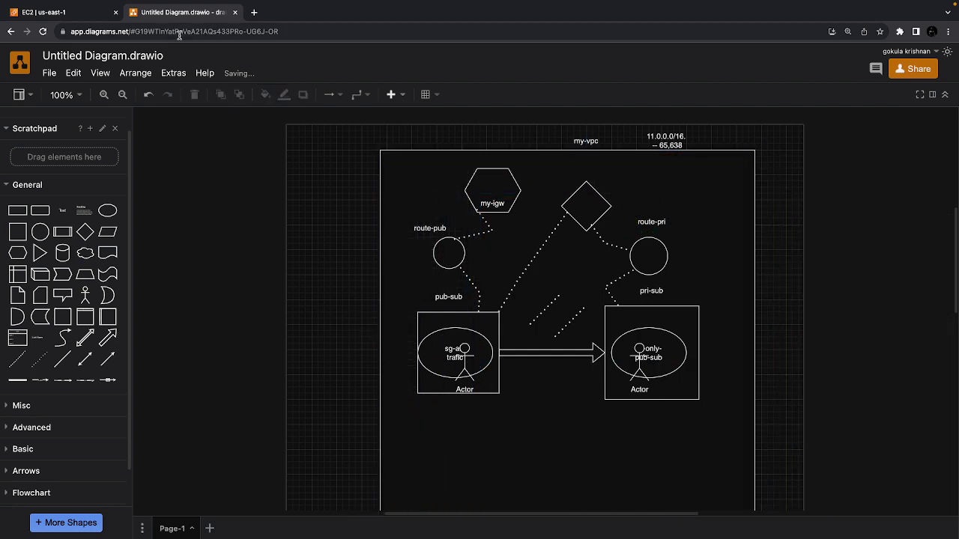
- Switch back to the EC2 console and start launching a new instance named win-pub
left_click(89, 16)
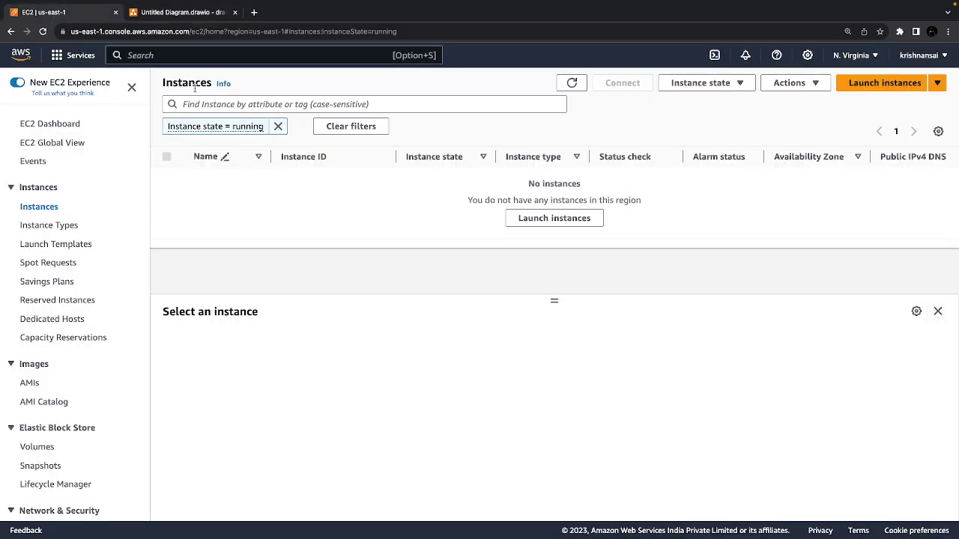
left_click(556, 224)
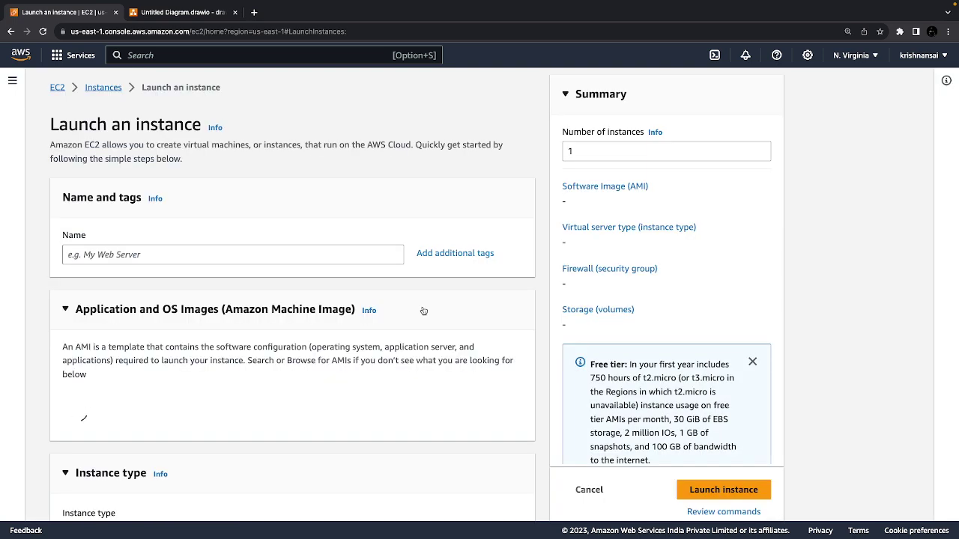
left_click(196, 253)
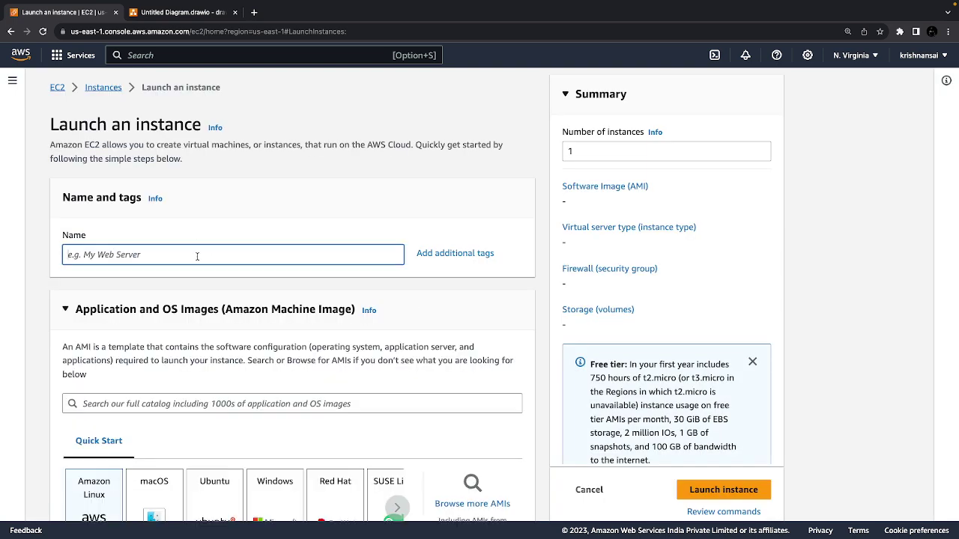
type("win-pu")
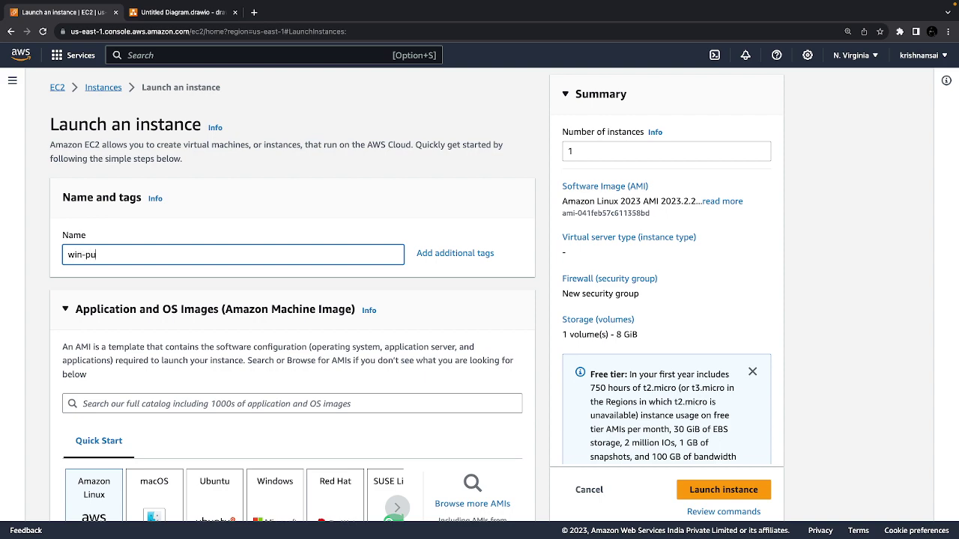
type("b")
- Choose the Microsoft Windows Server 2022 Base image and the t2.micro instance type for win-pub
scroll(268, 358, "down", 3)
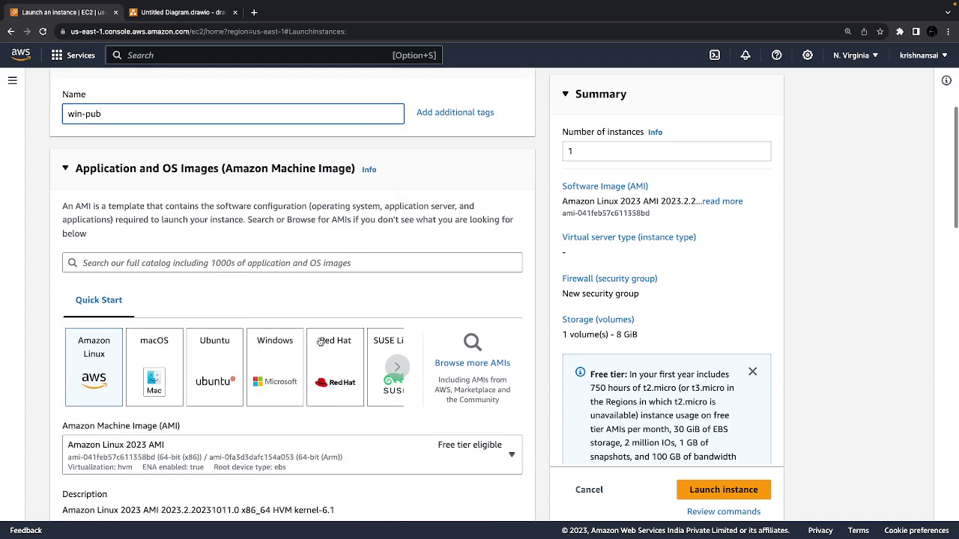
left_click(269, 357)
scroll(307, 401, "down", 2)
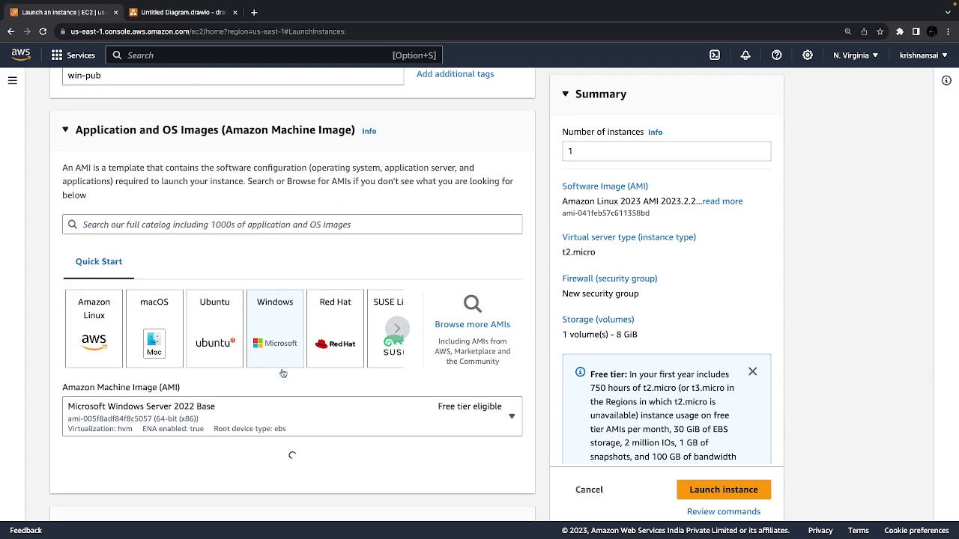
scroll(307, 401, "down", 3)
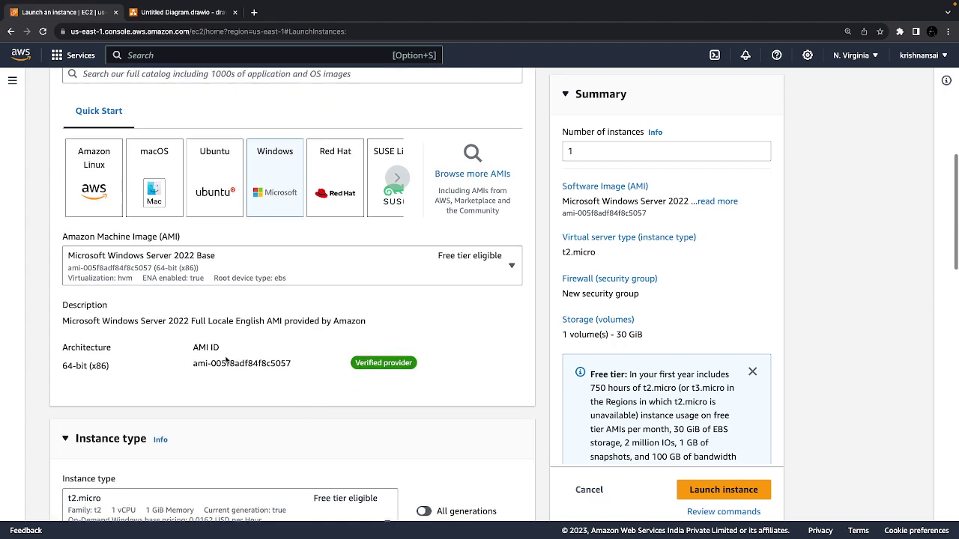
scroll(229, 259, "down", 3)
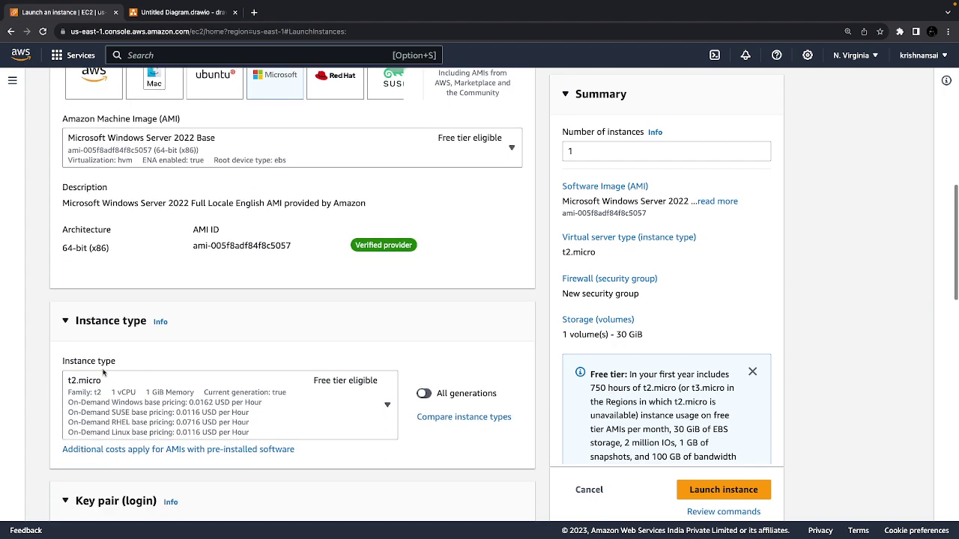
left_click(178, 392)
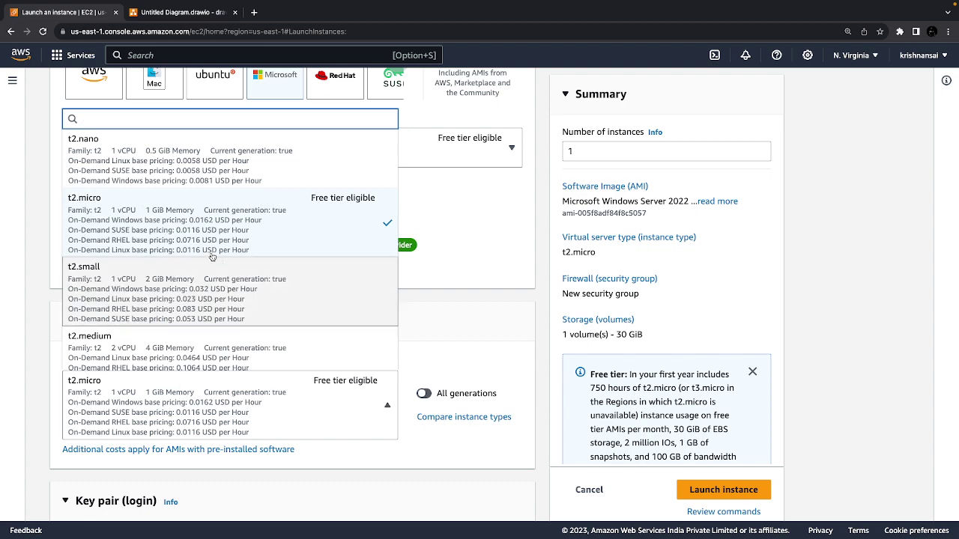
left_click(194, 226)
scroll(247, 254, "up", 1)
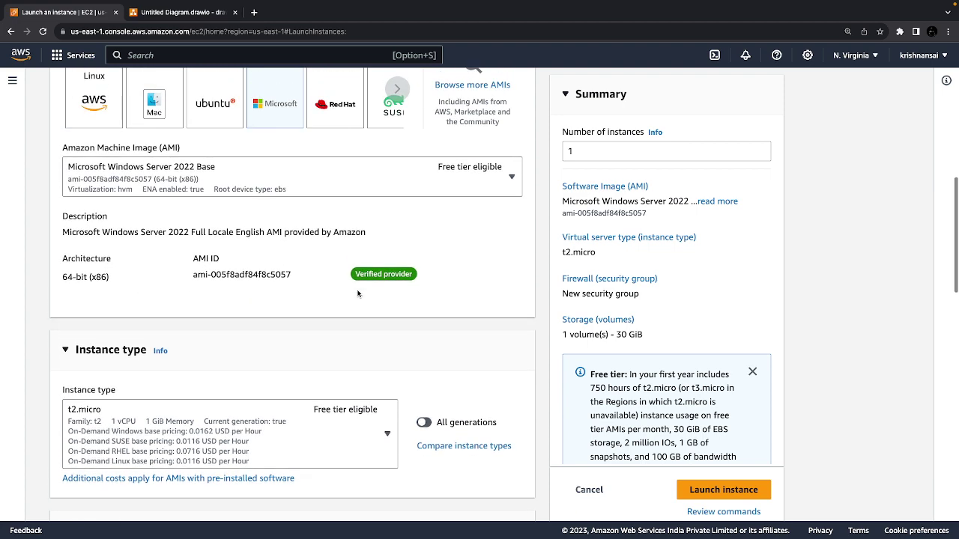
- Create an RSA key pair named public in .pem format for the instance and open its network settings for editing
scroll(294, 278, "down", 4)
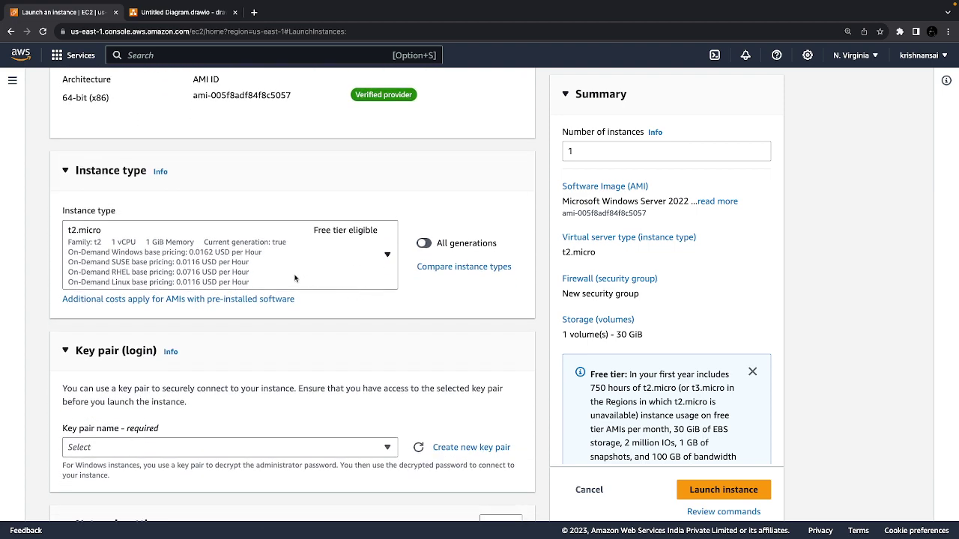
scroll(295, 277, "down", 3)
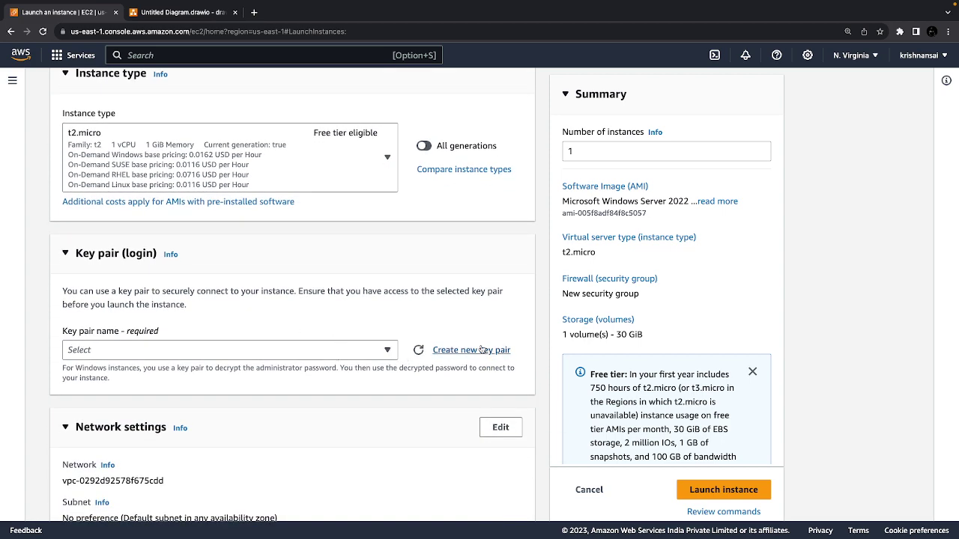
left_click(481, 351)
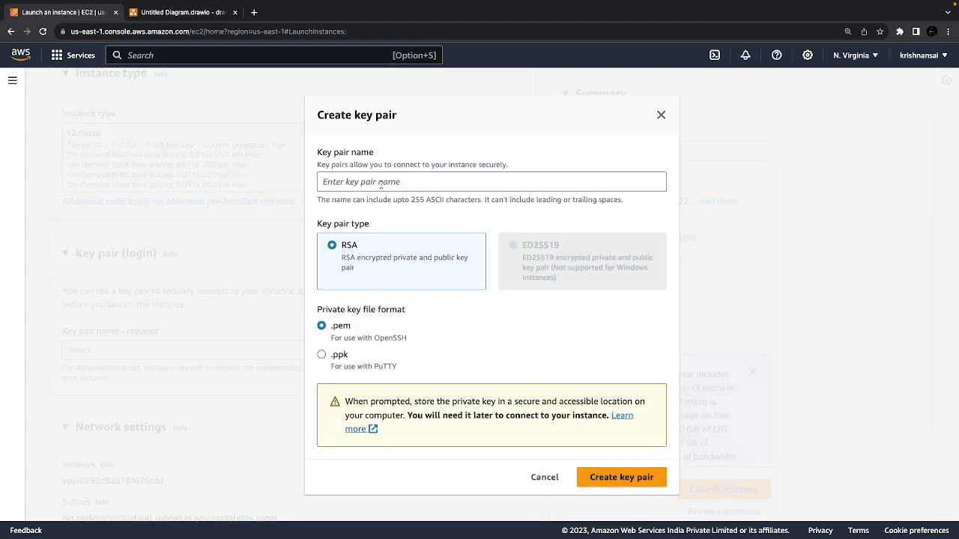
left_click(381, 185)
type("pu")
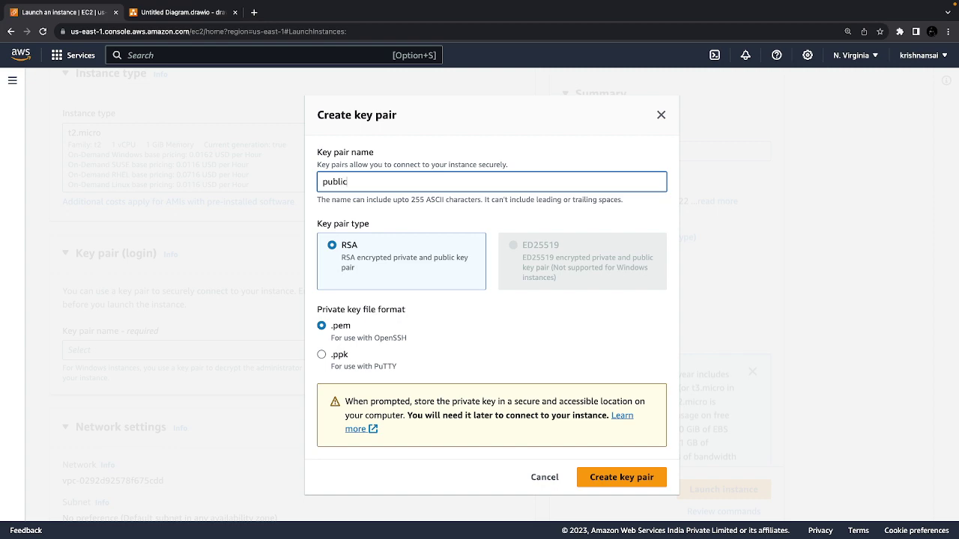
type("blic")
left_click(614, 482)
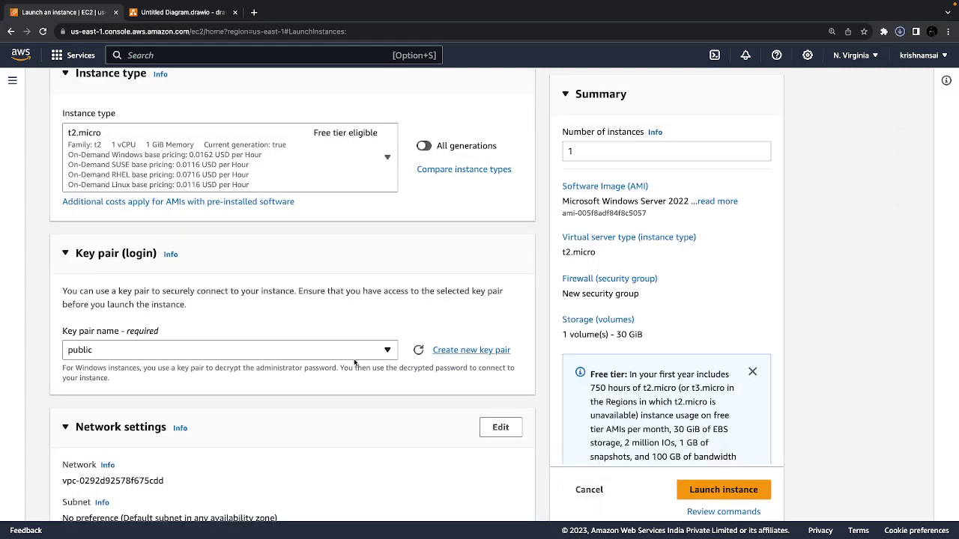
scroll(310, 368, "down", 3)
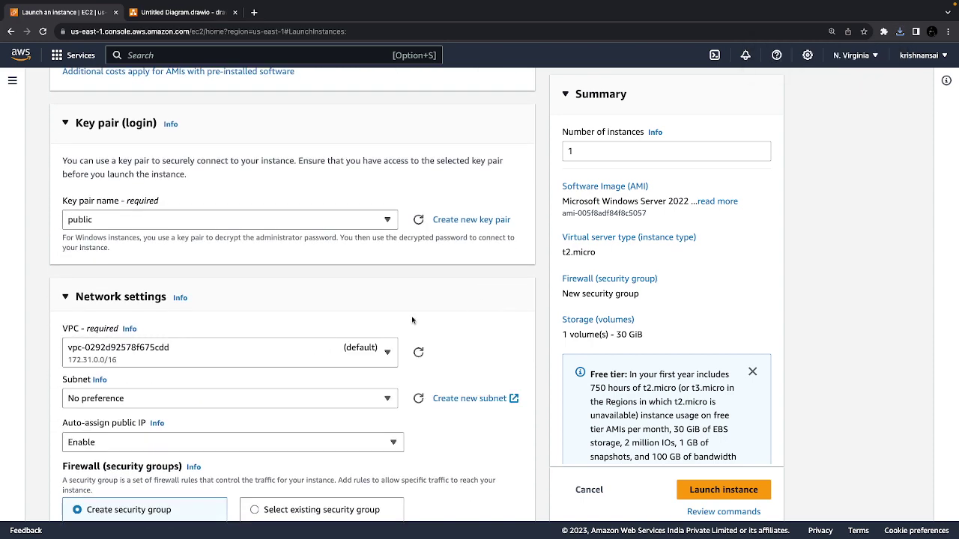
- Place the win-pub instance in the sub-pub subnet of my-vpc and enable auto-assignment of a public IP
left_click(334, 347)
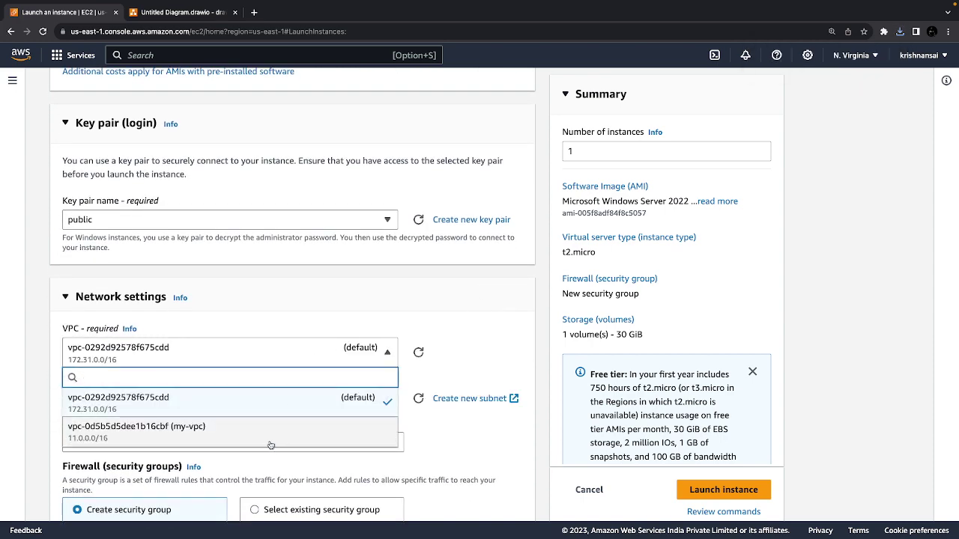
left_click(270, 445)
scroll(270, 443, "down", 1)
left_click(229, 363)
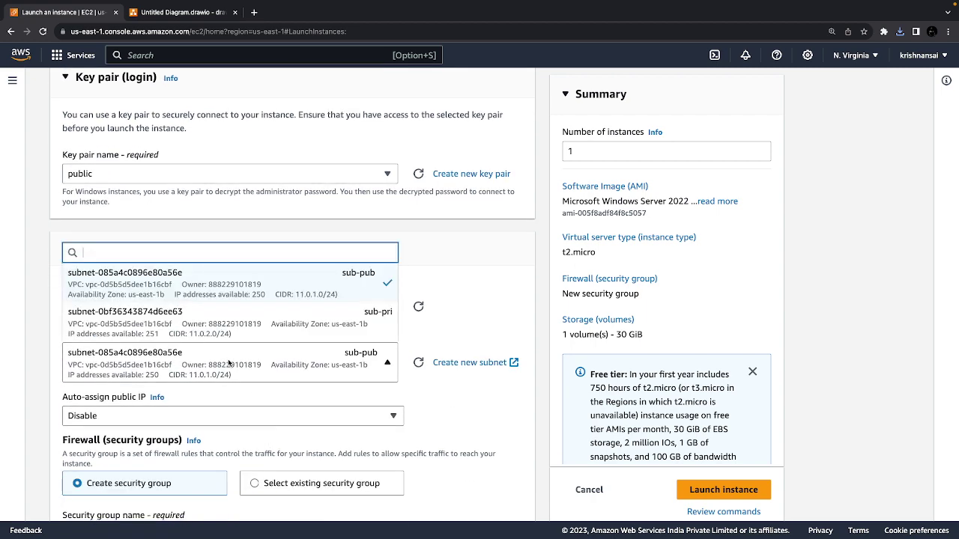
left_click(232, 292)
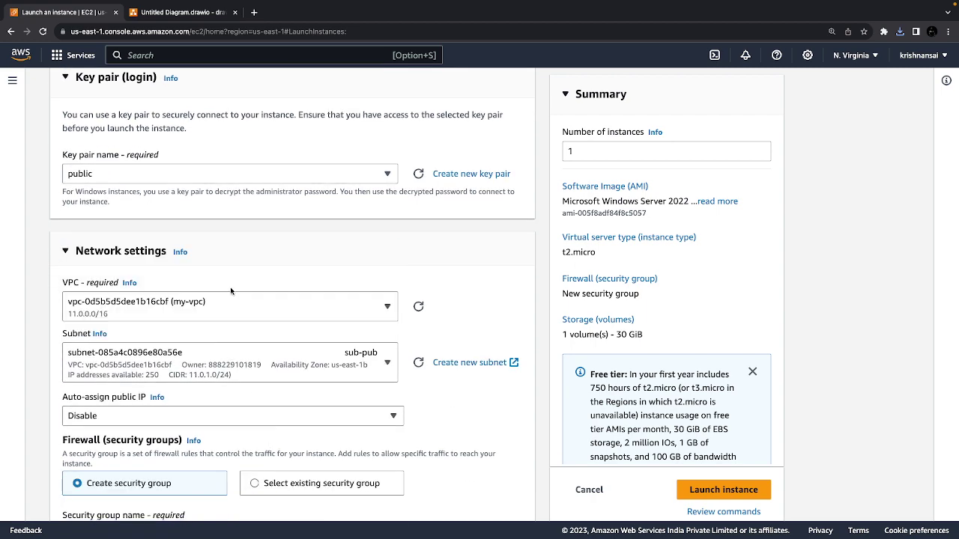
scroll(231, 289, "down", 1)
left_click(165, 353)
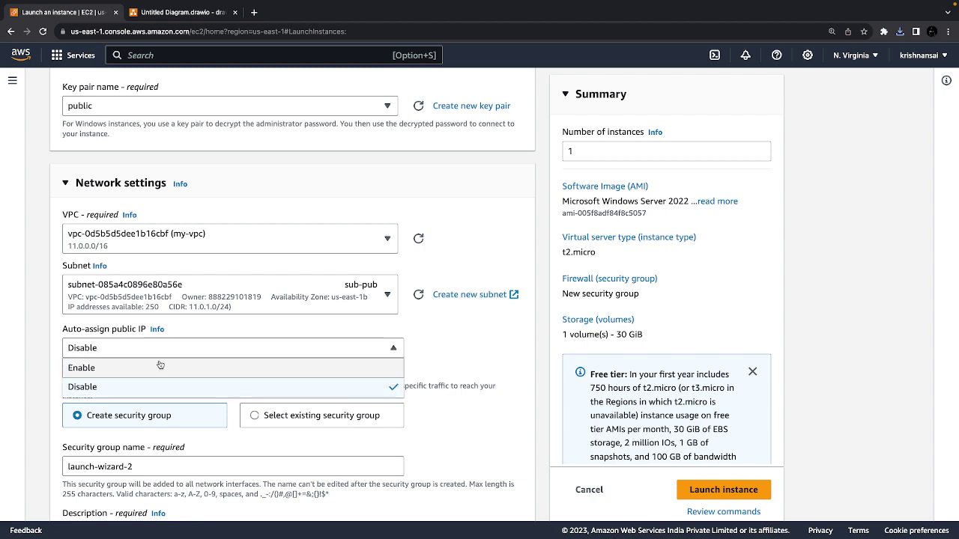
left_click(121, 368)
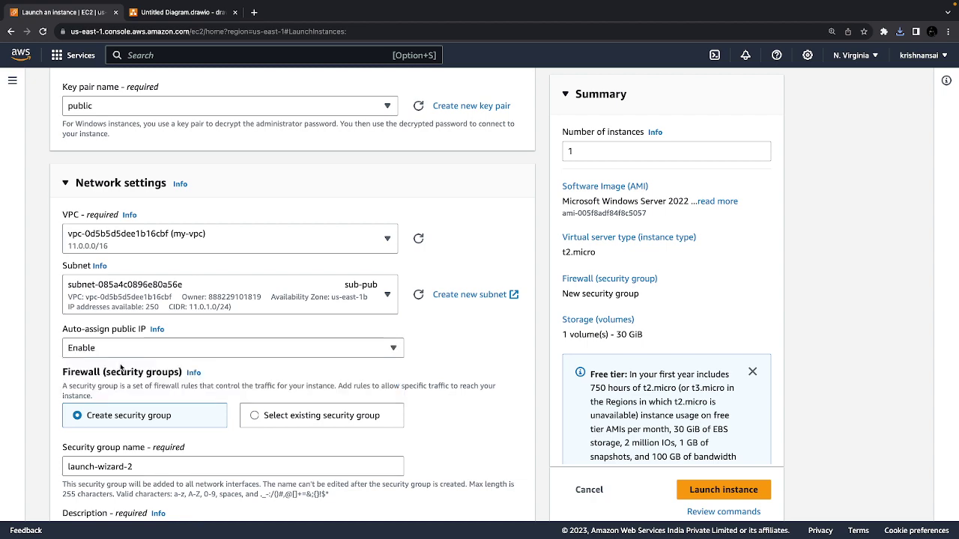
- Assign the existing security group my-sg-pub to the win-pub instance
scroll(120, 363, "down", 1)
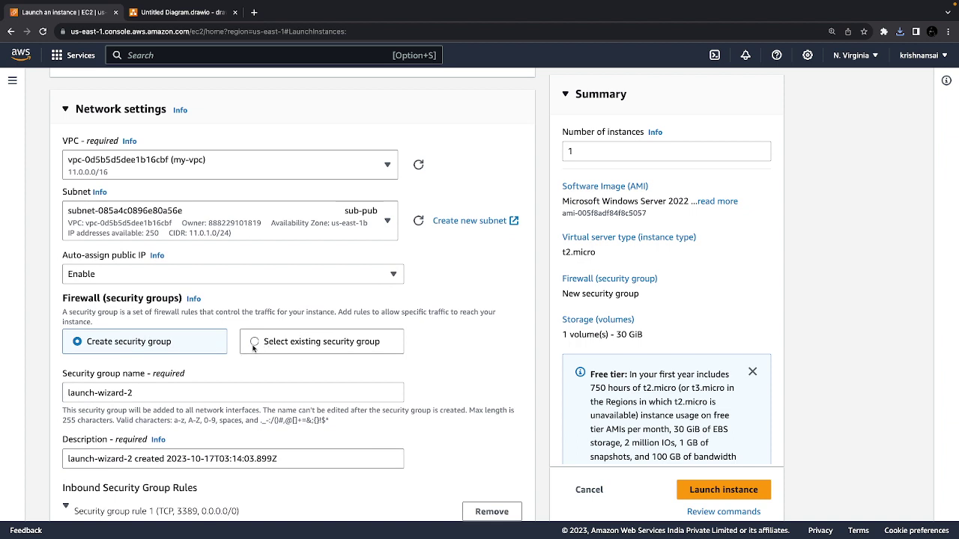
left_click(254, 343)
scroll(247, 352, "down", 1)
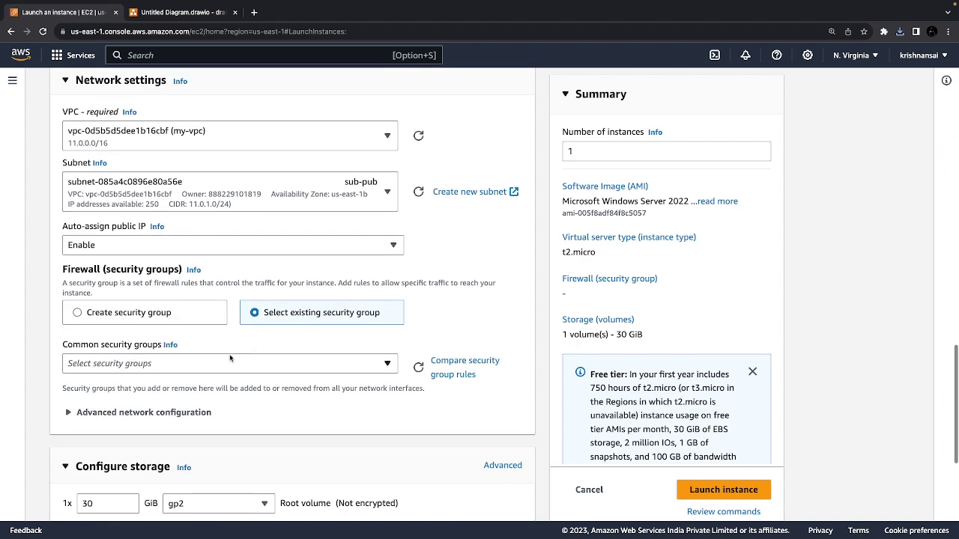
left_click(225, 365)
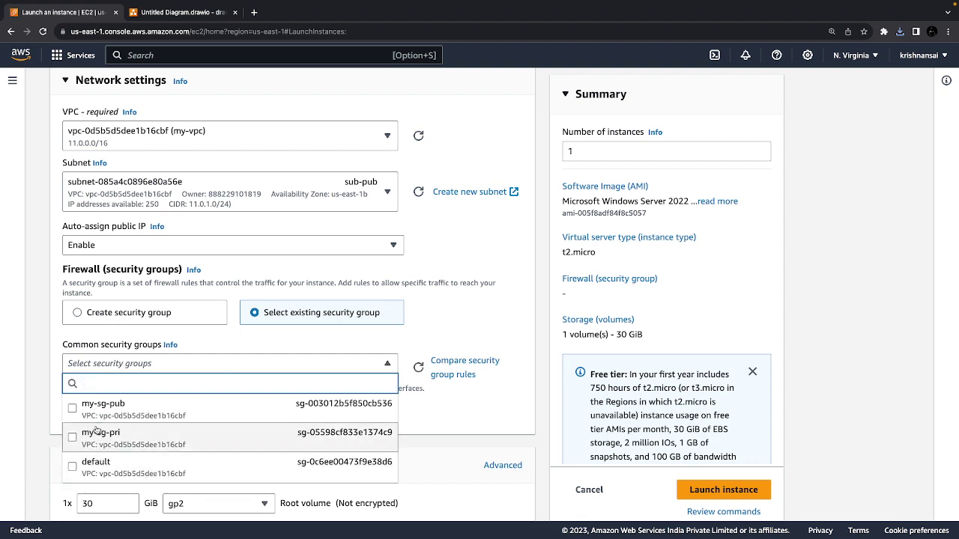
left_click(75, 412)
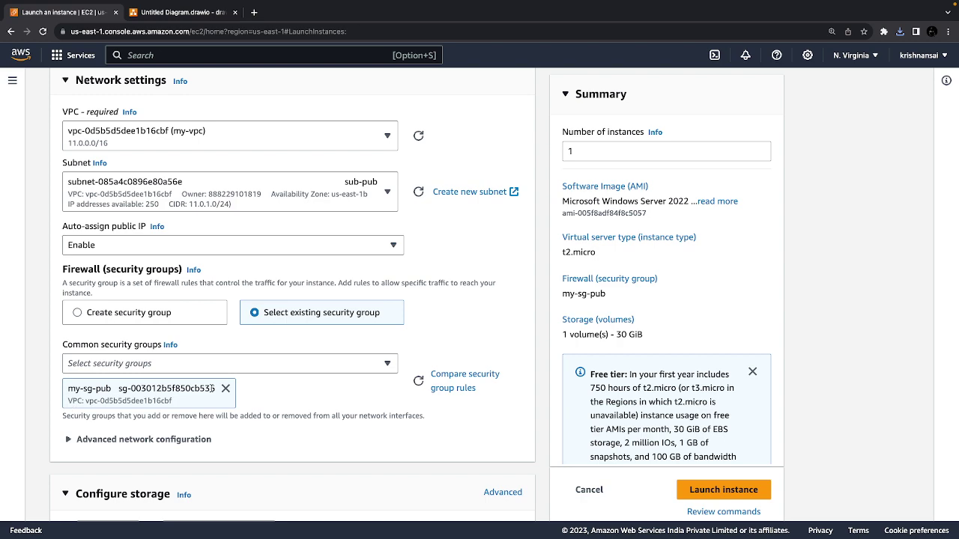
- Review the win-pub configuration and launch the instance
scroll(212, 388, "down", 5)
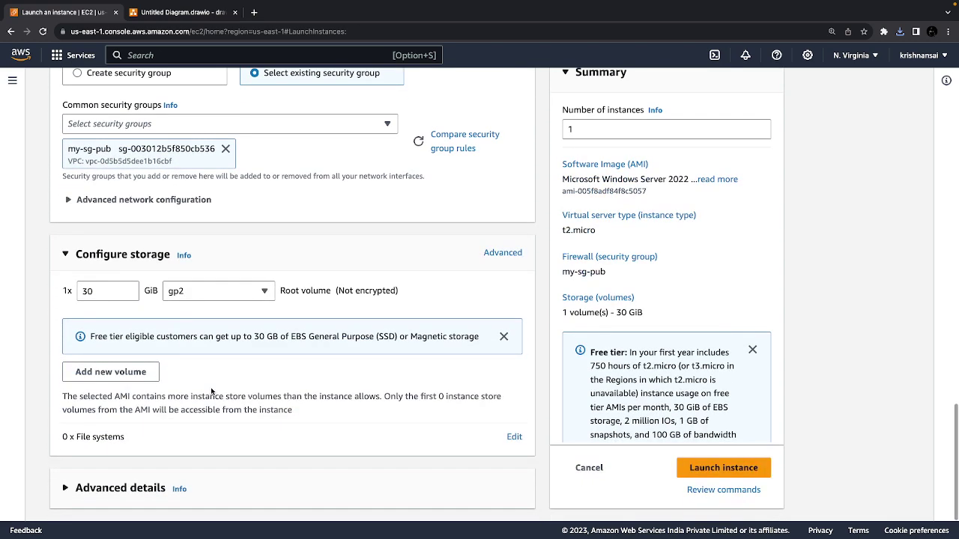
scroll(262, 355, "up", 8)
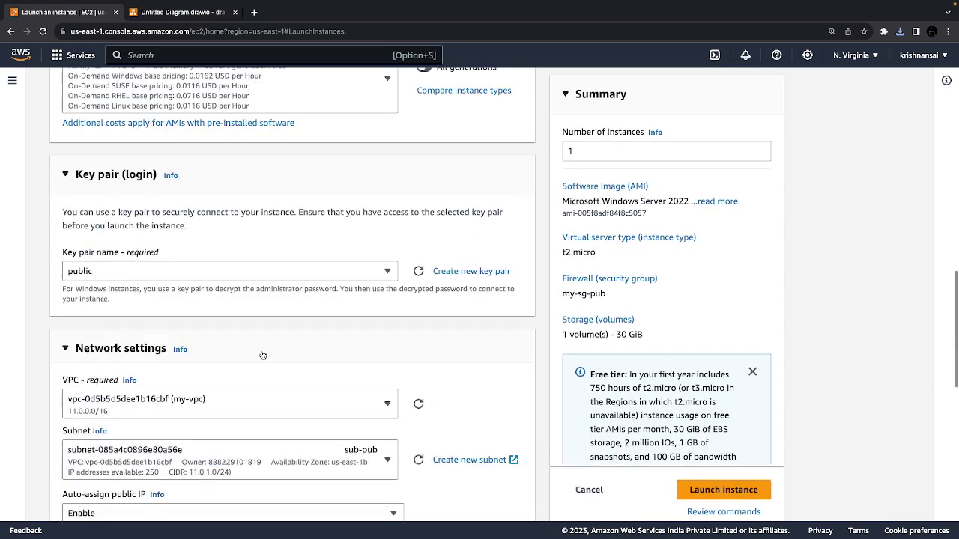
scroll(342, 303, "up", 10)
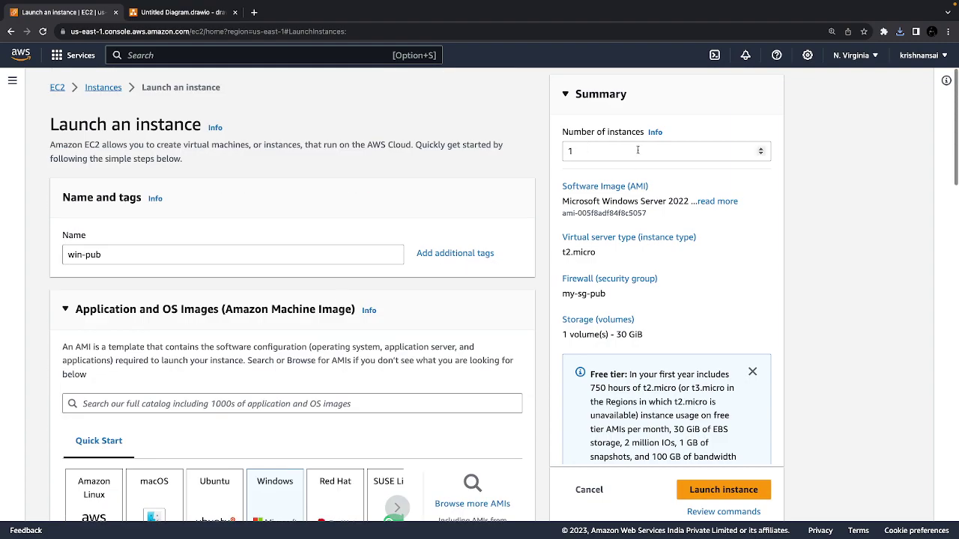
scroll(238, 454, "down", 15)
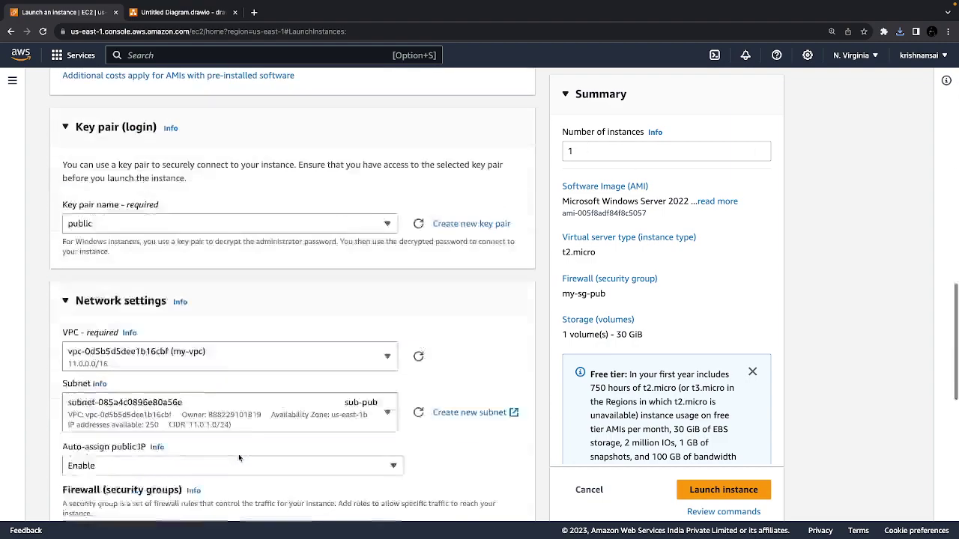
scroll(418, 475, "up", 5)
scroll(418, 474, "up", 10)
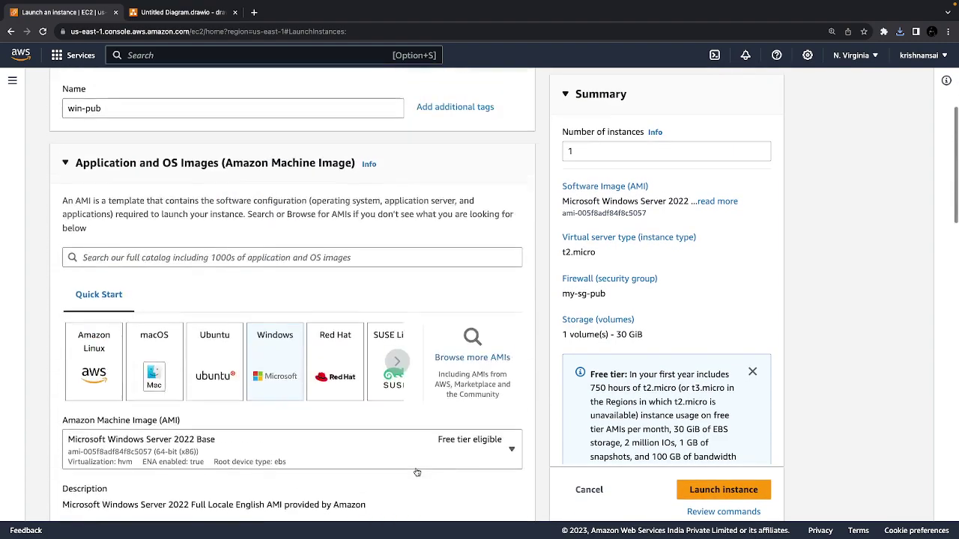
left_click(749, 494)
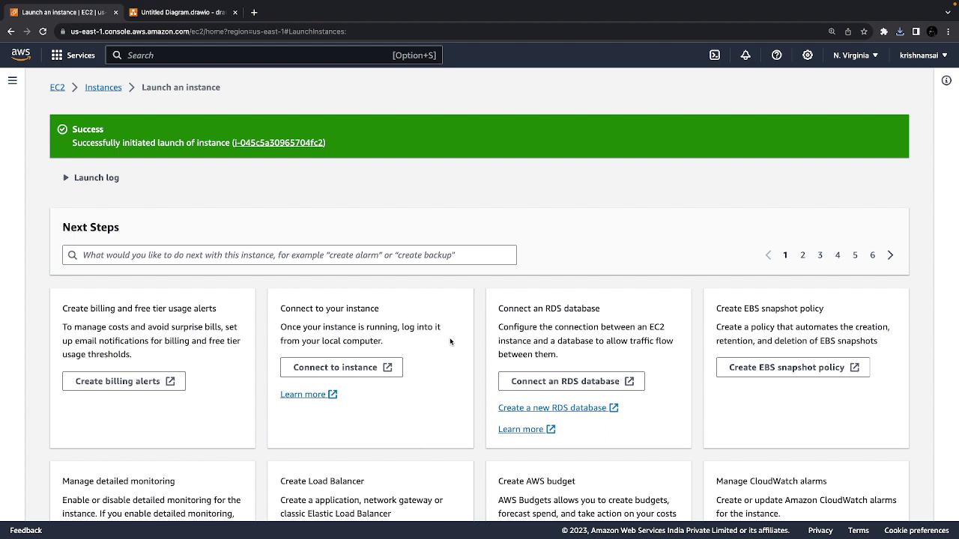
- Return to the instances list and start launching another instance named win-pri
left_click(105, 88)
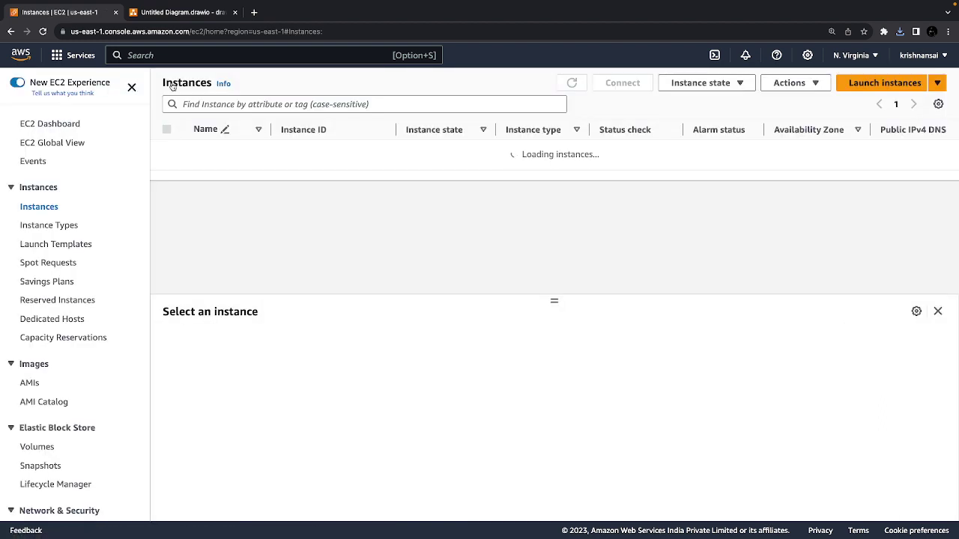
left_click(912, 90)
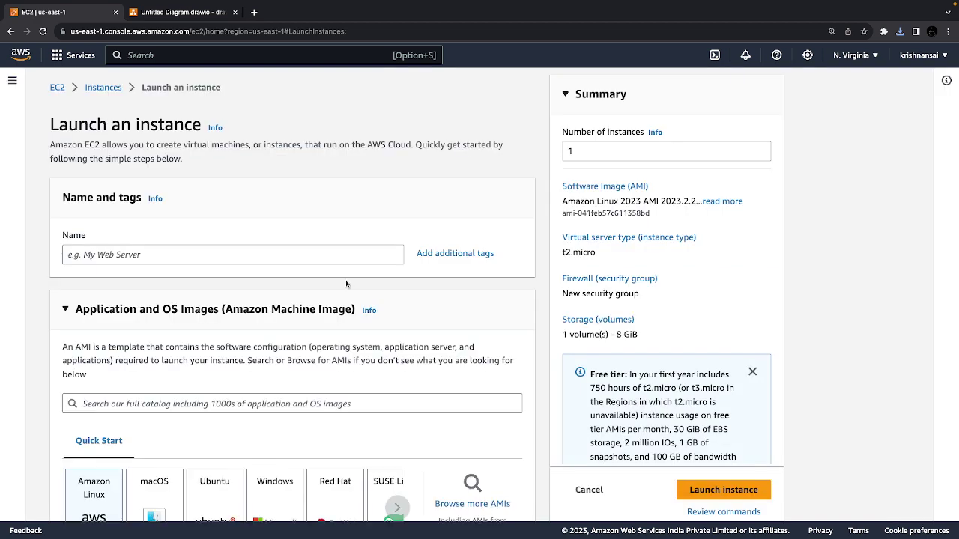
left_click(327, 255)
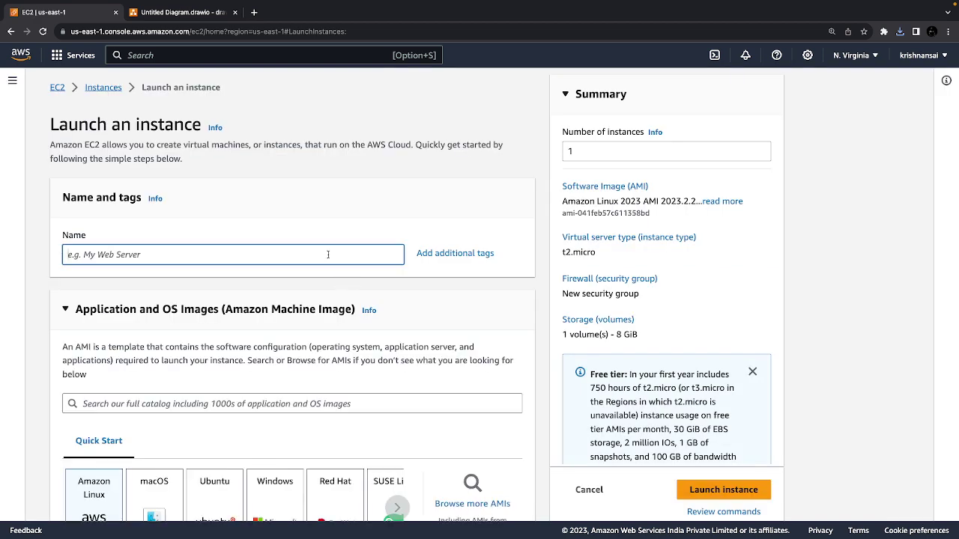
type("win-pri")
scroll(210, 338, "down", 1)
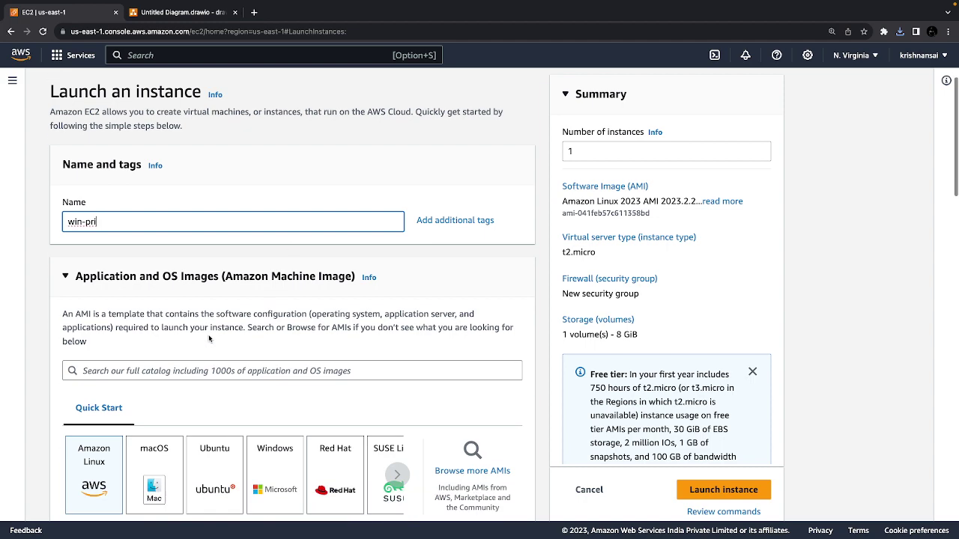
- Choose the Microsoft Windows Server 2022 Base image and the existing key pair public for win-pri
left_click(271, 442)
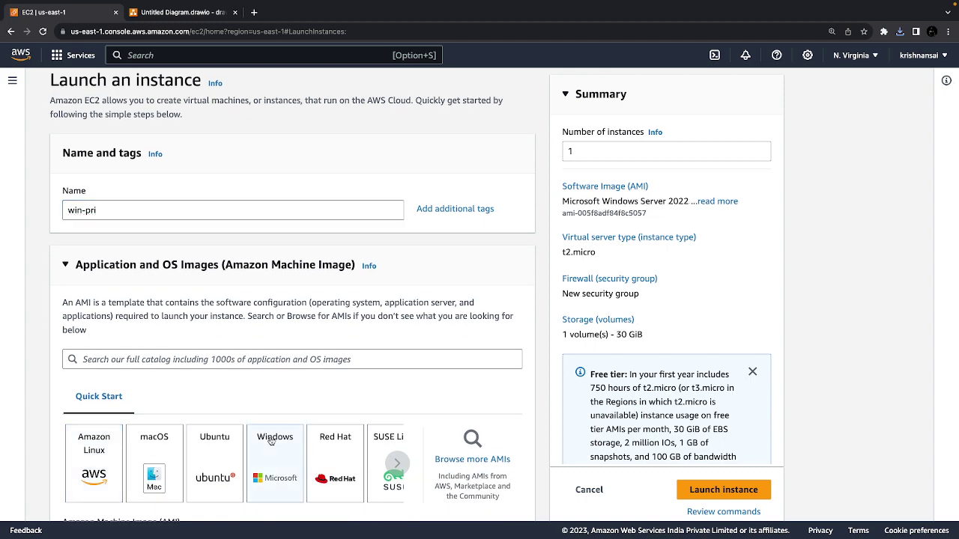
scroll(266, 375, "down", 5)
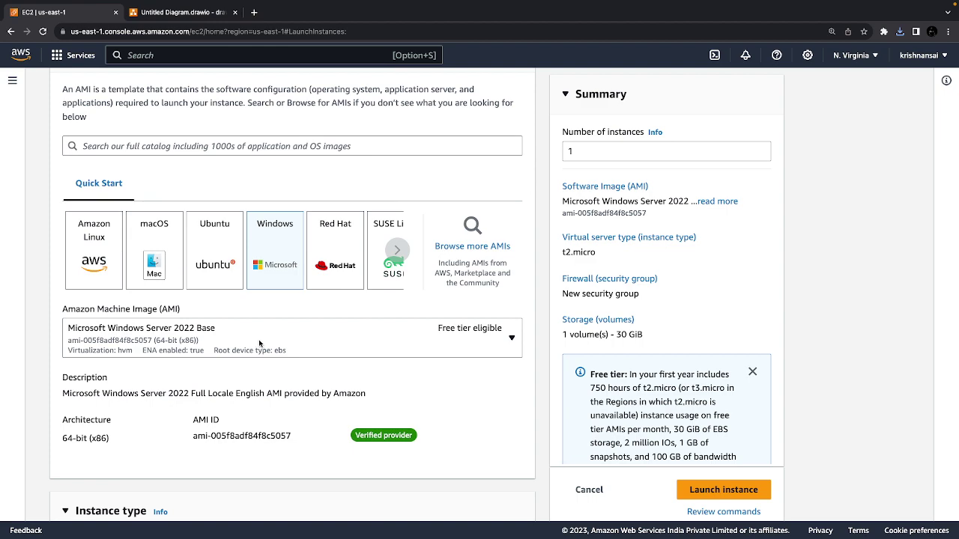
scroll(260, 343, "down", 5)
scroll(346, 369, "down", 5)
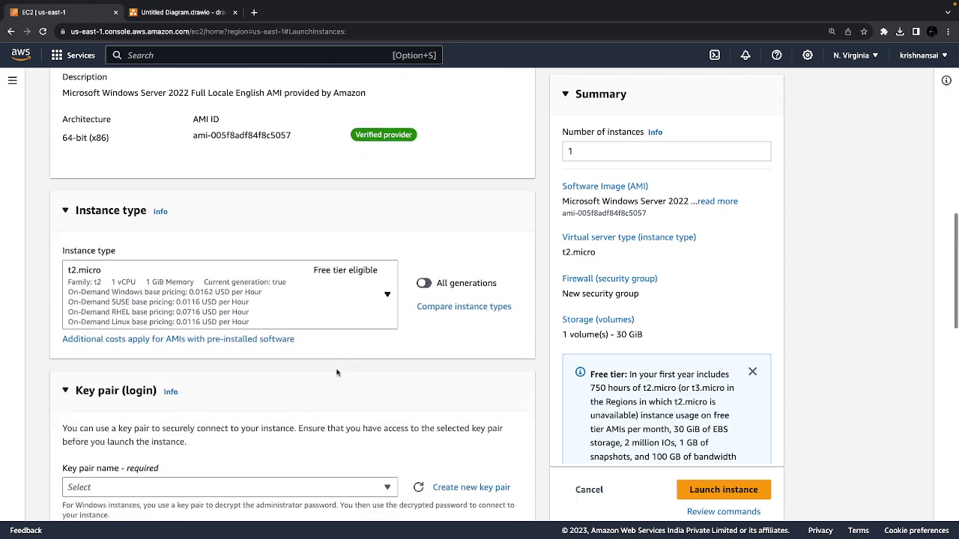
left_click(301, 288)
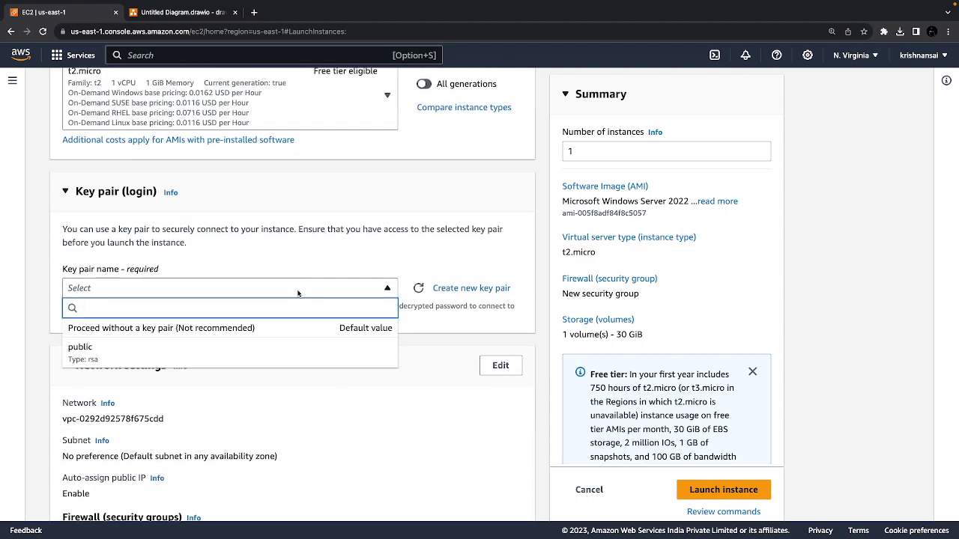
left_click(219, 350)
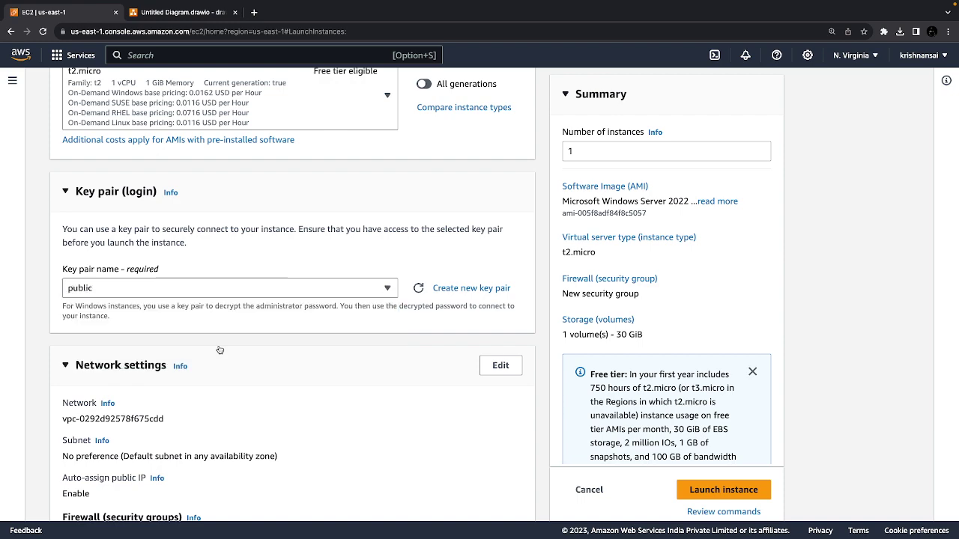
- Edit the network settings of win-pri to use my-vpc and its sub-pri subnet
scroll(219, 350, "down", 5)
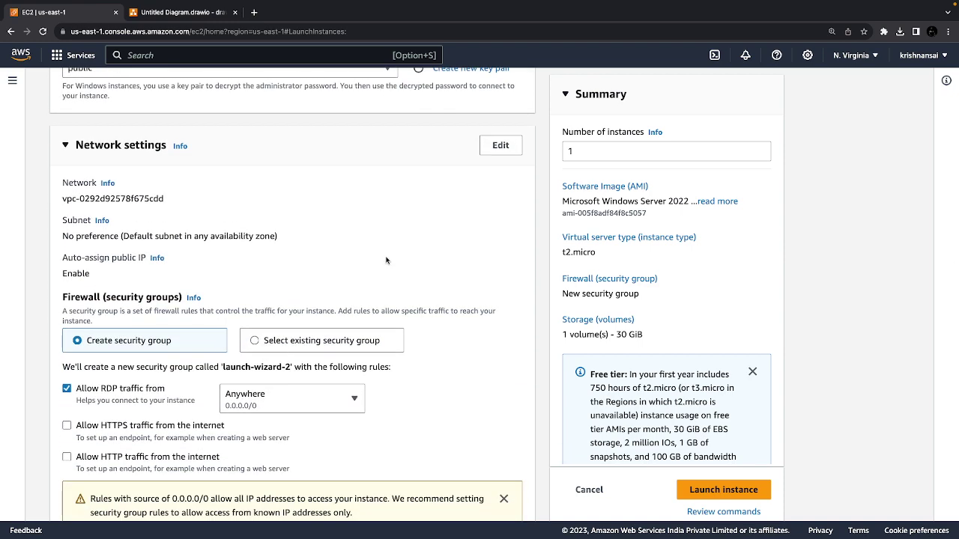
left_click(515, 152)
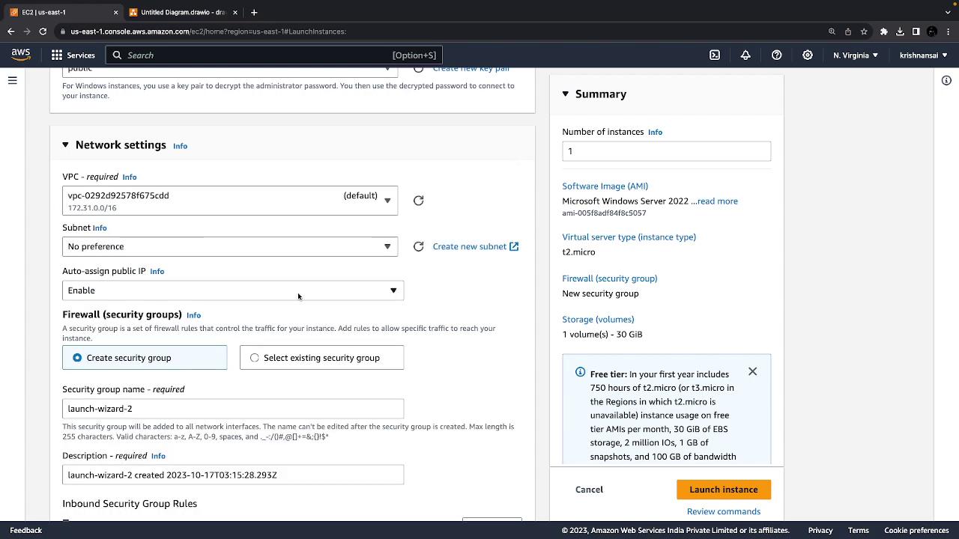
scroll(298, 292, "up", 1)
scroll(298, 292, "down", 2)
left_click(230, 194)
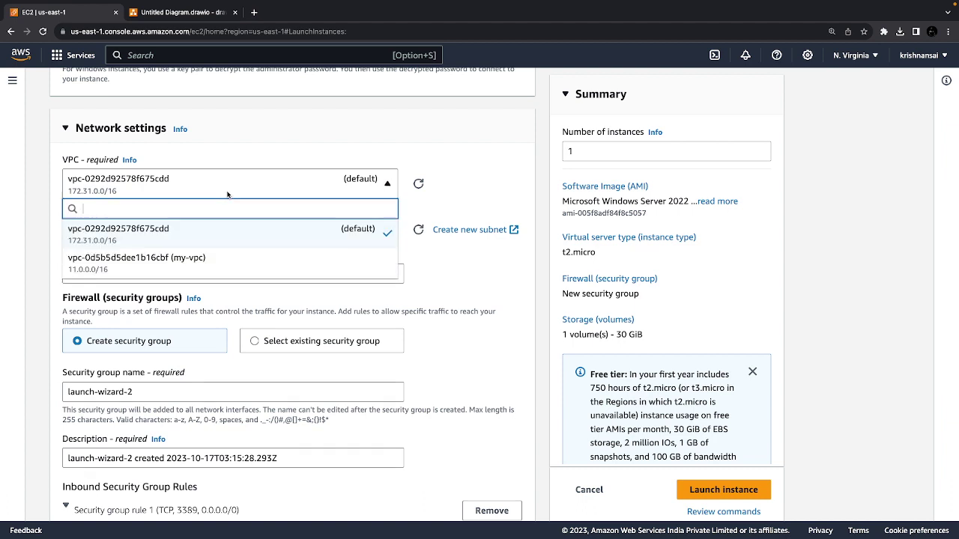
left_click(175, 274)
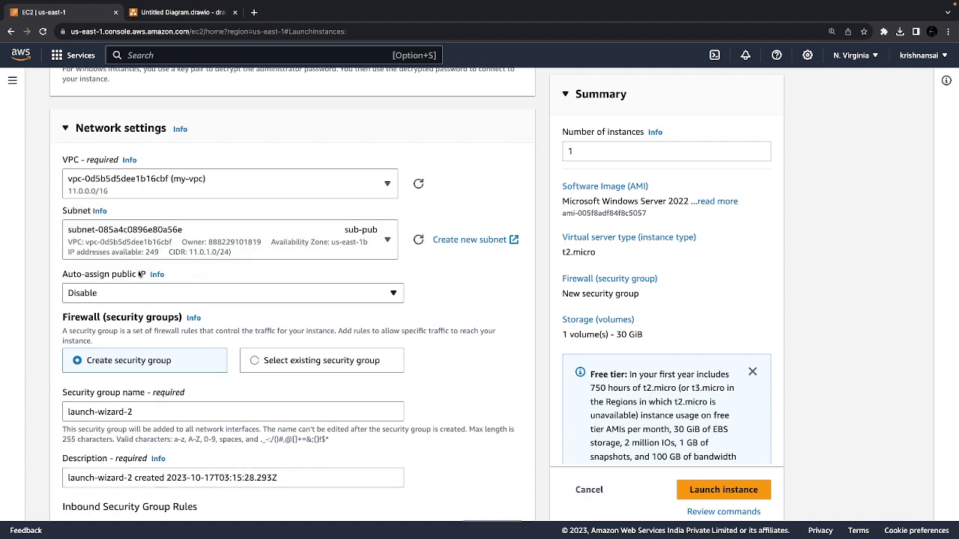
left_click(168, 238)
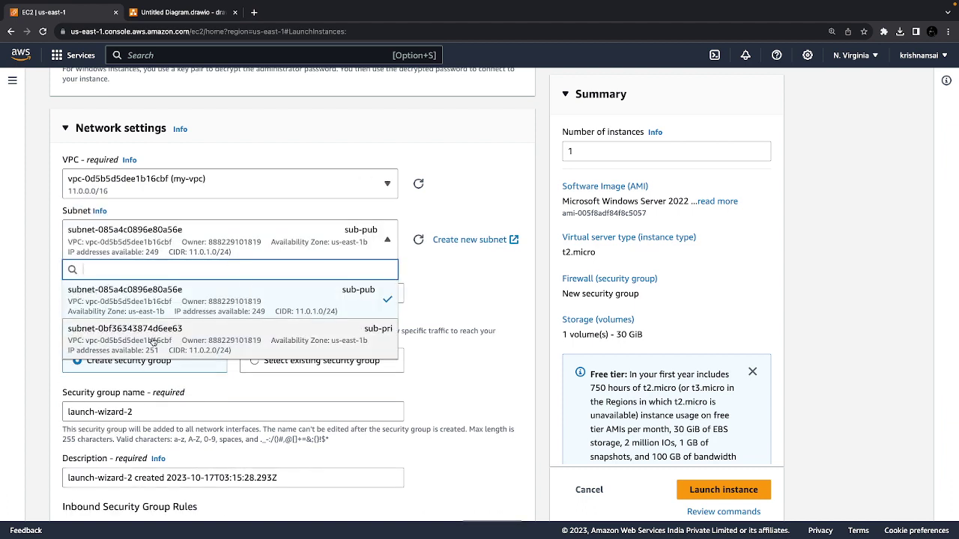
left_click(152, 343)
- Assign the existing security group my-sg-pri to the win-pri instance and check the remaining storage settings
scroll(160, 277, "down", 1)
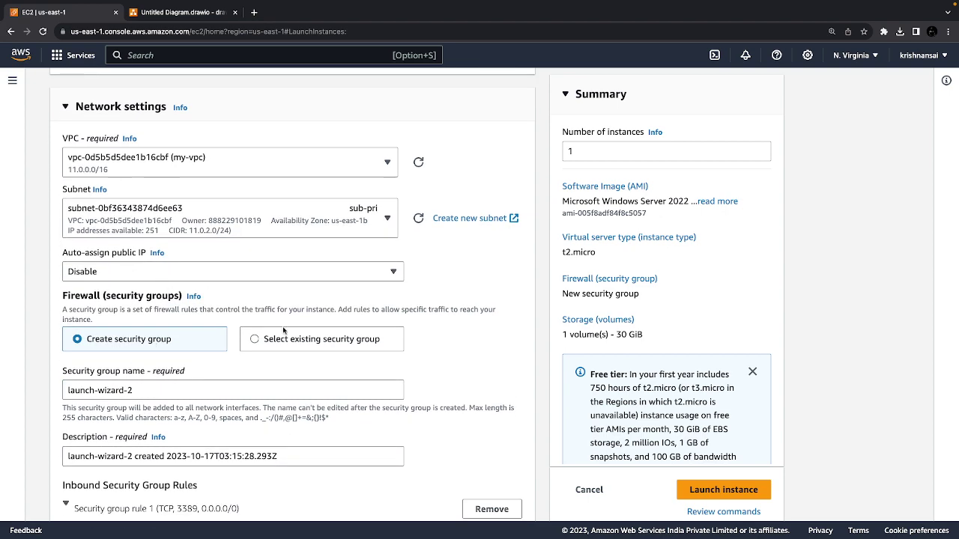
left_click(255, 345)
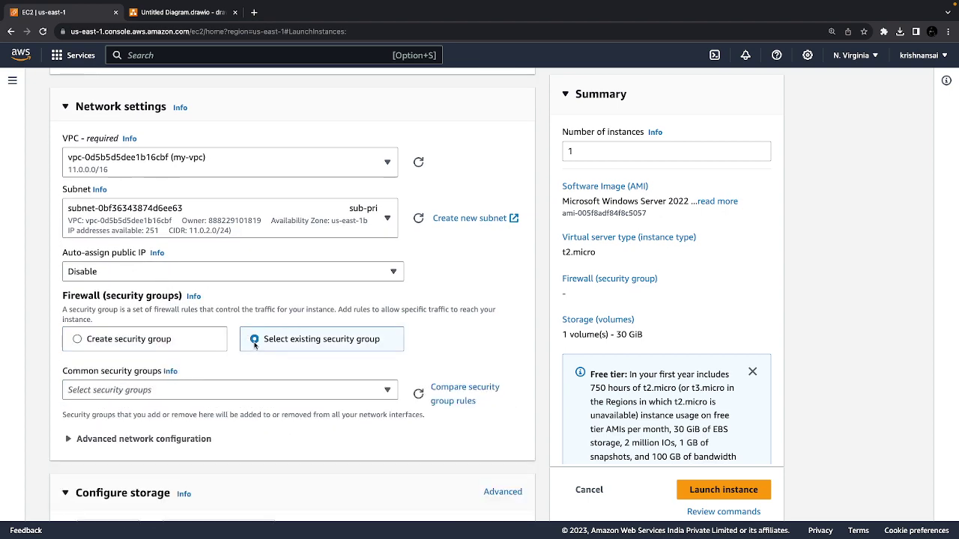
scroll(259, 330, "down", 4)
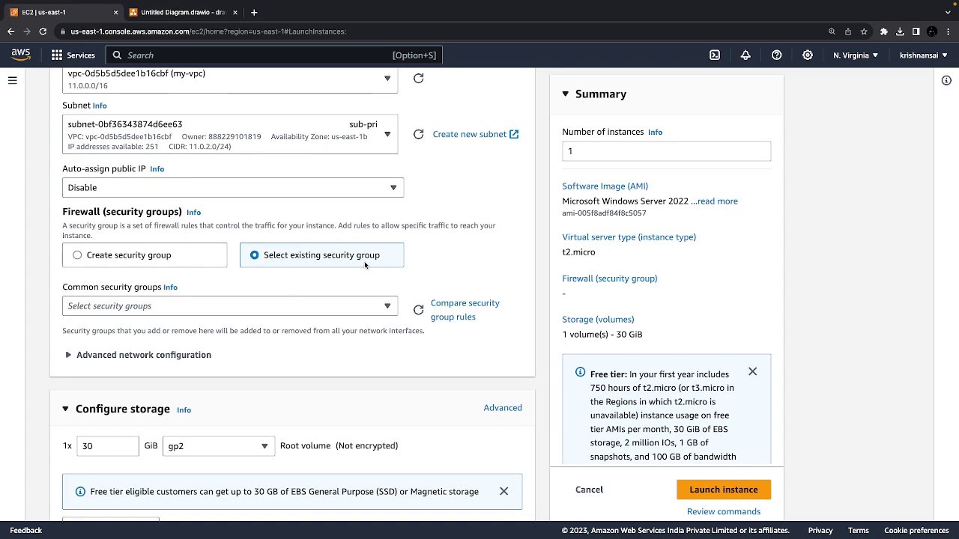
left_click(276, 305)
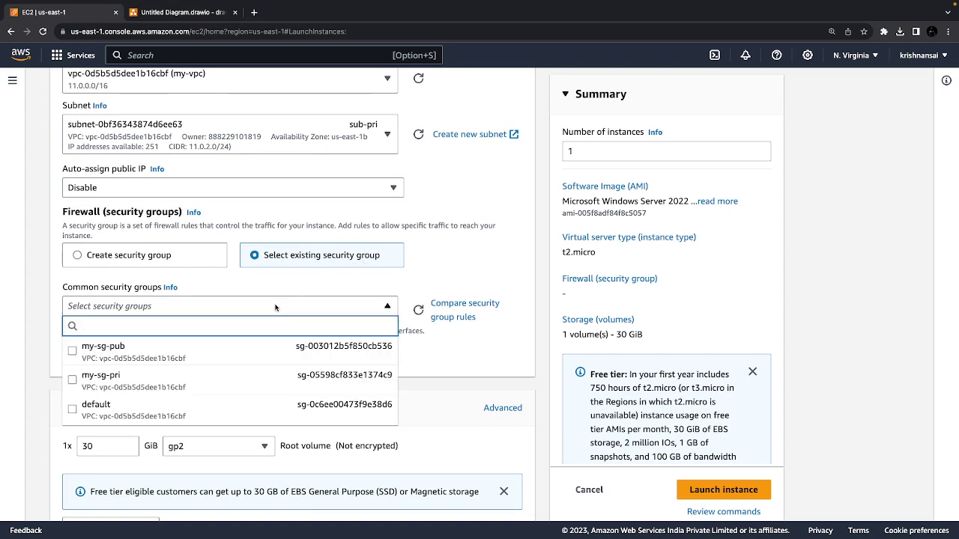
left_click(147, 382)
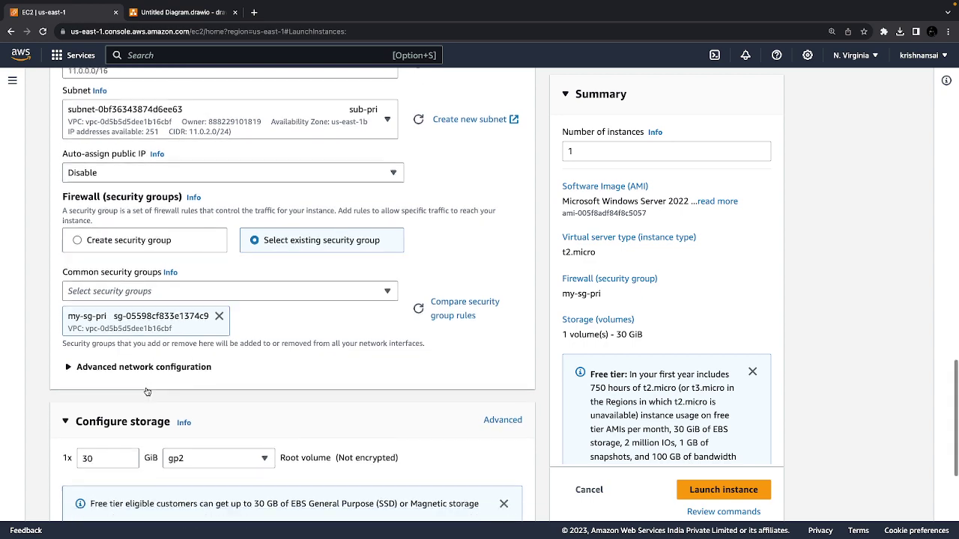
scroll(350, 357, "down", 2)
scroll(350, 357, "down", 2)
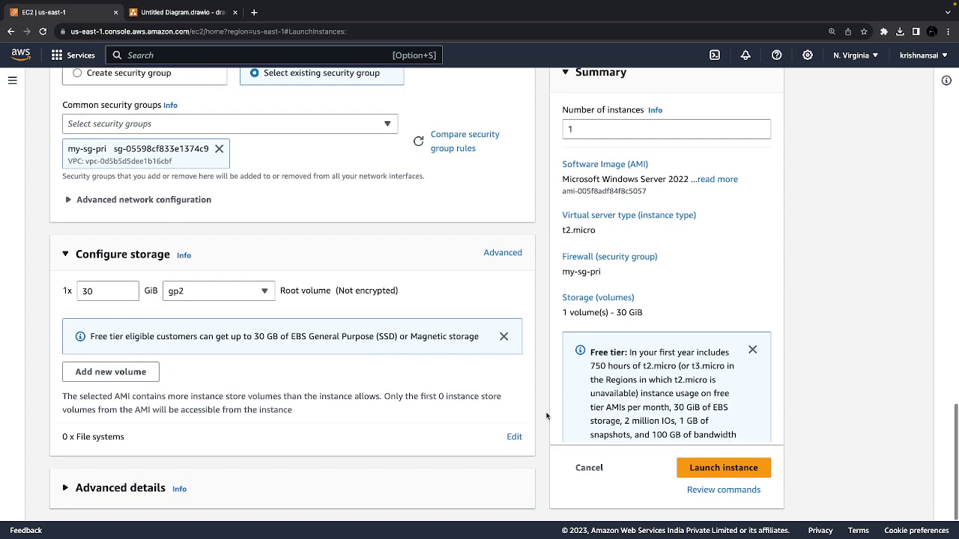
- Launch the win-pri instance and check the security groups and public IPs of both instances in the refreshed instances list
left_click(758, 466)
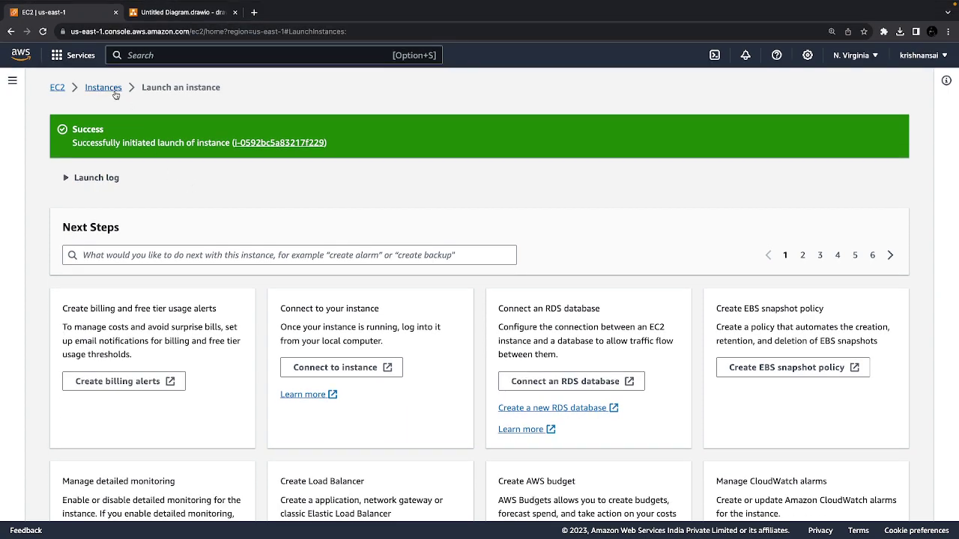
left_click(116, 90)
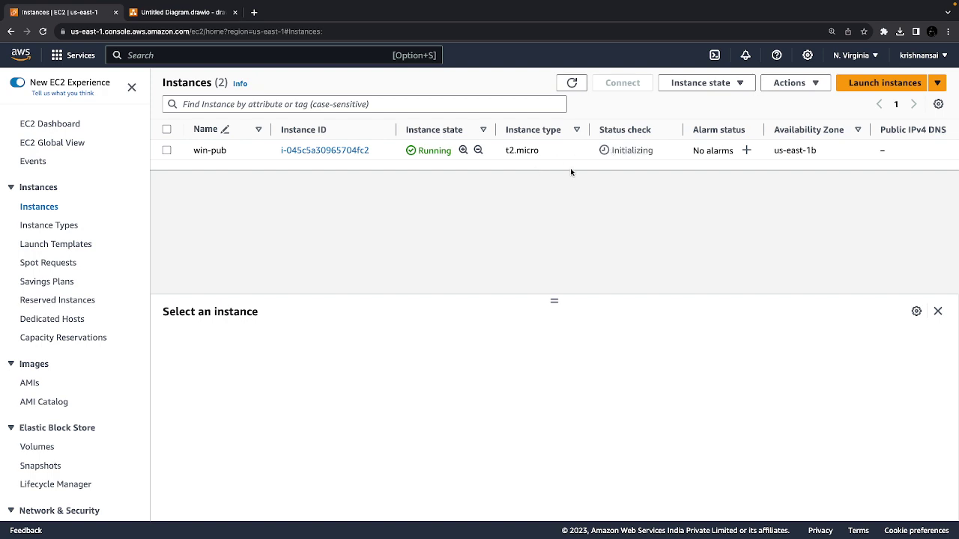
left_click(573, 84)
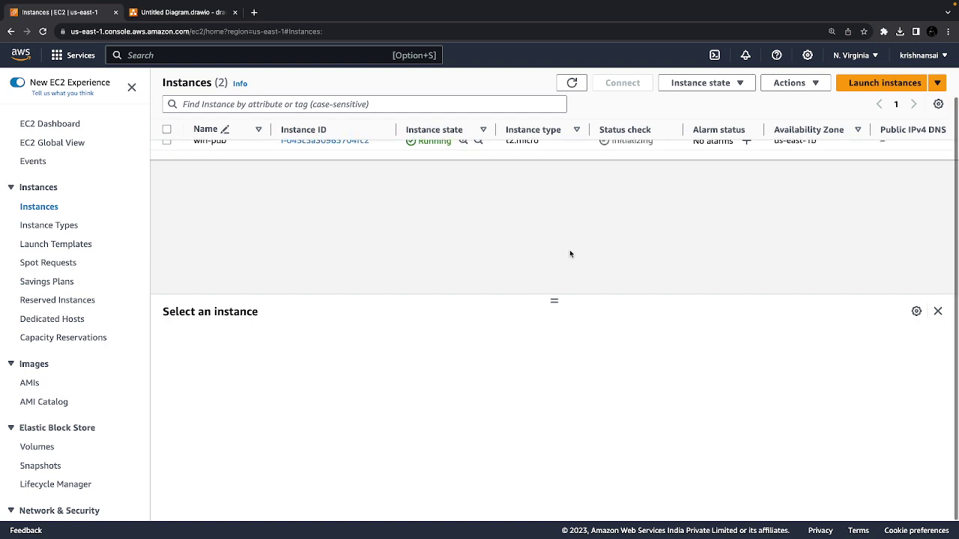
scroll(560, 172, "right", 10)
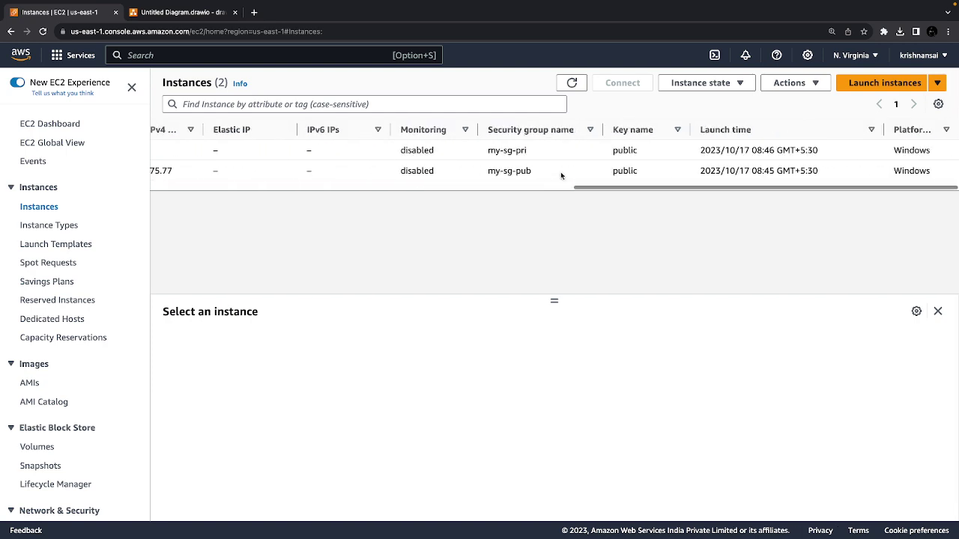
scroll(560, 172, "left", 6)
scroll(561, 176, "right", 1)
scroll(561, 175, "right", 1)
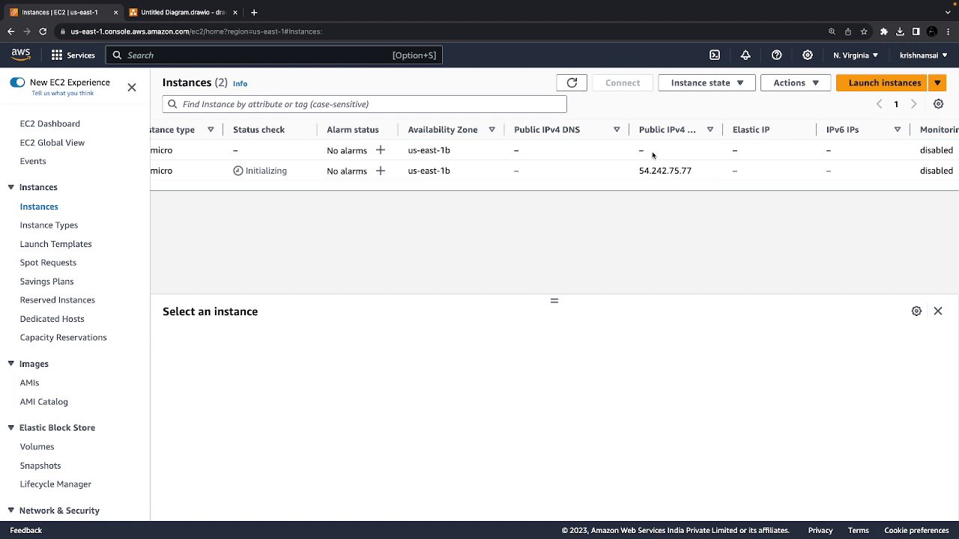
scroll(652, 153, "left", 8)
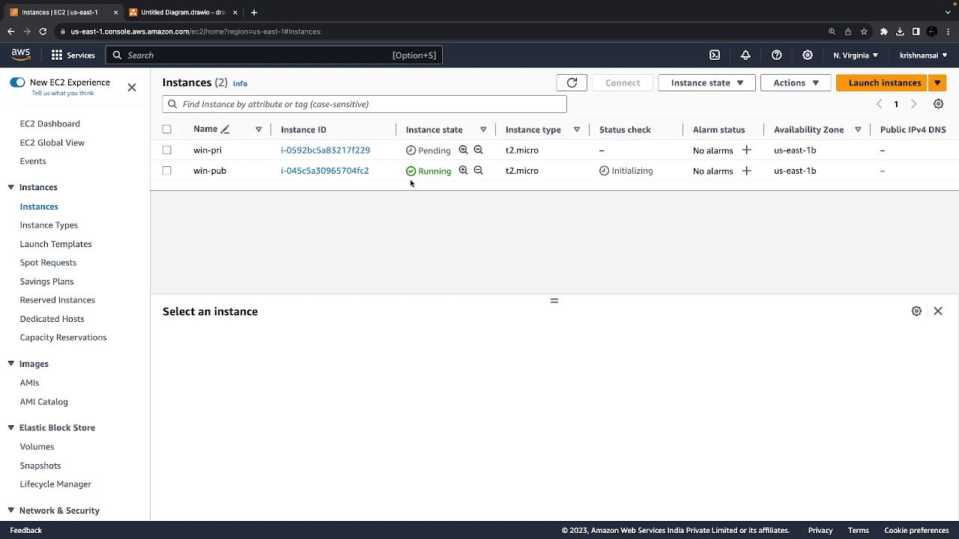
- Search the web for an online drawing board in a new browser tab and open Sketchpad
mouse_move(255, 8)
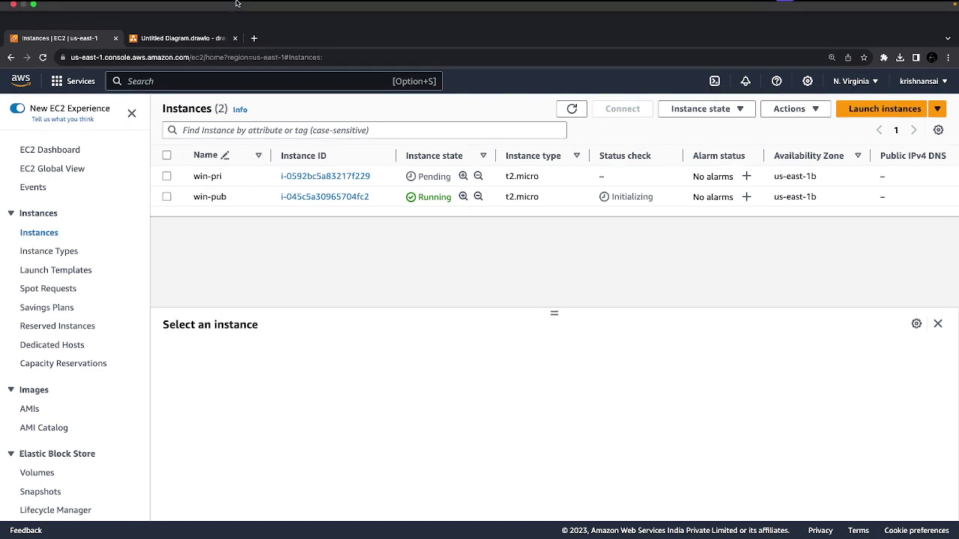
left_click(255, 38)
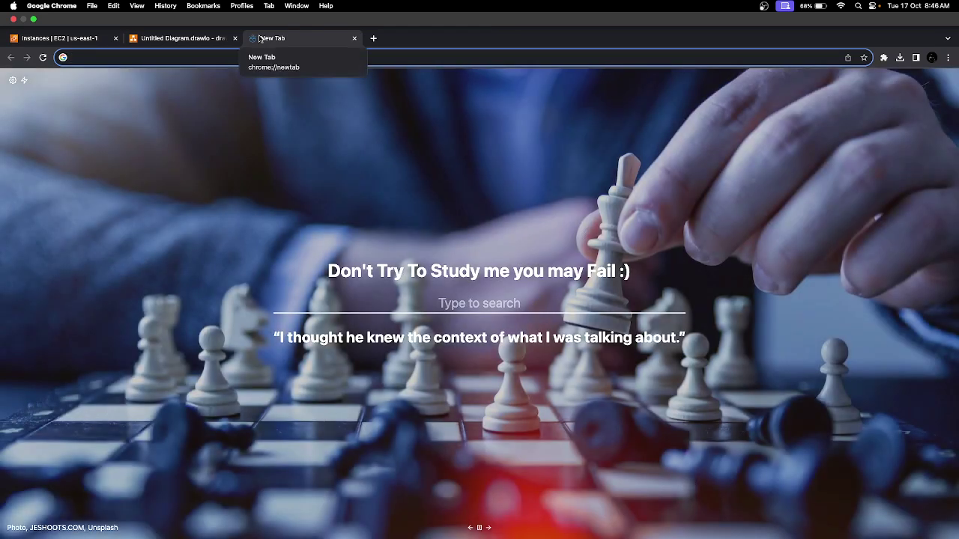
type("online de")
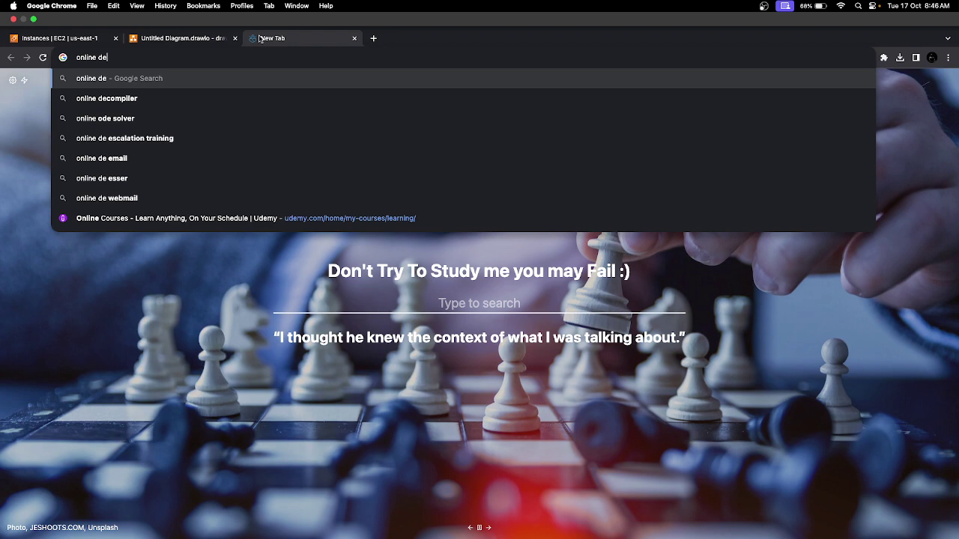
key("BackSpace")
type("r")
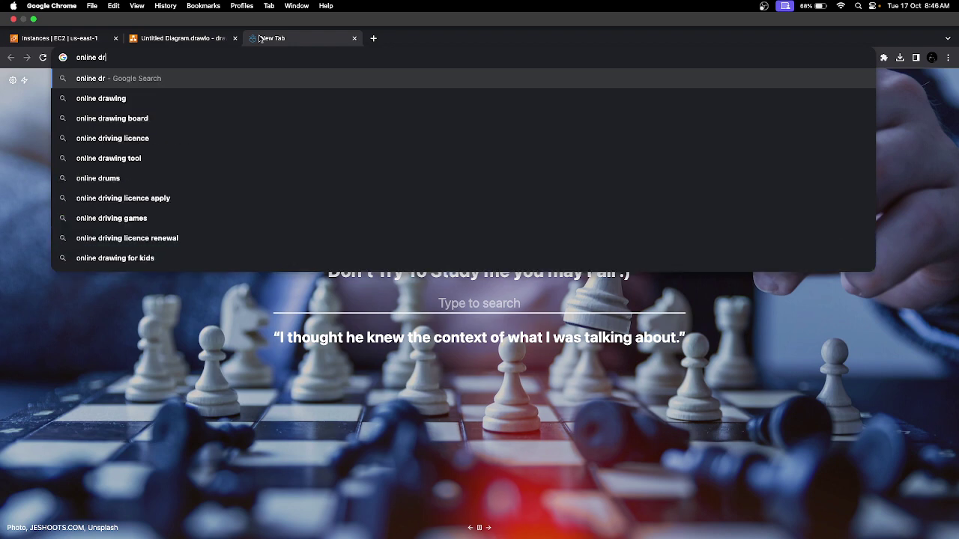
left_click(104, 91)
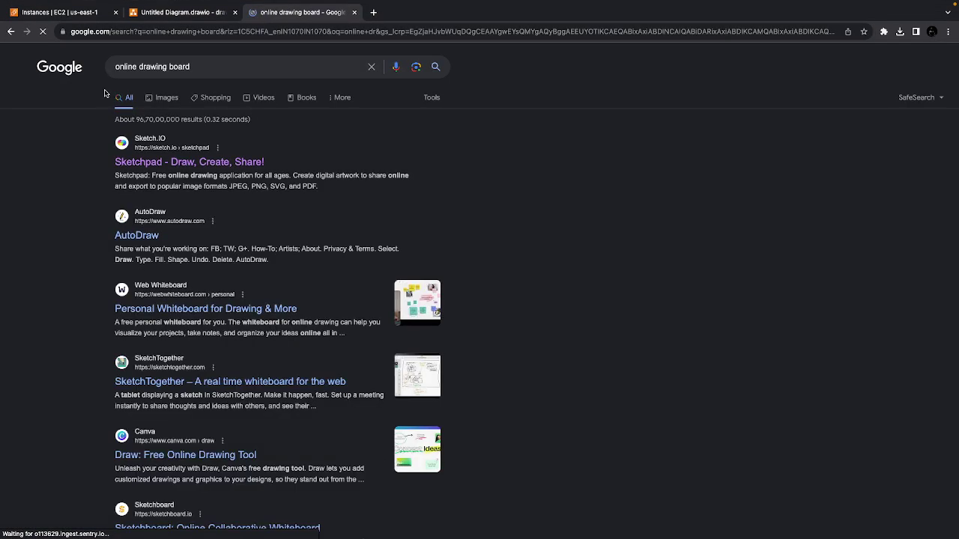
left_click(140, 162)
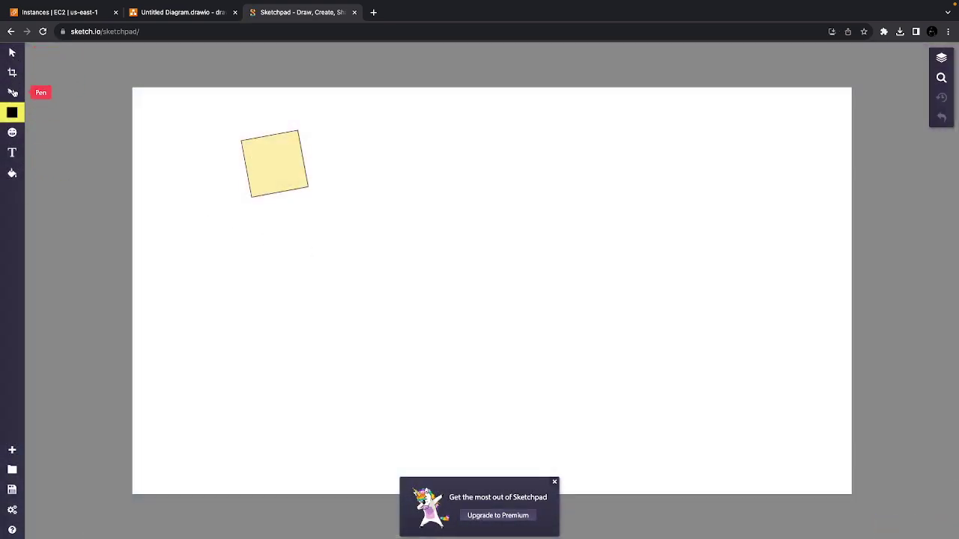
- Sketch two freehand boxes one above the other, an arrow entering the lower box and a line linking it to the upper box
left_click(12, 92)
left_click(341, 209)
left_click(360, 209)
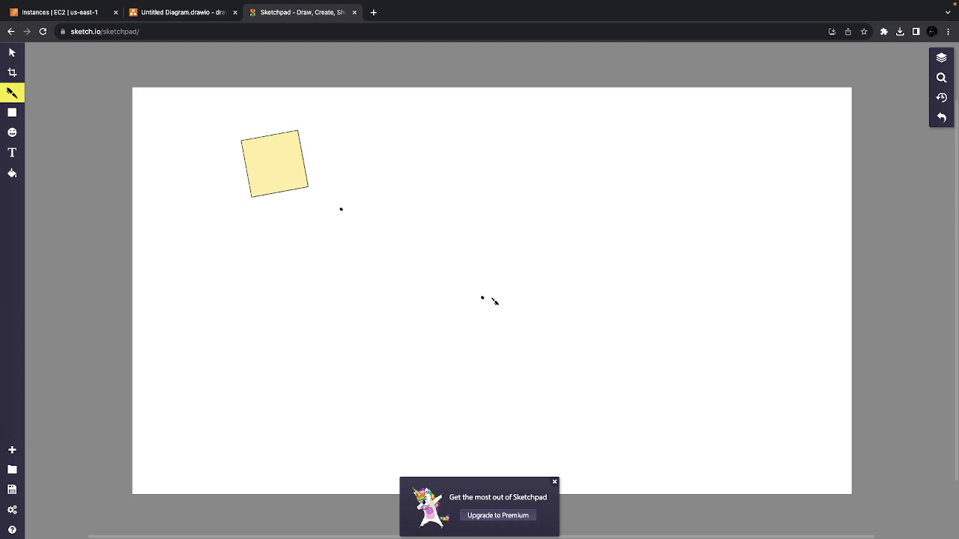
mouse_move(465, 278)
left_mouse_down()
mouse_move(515, 287)
mouse_move(520, 315)
mouse_move(470, 347)
mouse_move(466, 289)
mouse_move(475, 282)
left_mouse_up()
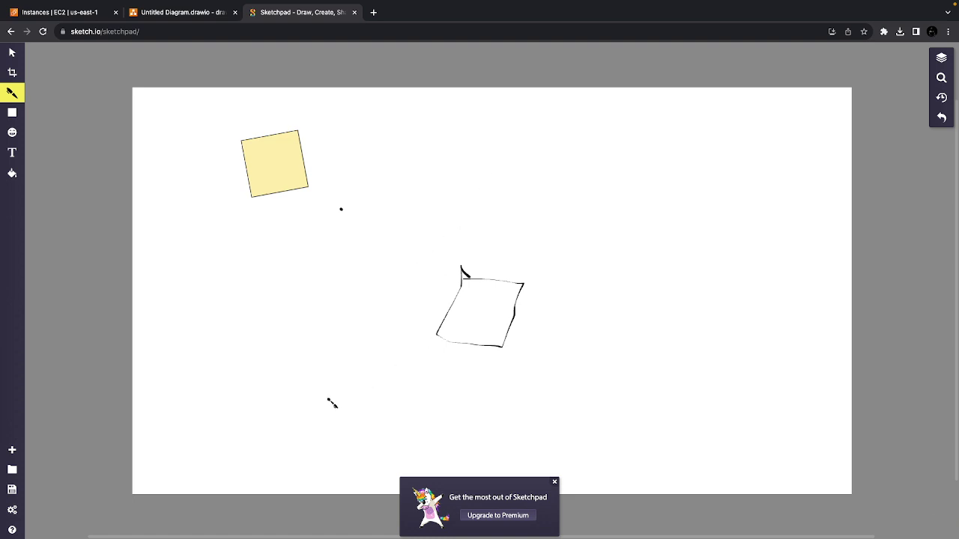
mouse_move(328, 399)
left_mouse_down()
mouse_move(457, 335)
mouse_move(450, 350)
left_mouse_up()
mouse_move(447, 222)
left_mouse_down()
mouse_move(547, 236)
mouse_move(565, 193)
mouse_move(499, 159)
mouse_move(446, 221)
left_mouse_up()
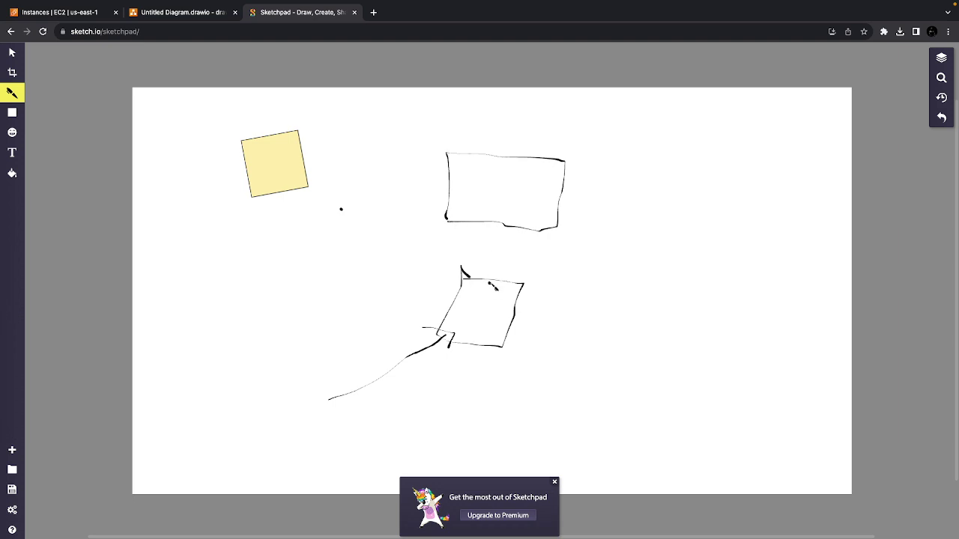
mouse_move(489, 280)
left_mouse_down()
mouse_move(486, 226)
mouse_move(476, 235)
mouse_move(494, 235)
left_mouse_up()
- Switch back to the EC2 instances list and refresh it to check the status of both instances
left_click(66, 15)
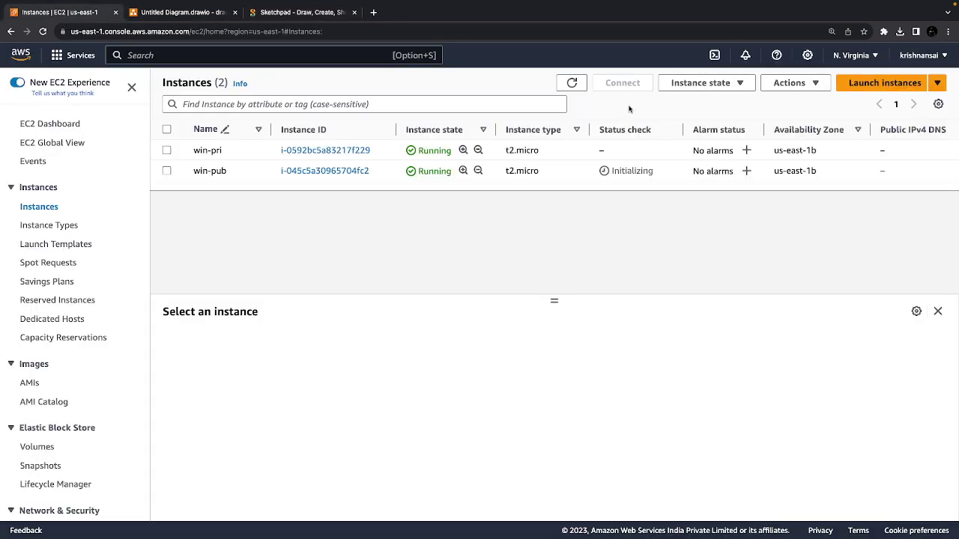
left_click(573, 82)
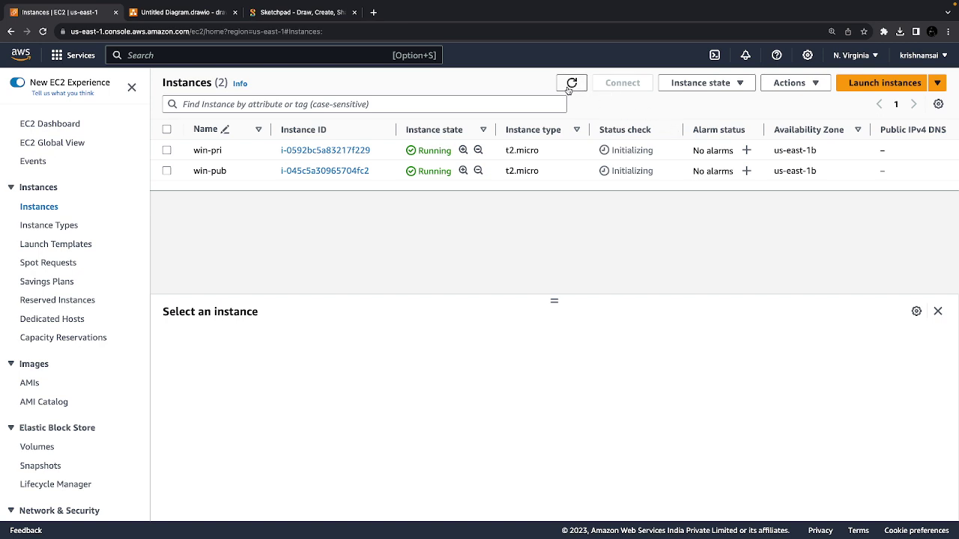
left_click(573, 84)
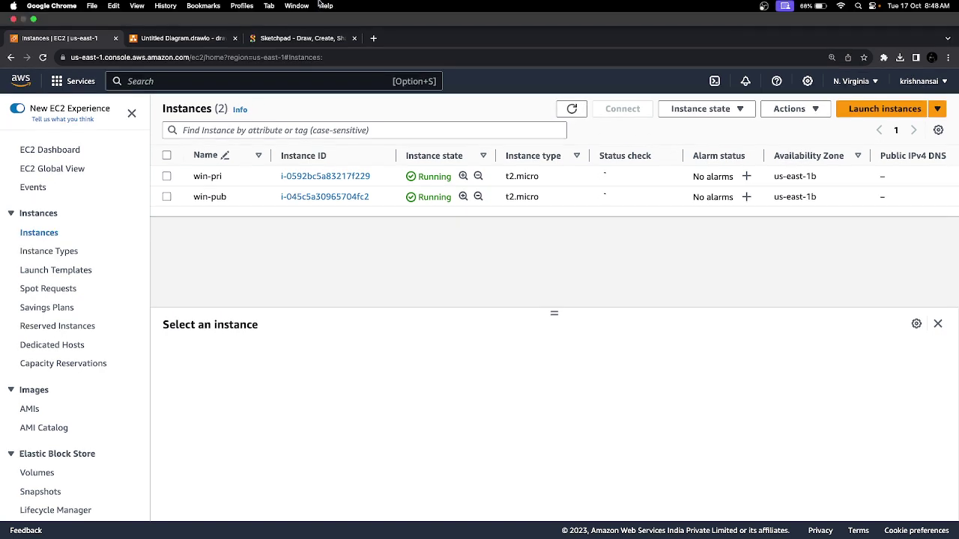
- Look for Microsoft Remote Desktop among the Mac's installed applications and return to the EC2 console in full screen
mouse_move(322, 2)
left_click(33, 19)
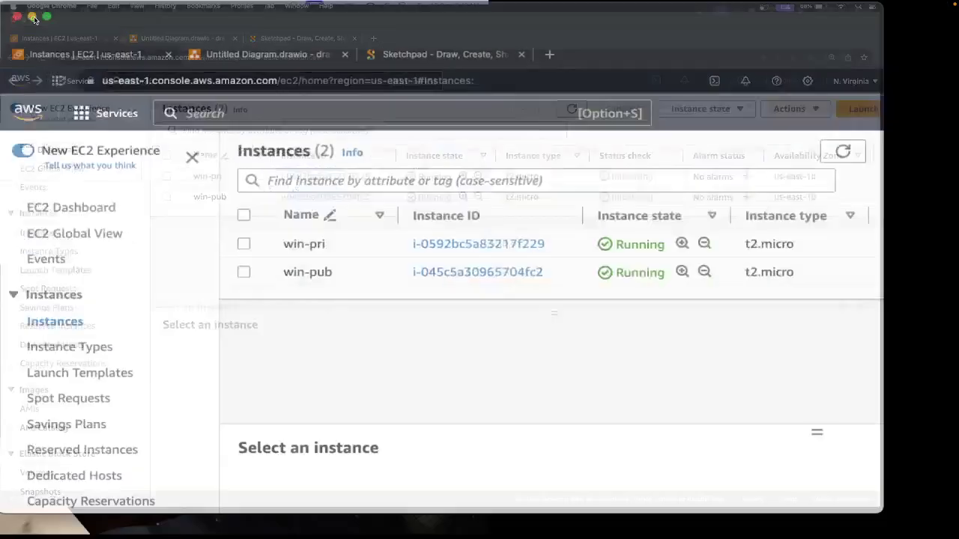
left_click(305, 526)
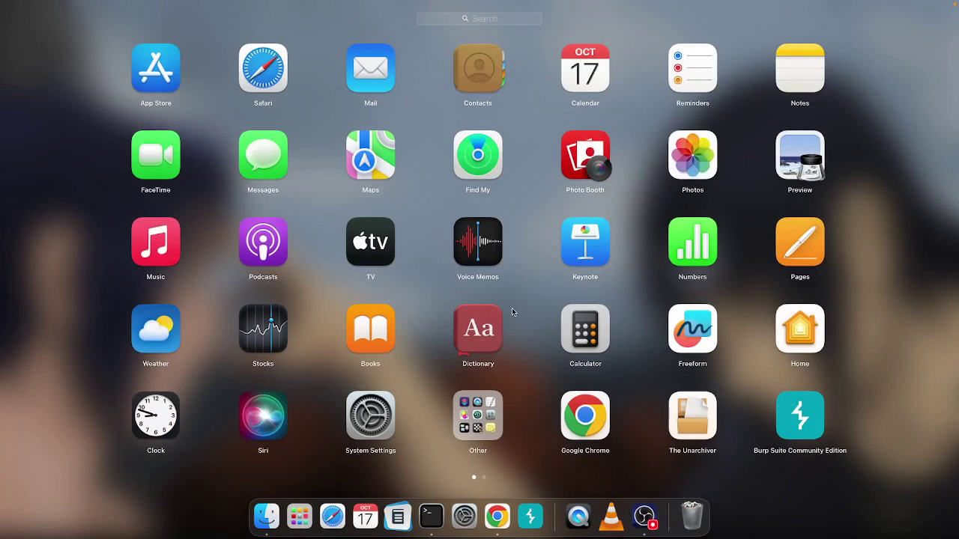
scroll(512, 308, "right", 3)
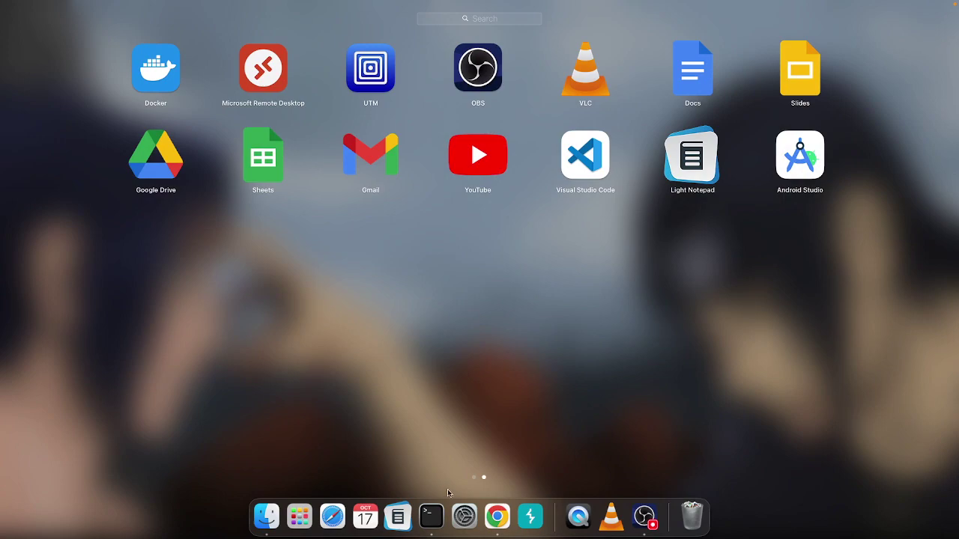
left_click(644, 516)
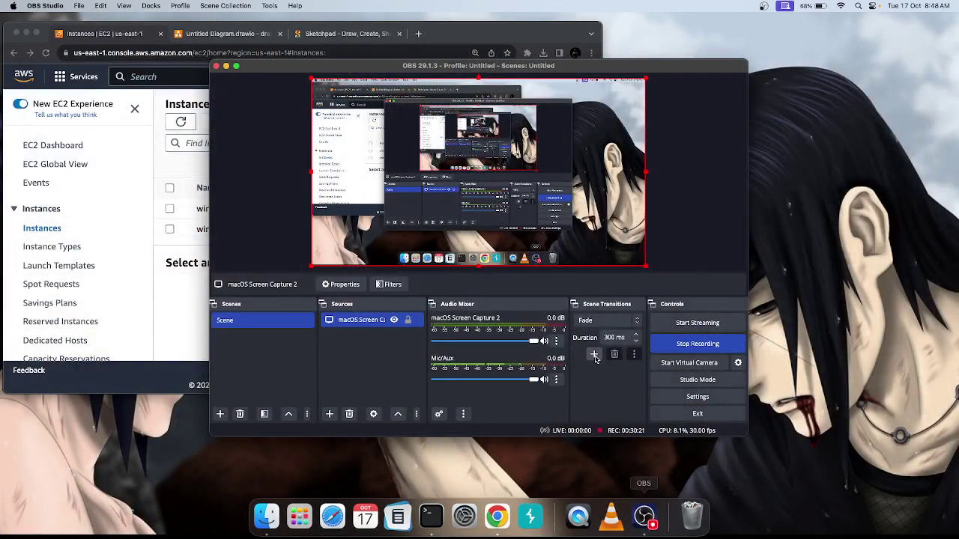
left_click(226, 67)
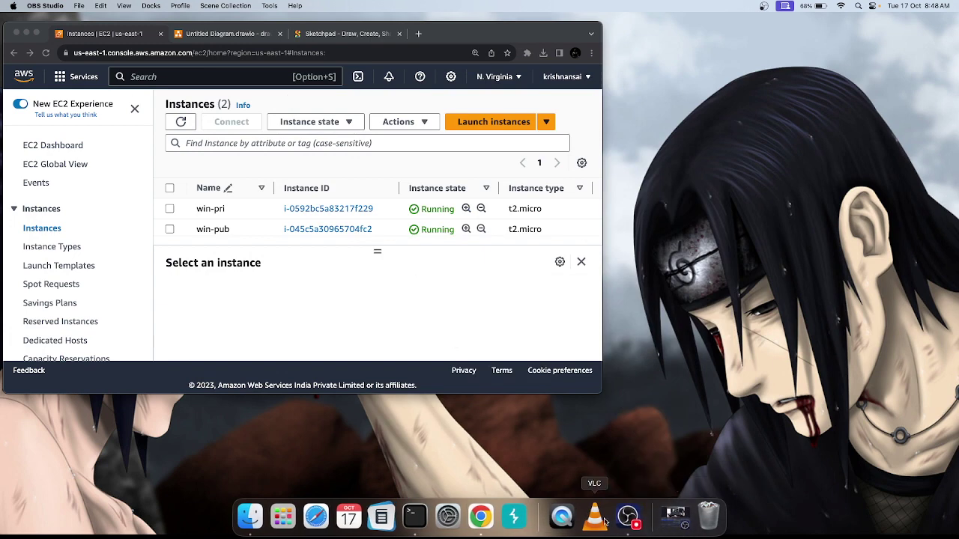
left_click(257, 526)
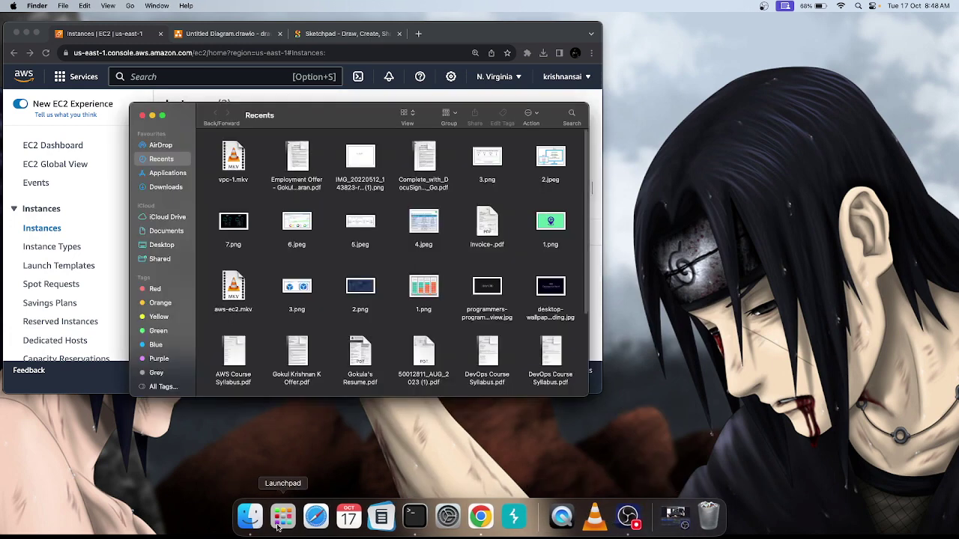
left_click(283, 517)
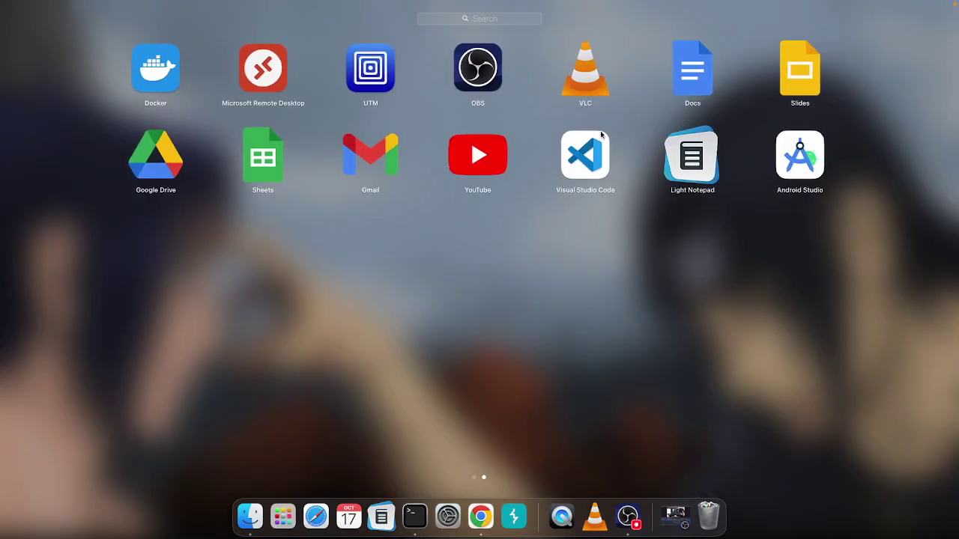
left_click(315, 97)
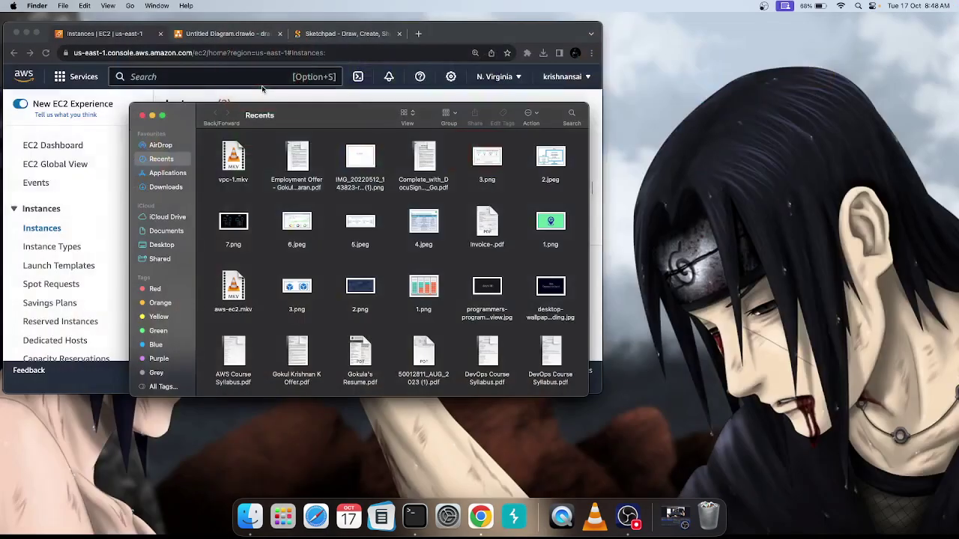
left_click(15, 43)
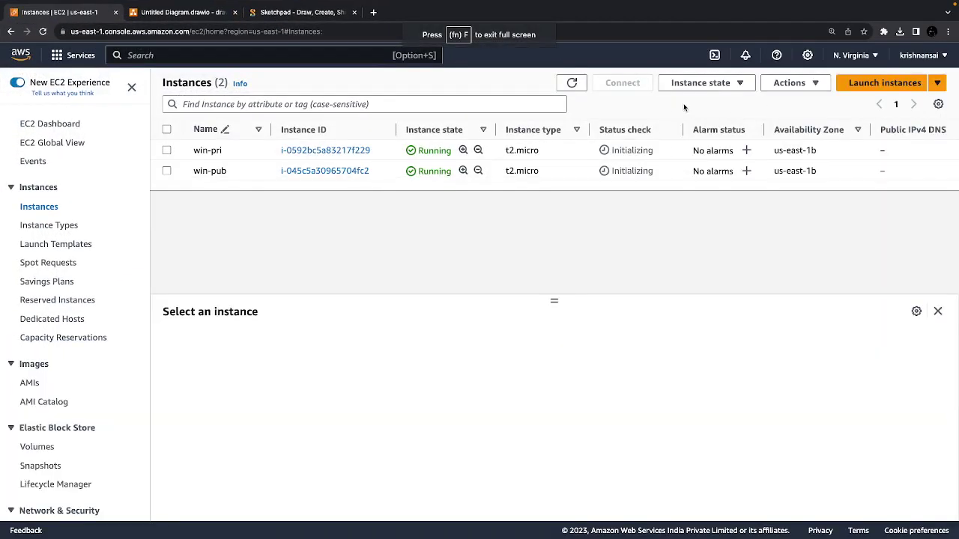
- Refresh the instances list and examine the status checks and remaining columns for win-pri and win-pub
left_click(571, 83)
scroll(693, 156, "right", 2)
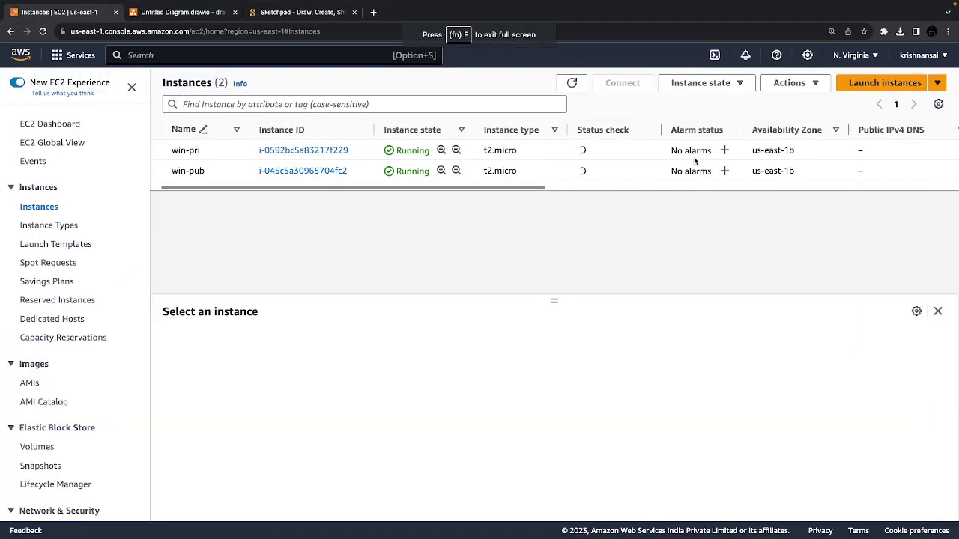
scroll(694, 161, "right", 5)
scroll(693, 160, "left", 5)
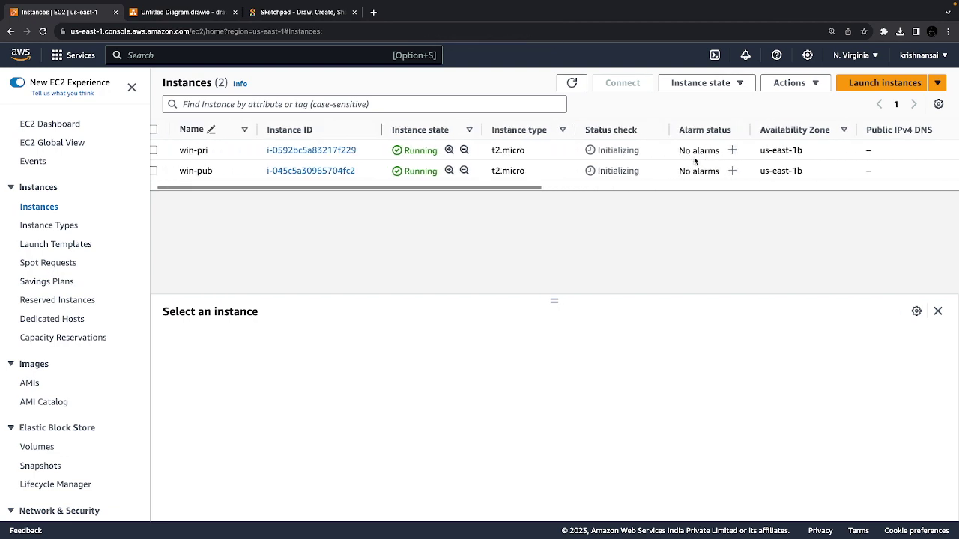
scroll(694, 161, "right", 5)
scroll(560, 168, "left", 5)
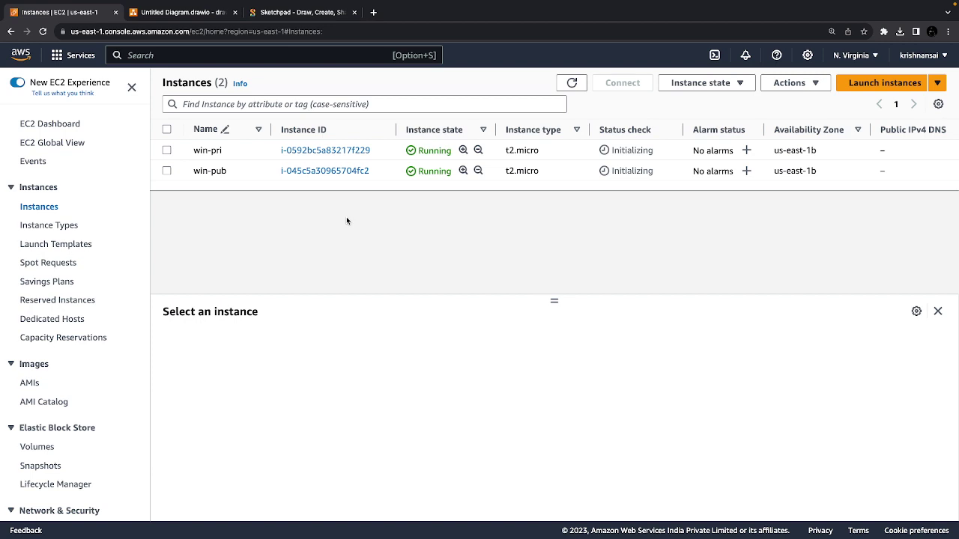
- Select win-pub, refresh its status, and open the Windows password retrieval page from its RDP client connection options
left_click(167, 170)
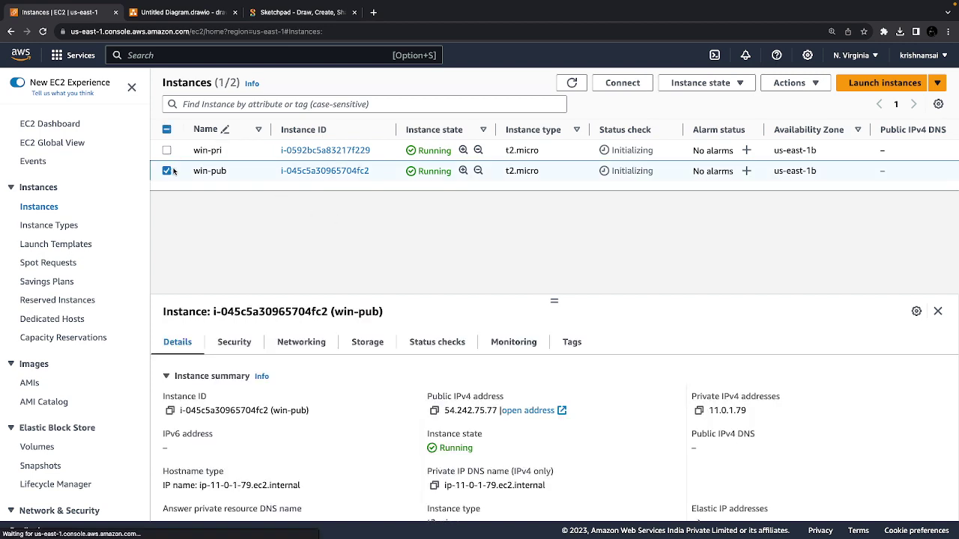
left_click(576, 82)
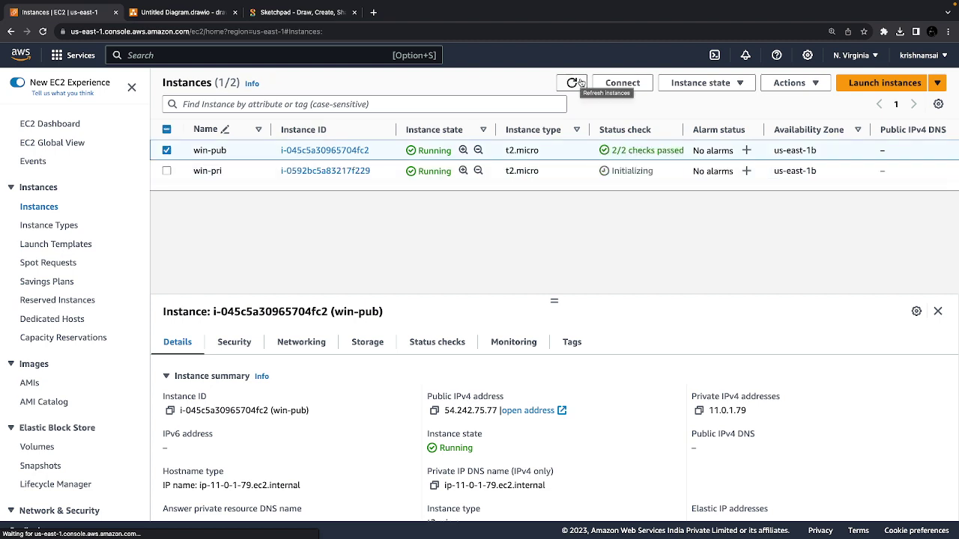
left_click(624, 81)
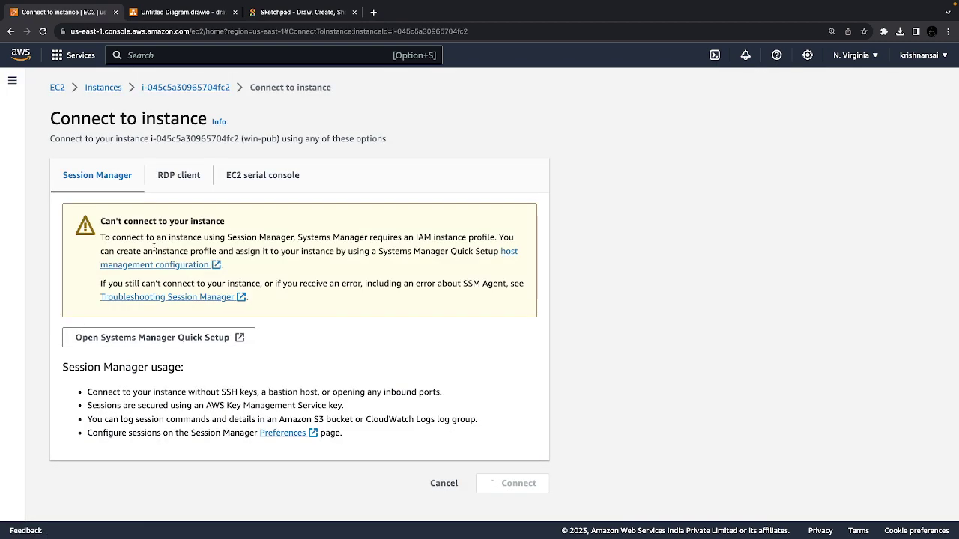
left_click(160, 178)
scroll(144, 411, "down", 3)
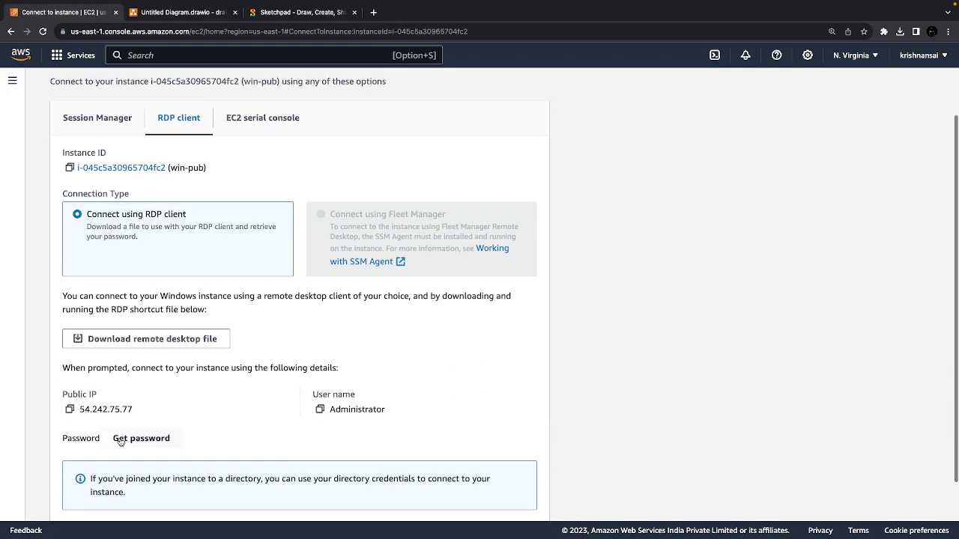
left_click(145, 378)
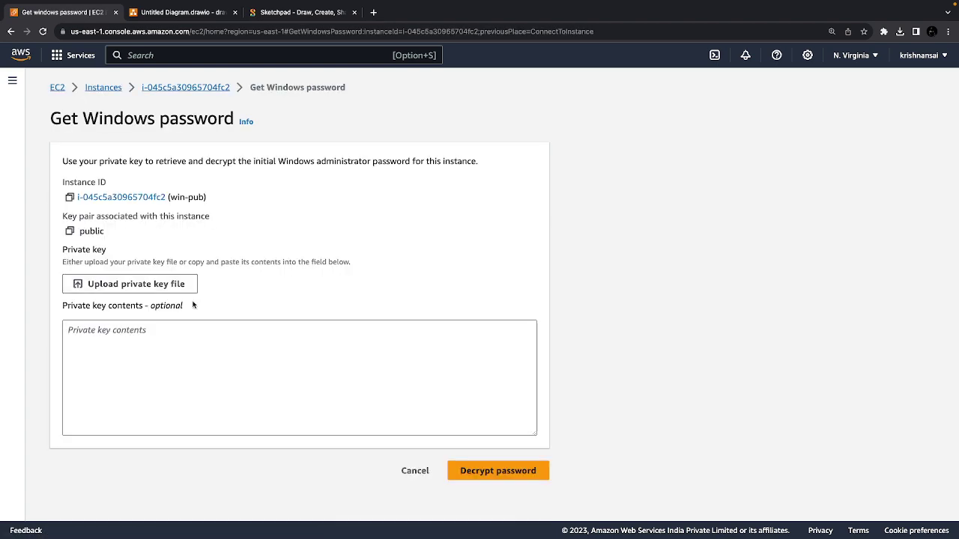
- Upload the private key file public.pem from Downloads and decrypt the Windows administrator password for win-pub
left_click(146, 286)
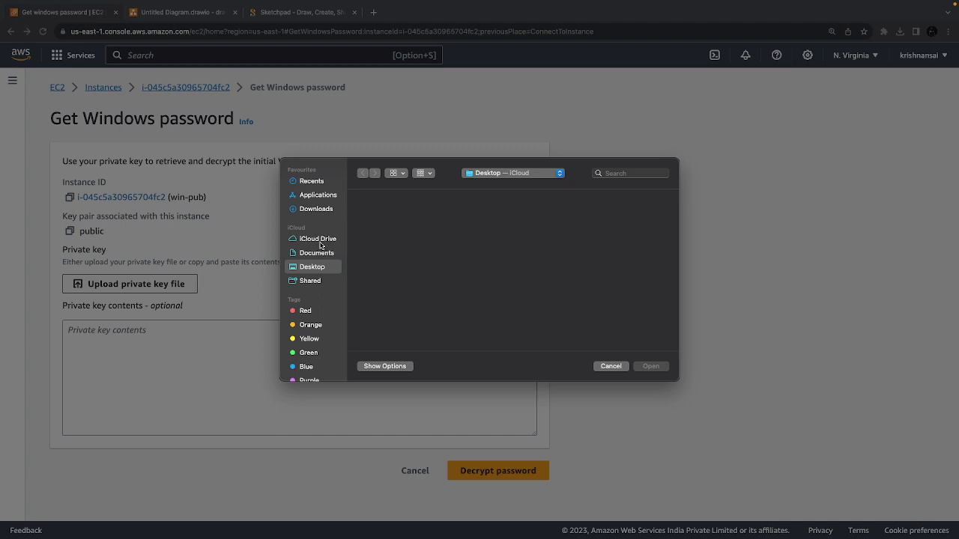
left_click(309, 212)
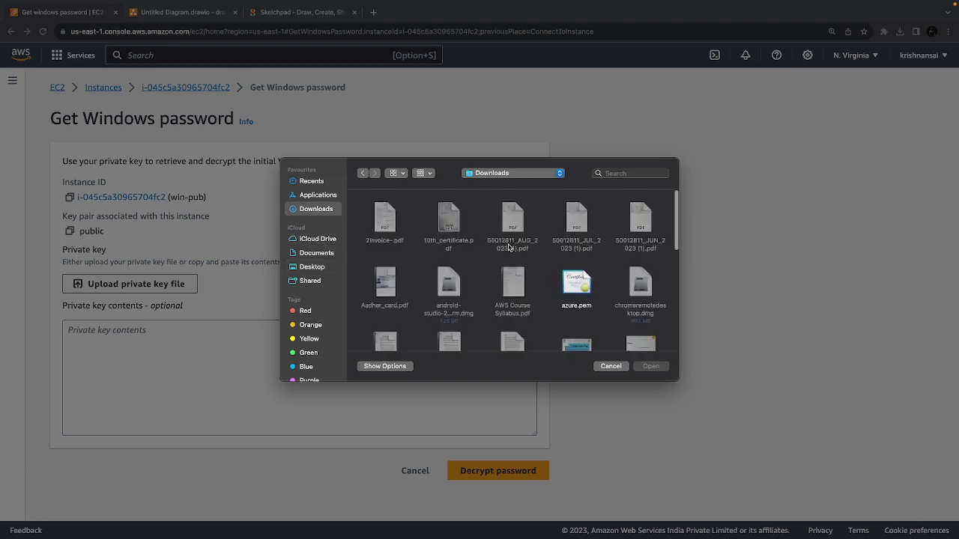
scroll(630, 316, "down", 5)
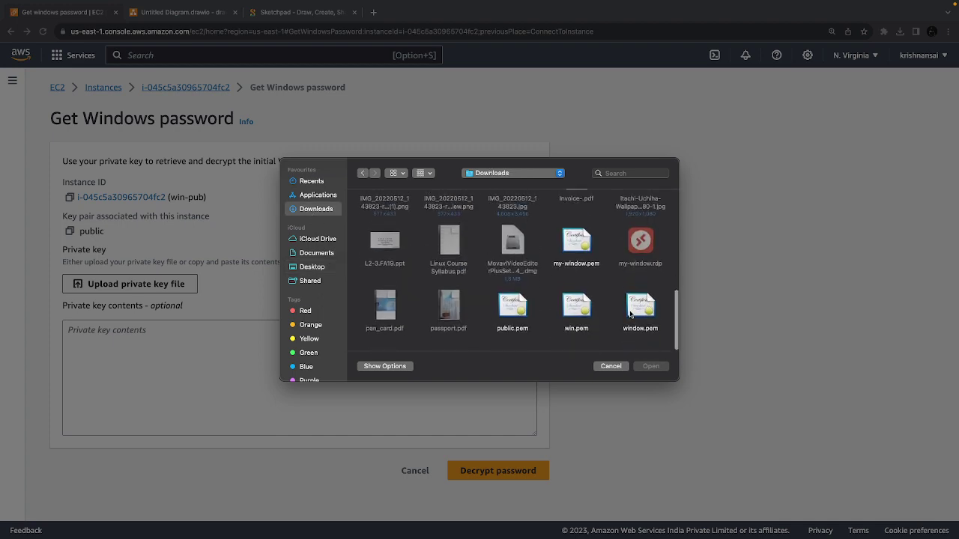
left_click(512, 310)
left_click(657, 367)
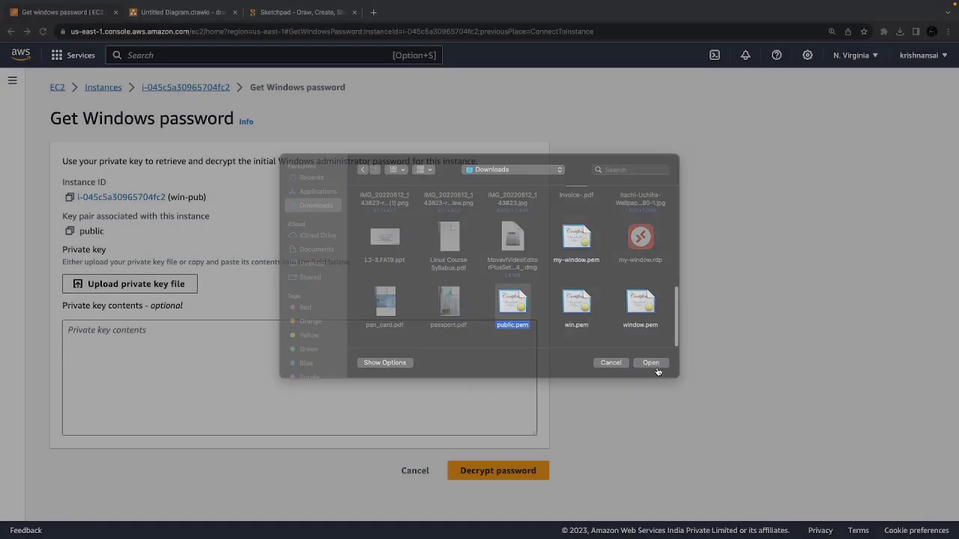
left_click(525, 500)
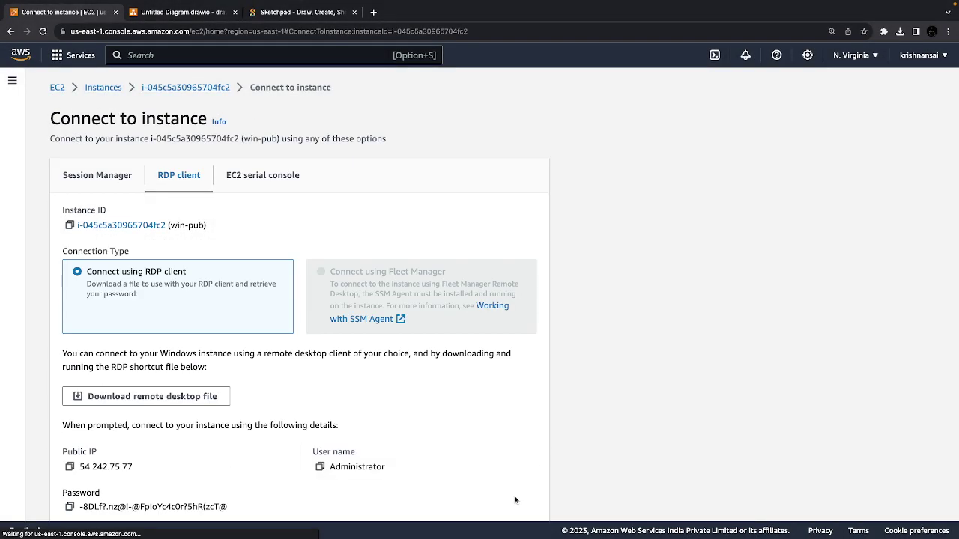
- Copy win-pub's public IP and add 54.242.75.77 as a new PC in Microsoft Remote Desktop
scroll(376, 371, "down", 1)
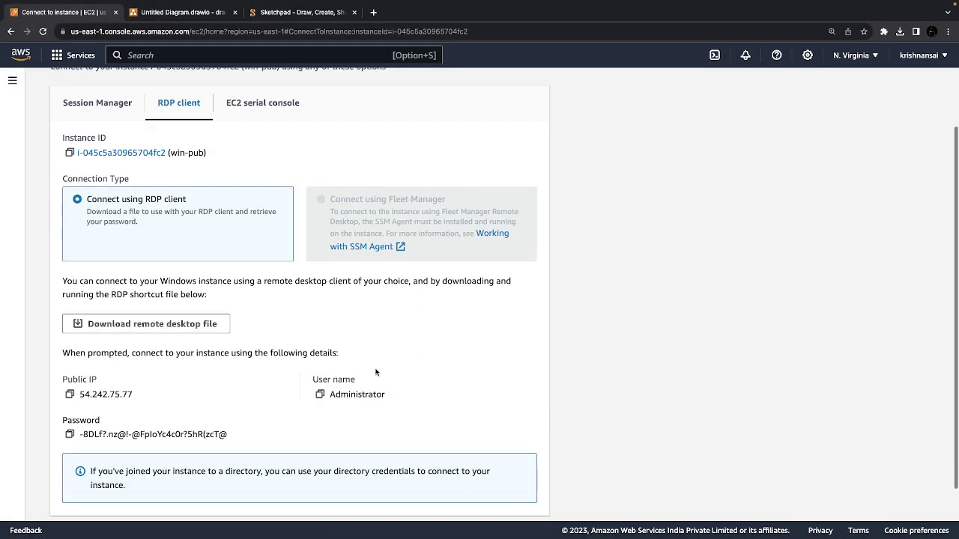
left_click(70, 395)
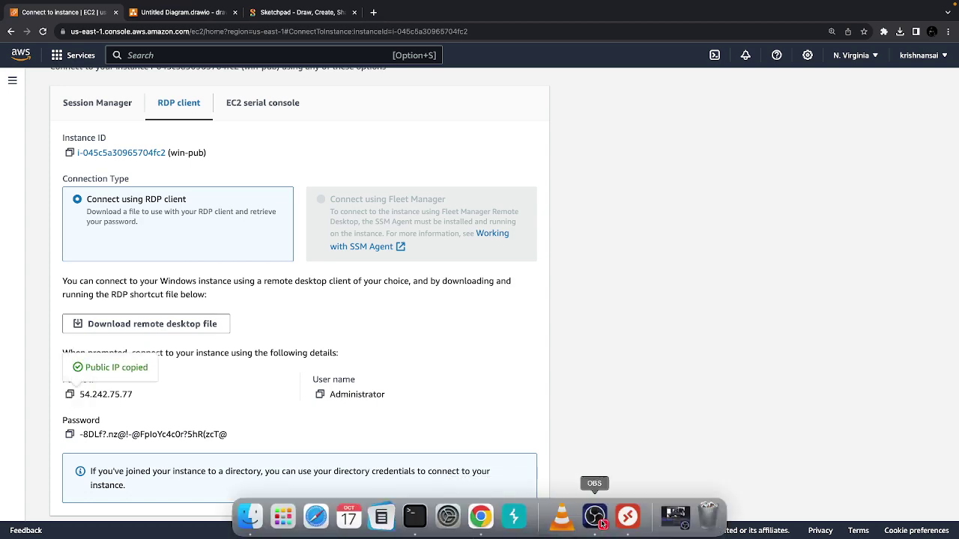
left_click(619, 522)
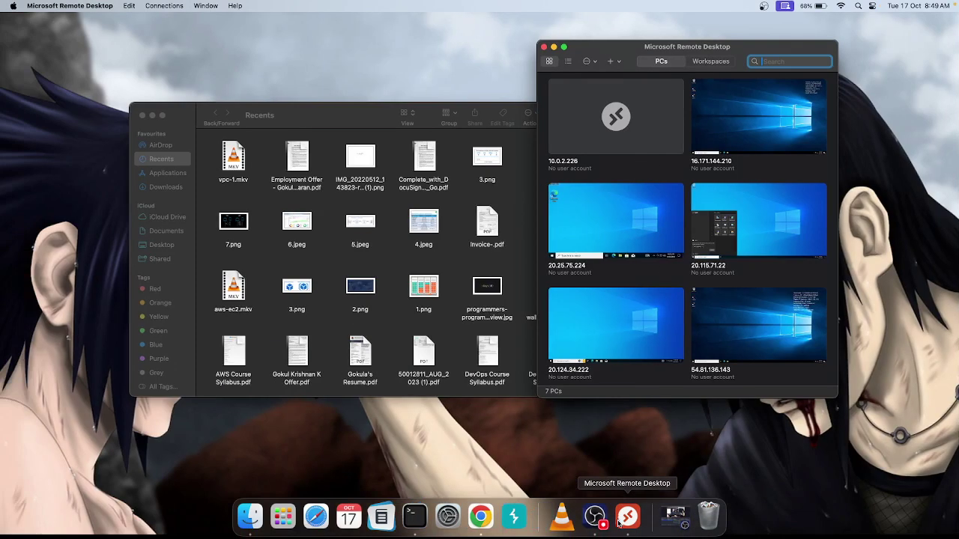
left_click(614, 63)
left_click(622, 79)
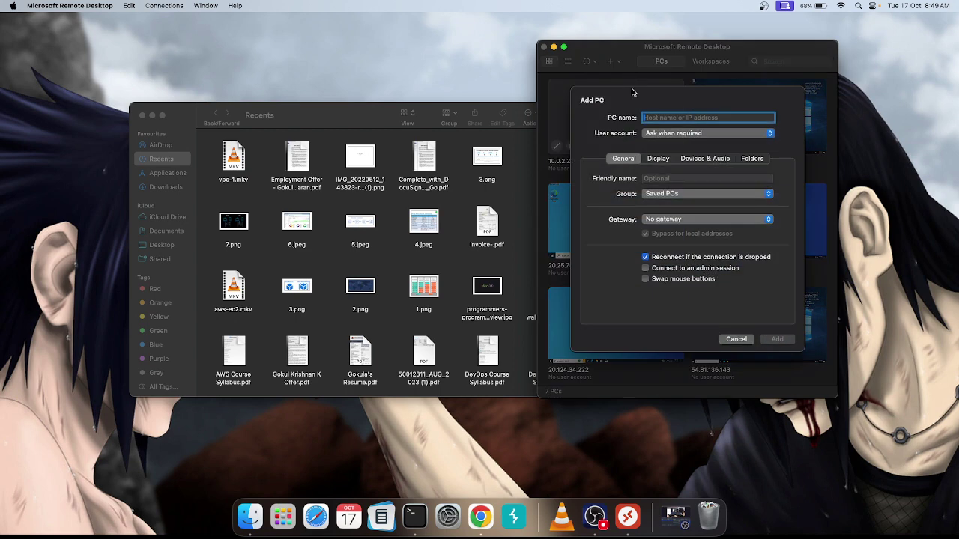
key("super+v")
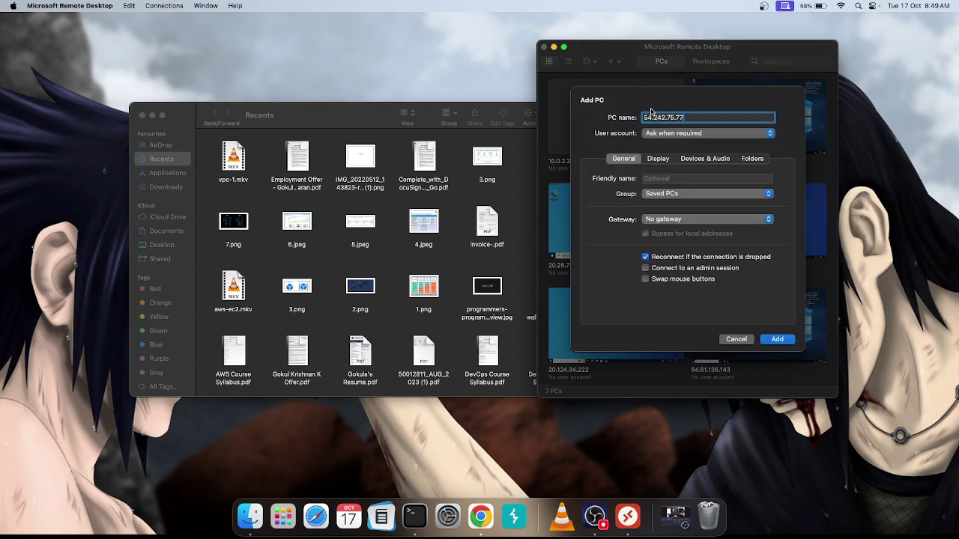
left_click(777, 339)
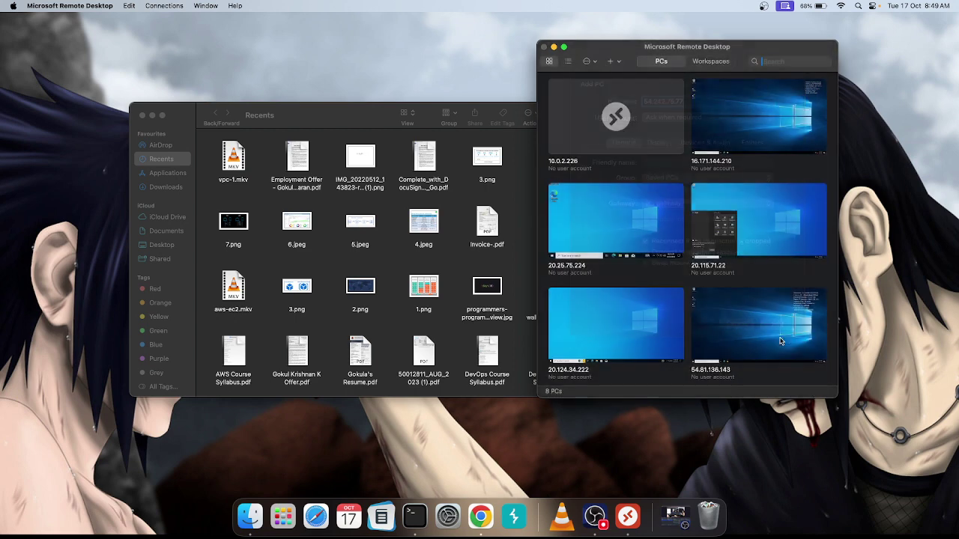
- Switch back to Chrome, copy win-pub's user name, and take the browser window out of full screen
left_click(596, 516)
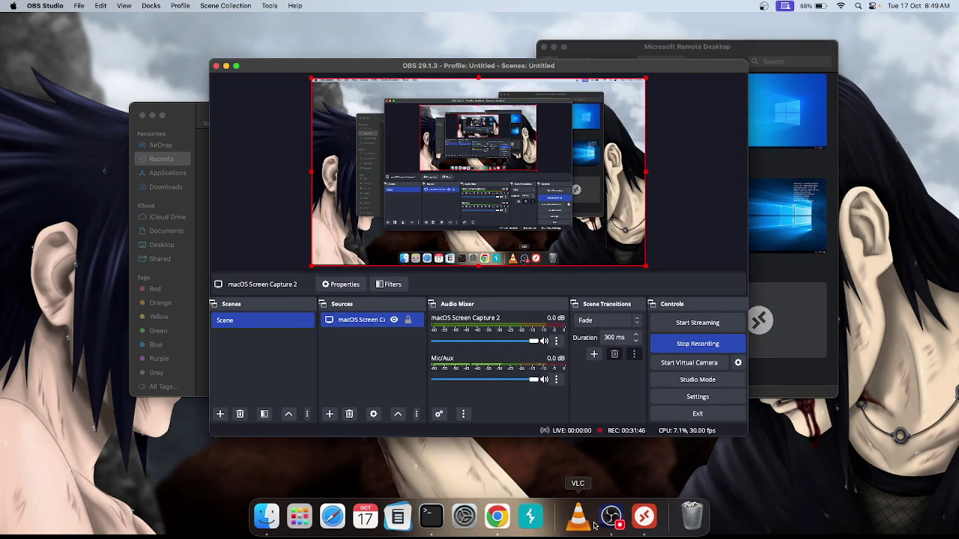
left_click(464, 515)
left_click(496, 515)
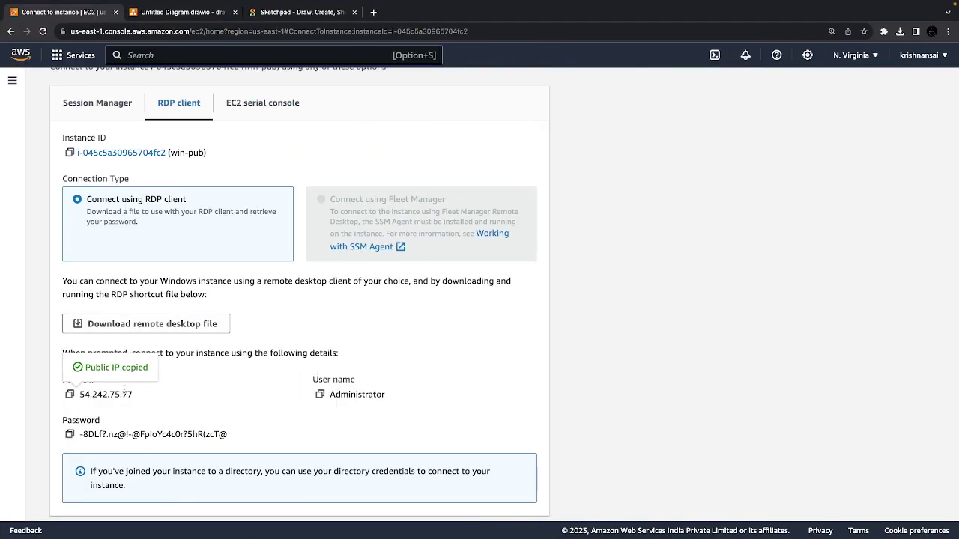
left_click(319, 395)
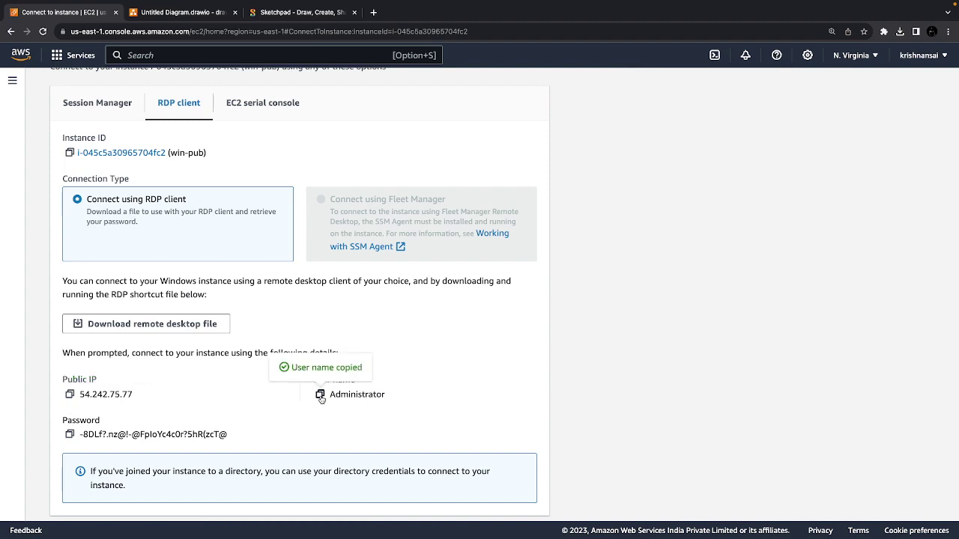
mouse_move(221, 4)
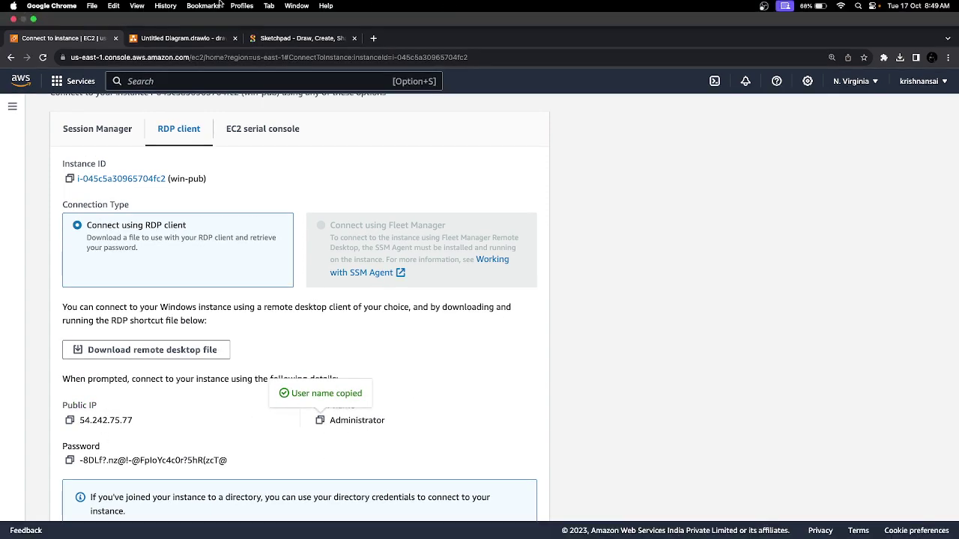
left_click(33, 18)
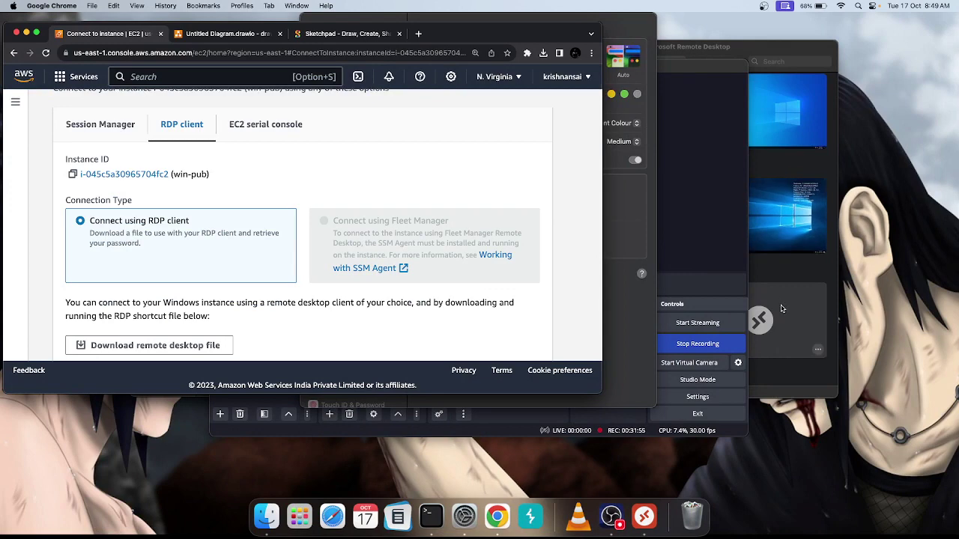
- Start the remote desktop connection to 54.242.75.77 and enter Administrator as its username
double_click(759, 320)
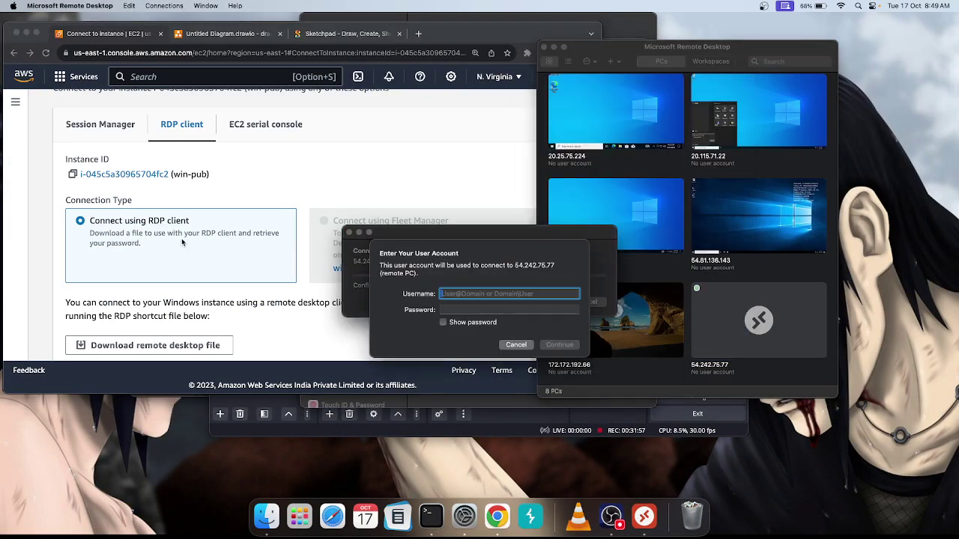
scroll(352, 337, "down", 5)
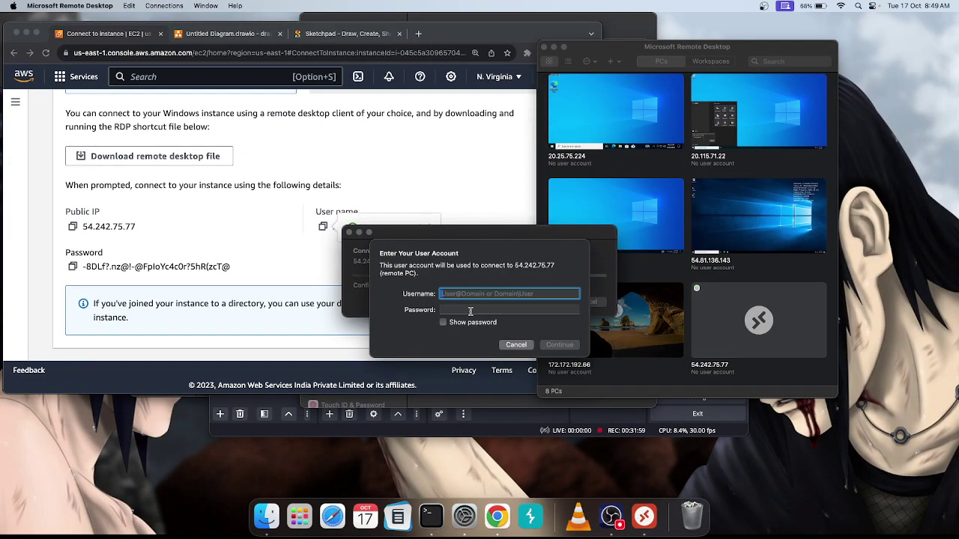
type("Administrator")
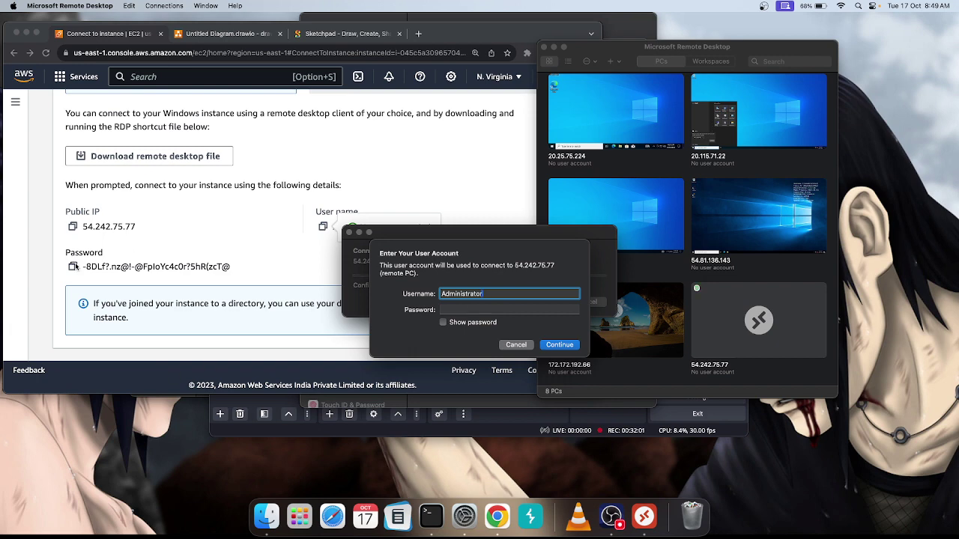
- Copy win-pub's password from the EC2 console into the connection's password field and connect, accepting the unverified certificate
left_click(73, 265)
left_click(72, 265)
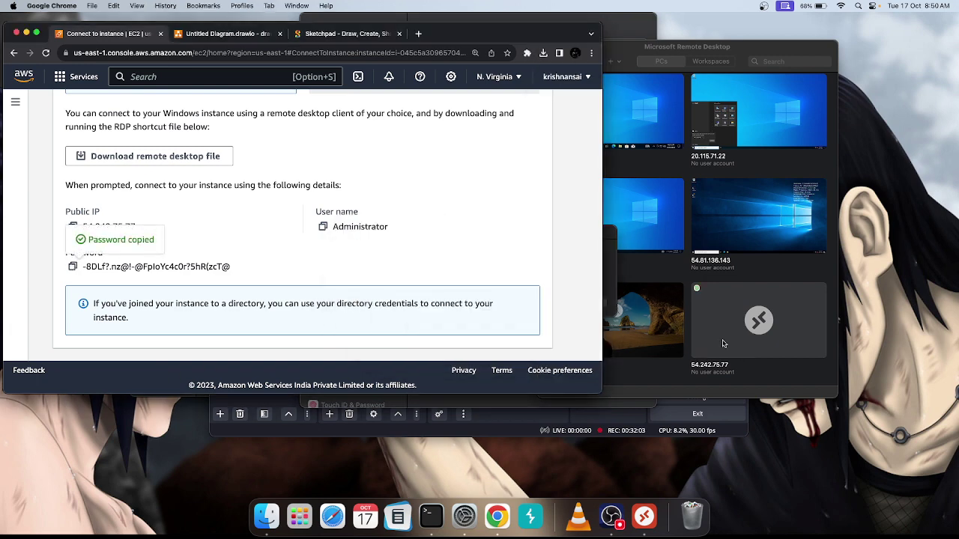
left_click(659, 345)
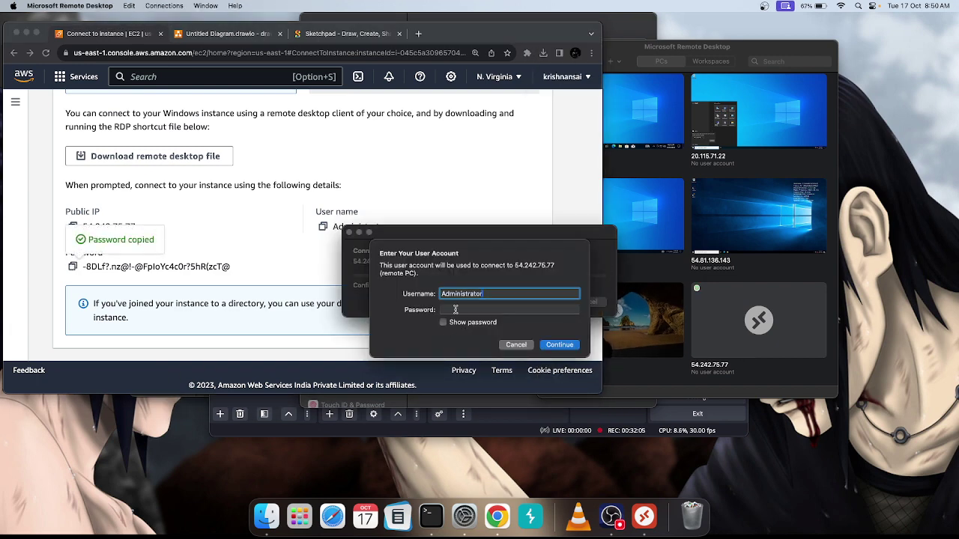
left_click(455, 308)
key("super+v")
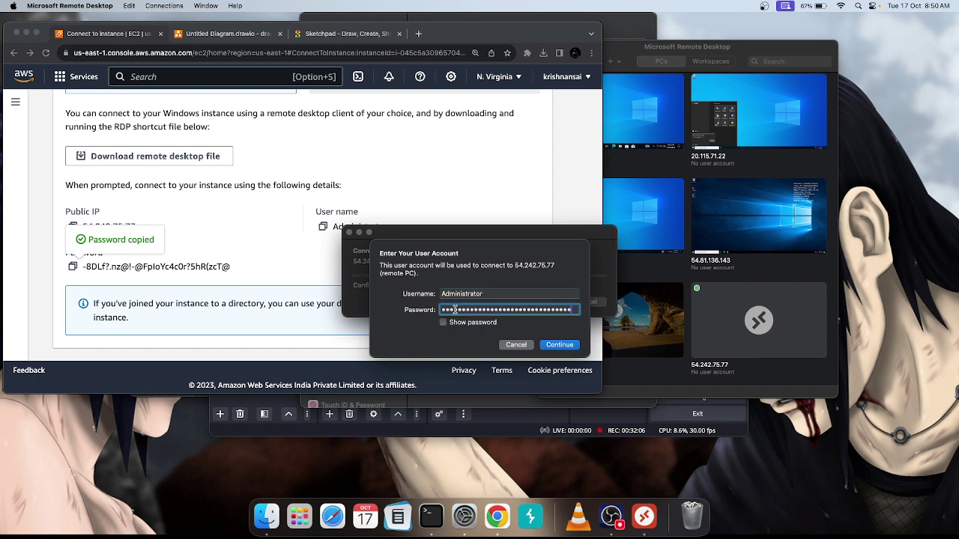
left_click(560, 347)
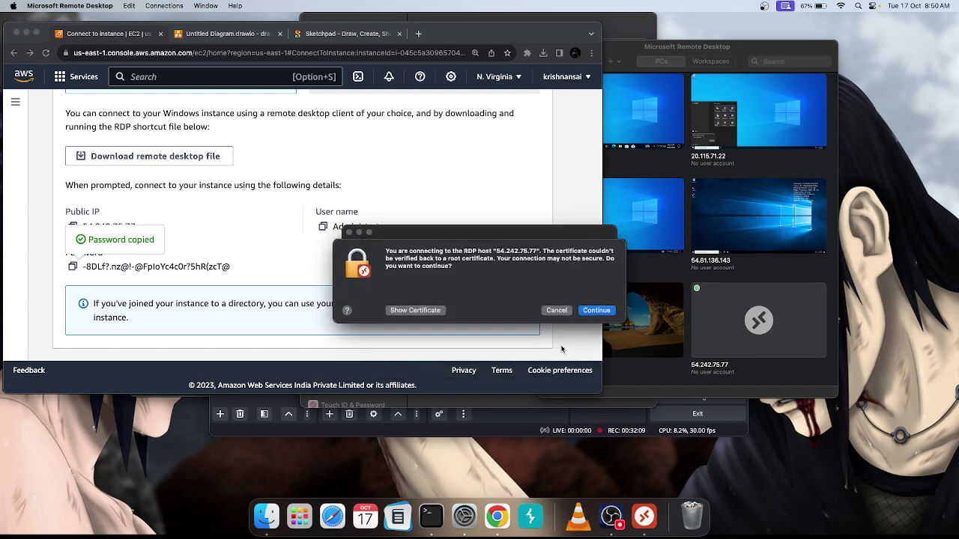
left_click(597, 310)
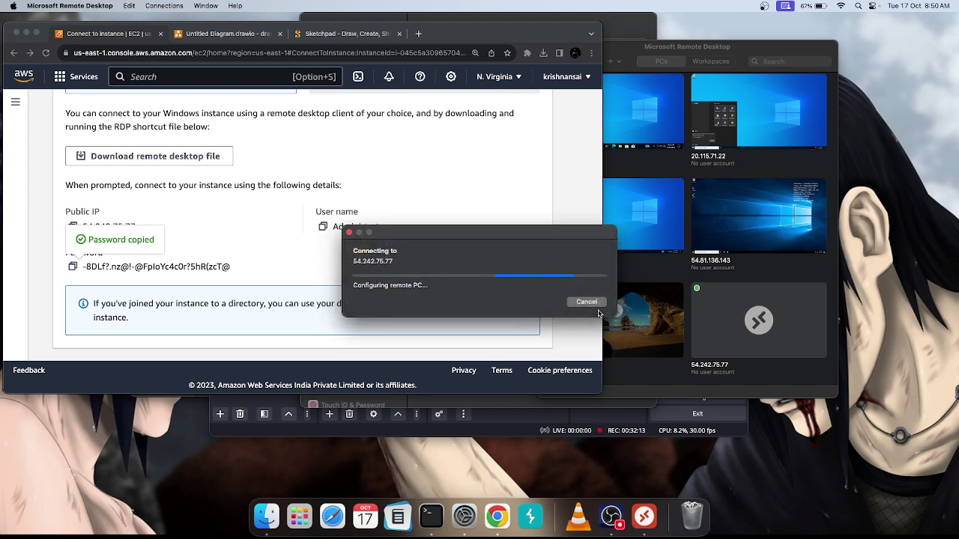
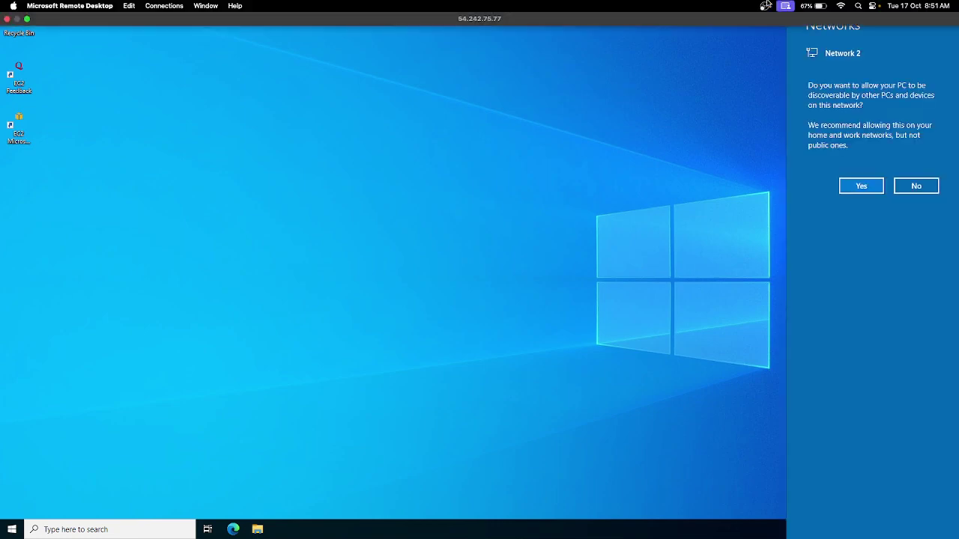
- Allow win-pub to be discoverable on its network, take the remote session out of full screen, and return to the EC2 console
left_click(859, 187)
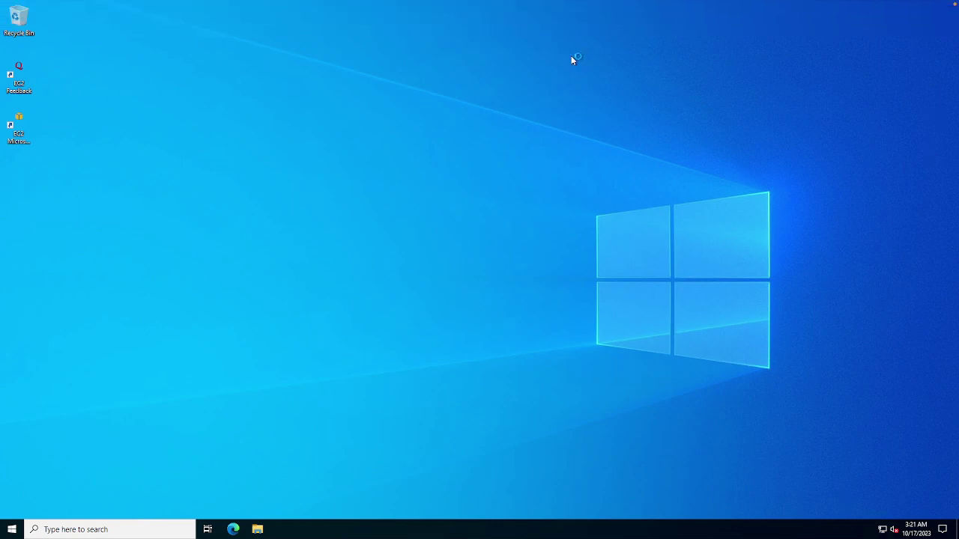
left_click(27, 19)
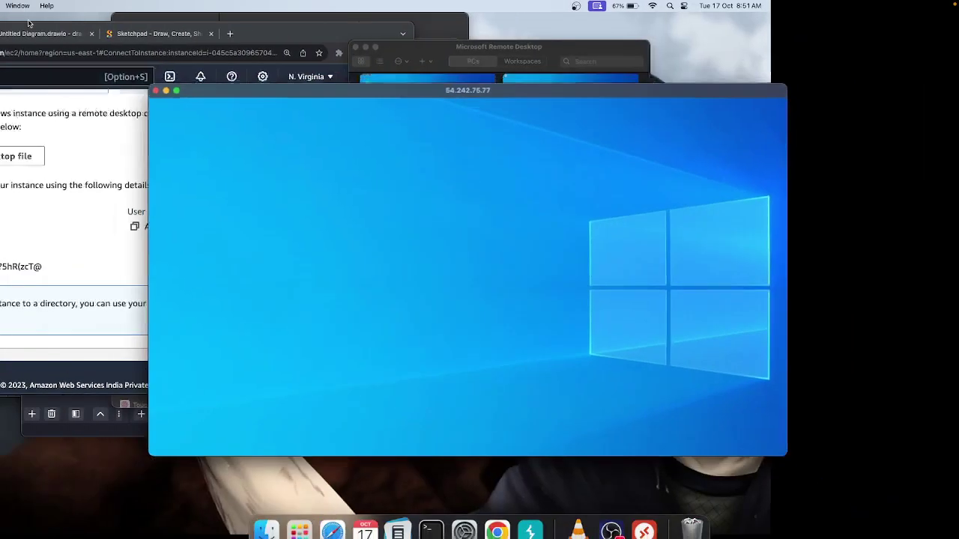
left_click(63, 286)
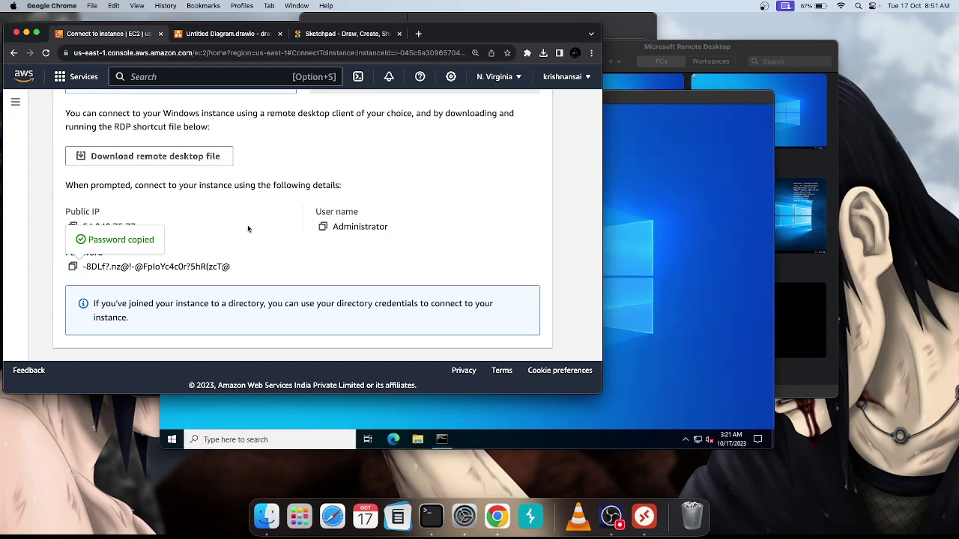
- Go back to the EC2 instances list, select win-pri, and open its RDP client connection options
scroll(248, 229, "up", 5)
left_click(107, 109)
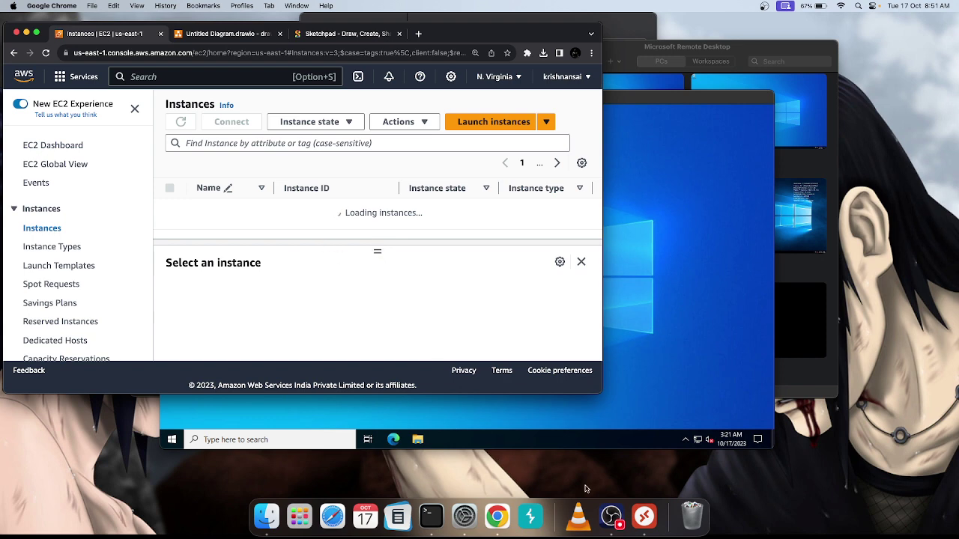
scroll(418, 215, "right", 5)
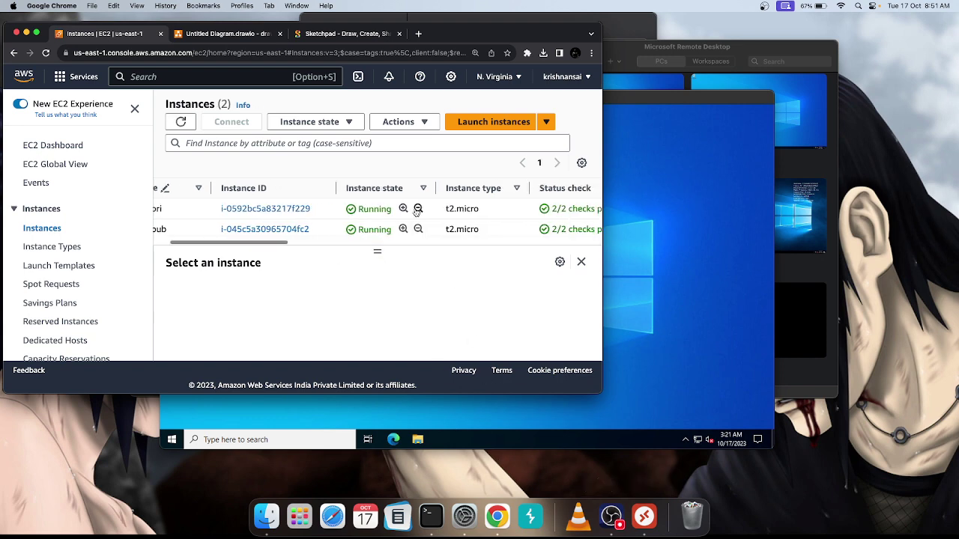
scroll(415, 212, "left", 5)
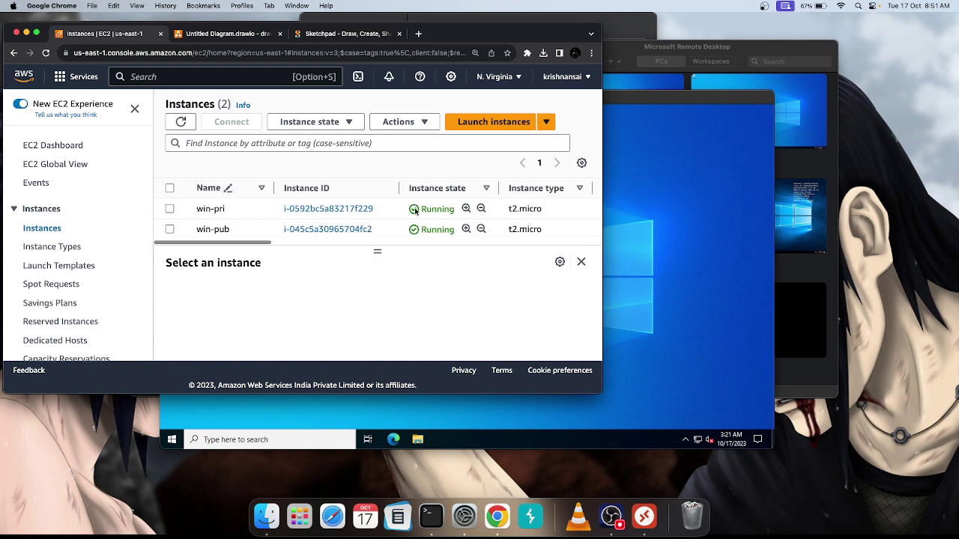
scroll(401, 218, "right", 10)
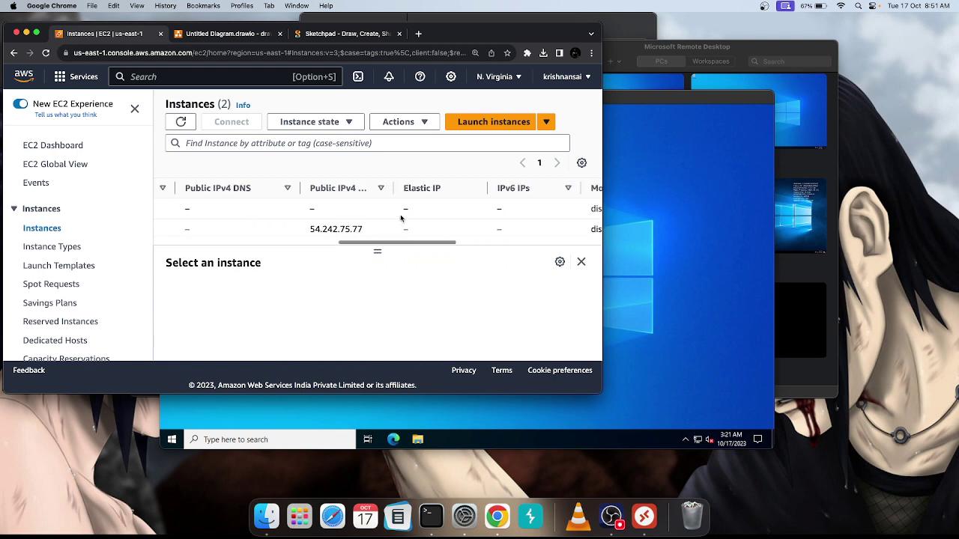
scroll(330, 221, "left", 10)
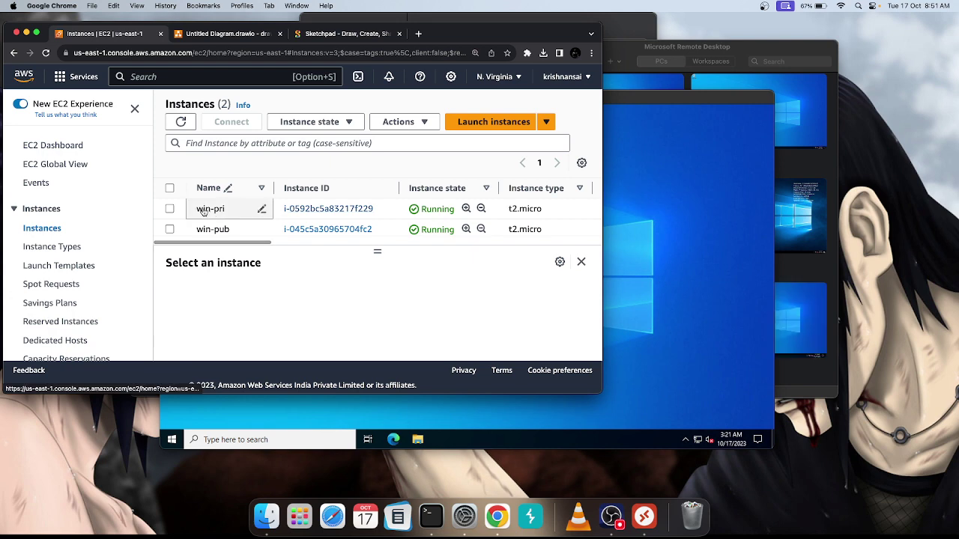
left_click(169, 209)
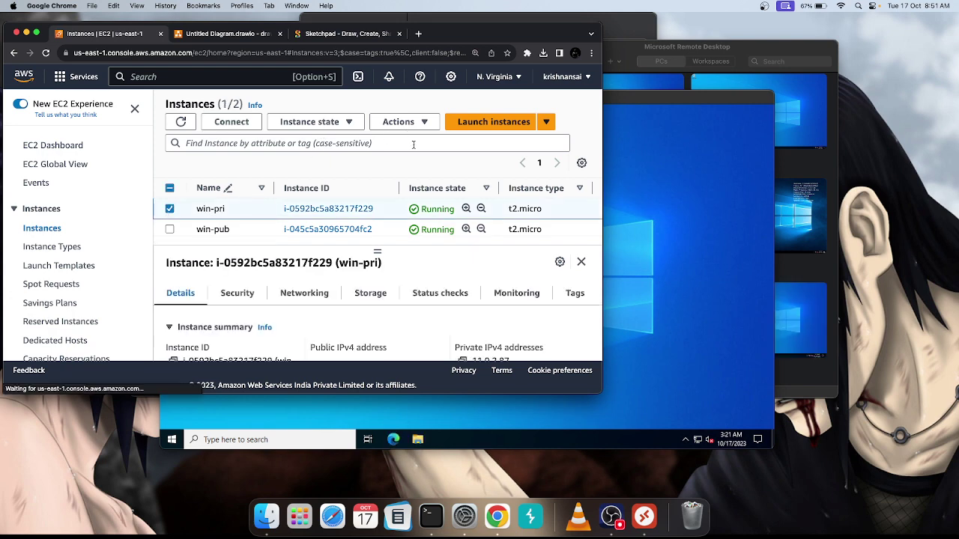
left_click(231, 122)
left_click(182, 199)
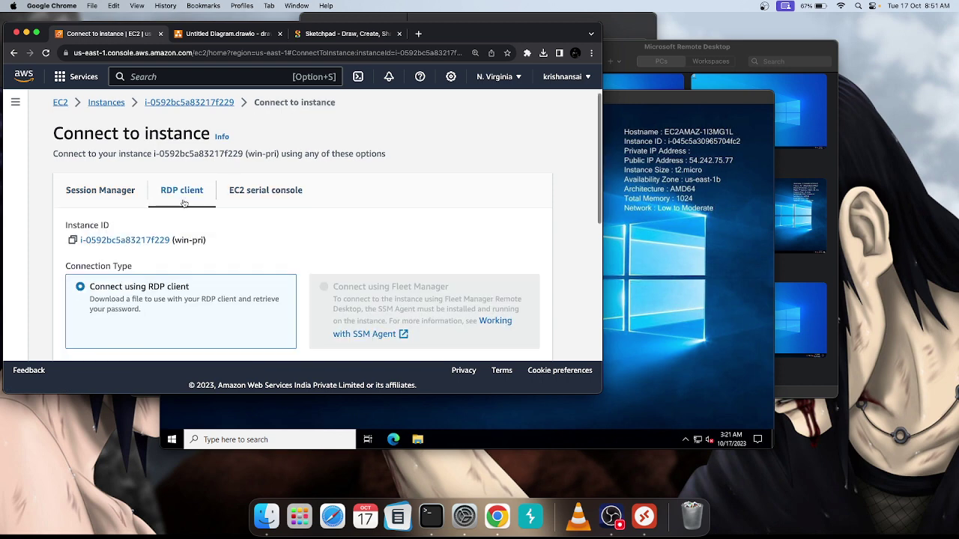
- Retrieve win-pri's Windows administrator password by decrypting it with the private key file public.pem
scroll(183, 199, "down", 5)
left_click(144, 231)
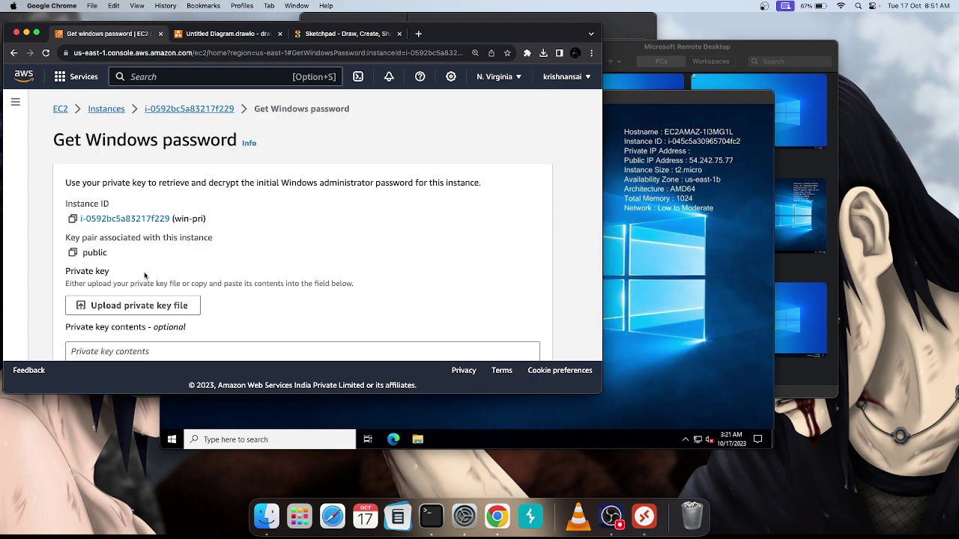
scroll(145, 276, "down", 1)
left_click(128, 273)
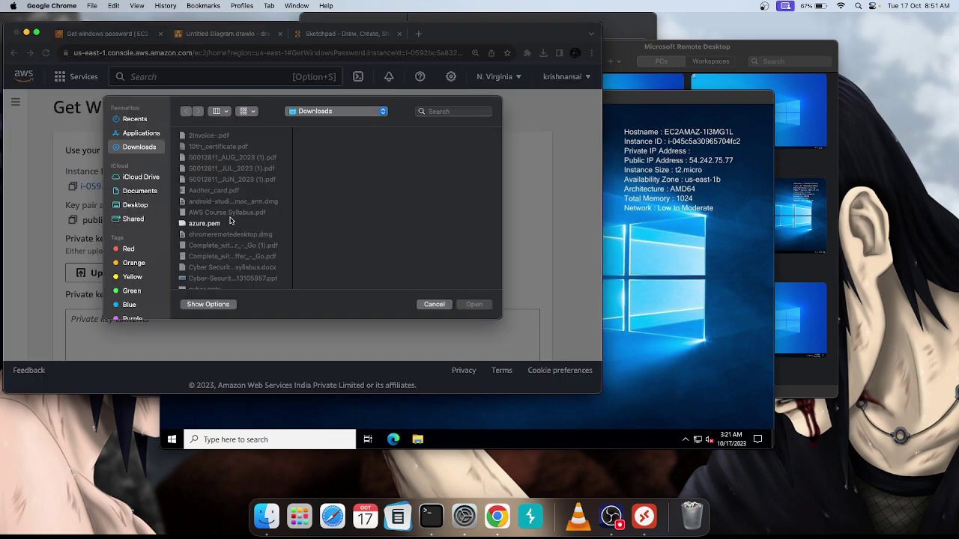
scroll(230, 220, "down", 10)
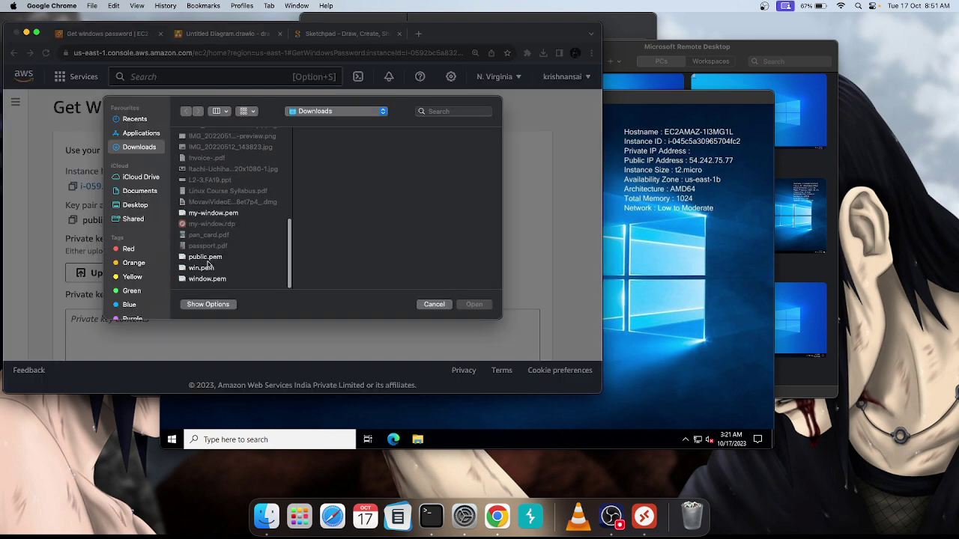
left_click(206, 257)
left_click(473, 304)
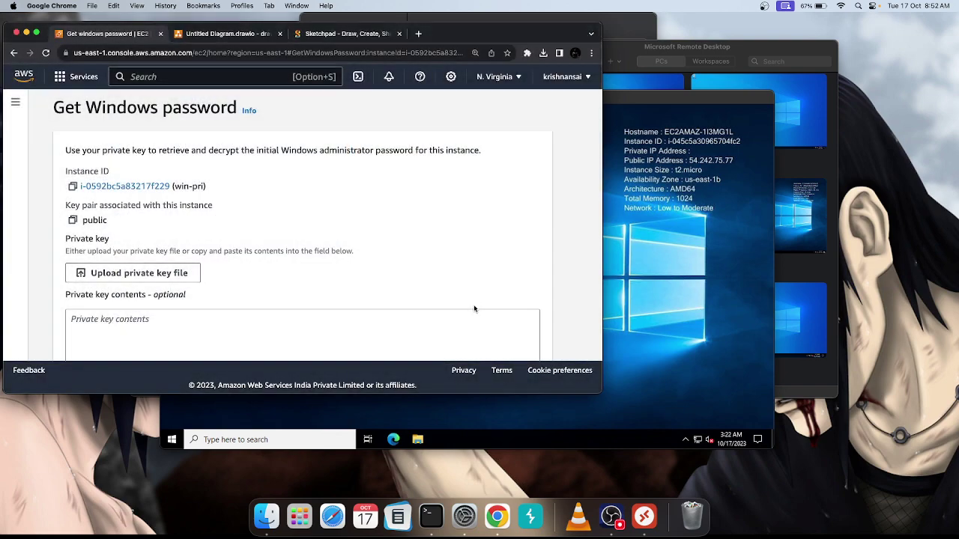
scroll(385, 283, "down", 4)
left_click(455, 336)
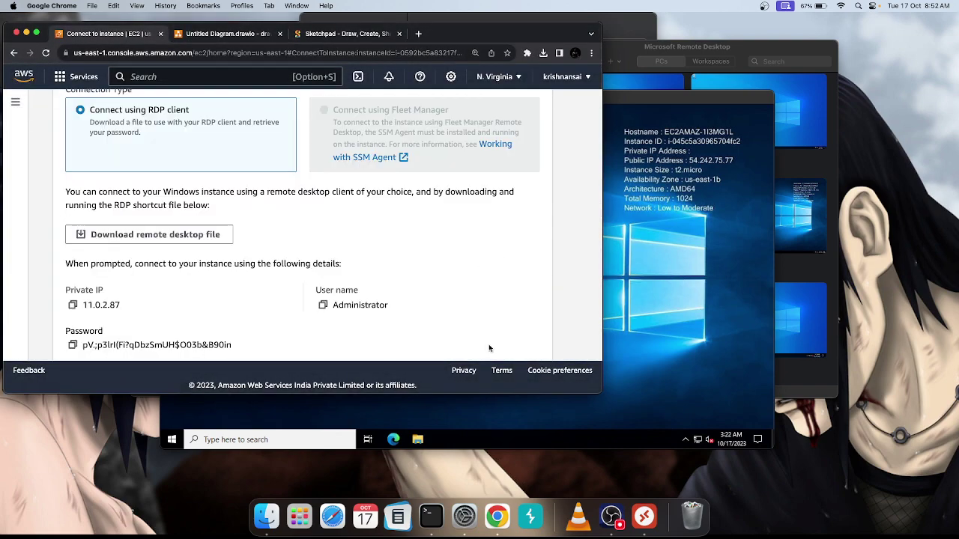
scroll(207, 292, "down", 2)
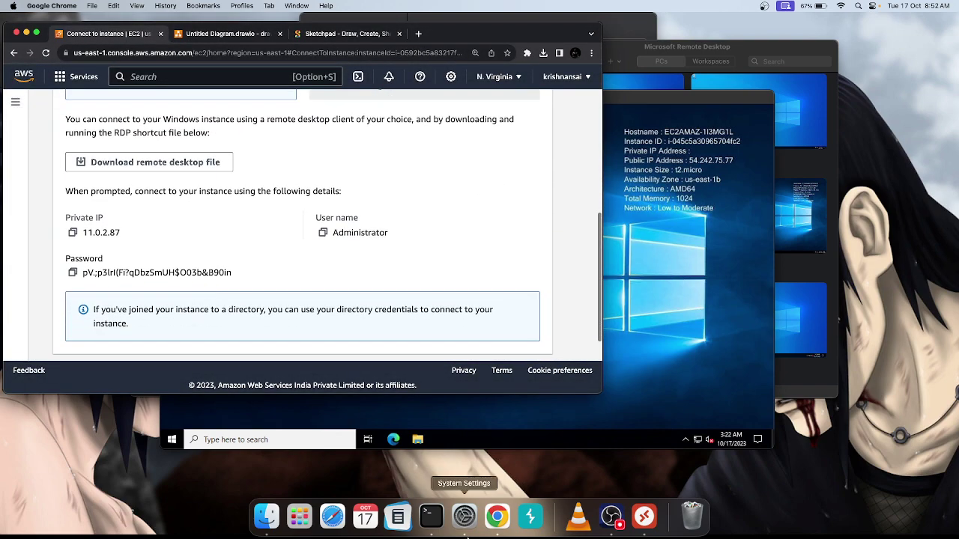
- Add a PC with the address 11.0.2.87 in Microsoft Remote Desktop's Connection Centre and try to connect to it directly
left_click(643, 517)
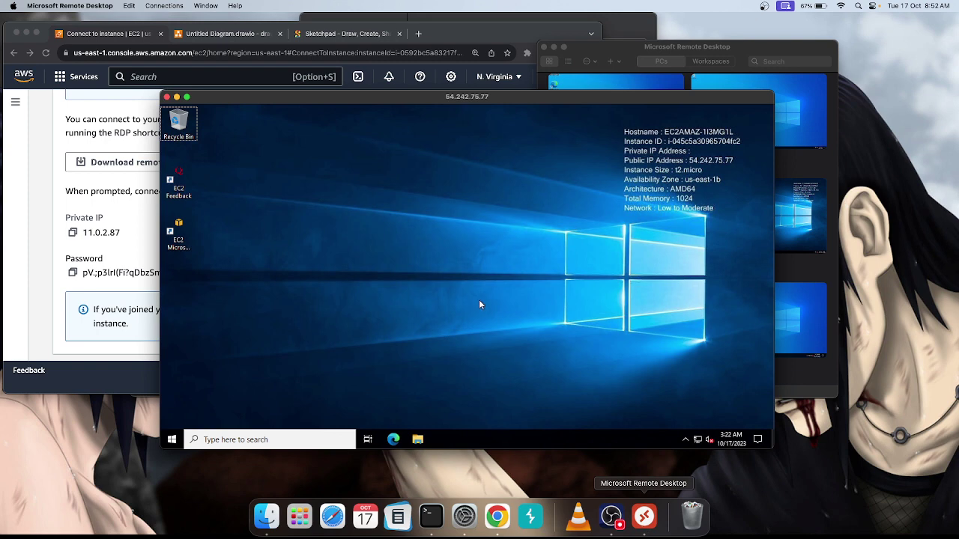
right_click(635, 530)
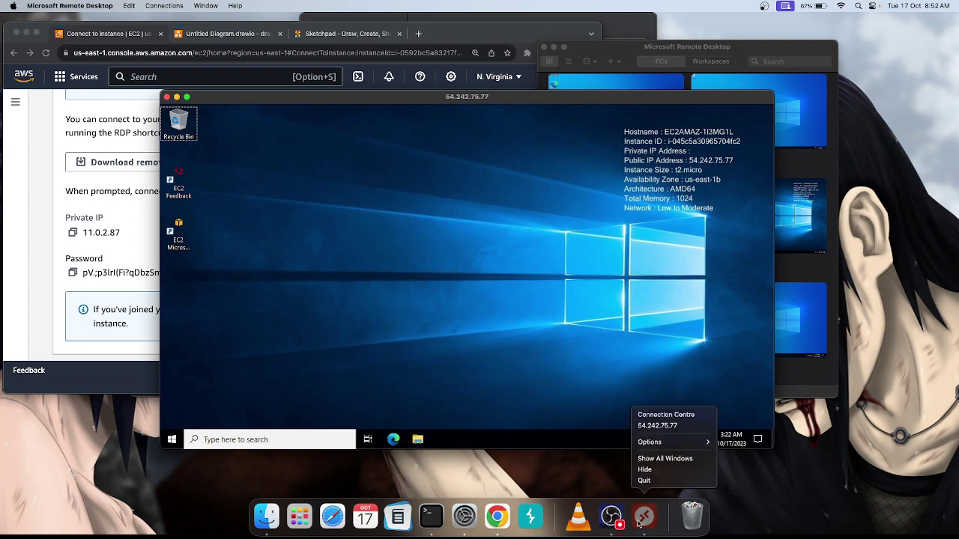
left_click(659, 416)
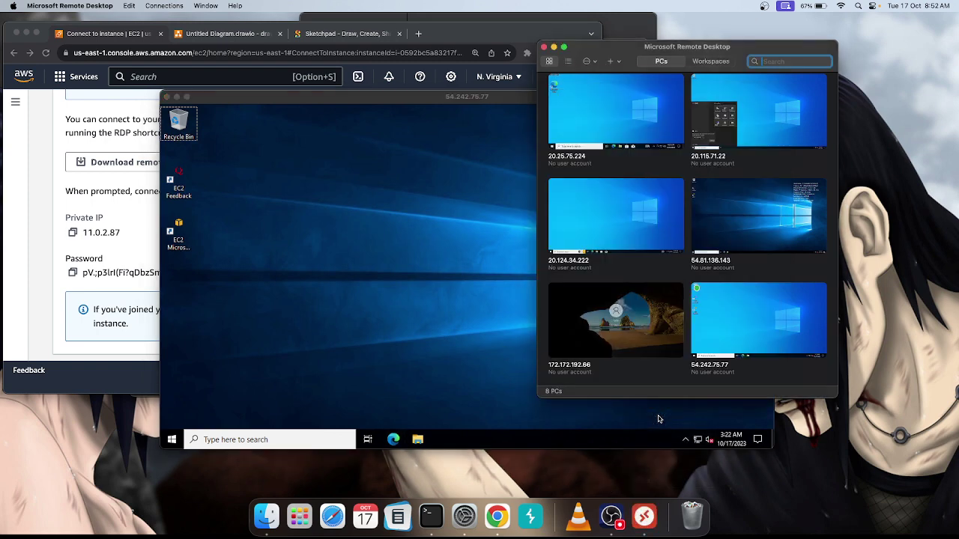
left_click(613, 62)
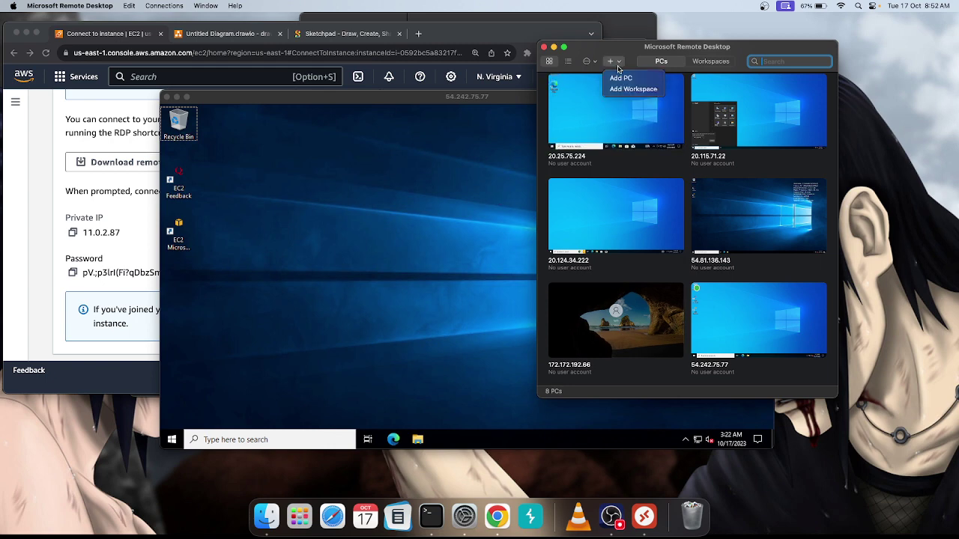
left_click(621, 78)
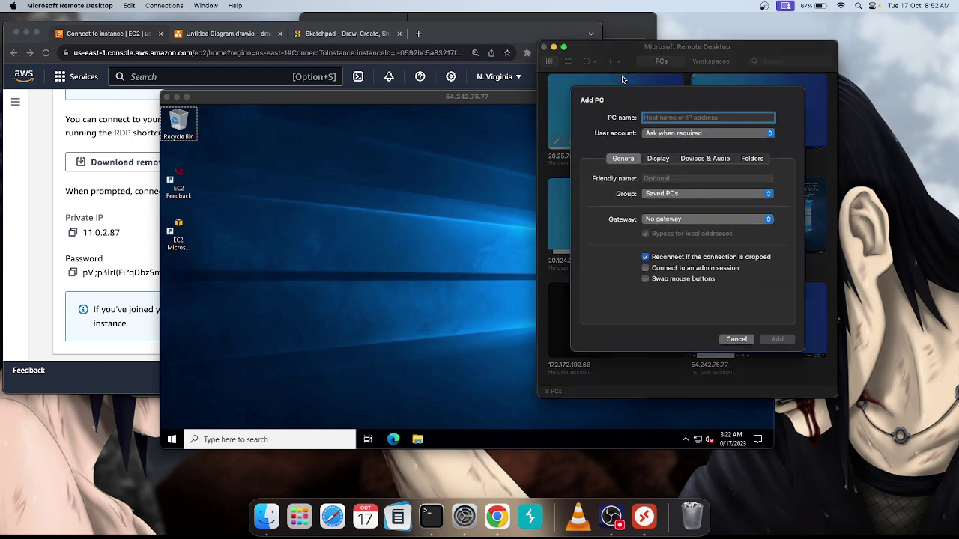
type("11.0.2.87")
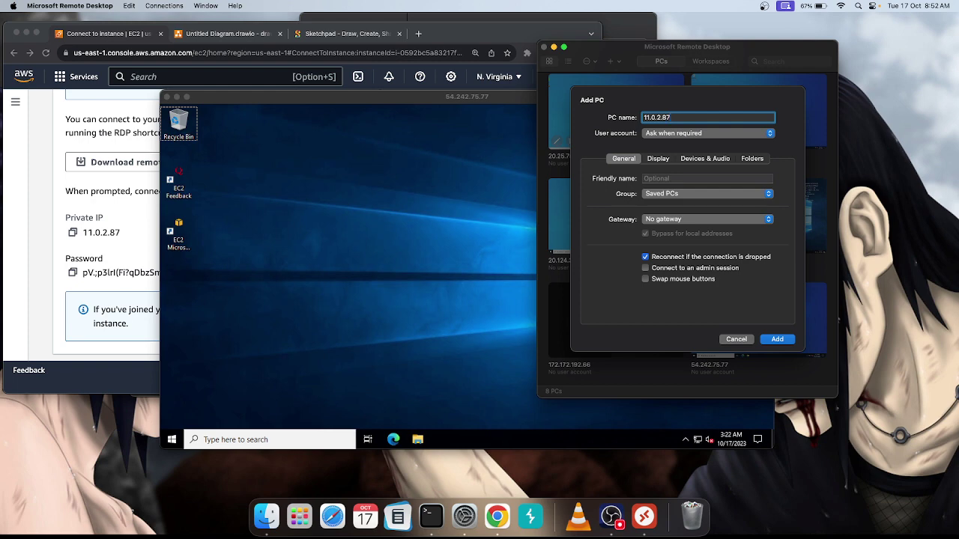
left_click(776, 339)
scroll(613, 307, "down", 3)
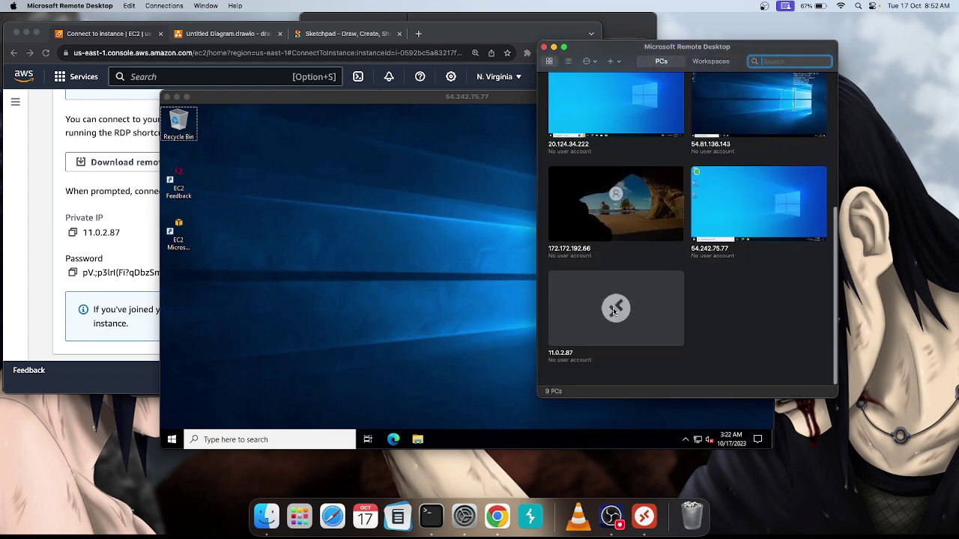
double_click(586, 337)
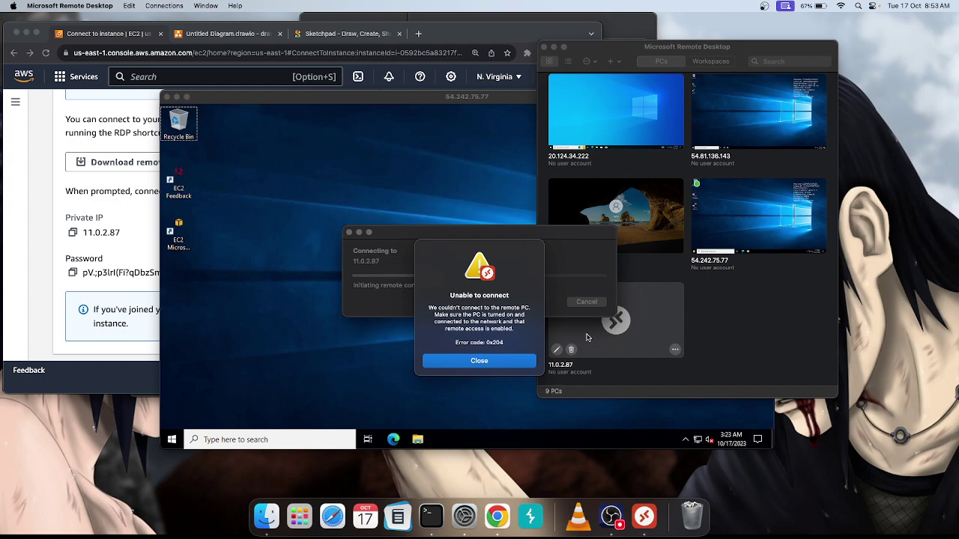
- Examine the public and private subnets in the my-vpc diagram, and dismiss the connection error for 11.0.2.87
left_click(225, 33)
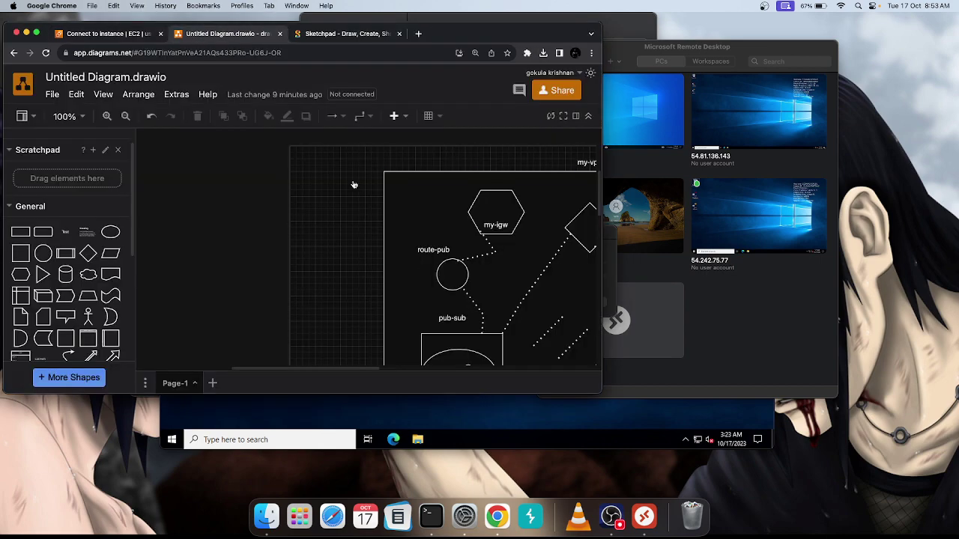
left_click(36, 34)
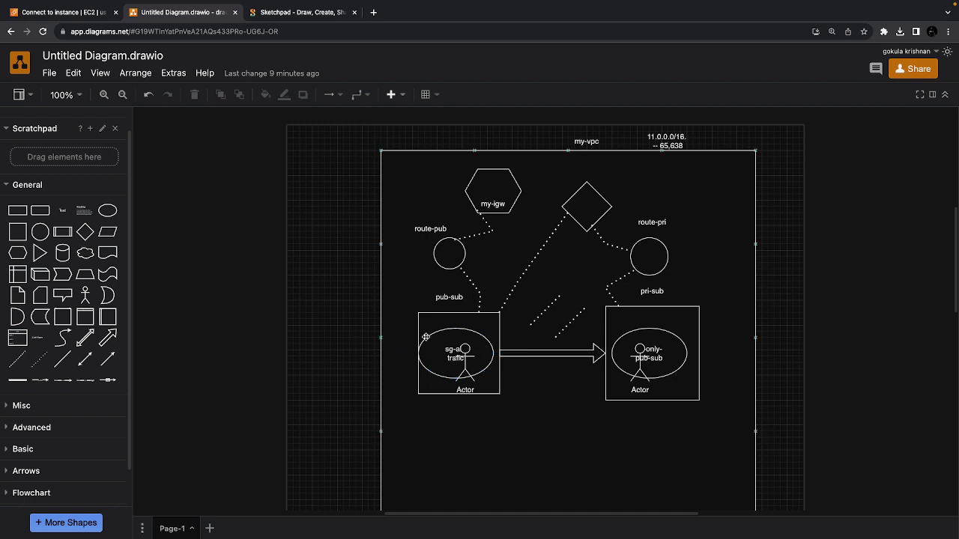
left_click(492, 334)
left_click(455, 407)
left_click(34, 20)
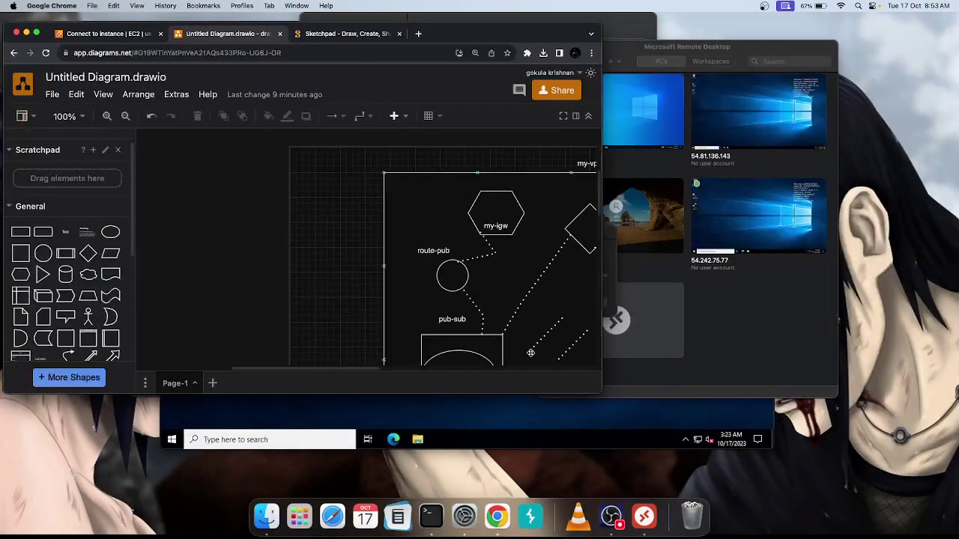
left_click(615, 319)
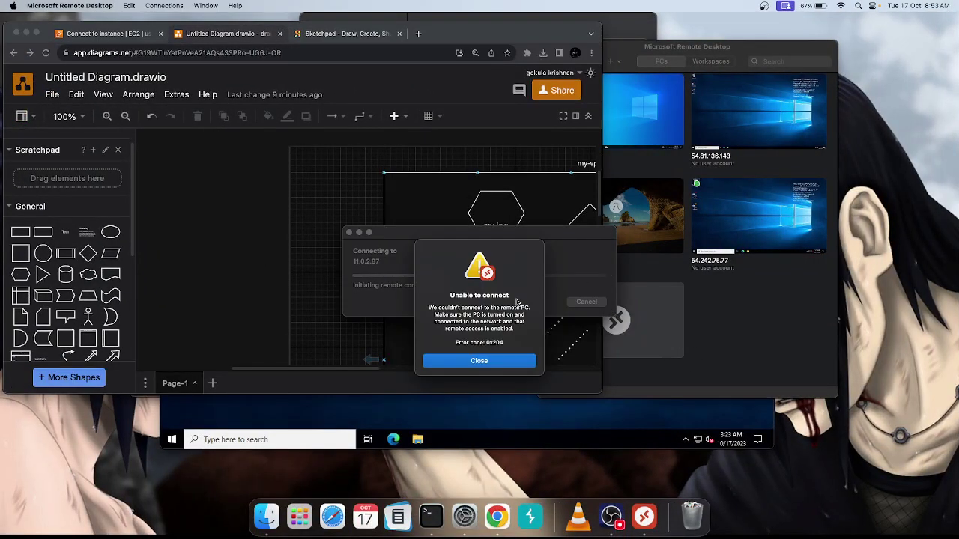
left_click(495, 360)
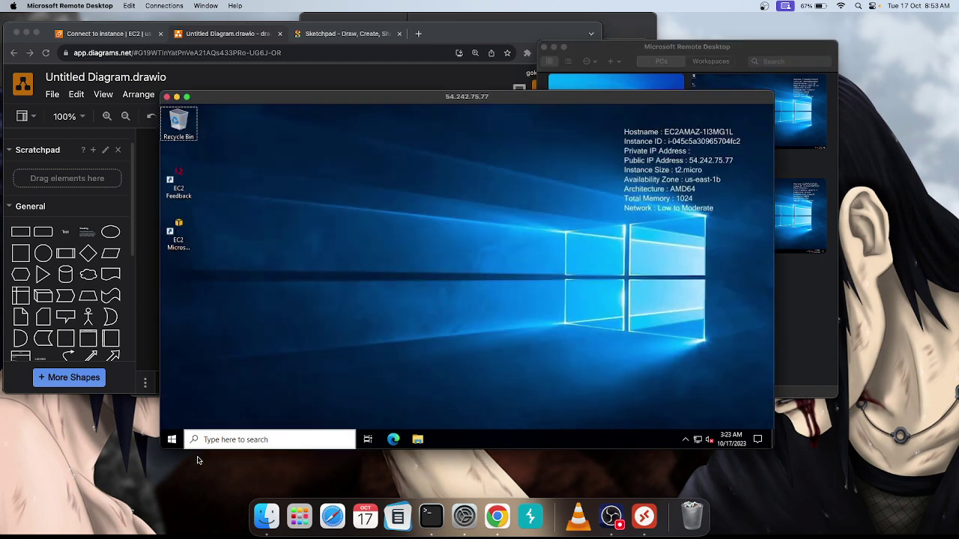
- Return to the EC2 console in Chrome and copy win-pri's private IP
left_click(498, 528)
left_click(132, 34)
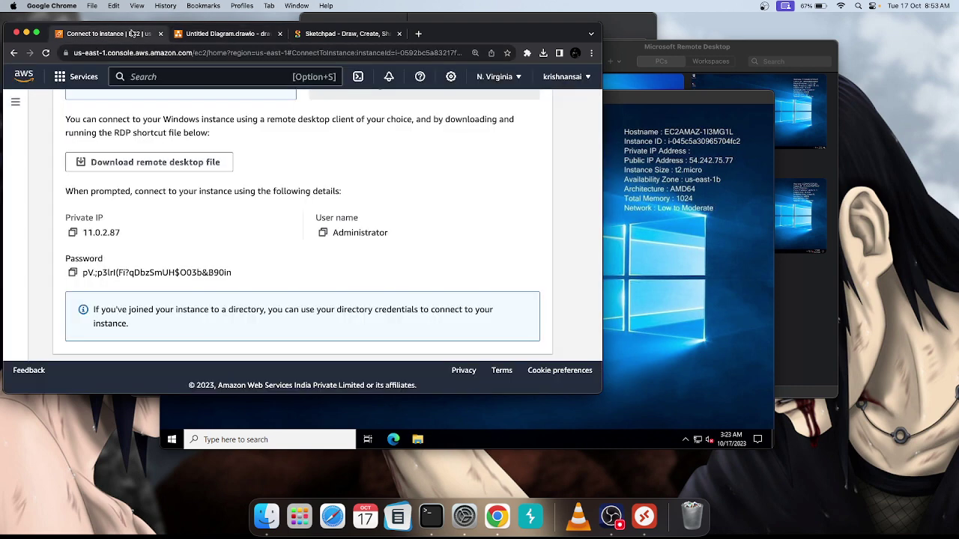
left_click(72, 232)
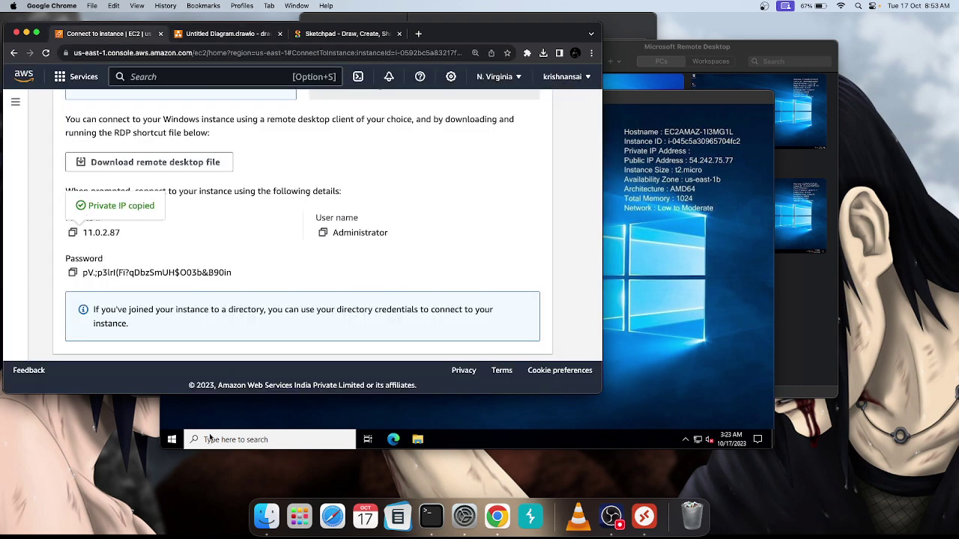
- Open Remote Desktop Connection inside the win-pub session and start a connection to 11.0.2.87
left_click(202, 415)
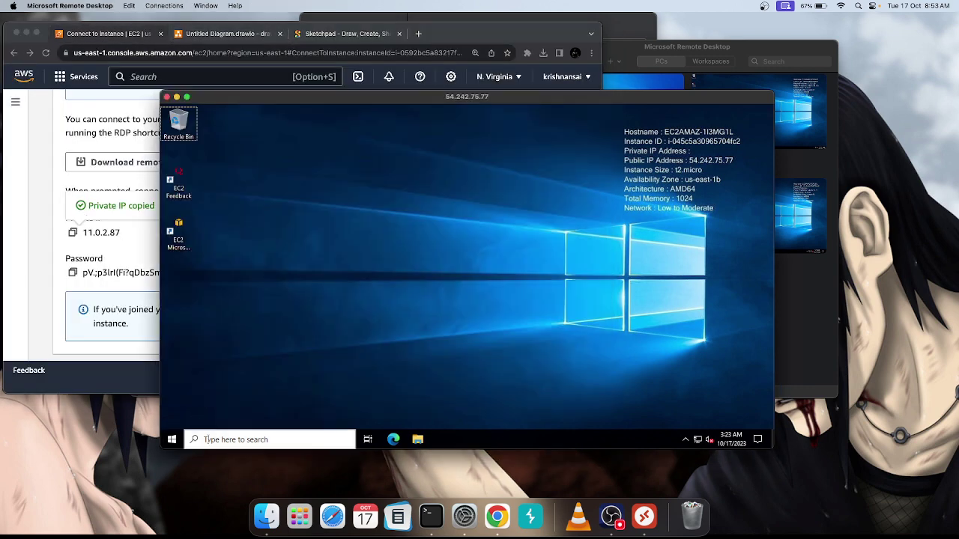
left_click(236, 430)
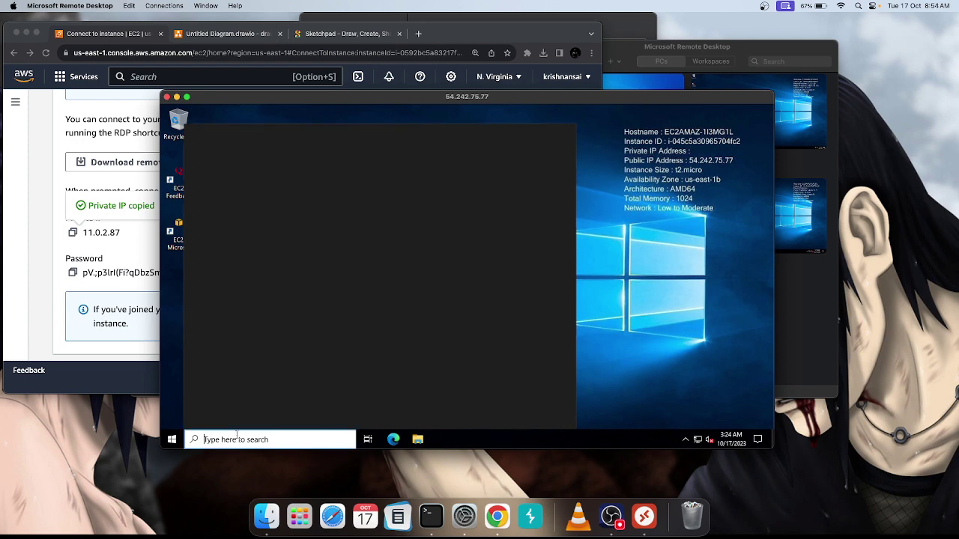
type("rd")
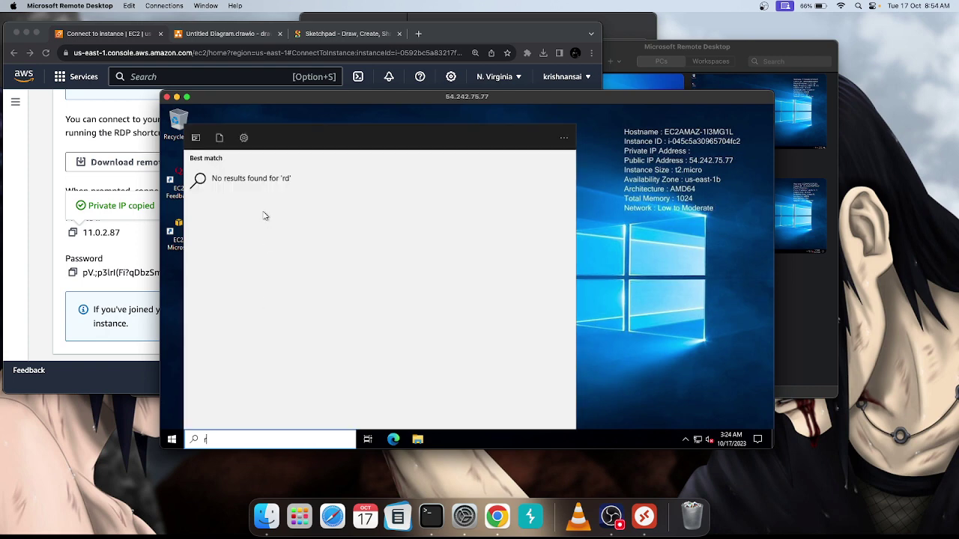
key("BackSpace")
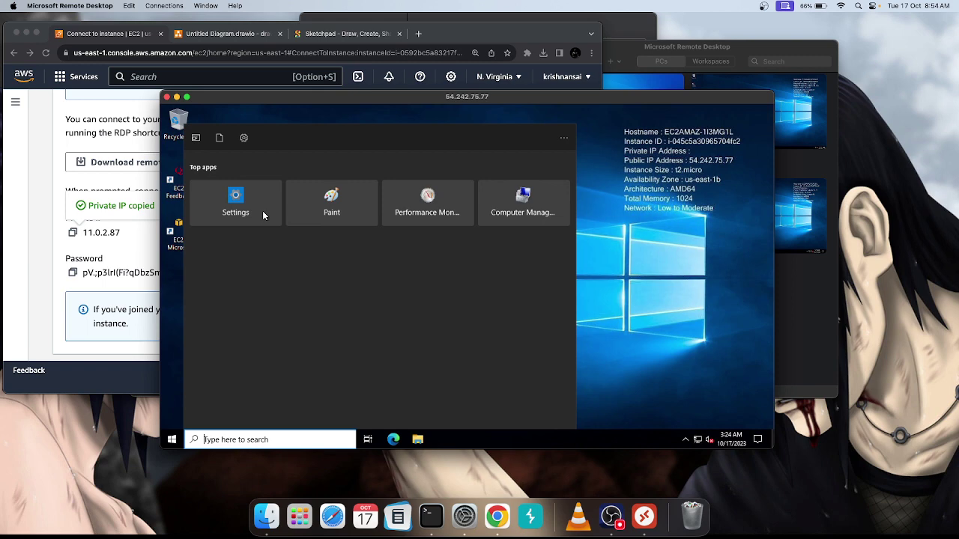
type("run")
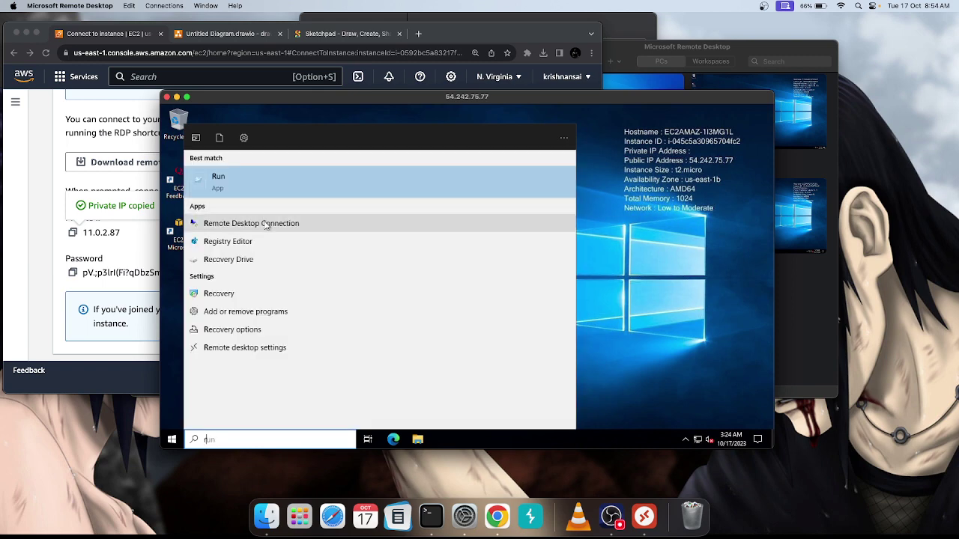
left_click(265, 224)
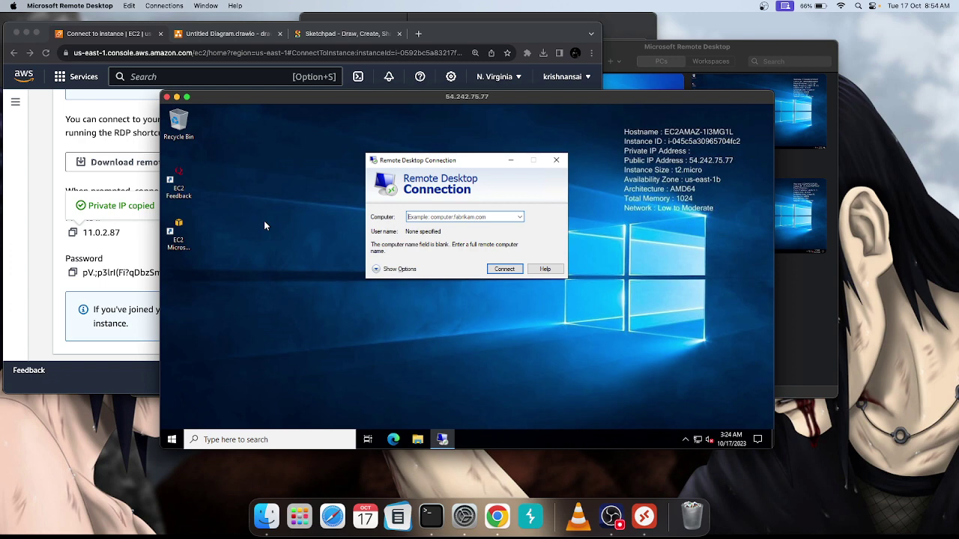
key("super+v")
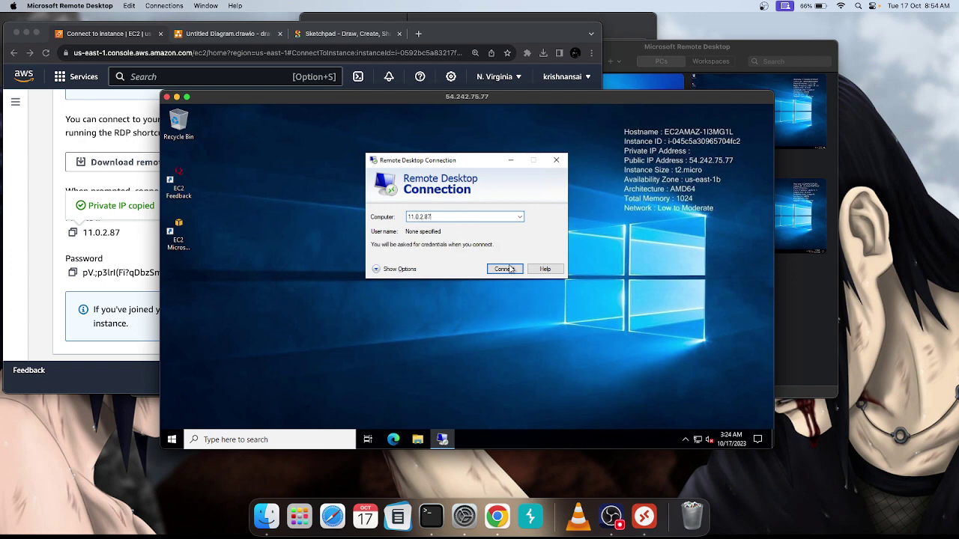
left_click(511, 270)
left_click(124, 249)
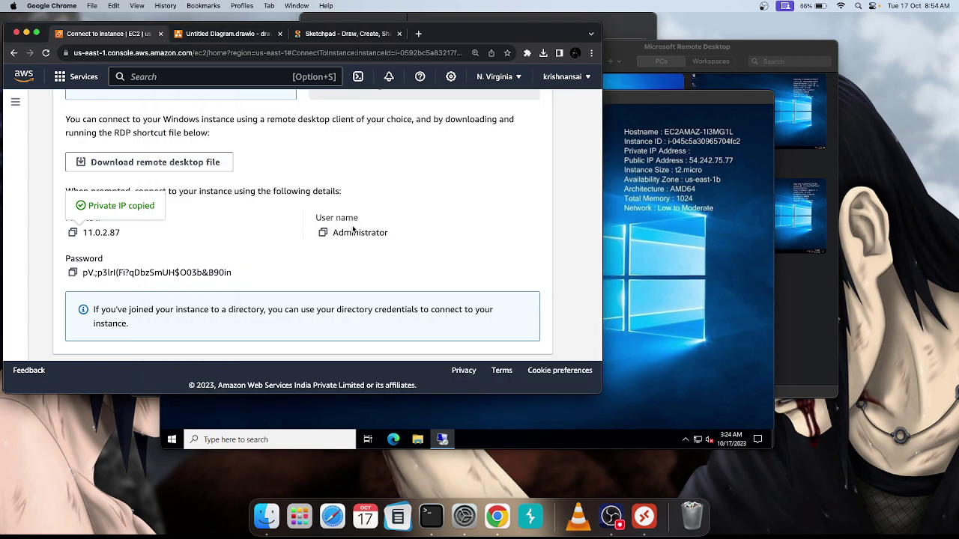
left_click(322, 232)
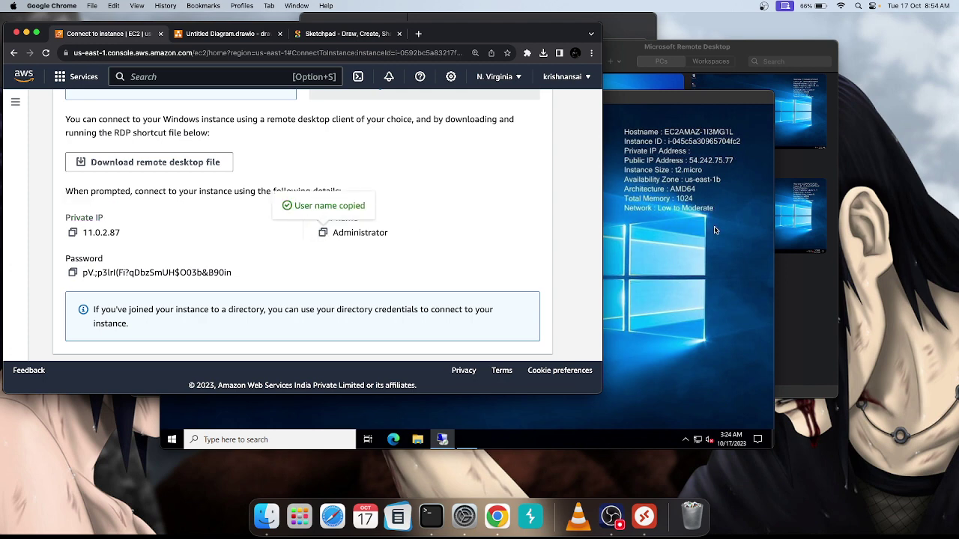
left_click(713, 232)
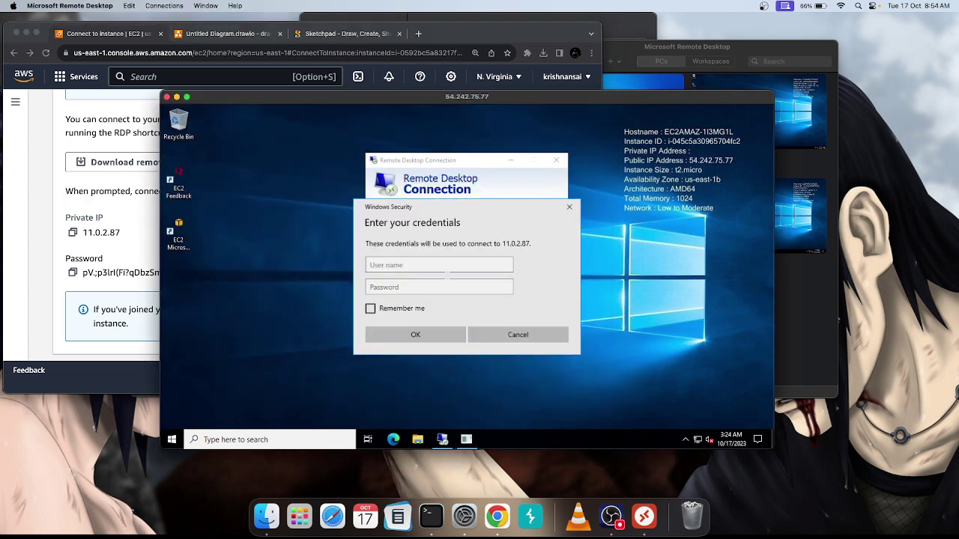
left_click(404, 266)
key("super+v")
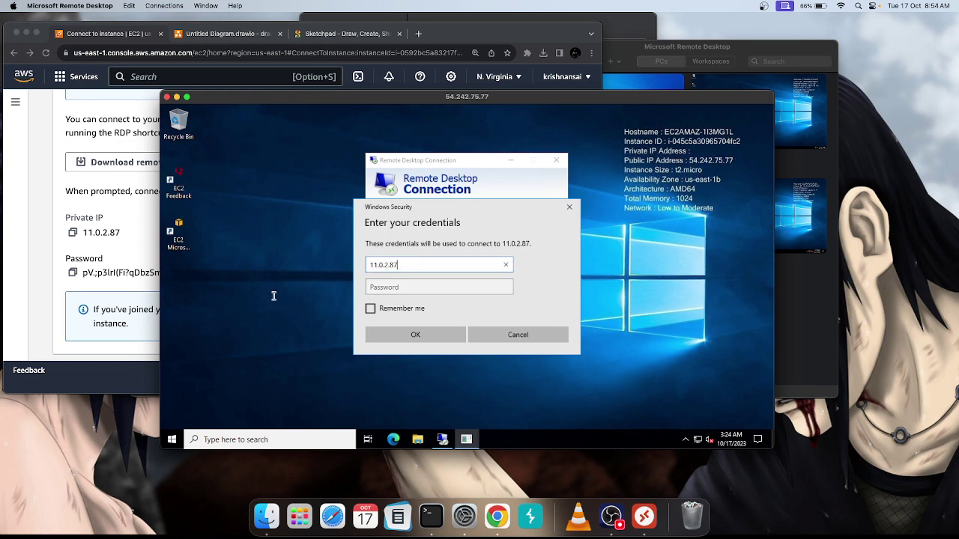
key("BackSpace")
key("BackSpace")
key("BackSpace")
key("BackSpace")
key("BackSpace")
key("BackSpace")
key("BackSpace")
key("BackSpace")
key("BackSpace")
- Copy win-pri's user name Administrator from the EC2 console and enter it in the credentials prompt for 11.0.2.87
left_click(149, 232)
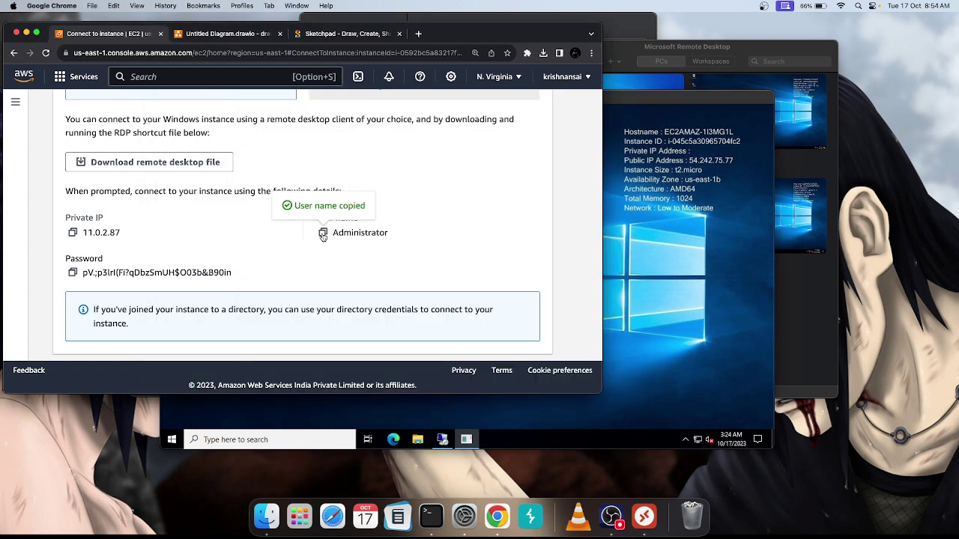
left_click(661, 312)
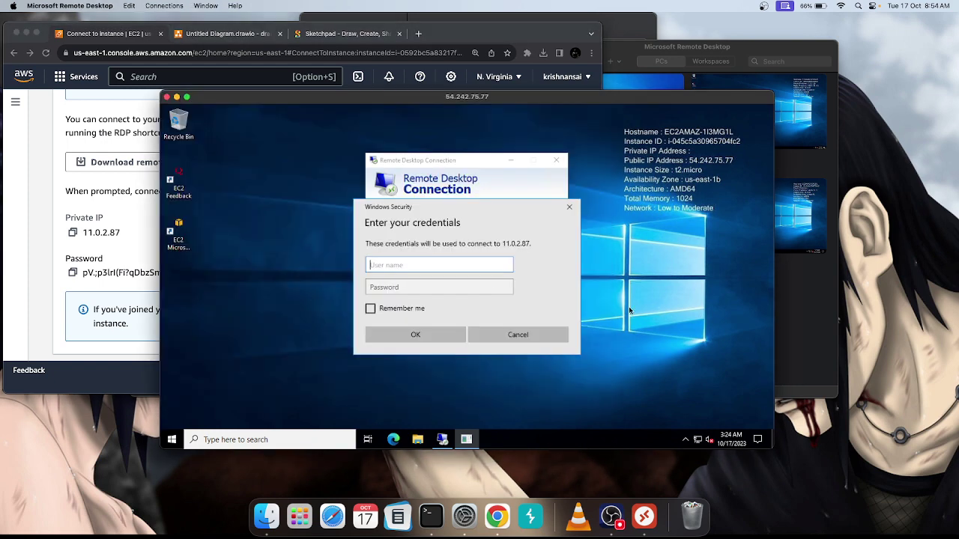
left_click(403, 266)
key("super+v")
- Copy win-pri's password from the EC2 console, enter it in the credentials prompt, and connect despite the certificate warning
left_click(73, 271)
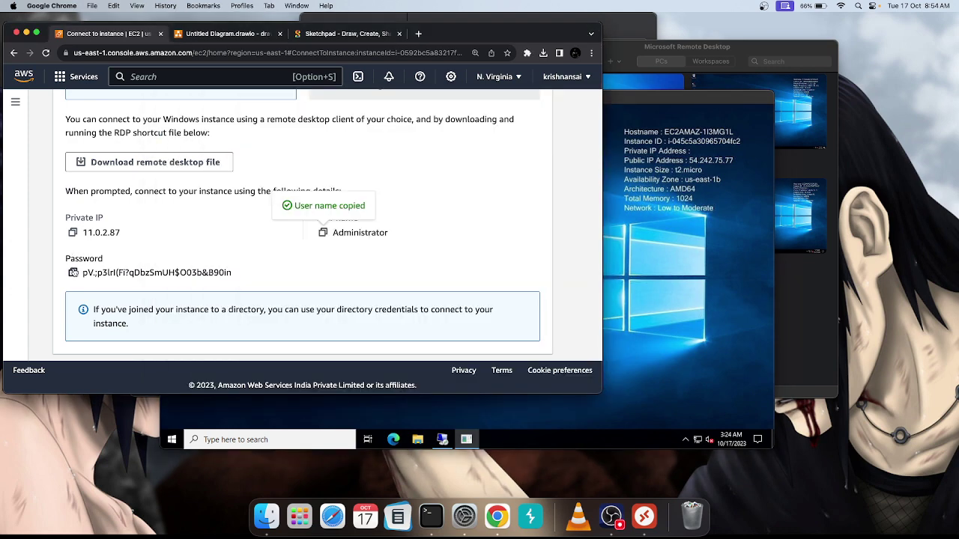
left_click(73, 271)
left_click(402, 404)
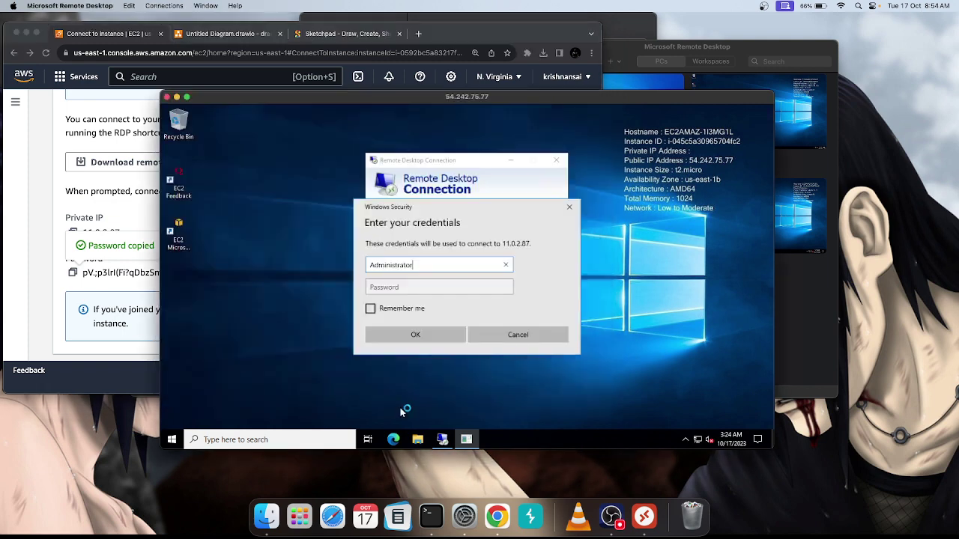
left_click(371, 286)
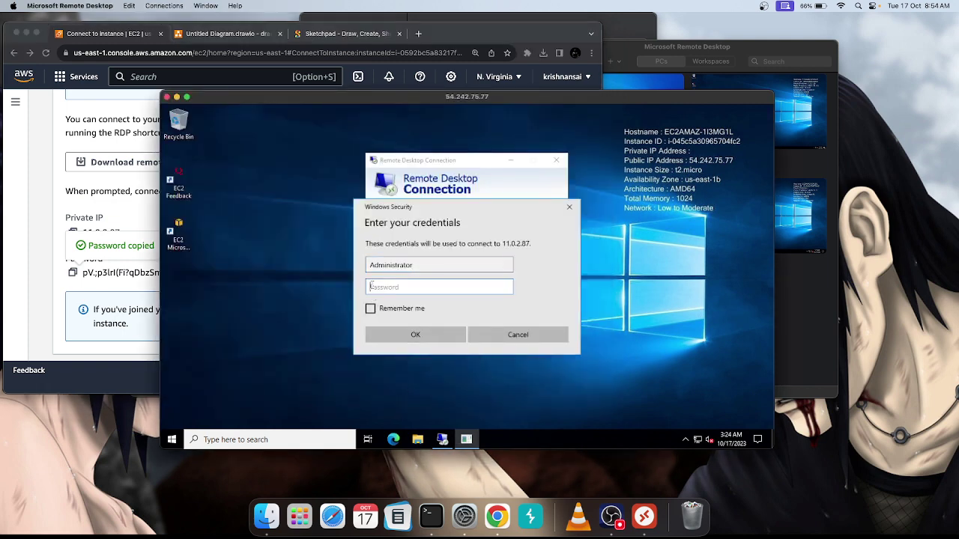
key("super+v")
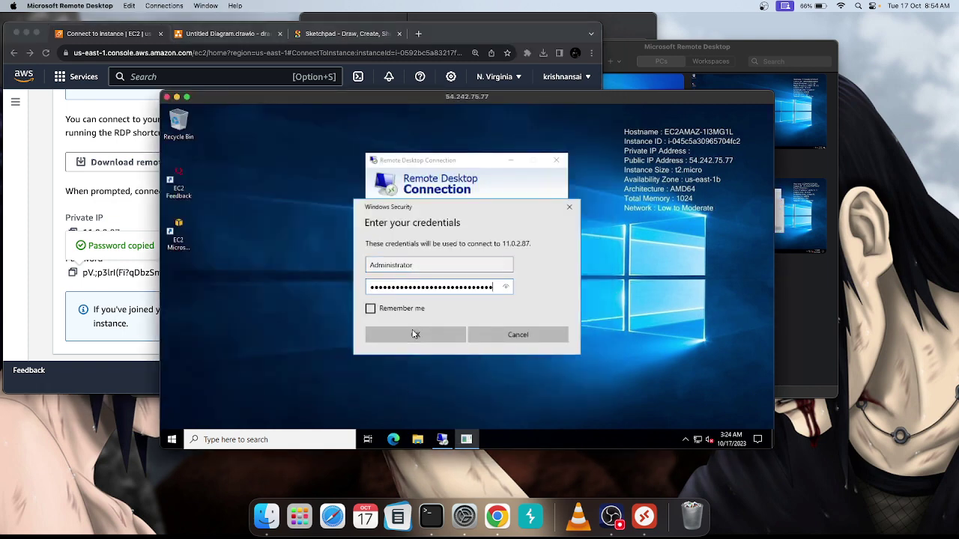
left_click(406, 331)
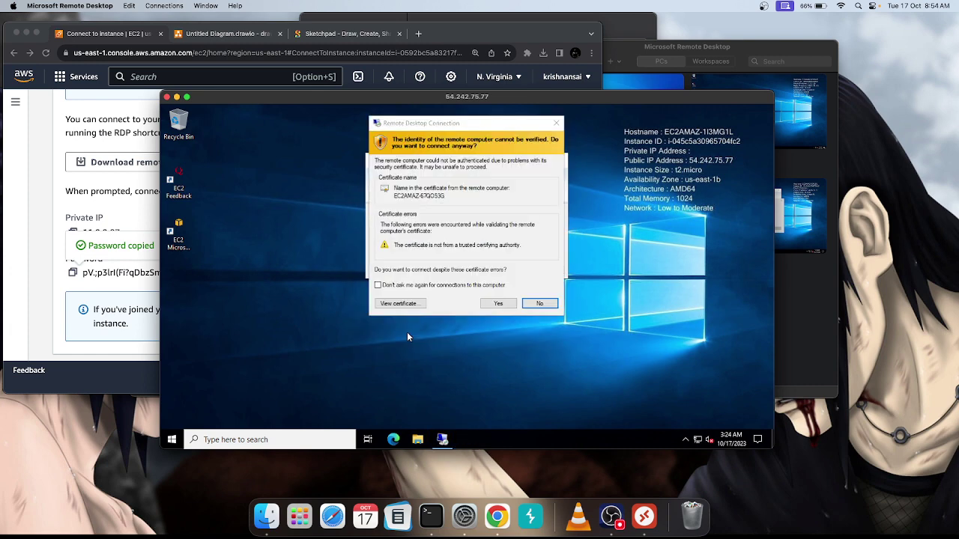
left_click(509, 301)
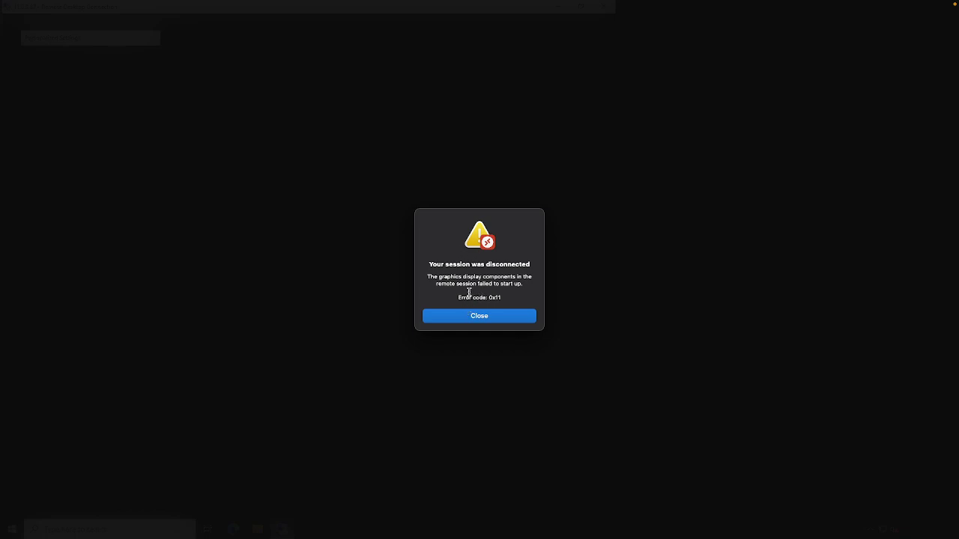
- Dismiss the session disconnection error and start the 54.242.75.77 connection again in Microsoft Remote Desktop
left_click(486, 318)
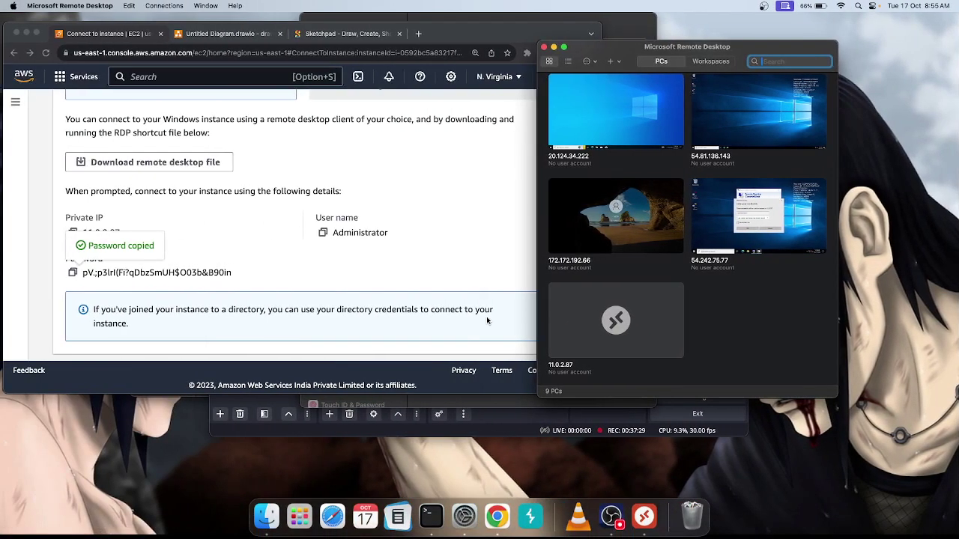
left_click(517, 414)
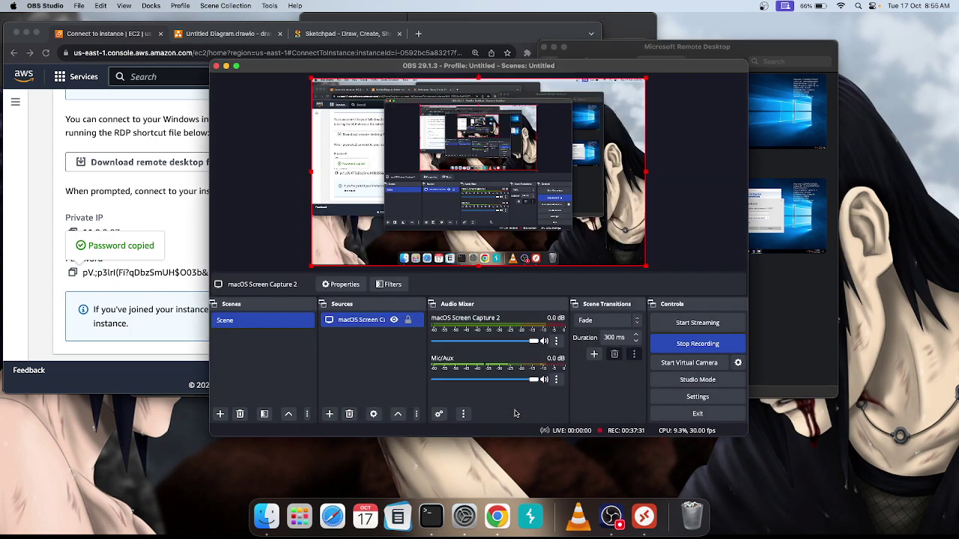
left_click(756, 257)
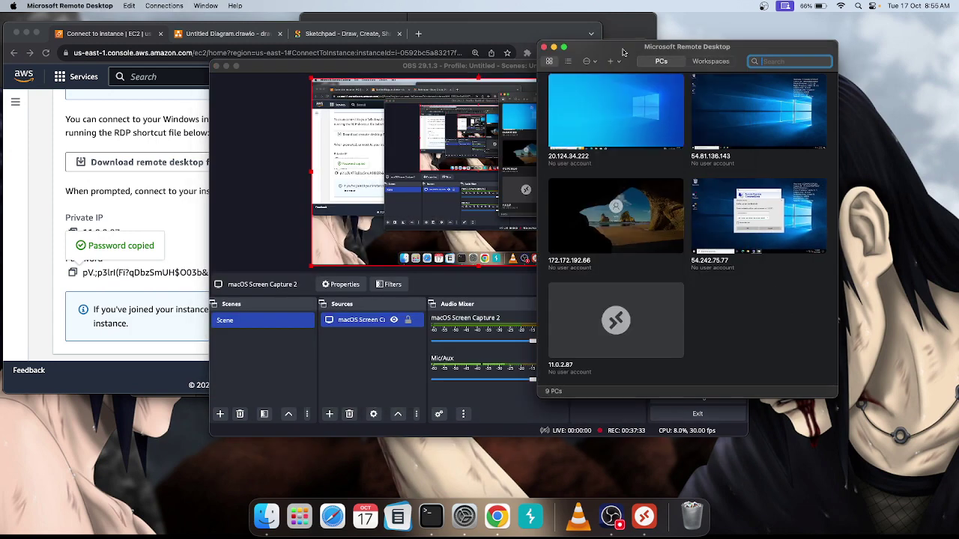
left_click(612, 26)
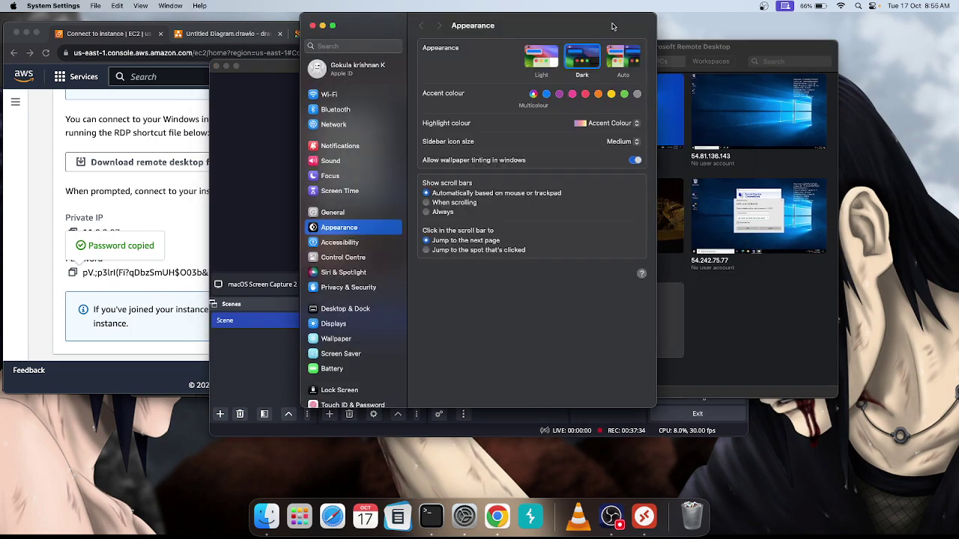
left_click(704, 306)
scroll(625, 333, "up", 2)
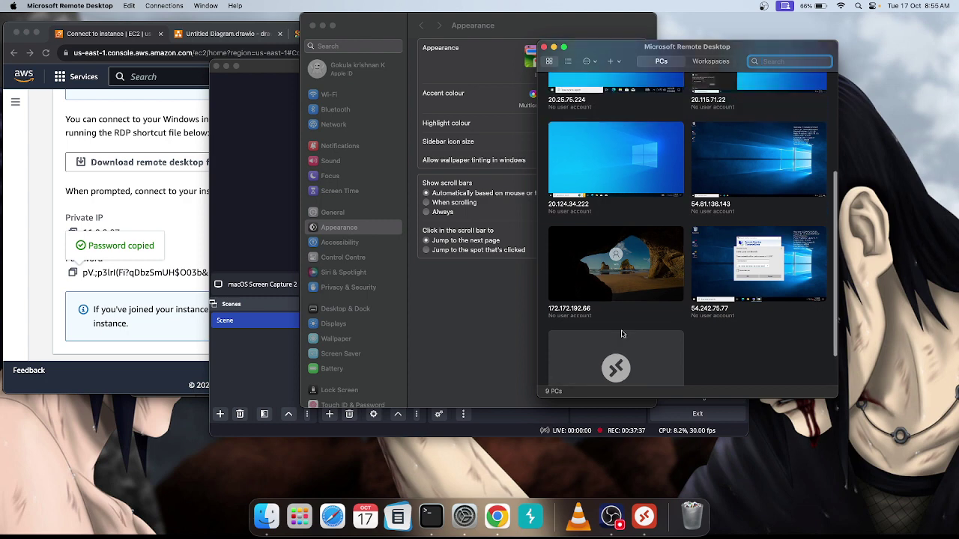
double_click(737, 278)
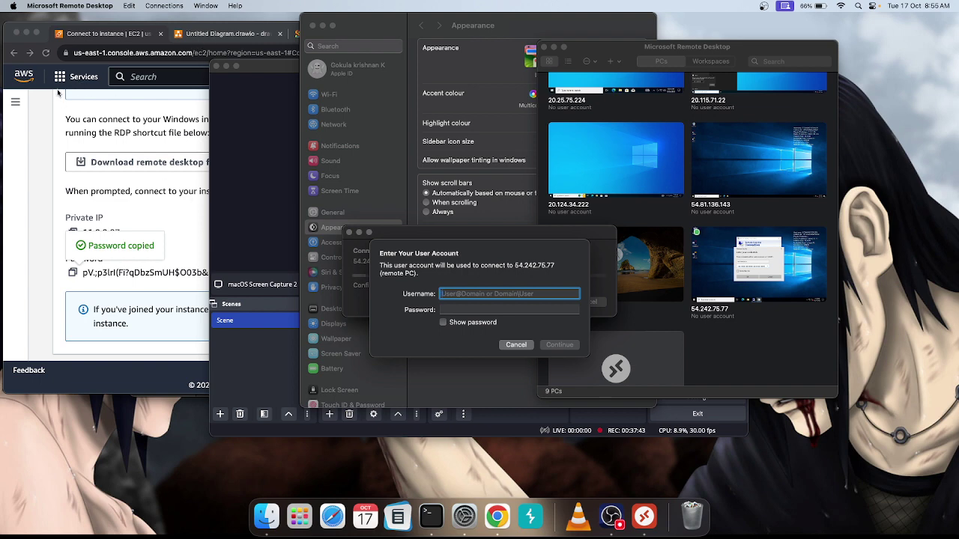
- Switch to the EC2 console in Chrome and go back from win-pri's connection page to the Instances list
left_click(142, 202)
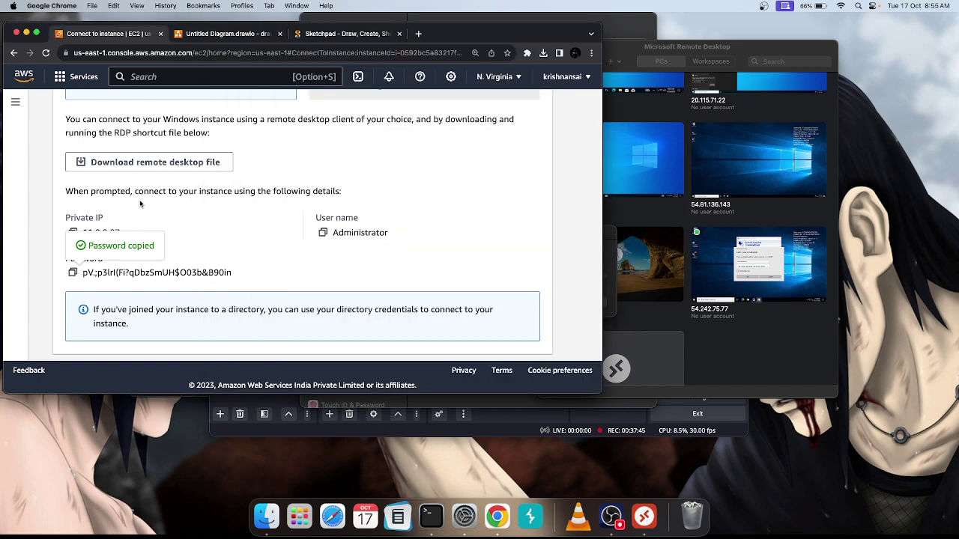
left_click(12, 53)
left_click(13, 52)
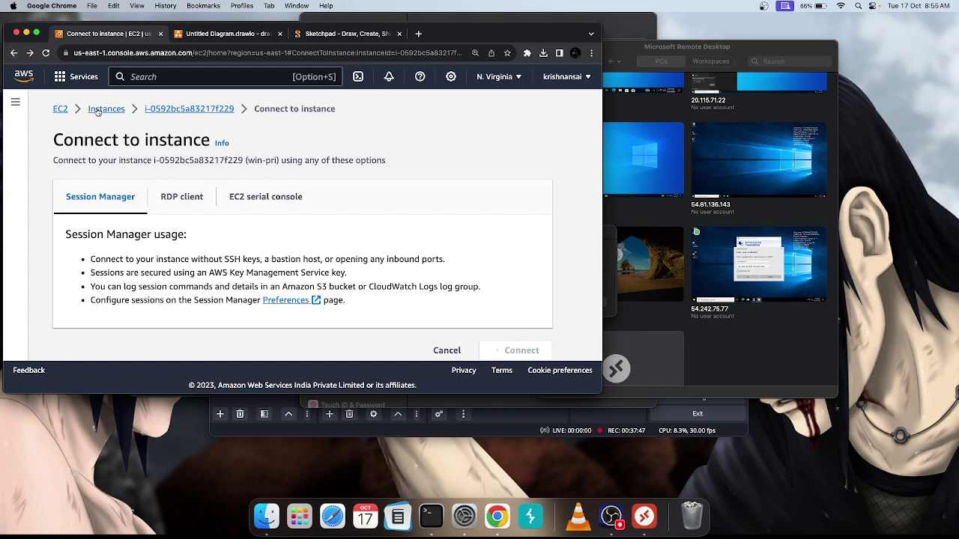
left_click(13, 53)
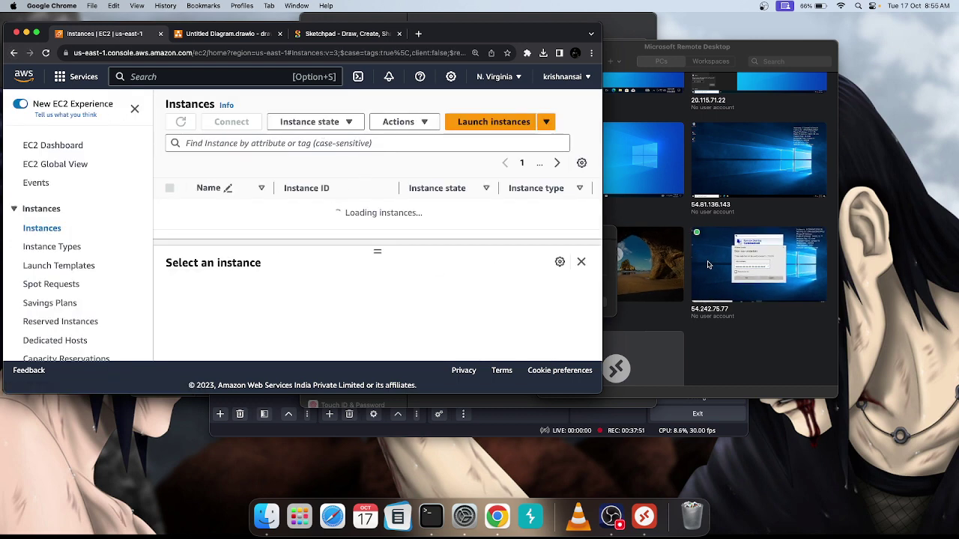
left_click(769, 262)
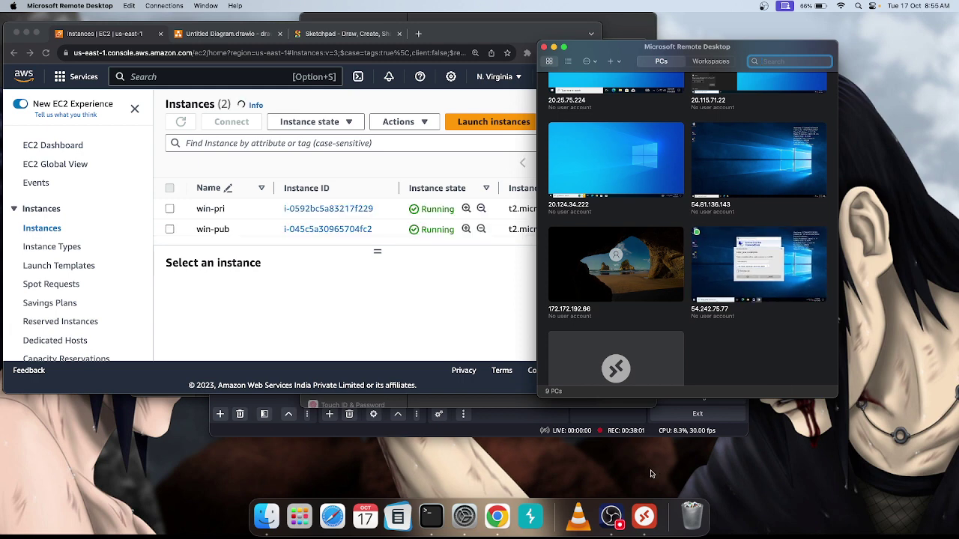
left_click(612, 516)
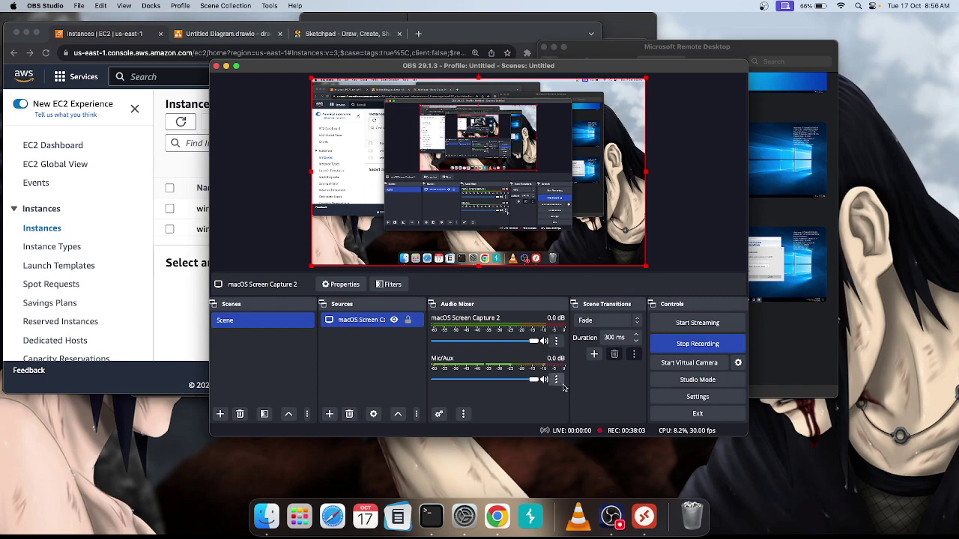